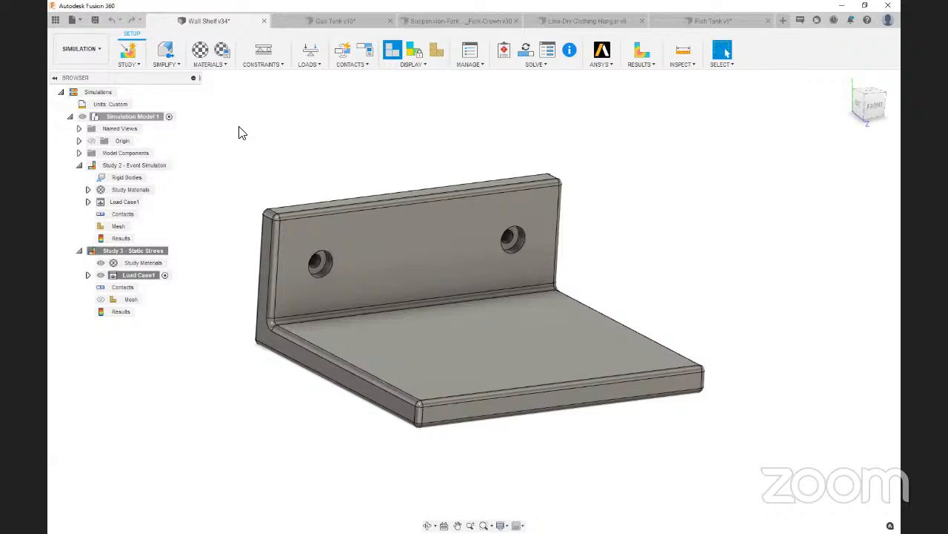
Apply a fixed structural constraint to the counterbore faces of both mounting holes and the back face of the wall plate
middle_click_drag(358, 144, 268, 141, "shift")
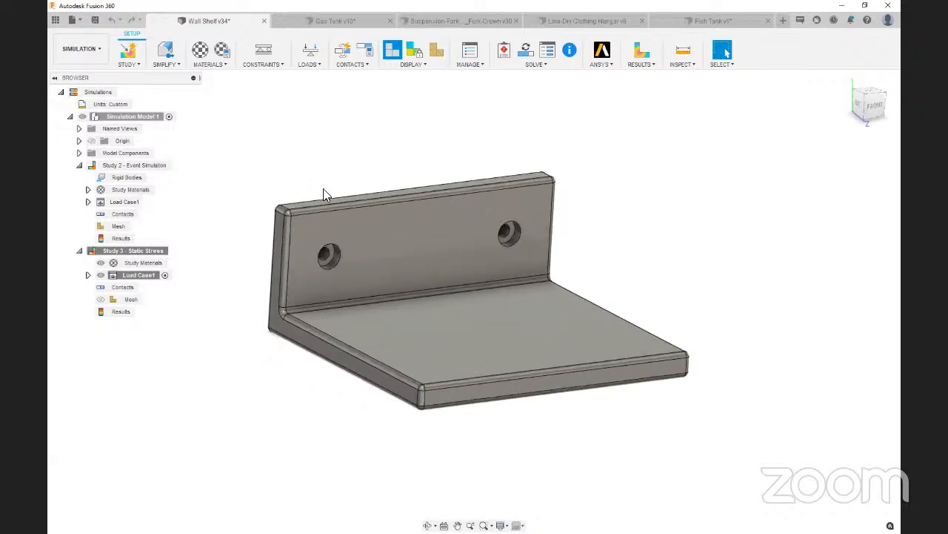
scroll(356, 184, "up", 1)
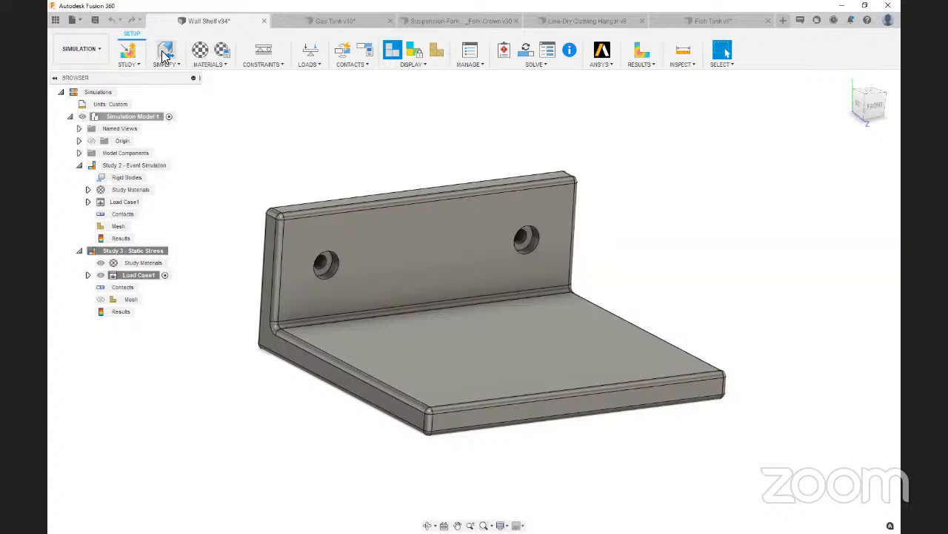
left_click(261, 53)
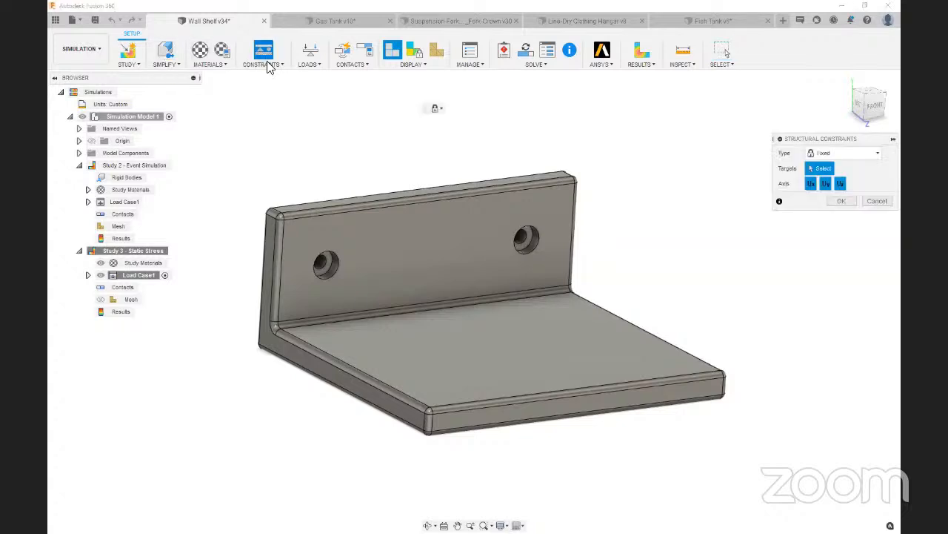
scroll(348, 271, "up", 1)
scroll(311, 259, "up", 3)
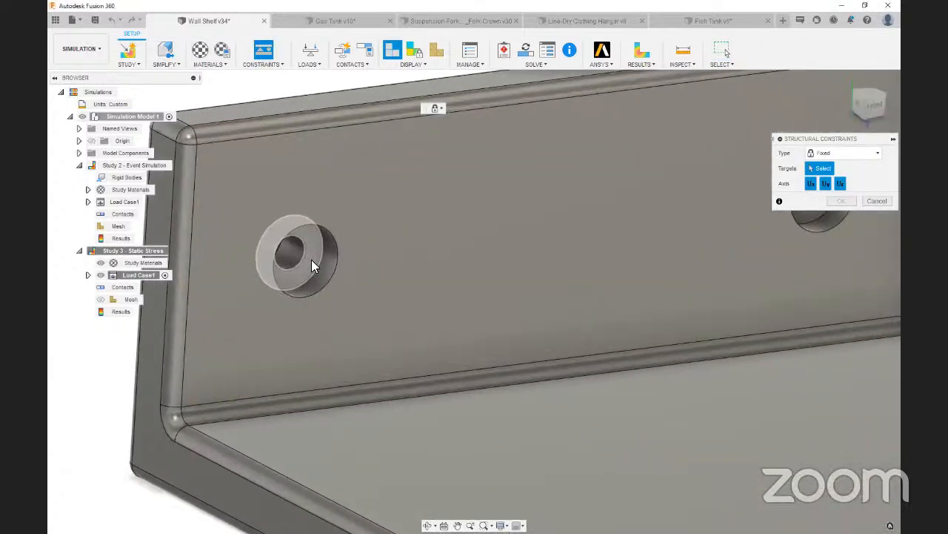
left_click(300, 256)
scroll(300, 256, "down", 3)
left_click(589, 222)
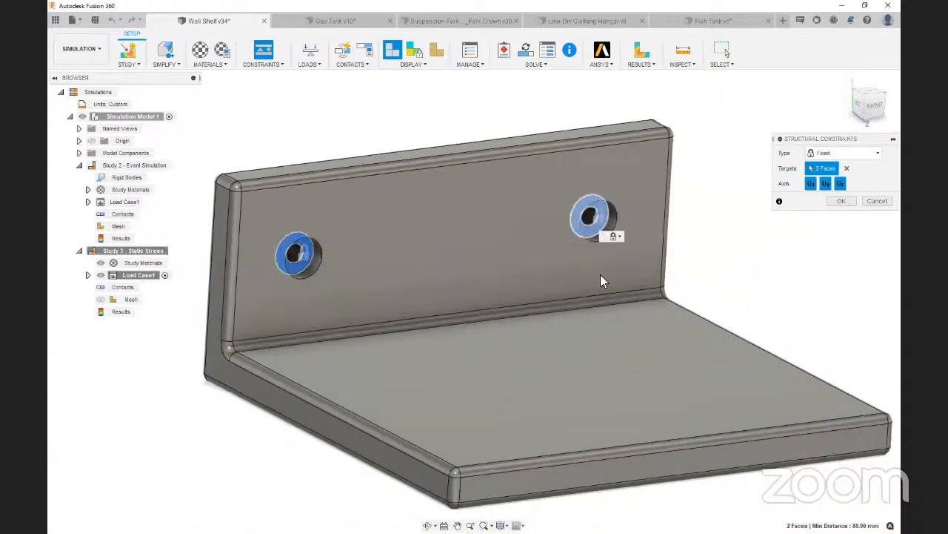
middle_click_drag(608, 380, 412, 292, "shift")
left_click(412, 292)
left_click(843, 107)
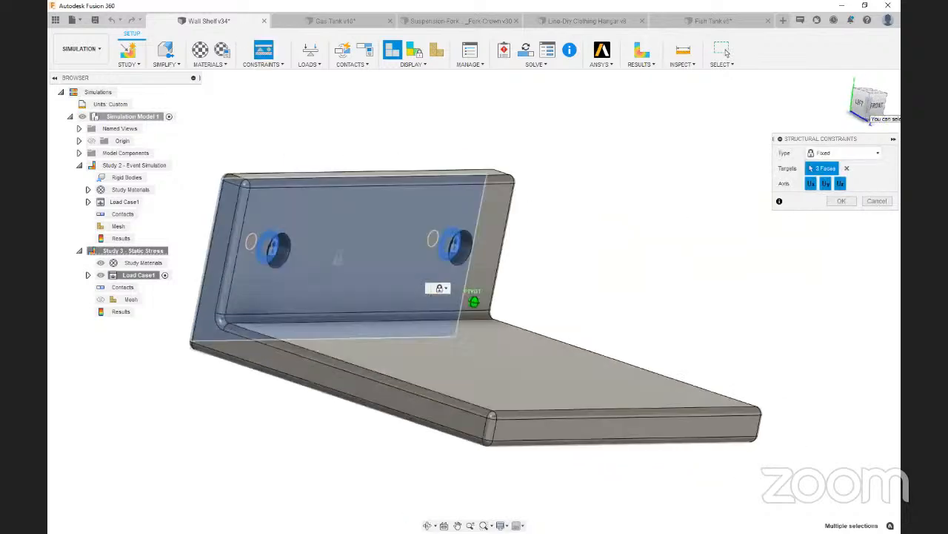
left_click(842, 202)
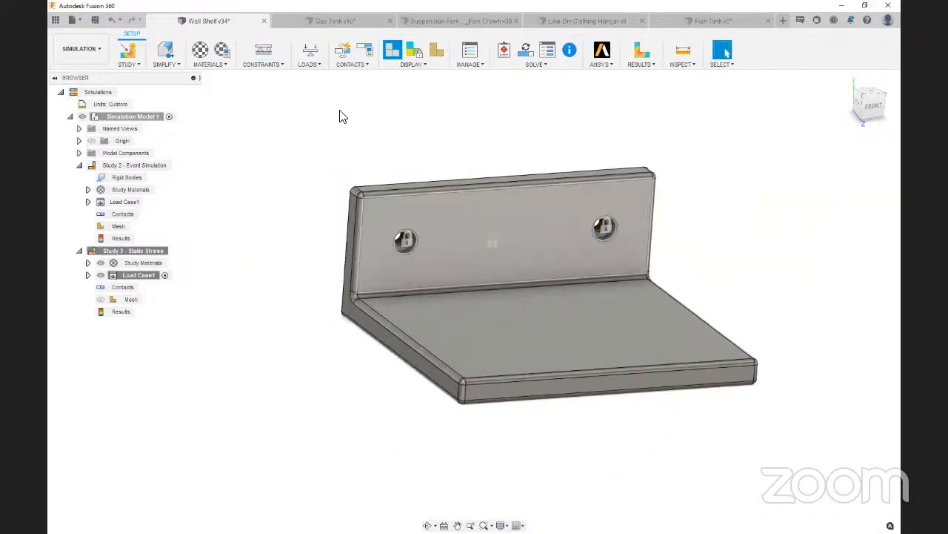
Apply a downward force of 200 lbforce to the top face of the shelf
left_click(310, 50)
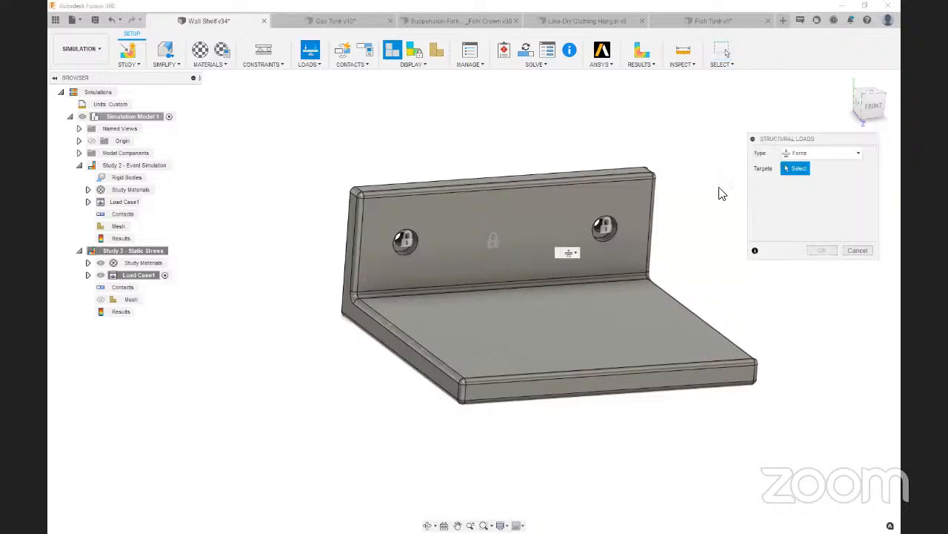
left_click(521, 324)
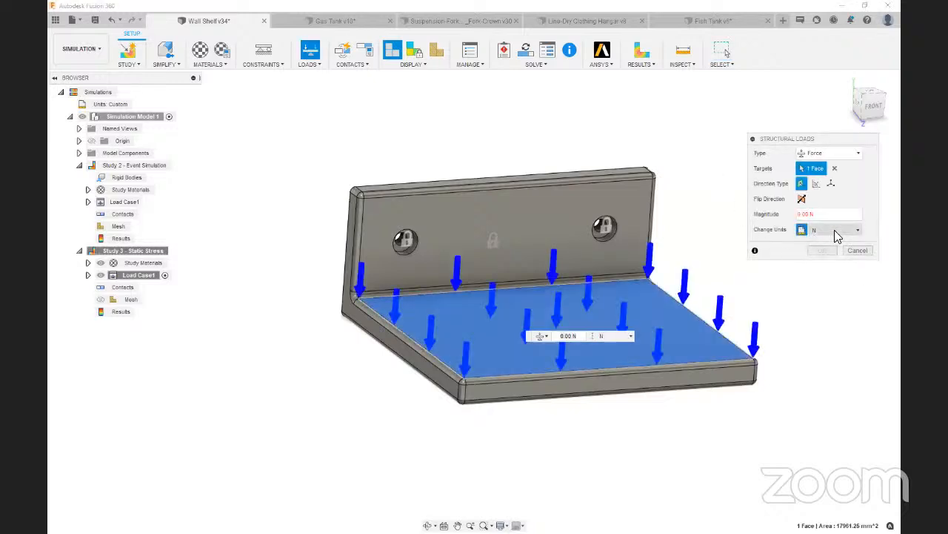
left_click(829, 230)
left_click(824, 264)
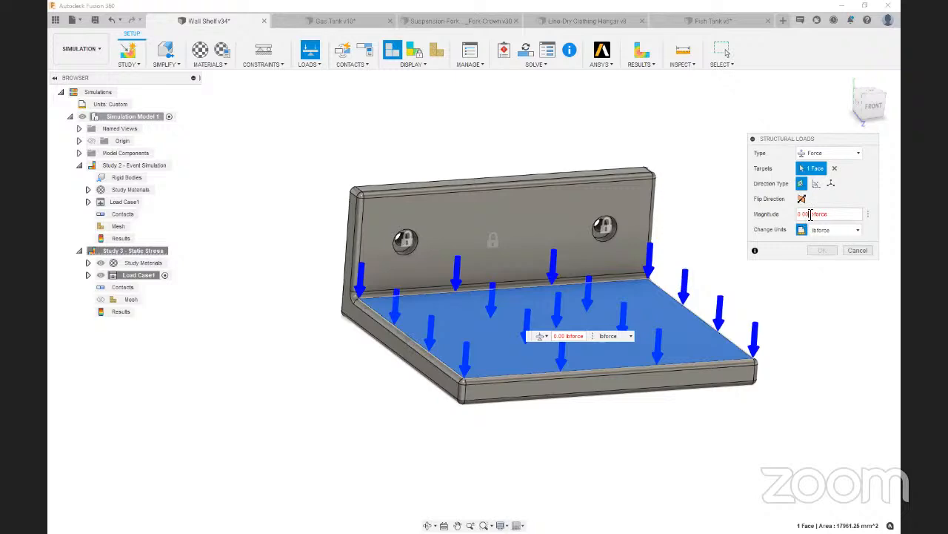
left_click_drag(804, 215, 785, 215)
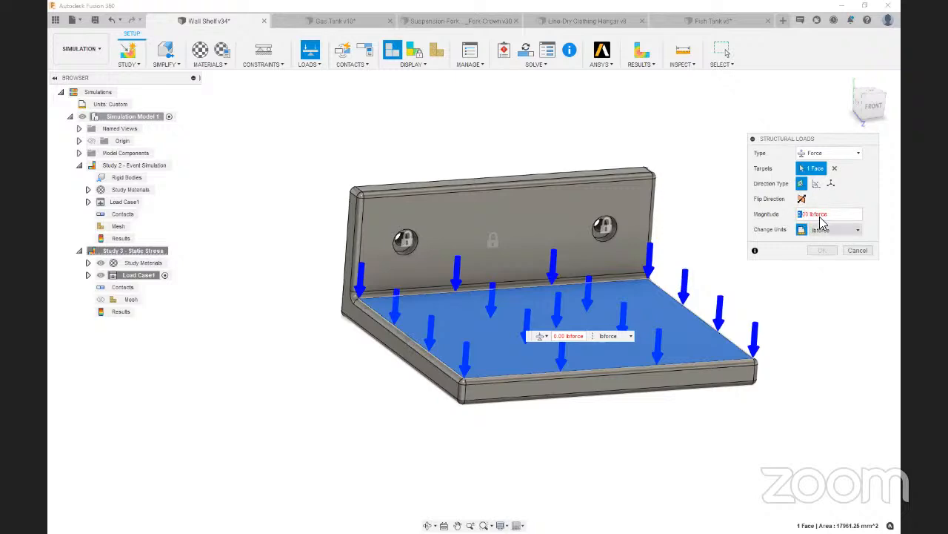
type("2")
left_click(824, 250)
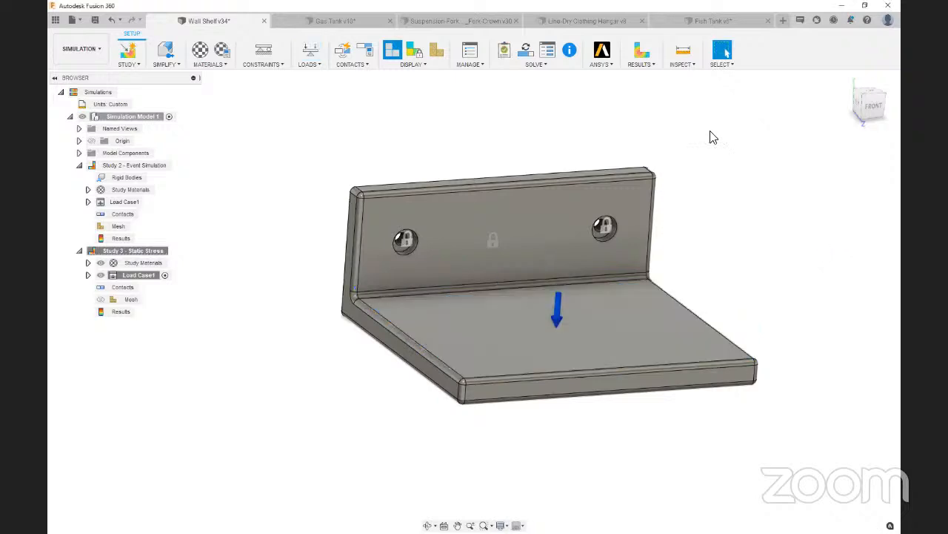
Solve the Study 3 - Static Stress study locally
left_click(526, 50)
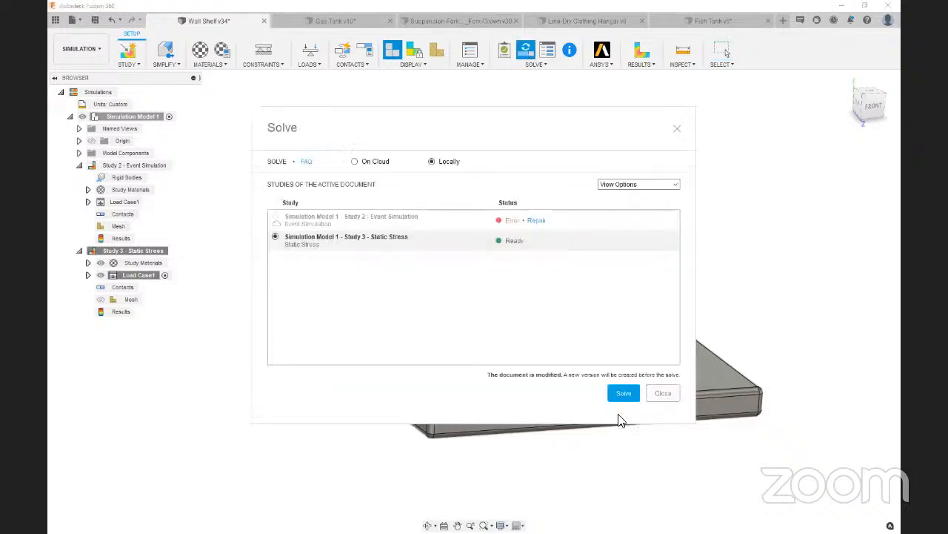
left_click(624, 393)
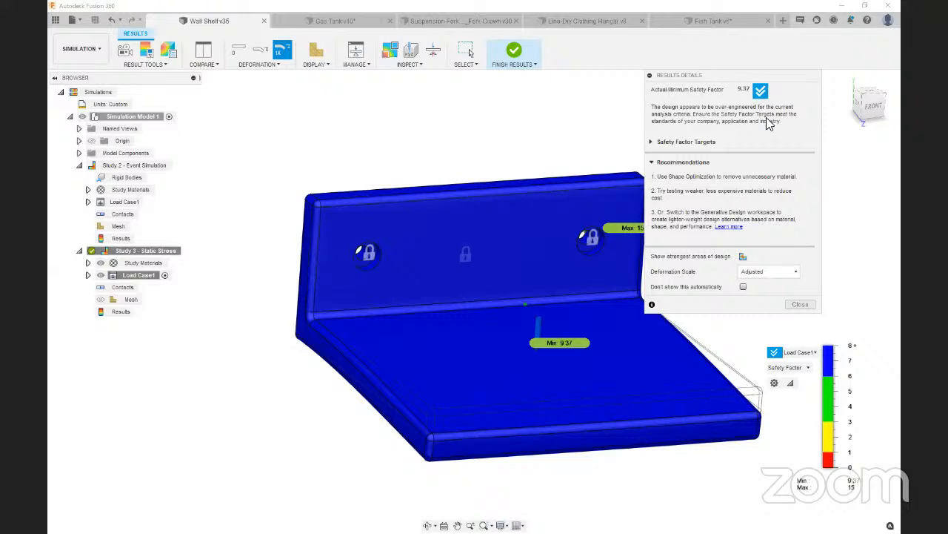
Examine the safety factor and Von Mises stress results on the shelf, and finish the results review
left_click_drag(783, 83, 811, 78)
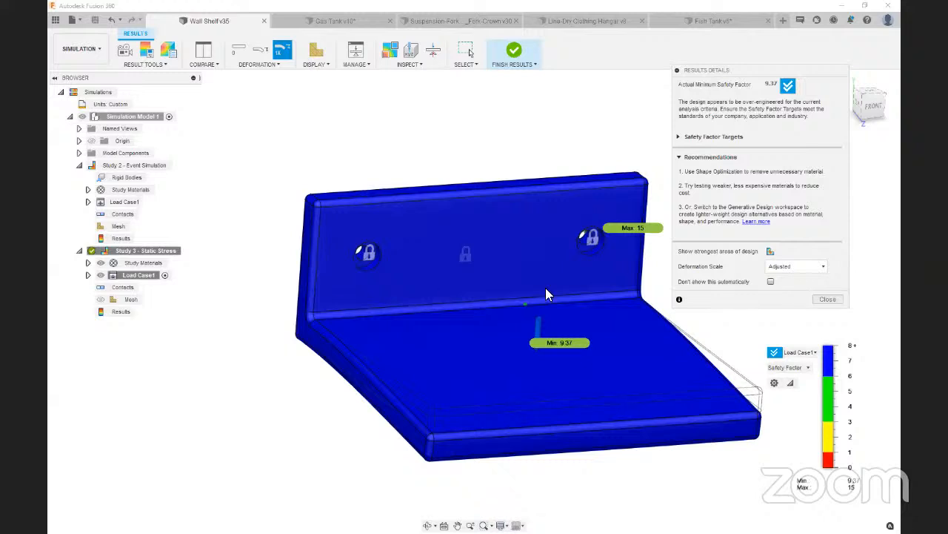
middle_click_drag(738, 339, 718, 339)
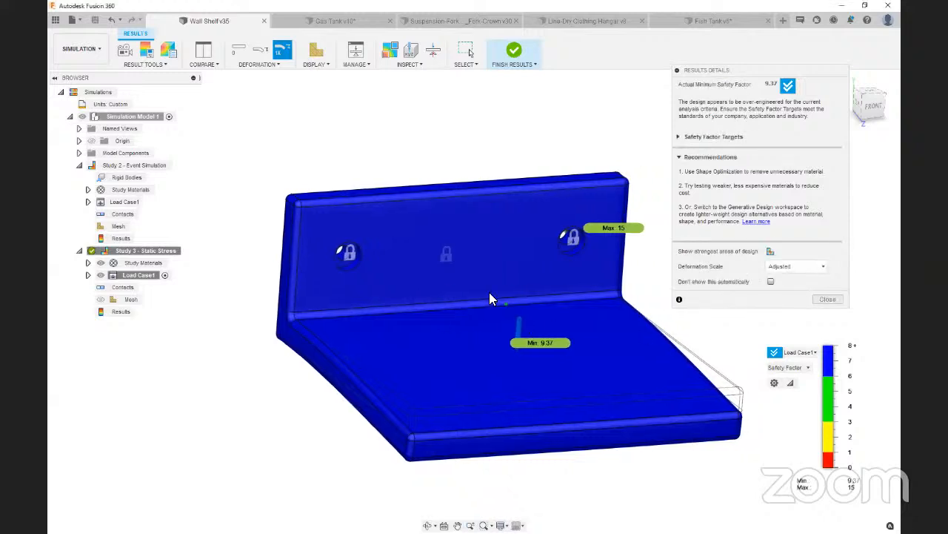
left_click(790, 368)
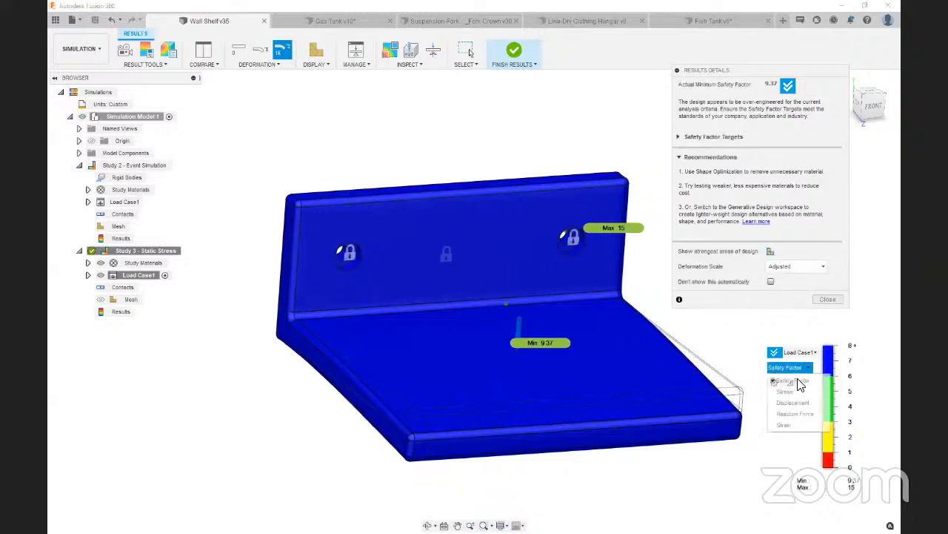
left_click(792, 388)
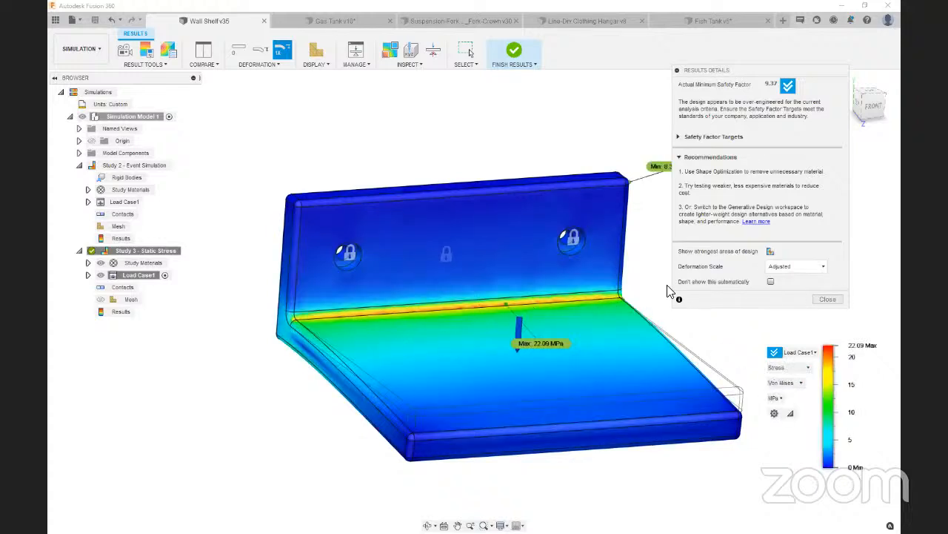
left_click(827, 300)
left_click(515, 52)
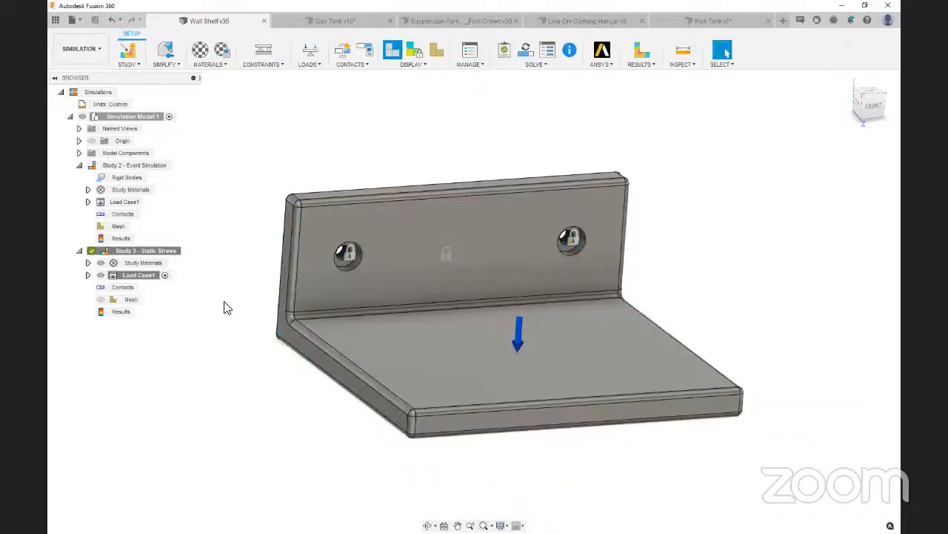
Display the mesh and examine its element density along the shelf's filleted edges
left_click(435, 52)
scroll(456, 330, "up", 1)
scroll(224, 304, "up", 5)
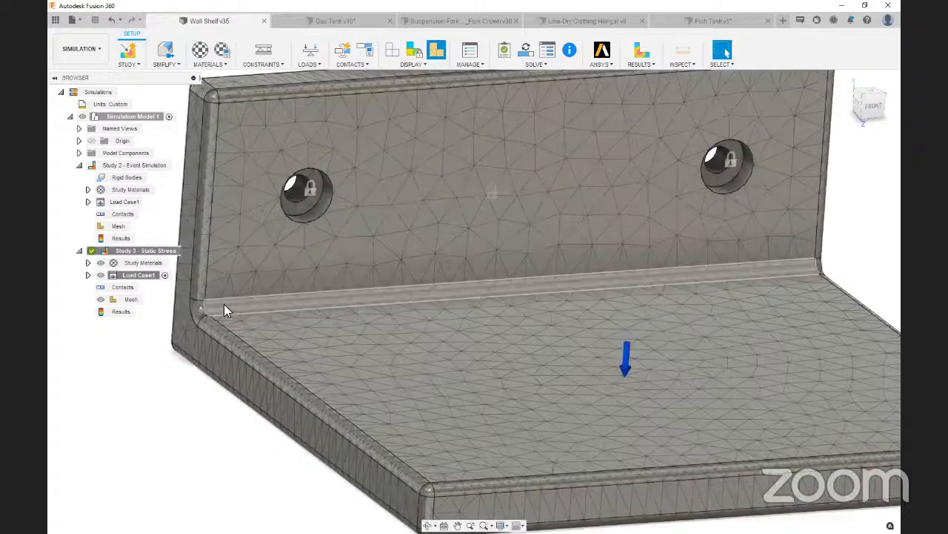
left_click(224, 306)
left_click(215, 351)
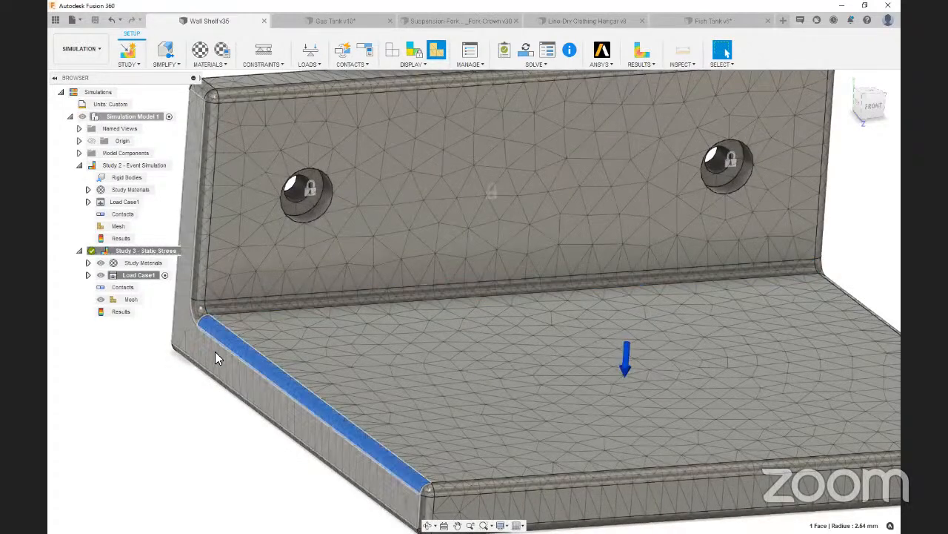
scroll(220, 222, "down", 3)
left_click(214, 158)
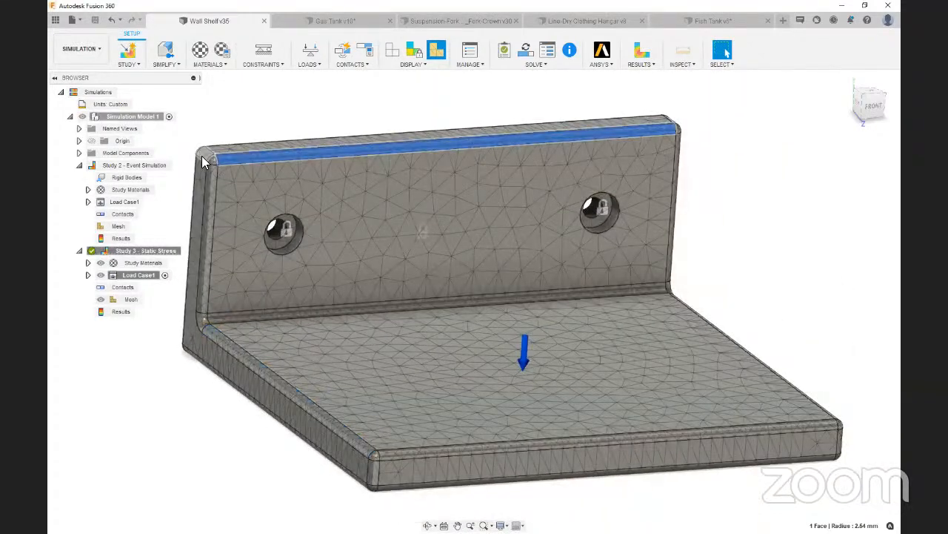
left_click(180, 208)
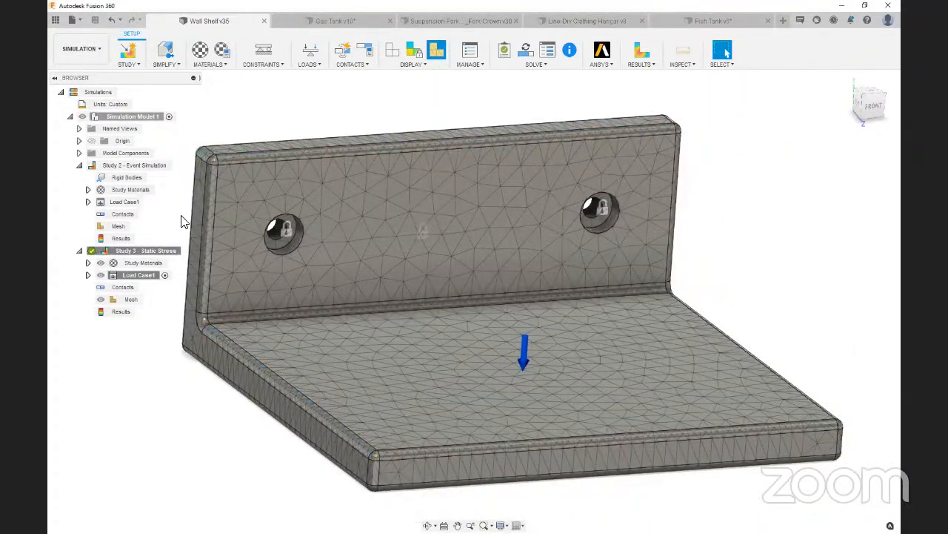
Open the simulation model for simplification
left_click(166, 52)
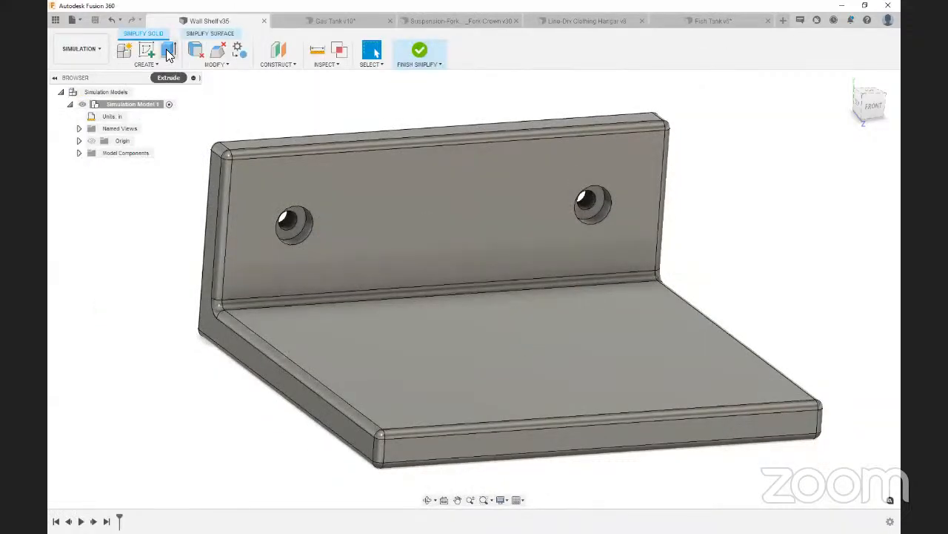
Try to remove all fillets and both mounting holes from the shelf body with Remove Features
left_click(196, 51)
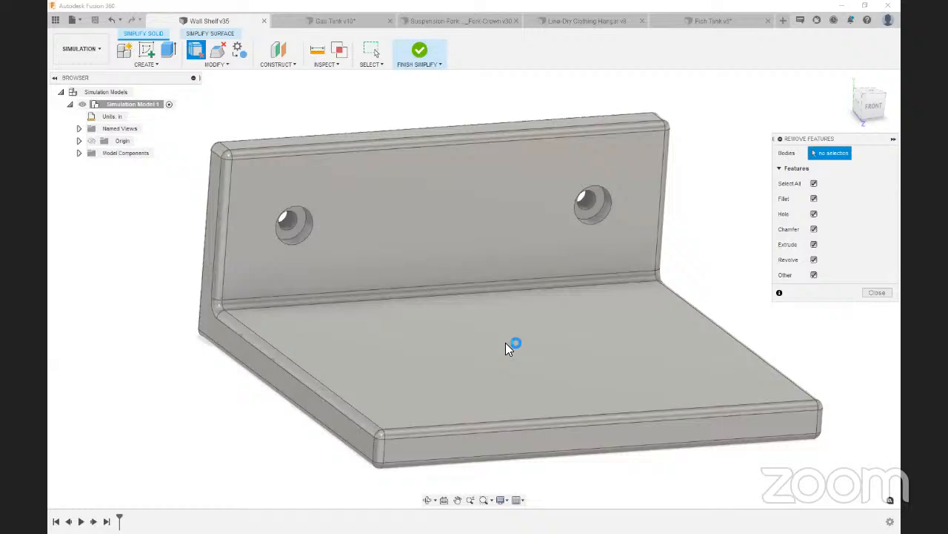
left_click(506, 342)
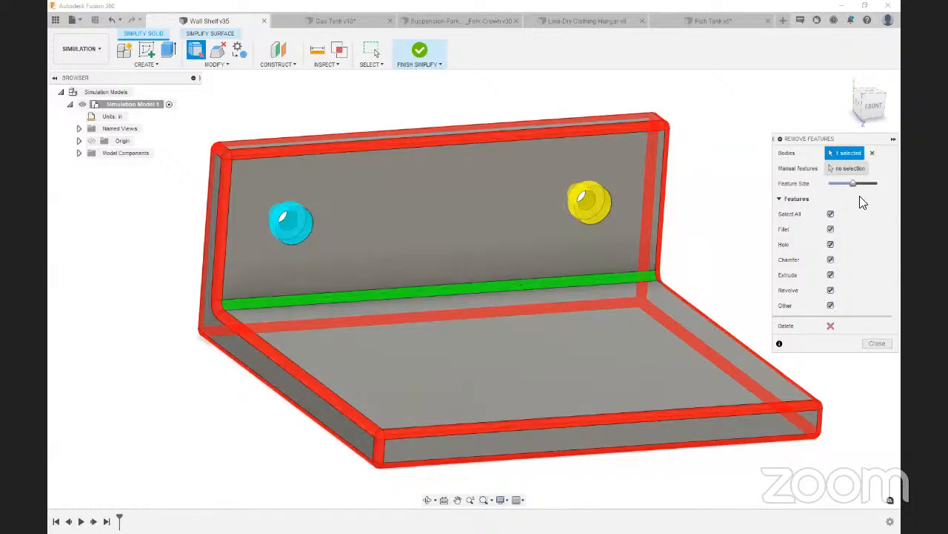
left_click(832, 326)
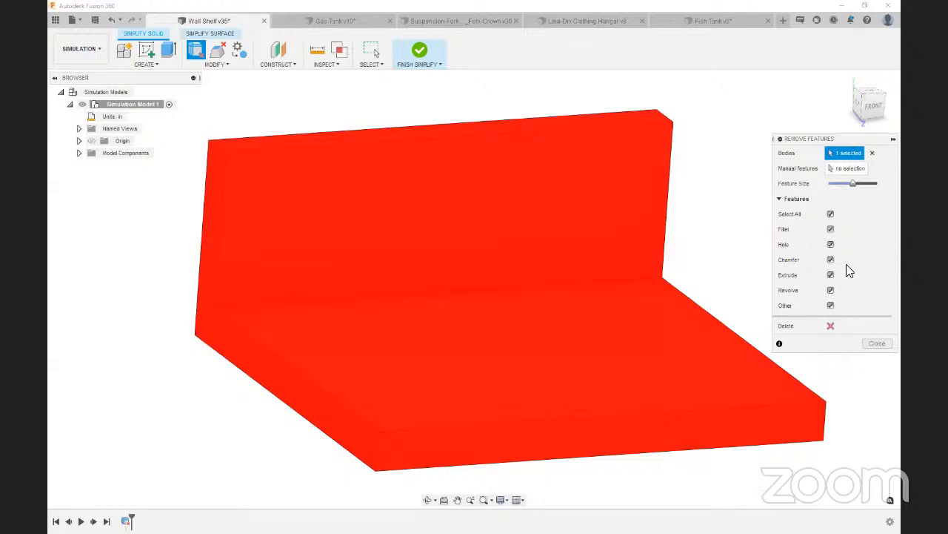
left_click(872, 153)
left_click(483, 275)
left_click(876, 342)
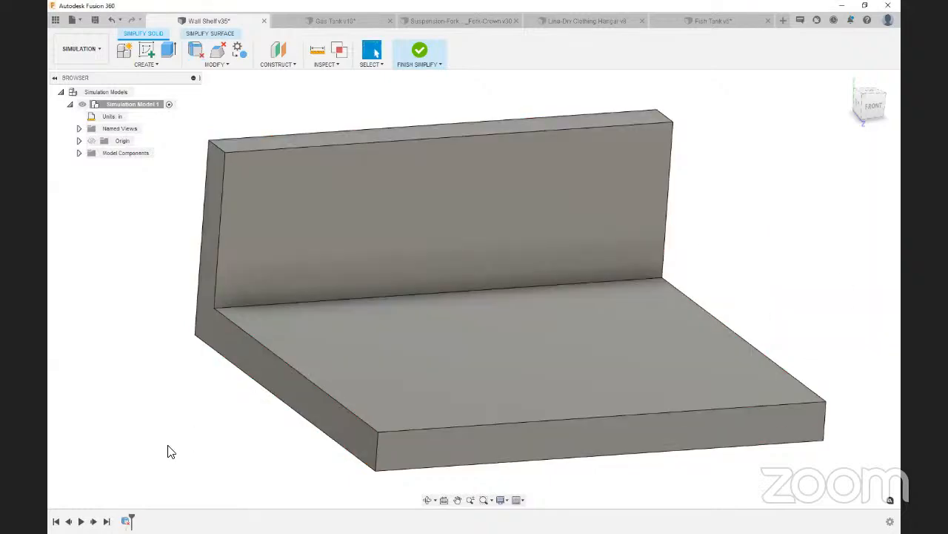
left_click(307, 306)
key("ctrl+z")
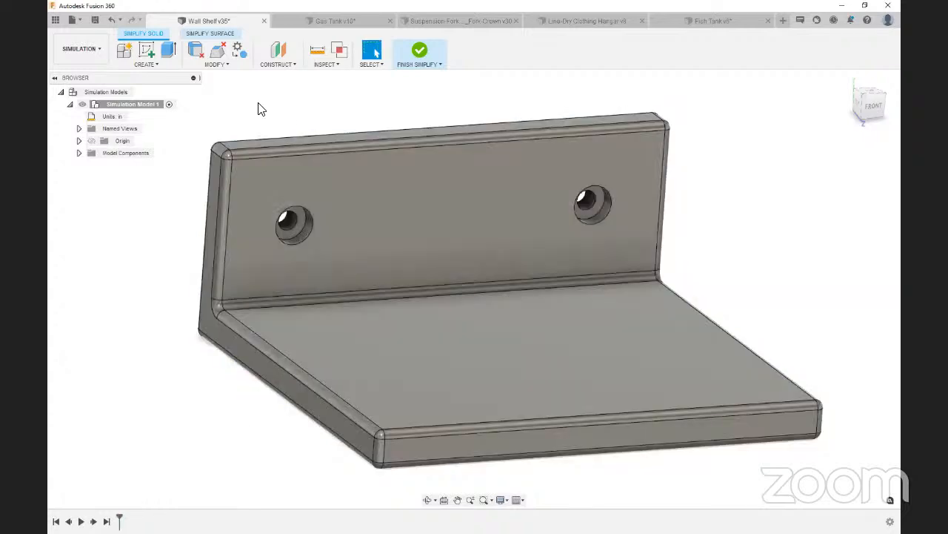
Remove all fillets from the shelf body with Remove Features, excluding both mounting holes, and finish simplifying
left_click(195, 49)
left_click(392, 283)
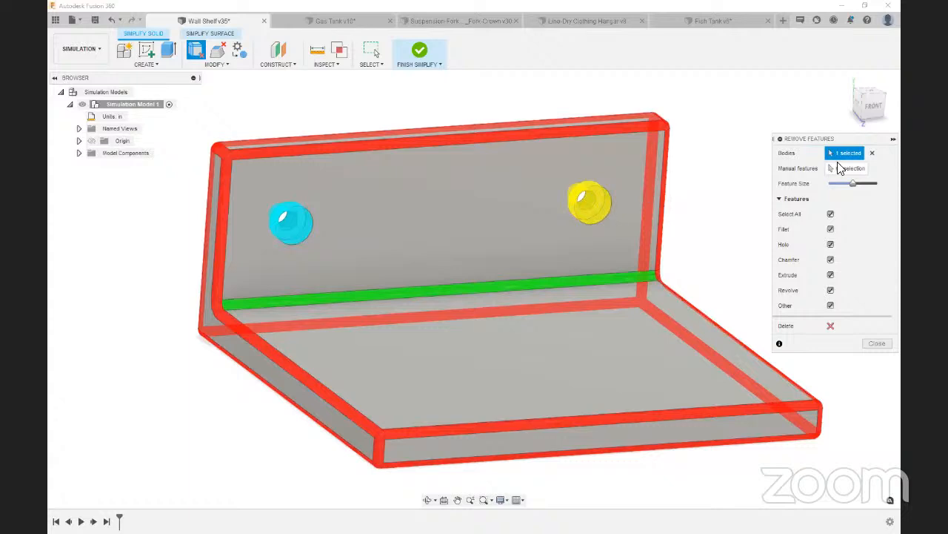
left_click(845, 168)
left_click(596, 211)
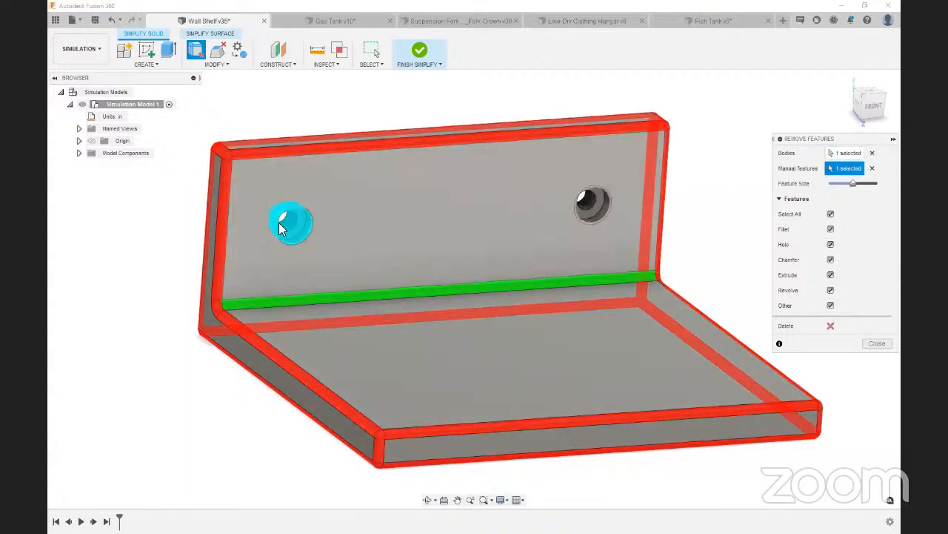
left_click(290, 222)
left_click(831, 326)
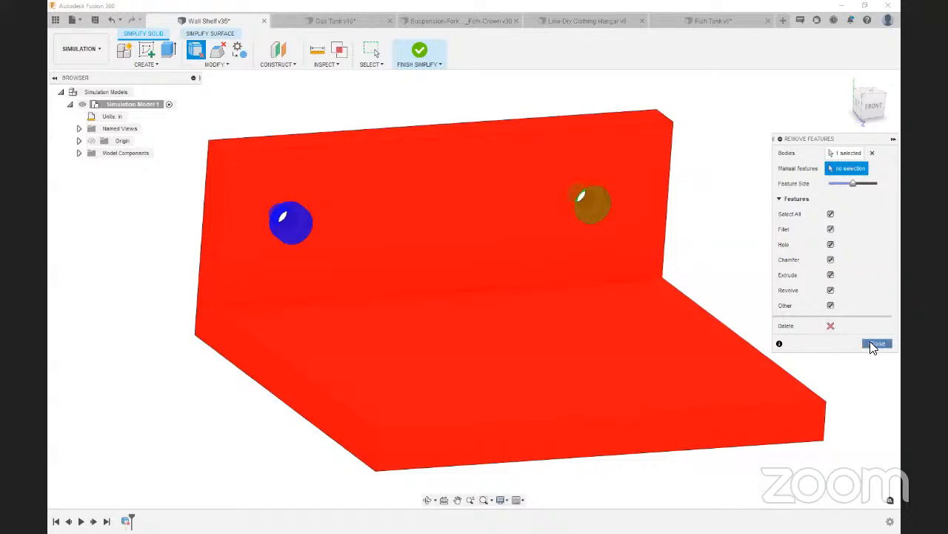
left_click(877, 344)
middle_click_drag(826, 120, 877, 106, "shift")
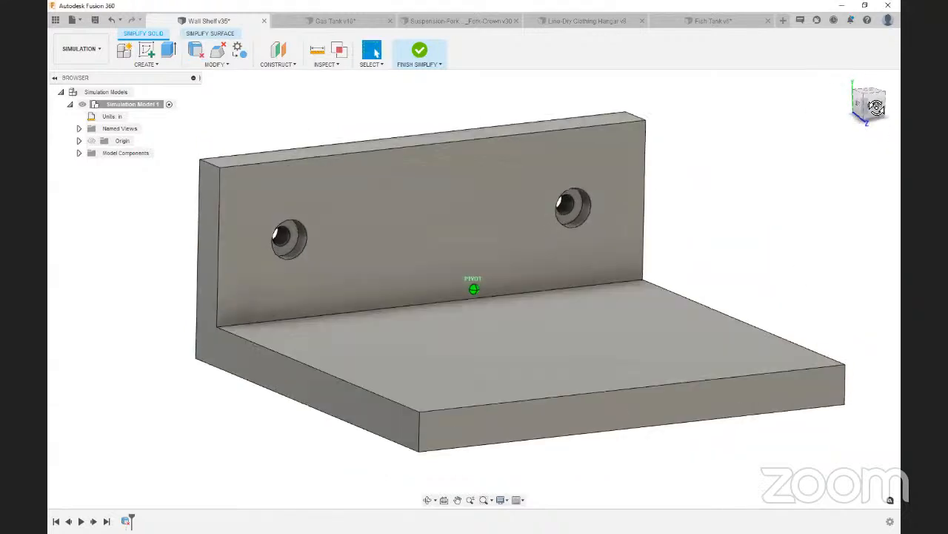
left_click_drag(877, 107, 877, 115)
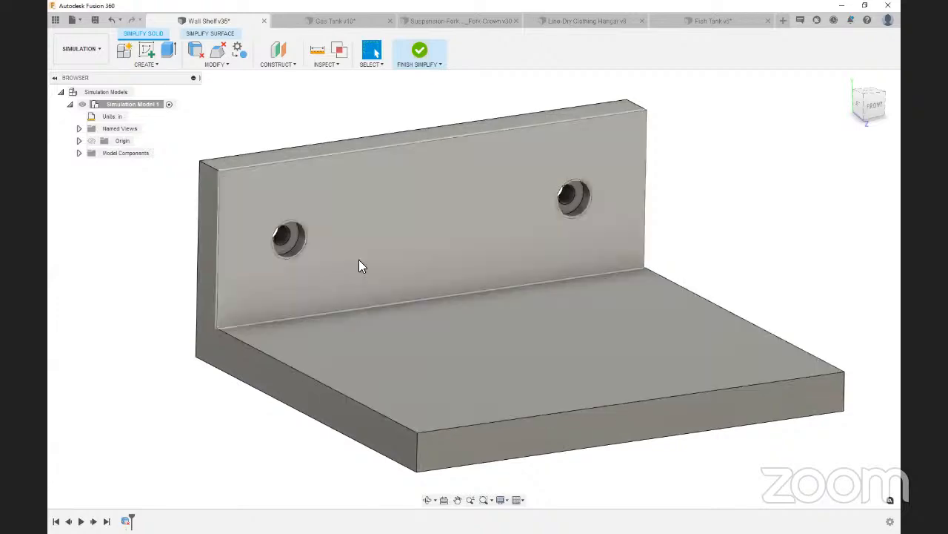
left_click(420, 50)
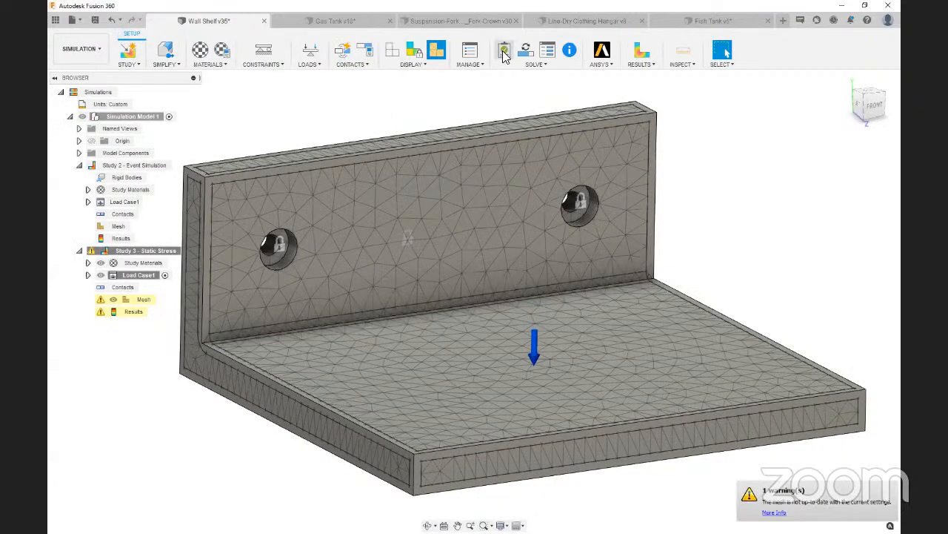
Solve the static stress study on the simplified wall shelf
left_click(525, 50)
left_click(626, 393)
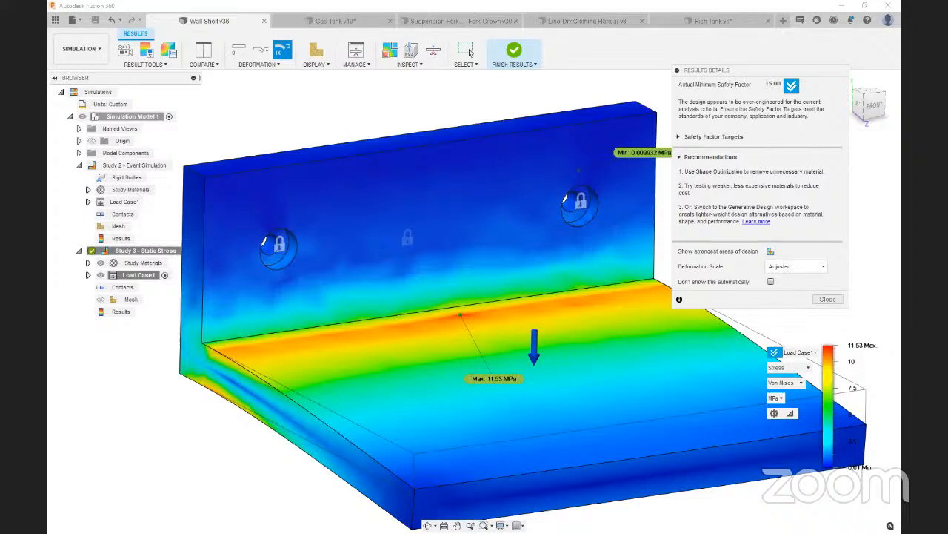
Switch to the Gas Tank design and examine the tank body and the base plate it rests on
left_click(323, 23)
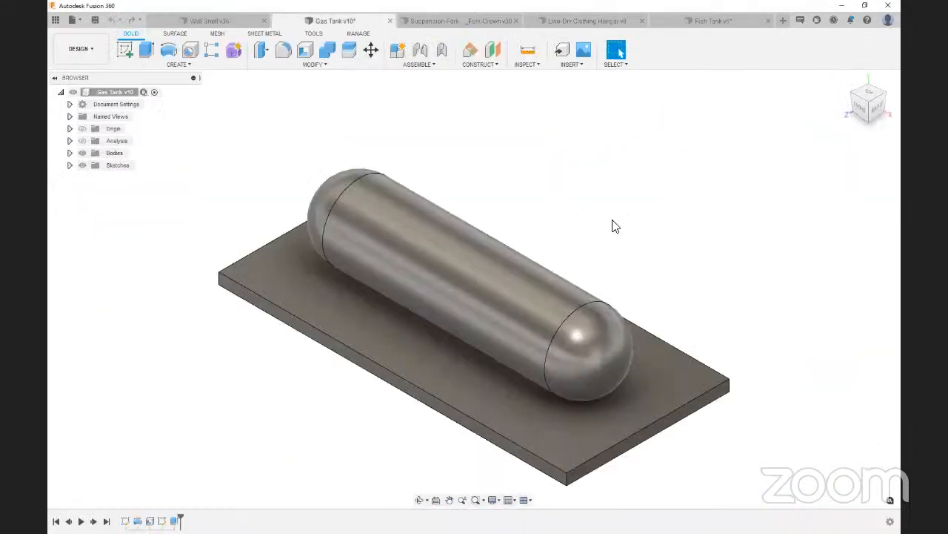
left_click(408, 390)
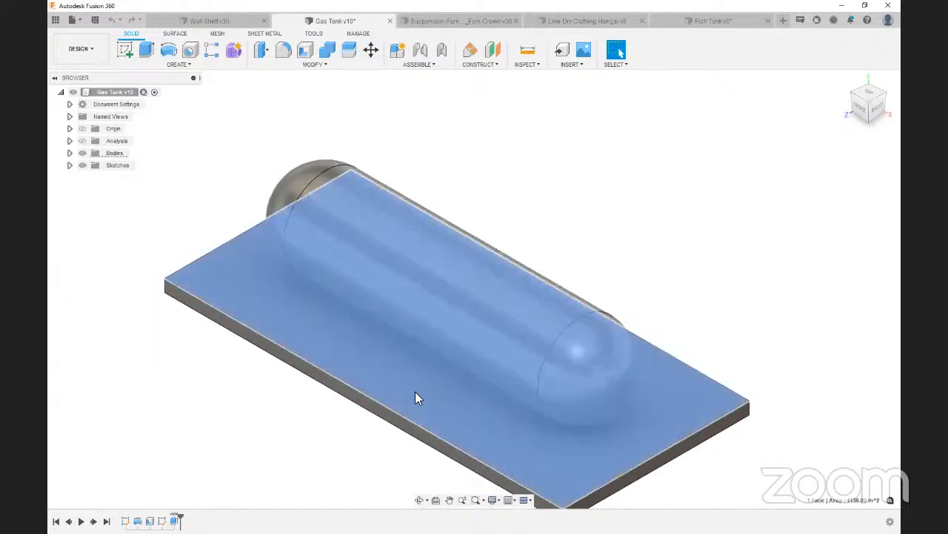
left_click(806, 286)
left_click(494, 277)
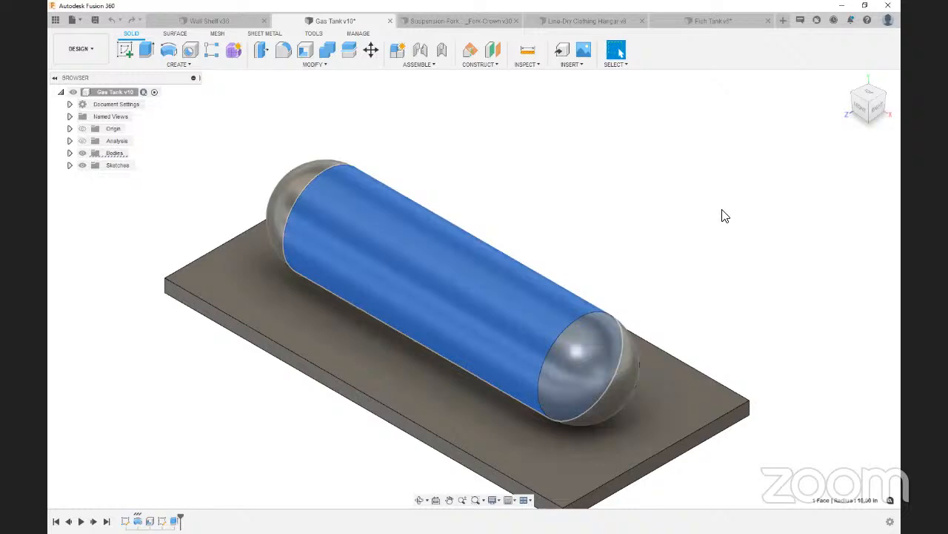
left_click(877, 111)
left_click(759, 269)
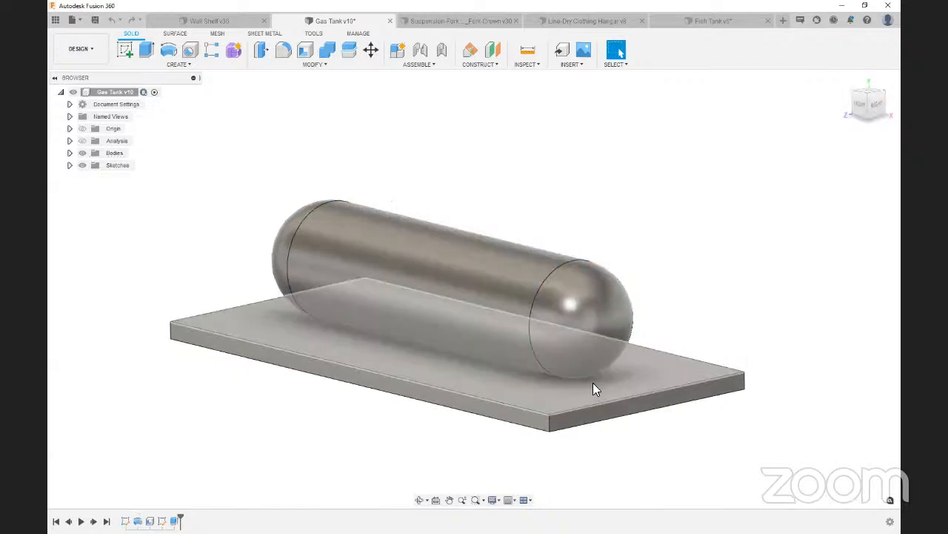
left_click(546, 403)
left_click(671, 444)
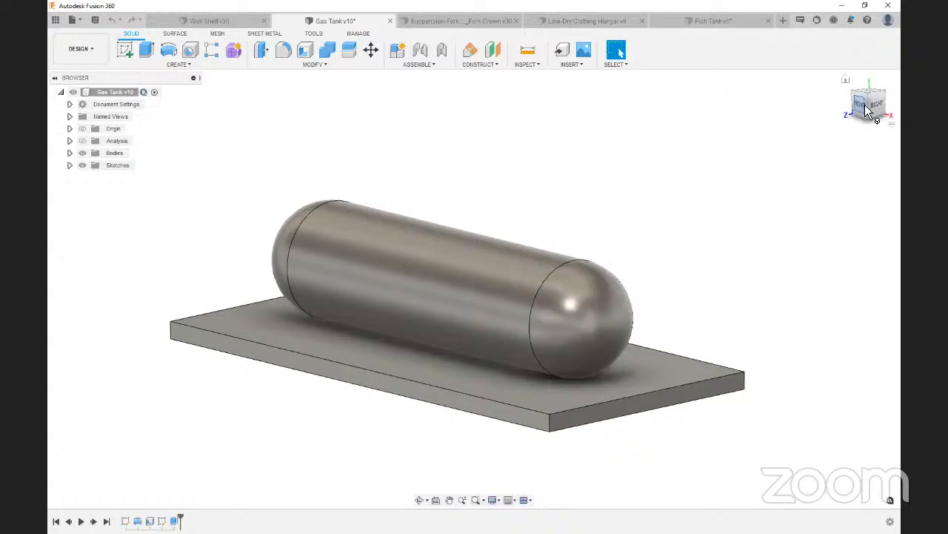
left_click_drag(864, 102, 870, 112)
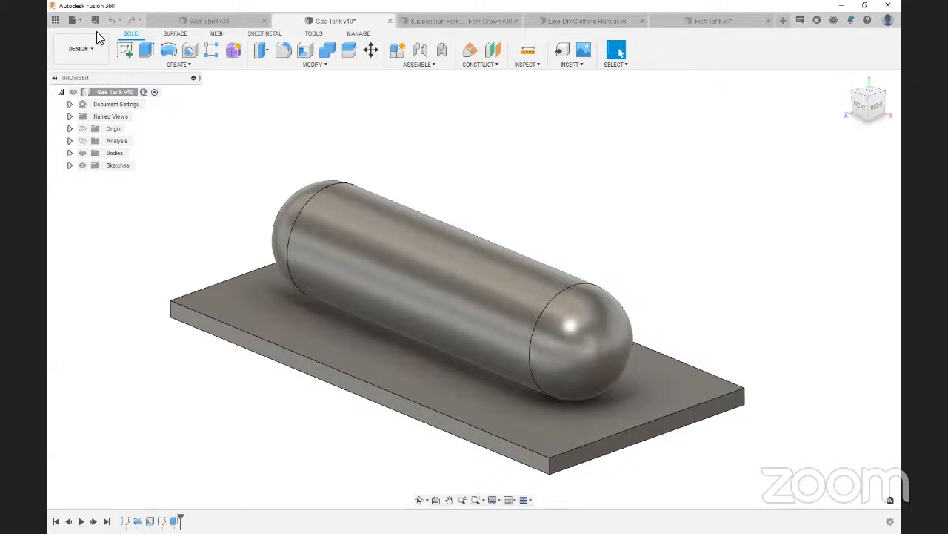
Create a Static Stress simulation study for the gas tank
left_click(79, 49)
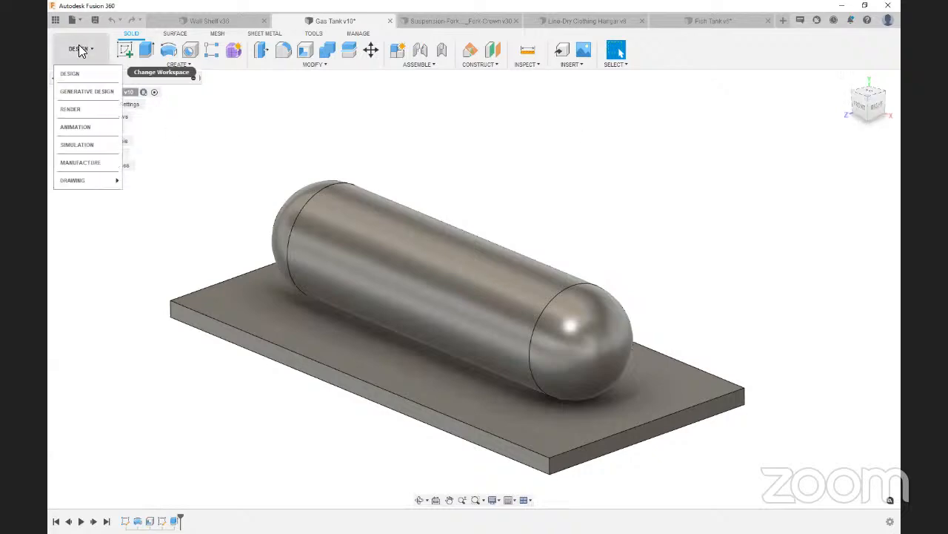
left_click(77, 144)
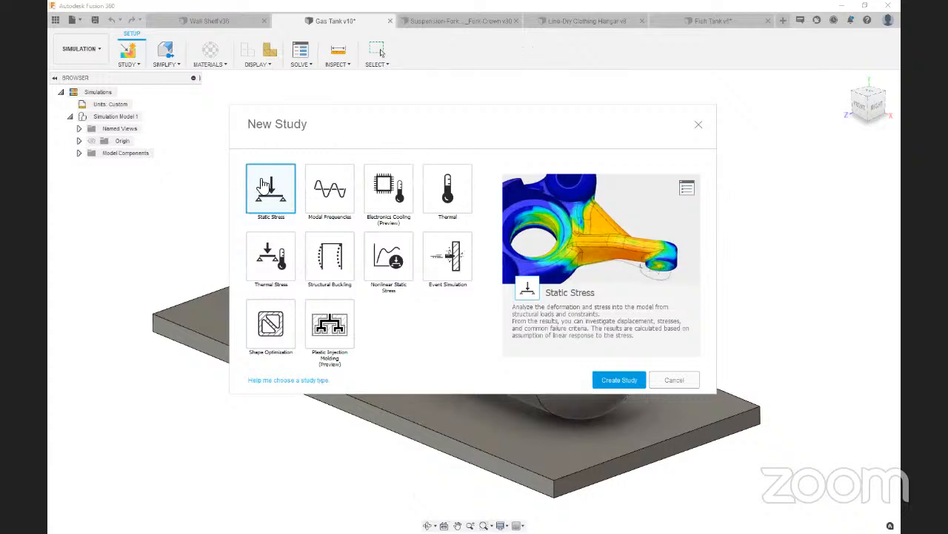
left_click(601, 378)
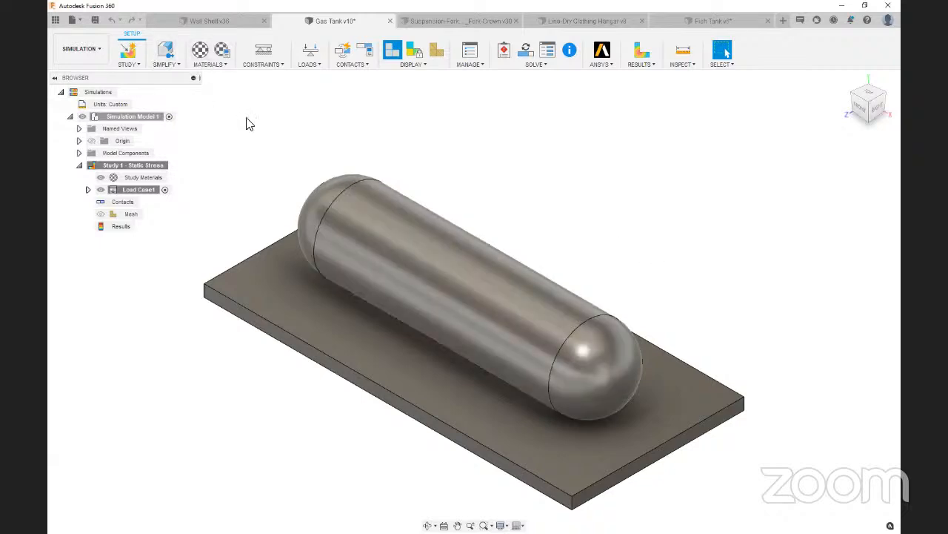
Apply a fixed structural constraint to the underside of the base plate
left_click(263, 52)
left_click_drag(867, 100, 863, 141)
left_click(562, 331)
left_click(846, 201)
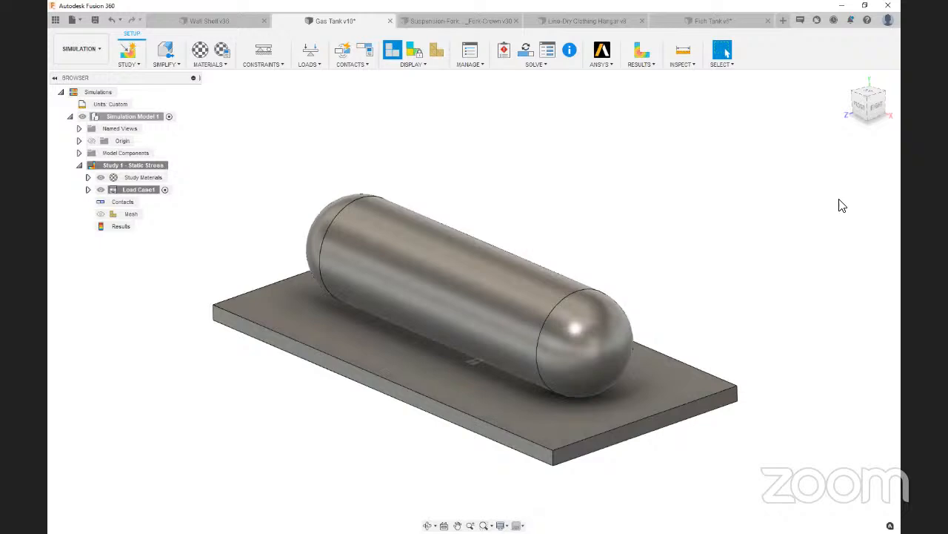
Start a structural load on the tank's inner cylindrical face and examine the force direction from the tank's end
left_click(307, 52)
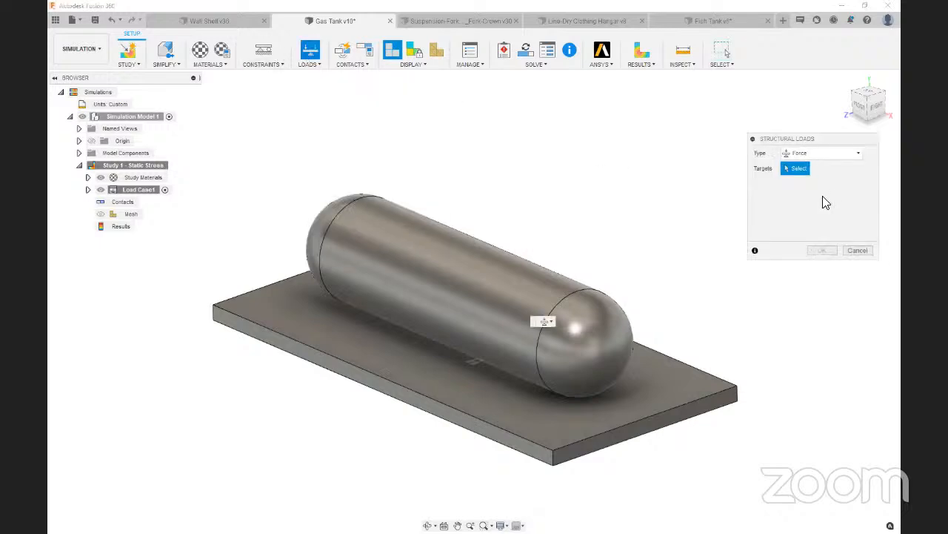
left_click(452, 295)
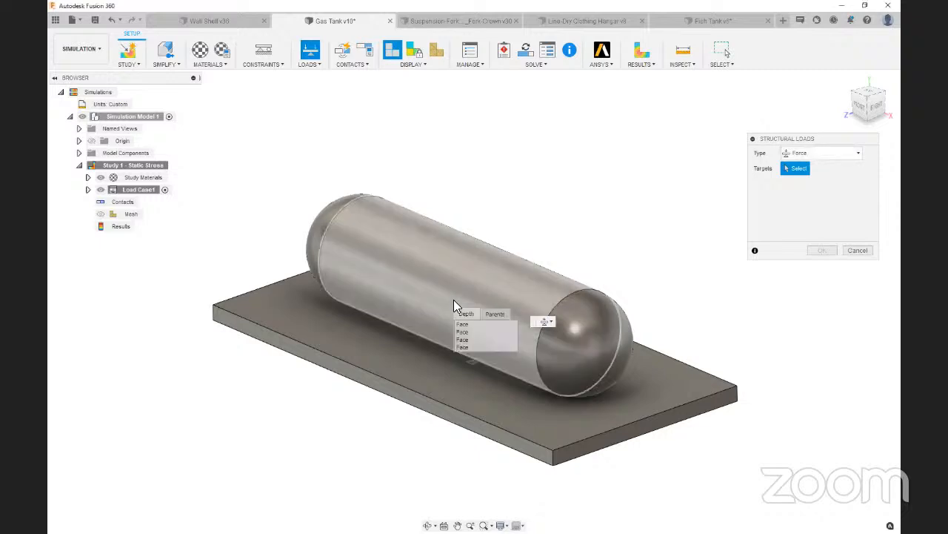
left_click(463, 331)
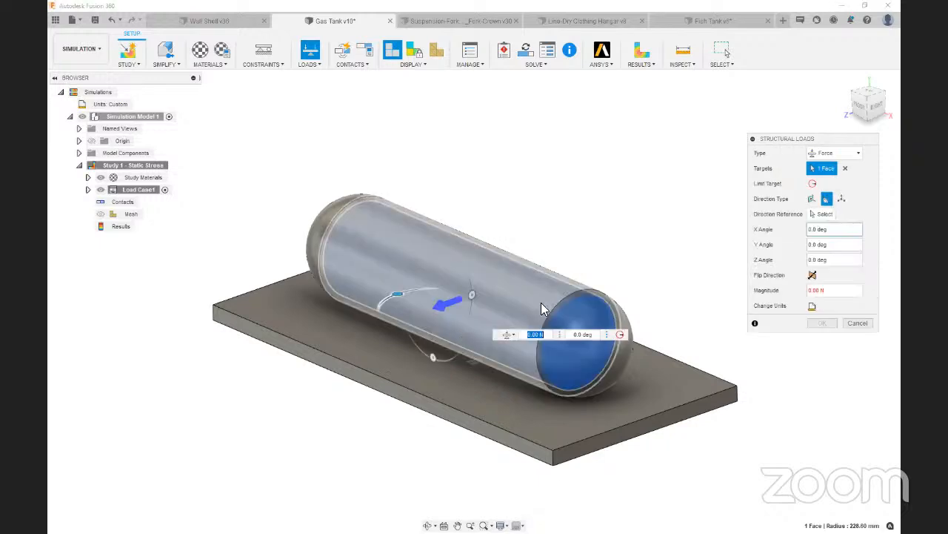
left_click(878, 106)
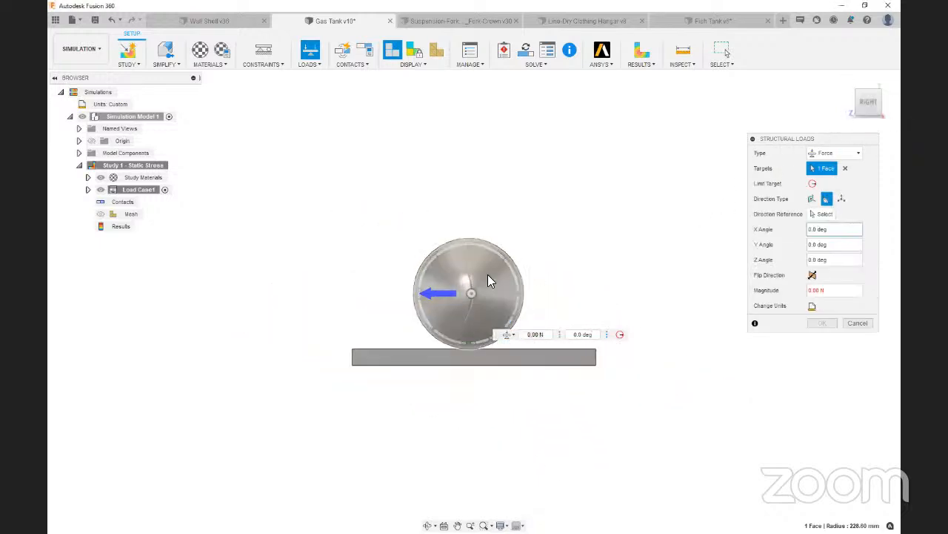
left_click_drag(872, 104, 886, 107)
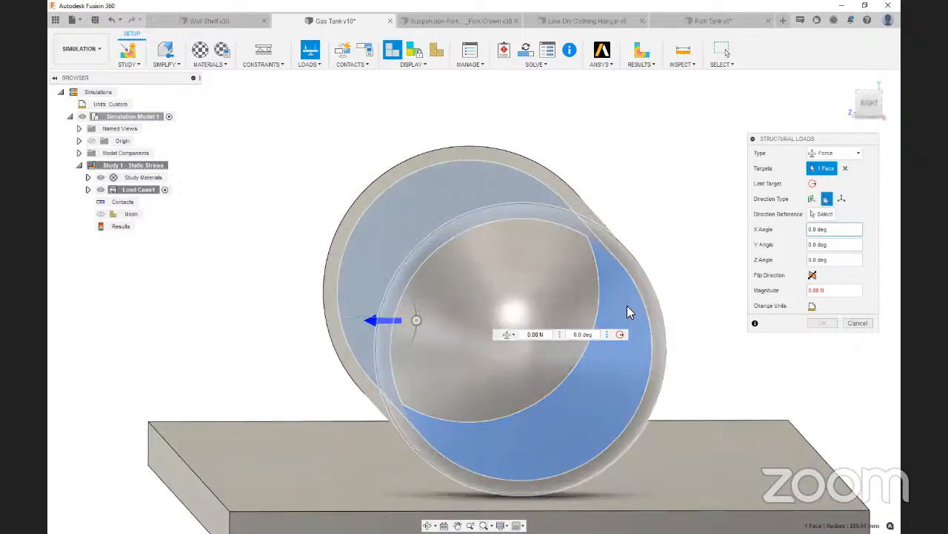
left_click(870, 102)
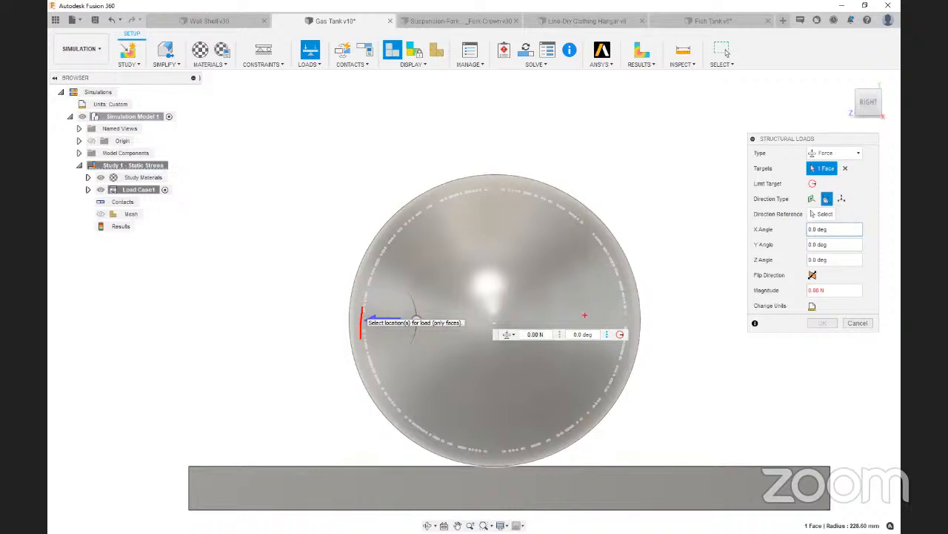
left_click_drag(584, 315, 610, 317)
mouse_move(587, 303)
left_mouse_down()
mouse_move(644, 337)
mouse_move(591, 333)
left_mouse_up()
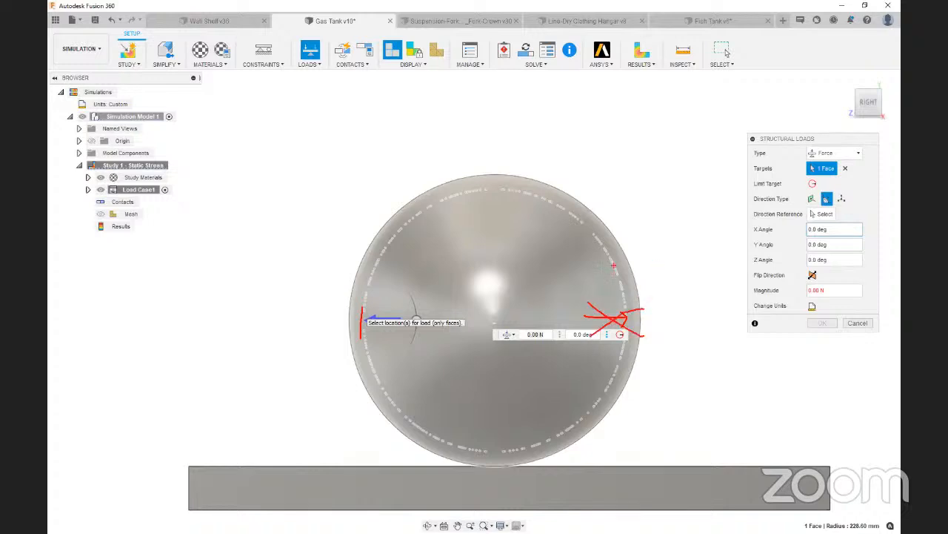
mouse_move(614, 264)
left_mouse_down()
mouse_move(581, 264)
mouse_move(588, 274)
left_mouse_up()
mouse_move(509, 190)
left_mouse_down()
mouse_move(468, 189)
mouse_move(474, 203)
left_mouse_up()
left_click_drag(490, 238, 498, 209)
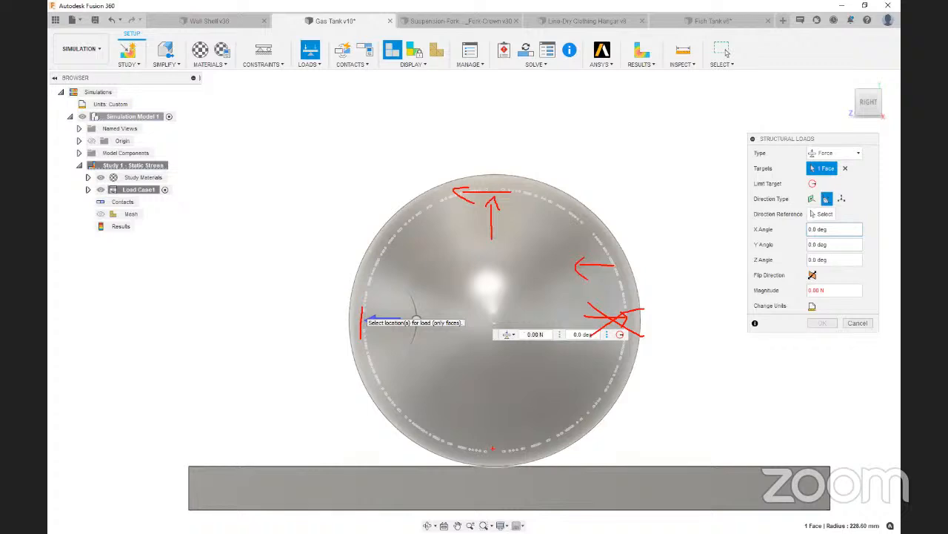
mouse_move(493, 448)
left_mouse_down()
mouse_move(440, 448)
mouse_move(445, 455)
left_mouse_up()
mouse_move(496, 383)
left_mouse_down()
mouse_move(497, 445)
mouse_move(525, 426)
left_mouse_up()
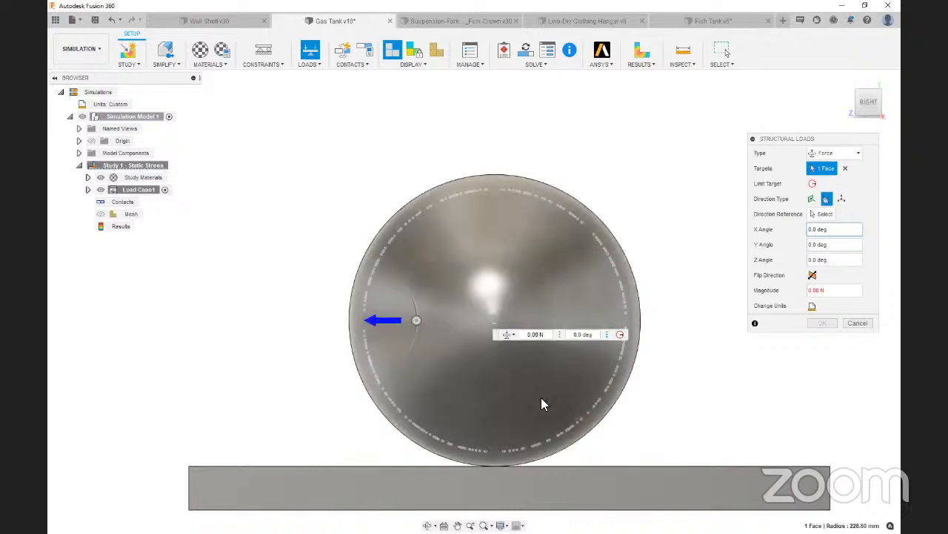
Make the load on the inner cylindrical face a pressure with a magnitude of 200 psi
scroll(682, 274, "down", 3)
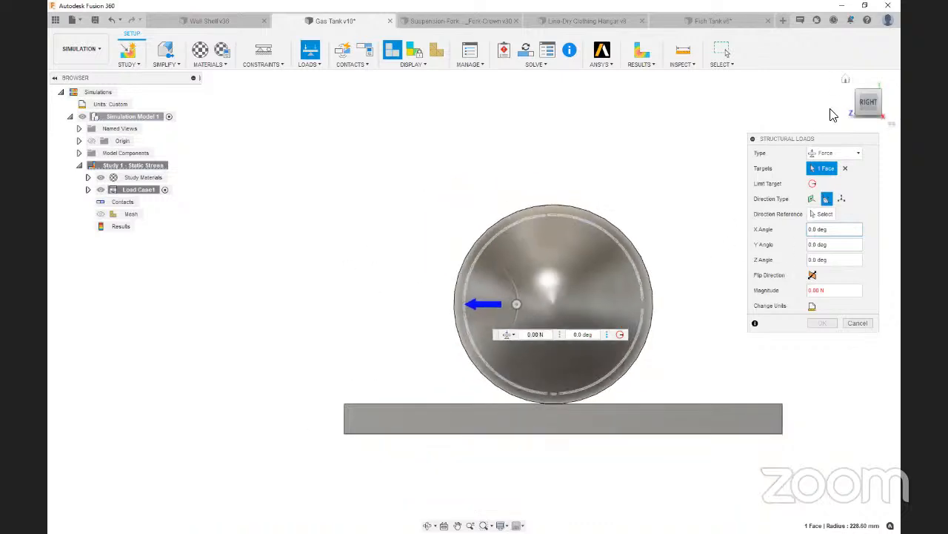
left_click(856, 97)
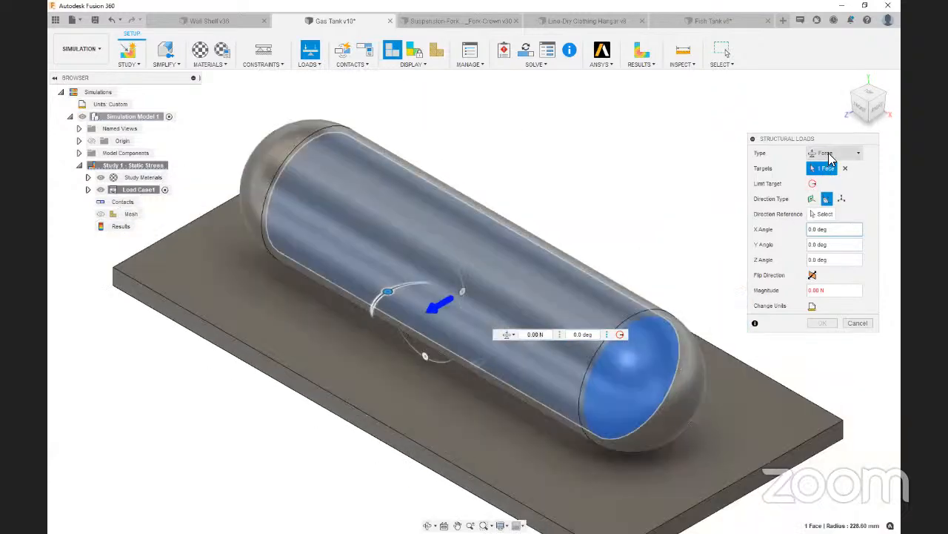
left_click(829, 154)
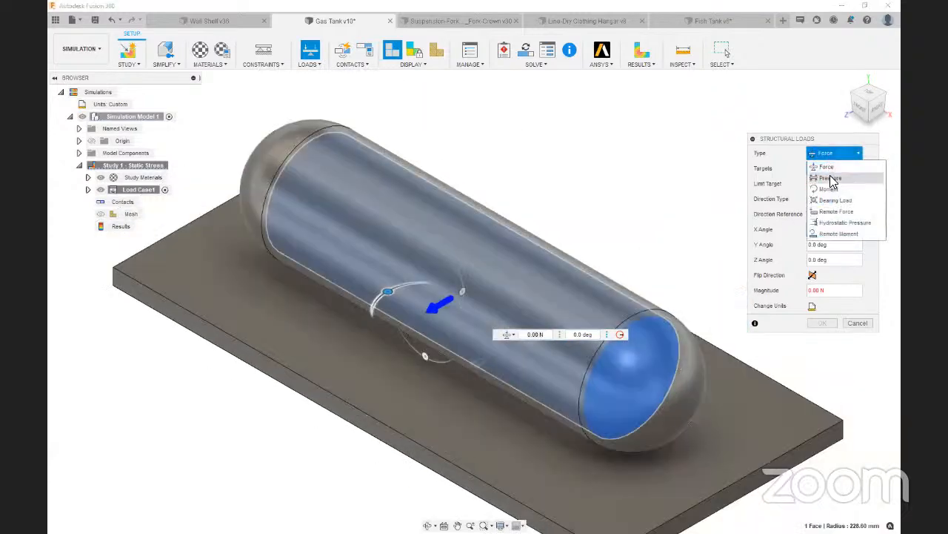
left_click(831, 179)
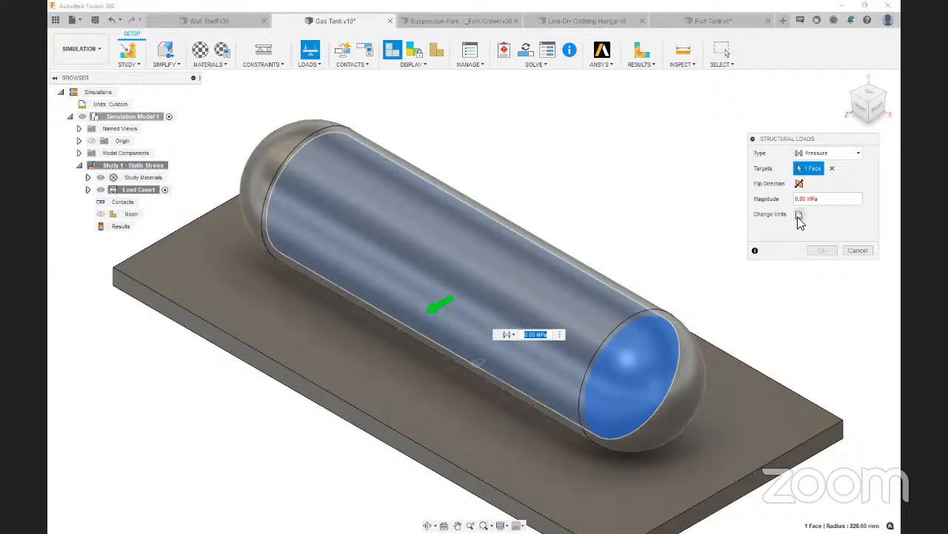
left_click(799, 215)
left_click(815, 215)
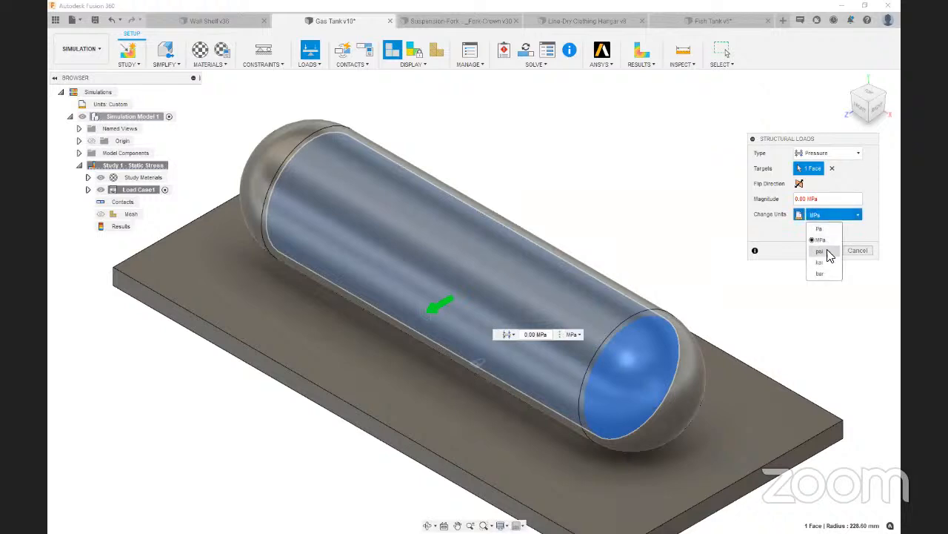
left_click(827, 251)
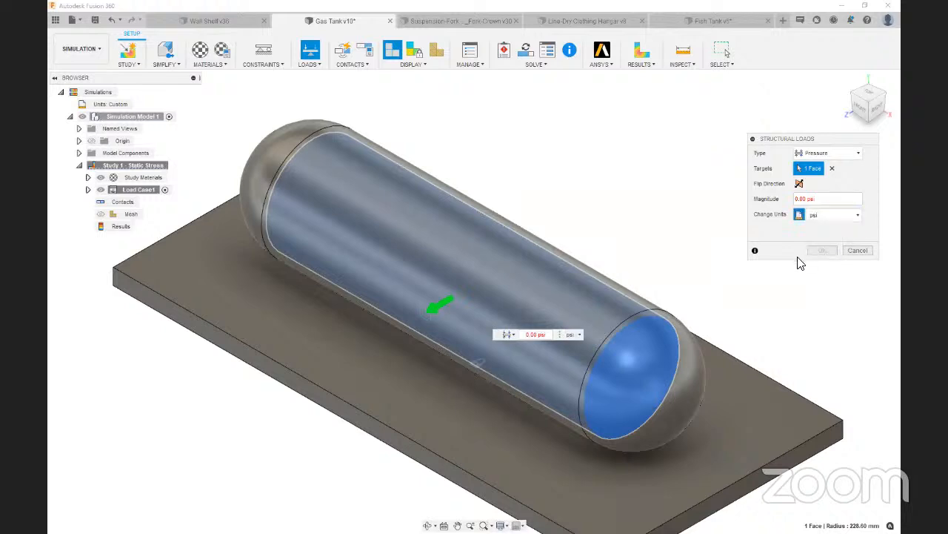
double_click(801, 199)
type("200")
left_click(821, 250)
Run the pre-check on the study and generate automatic contacts between the tank and the base plate
scroll(437, 272, "down", 3)
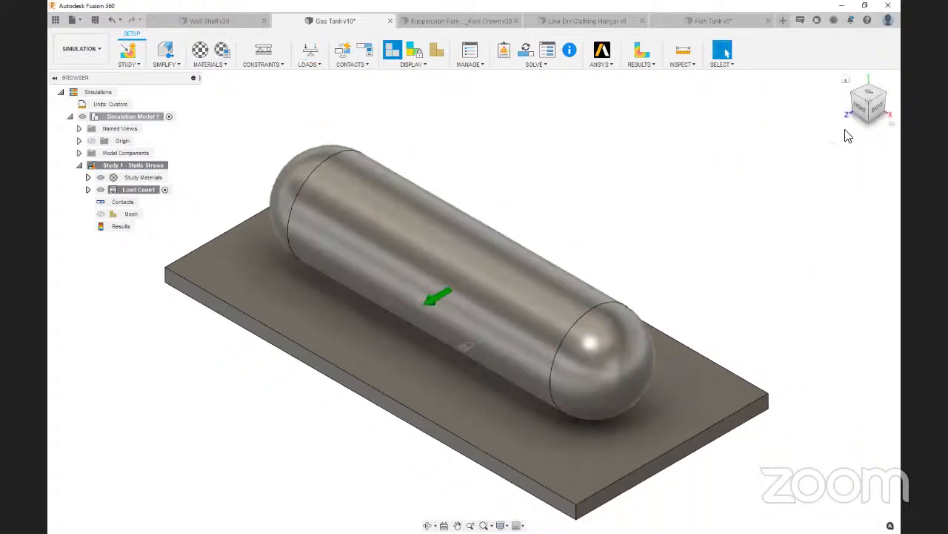
left_click(503, 50)
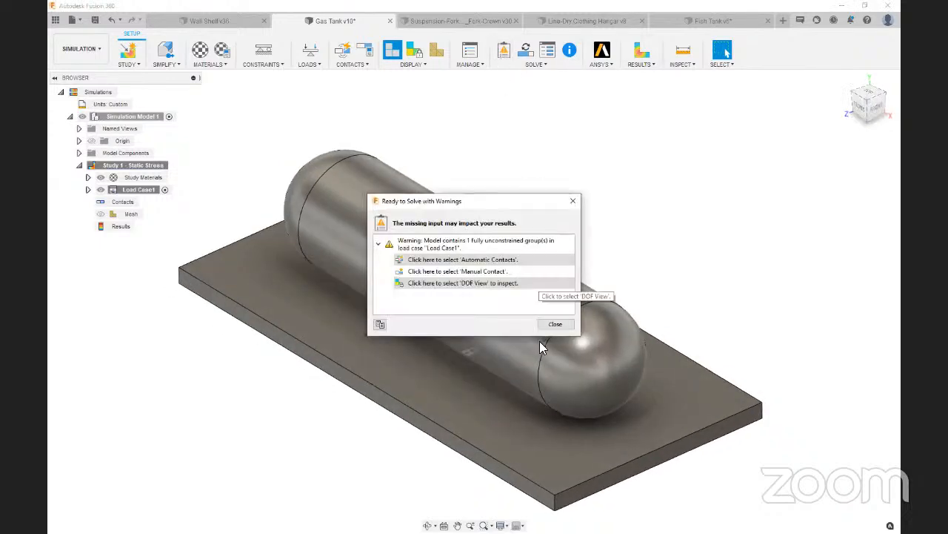
left_click(556, 323)
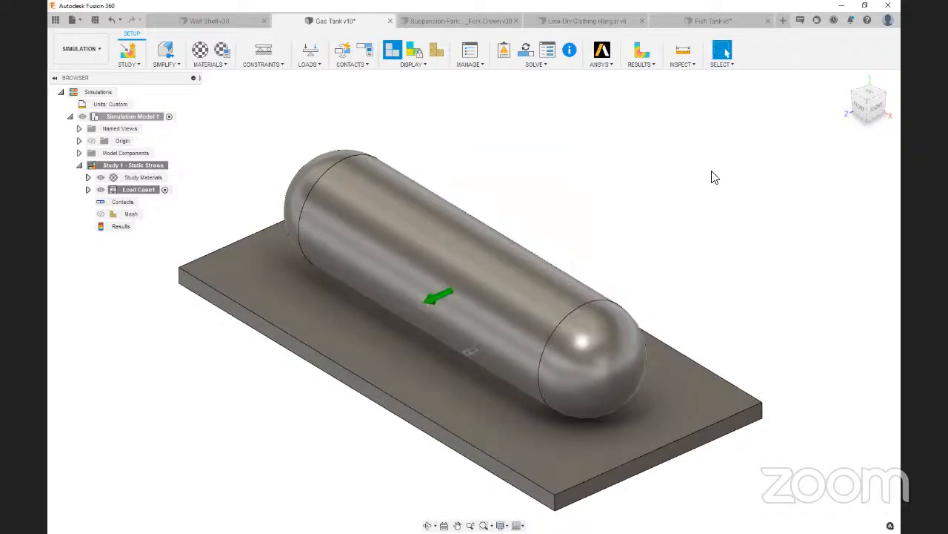
left_click(345, 55)
left_click(841, 186)
Edit the tank's existing pressure load to add the inner faces of both domed ends as targets
left_click(87, 189)
left_click(97, 201)
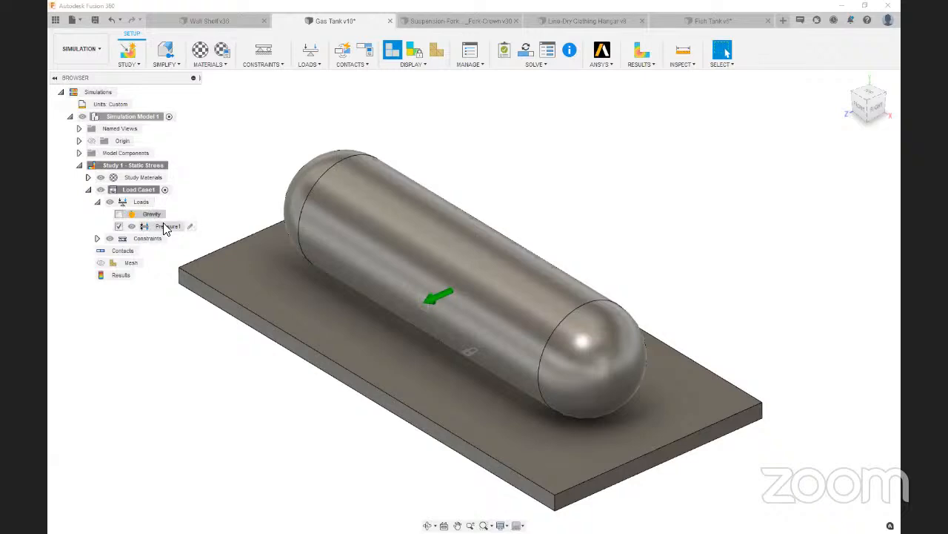
double_click(185, 226)
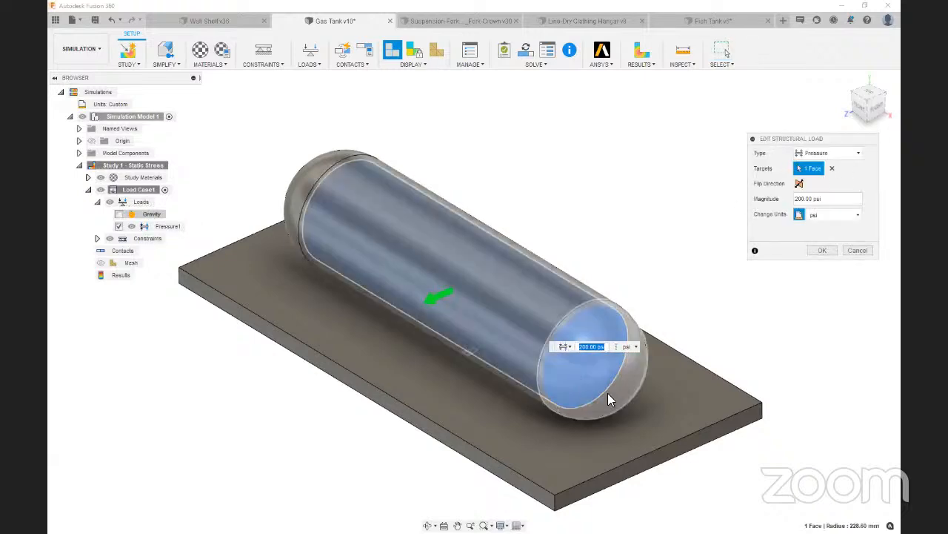
left_click(592, 379)
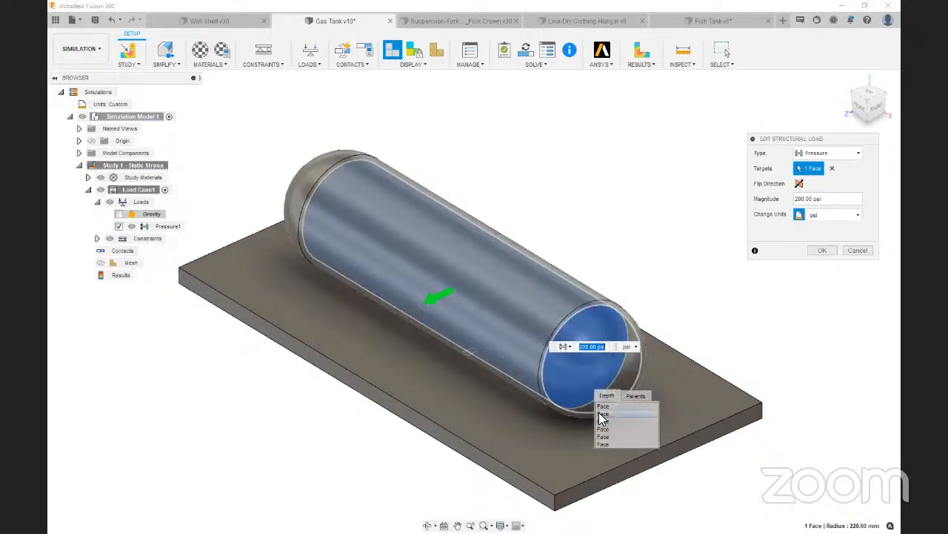
left_click(600, 414)
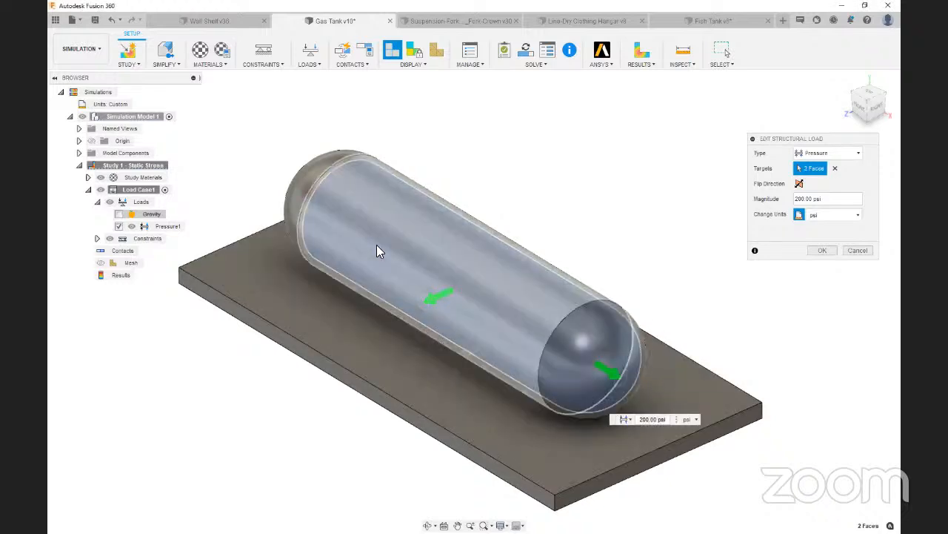
left_click(322, 216)
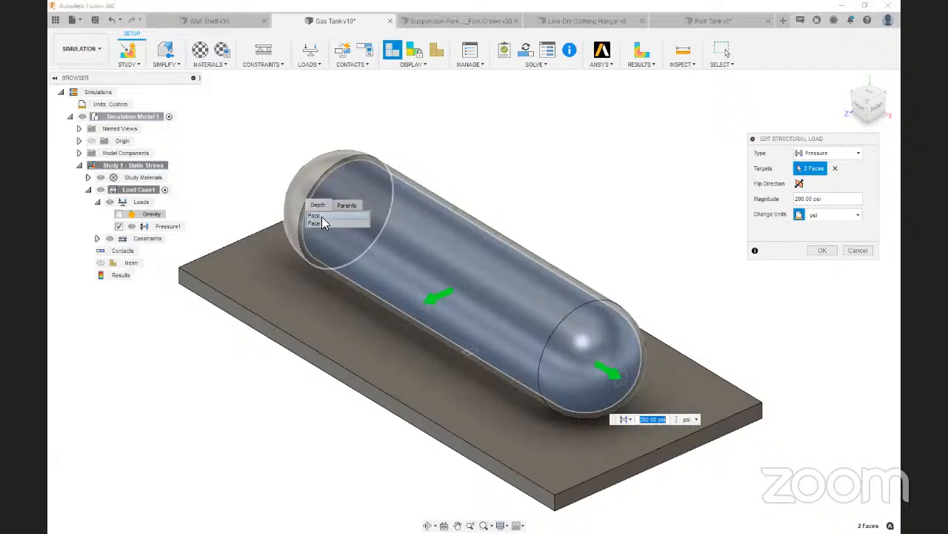
left_click(322, 220)
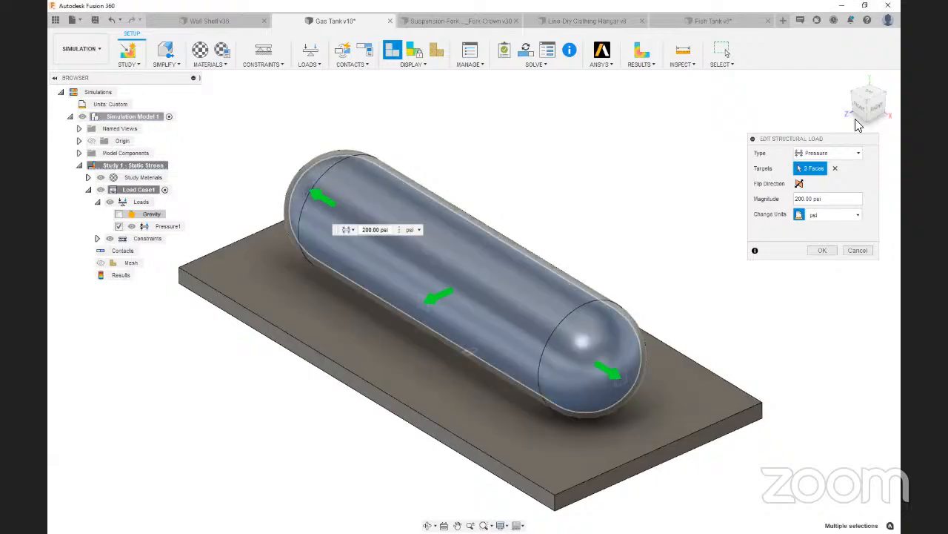
mouse_move(862, 113)
left_mouse_down()
mouse_move(843, 107)
mouse_move(862, 107)
left_mouse_up()
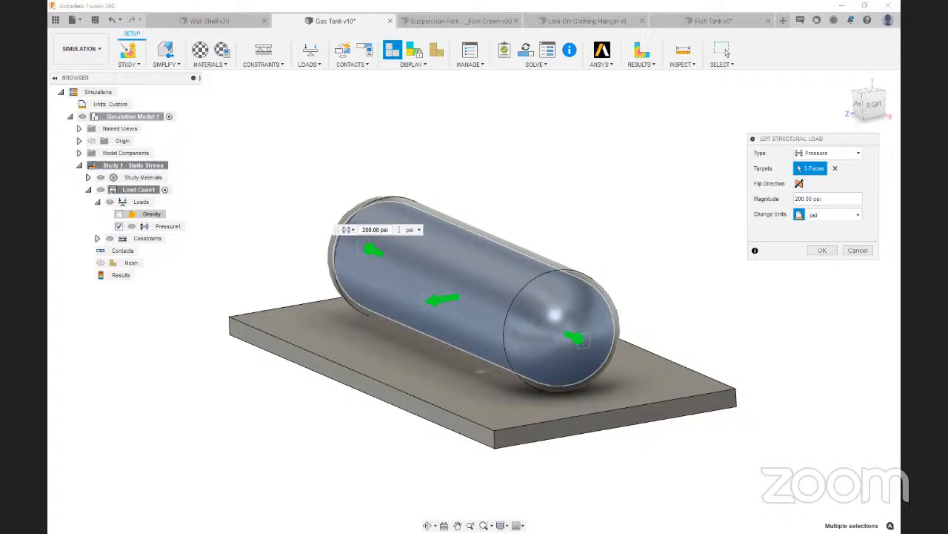
Switch to the browser's Fusion 360 Help page on structural loads, read how pressure is applied, and return to Fusion 360
left_click_drag(249, 1, 248, 4)
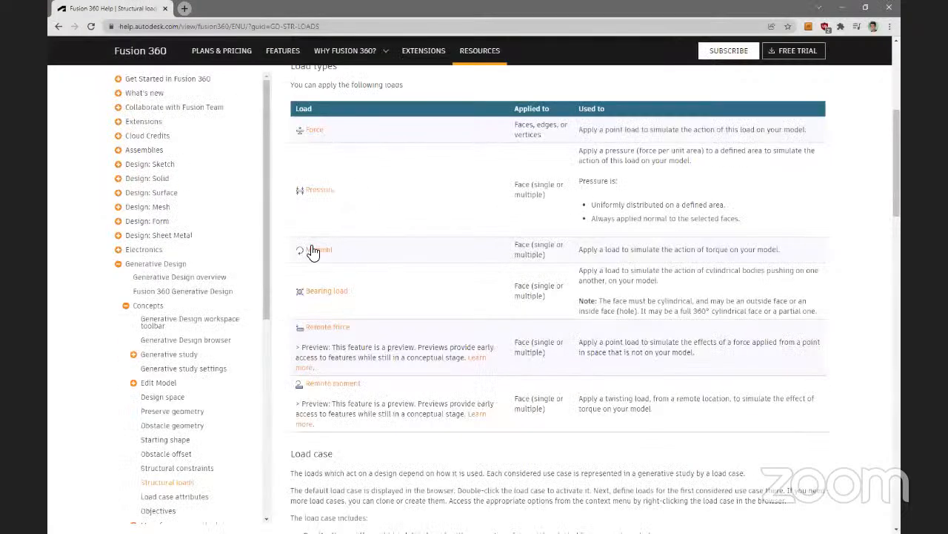
scroll(404, 280, "up", 2)
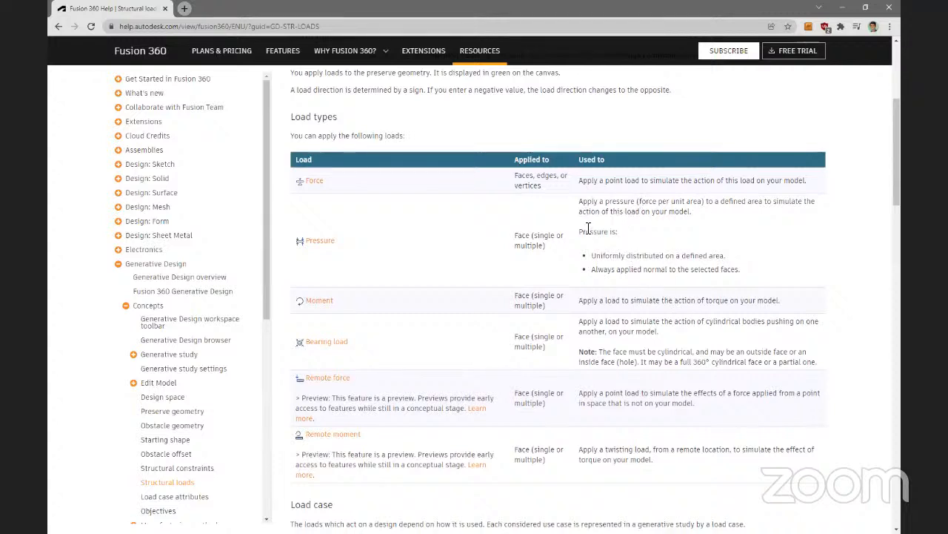
double_click(601, 256)
left_click_drag(654, 255, 741, 256)
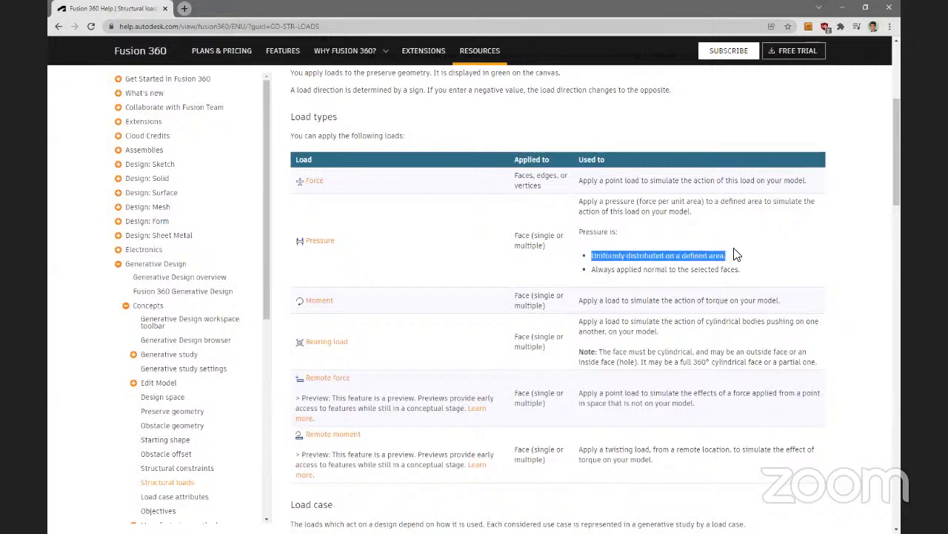
left_click_drag(593, 270, 744, 274)
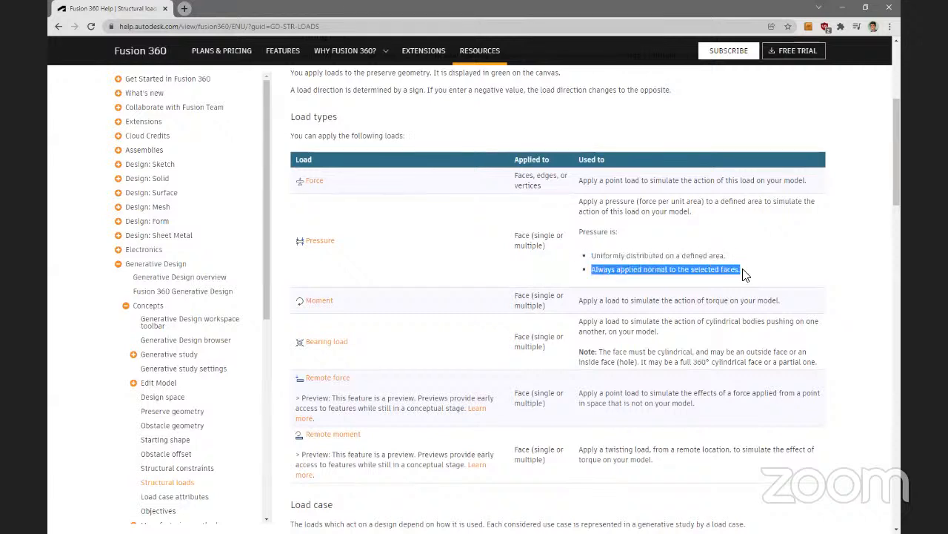
left_click(719, 270)
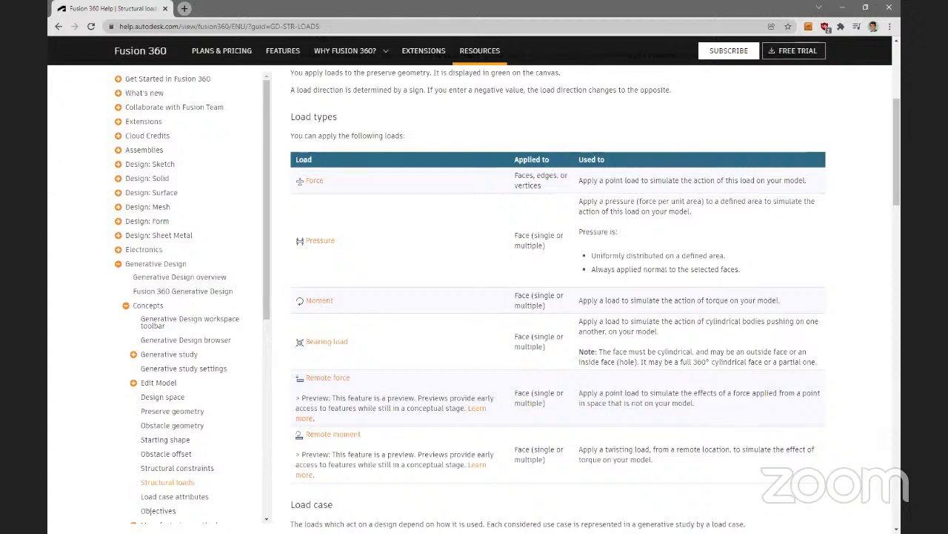
key("alt+Tab")
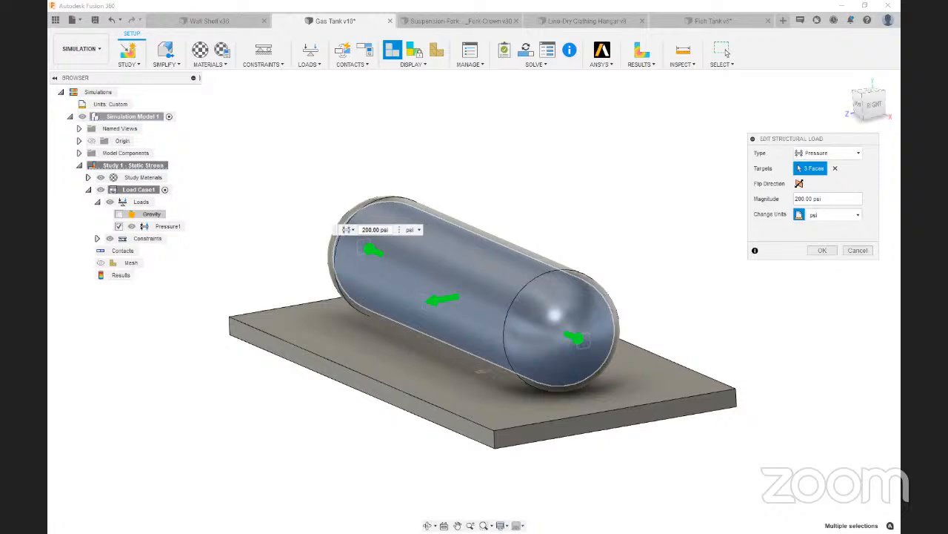
Accept the three-face pressure load and solve the gas tank's static stress study
left_click(823, 249)
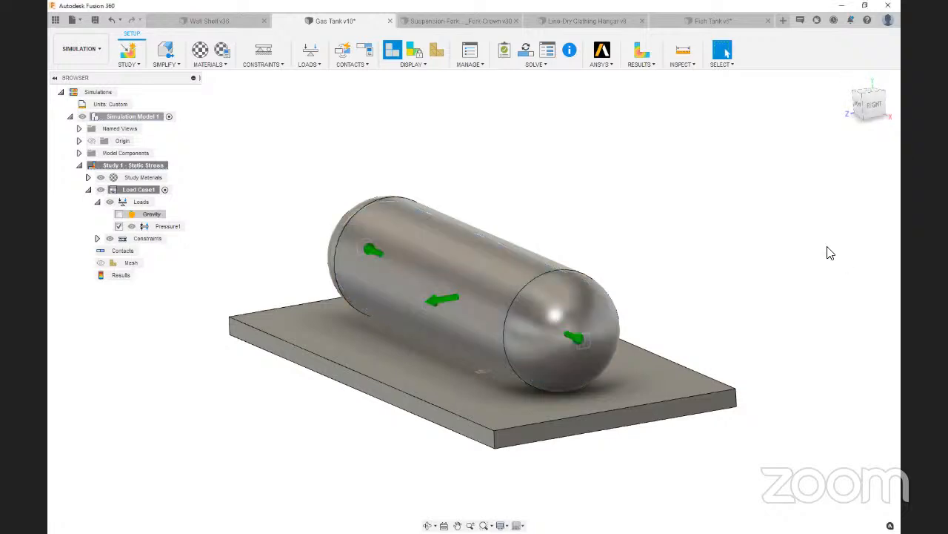
left_click(846, 80)
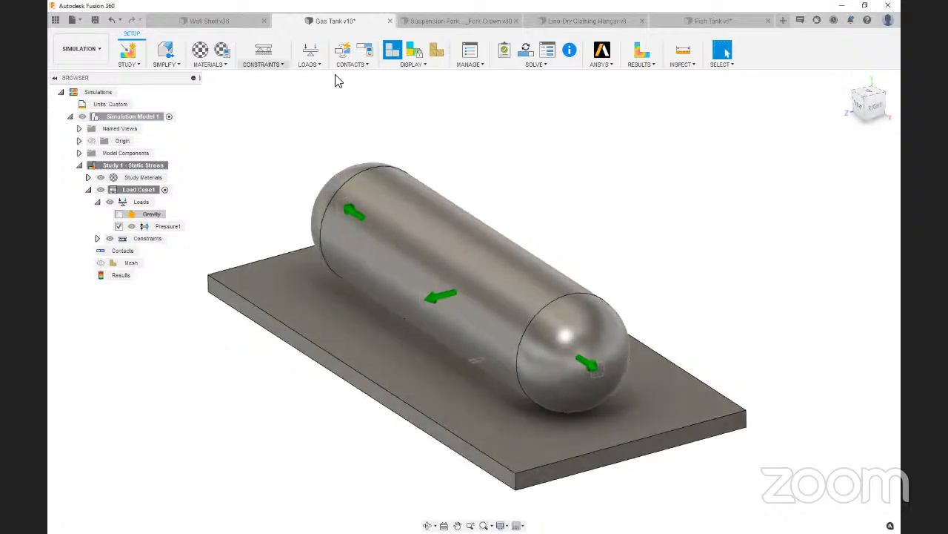
left_click(525, 50)
left_click(629, 395)
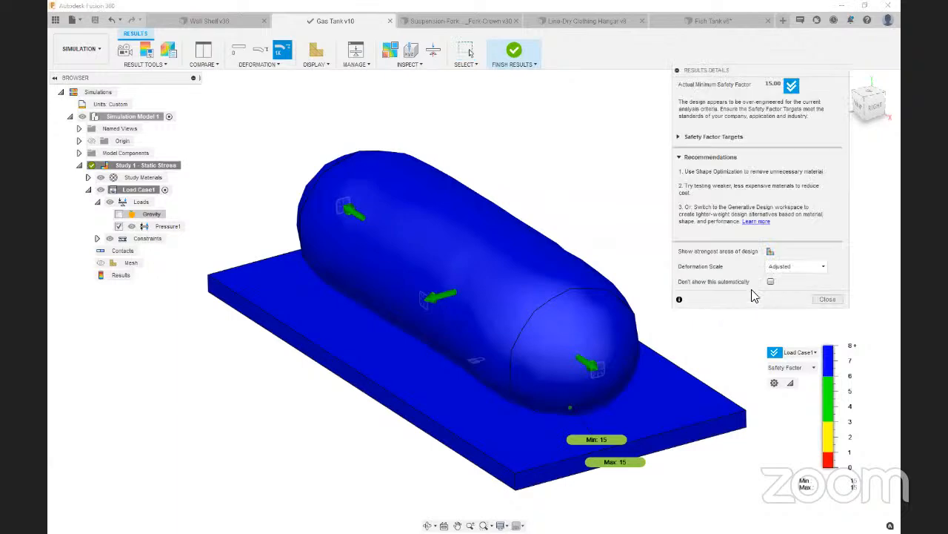
Examine the tank's safety factor result from several angles, comparing the Actual and Adjusted deformation scales
left_click_drag(753, 69, 727, 59)
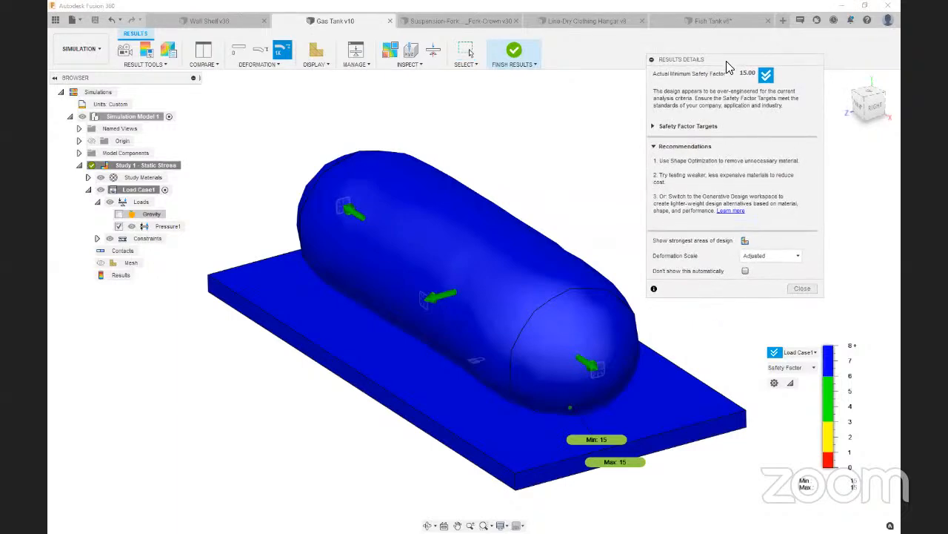
left_click_drag(866, 97, 878, 84)
mouse_move(535, 251)
middle_mouse_down("shift")
mouse_move(459, 280)
mouse_move(435, 304)
middle_mouse_up("shift")
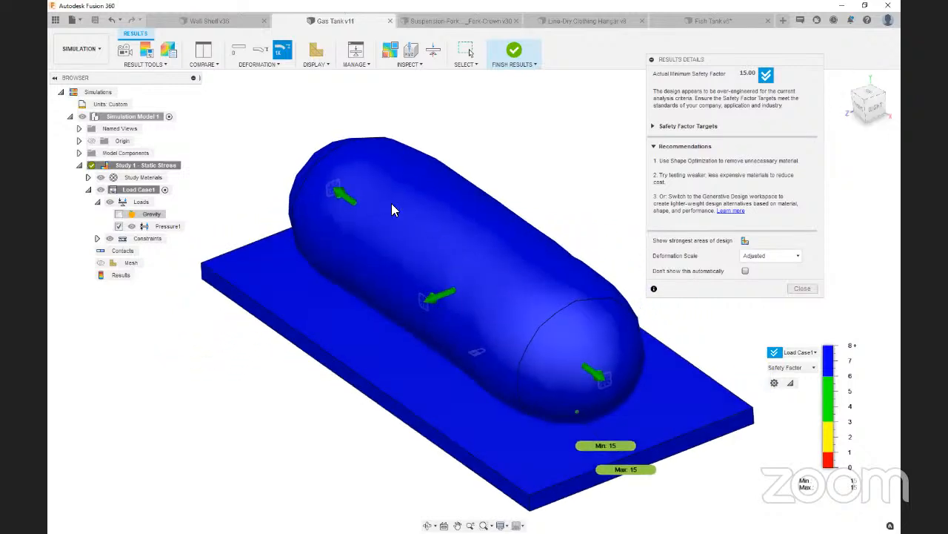
left_click(764, 256)
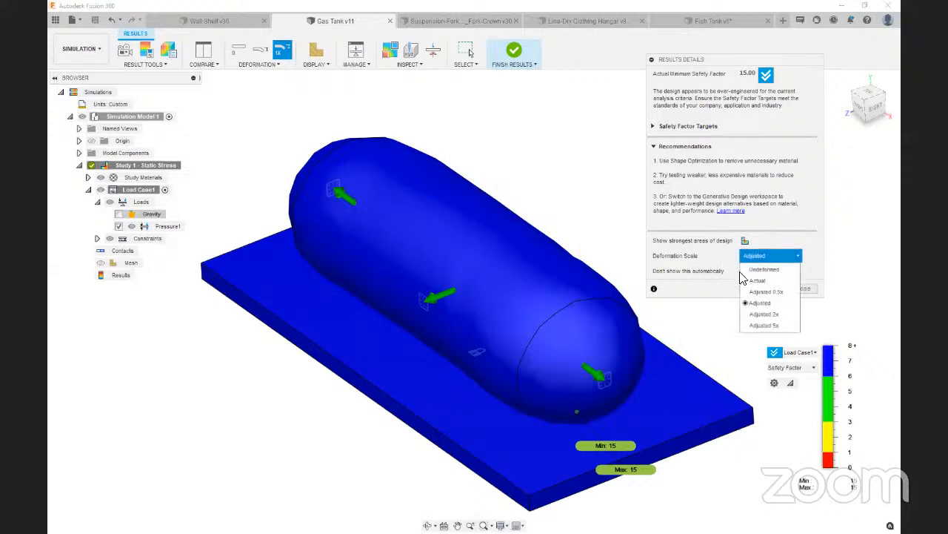
left_click(756, 280)
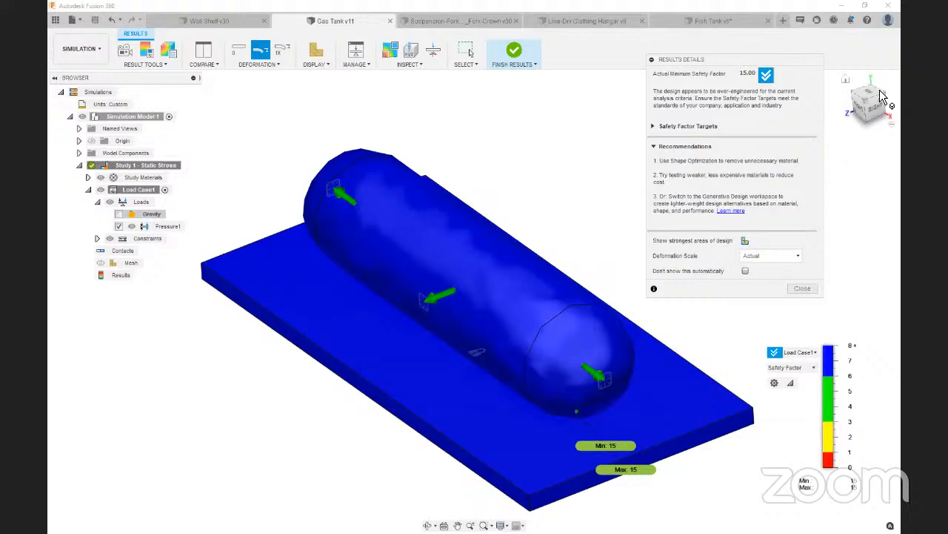
left_click(862, 106)
mouse_move(862, 105)
left_mouse_down()
mouse_move(827, 130)
mouse_move(836, 121)
left_mouse_up()
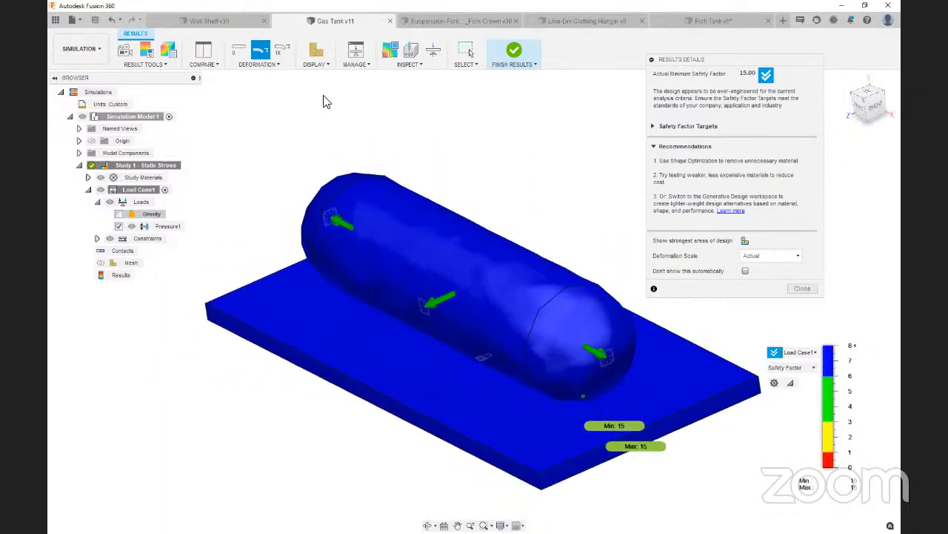
left_click(766, 256)
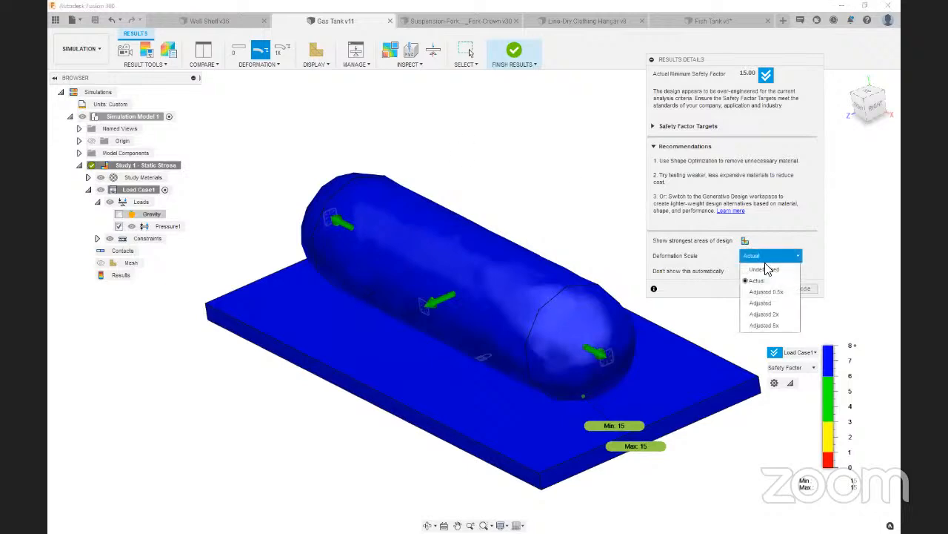
left_click(759, 303)
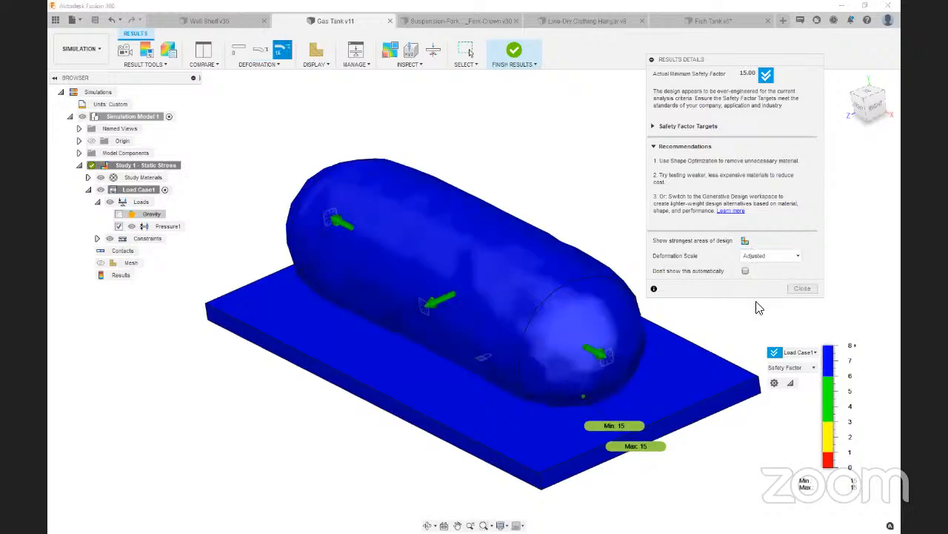
Show the tank's Von Mises stress result and raise the legend's lower threshold to about 11.07 MPa
left_click(778, 367)
left_click(779, 390)
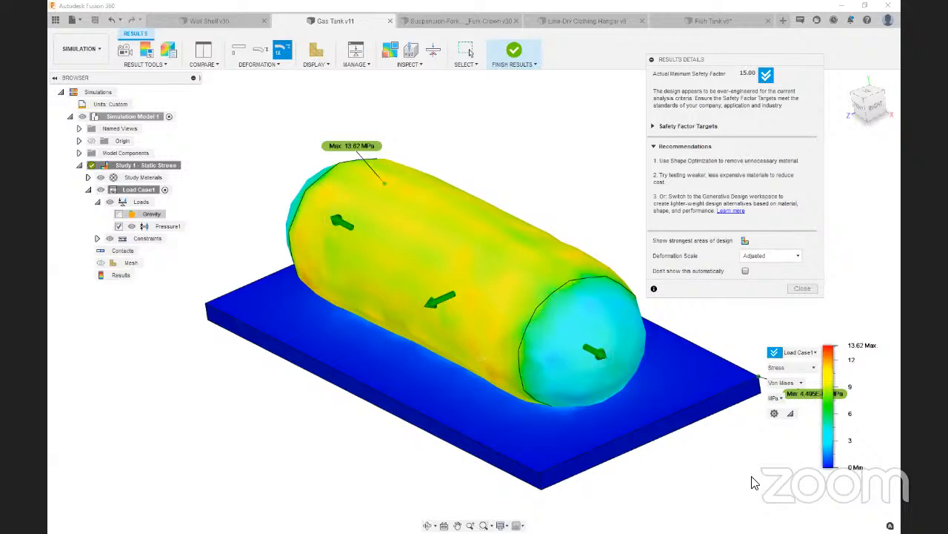
left_click_drag(820, 466, 840, 368)
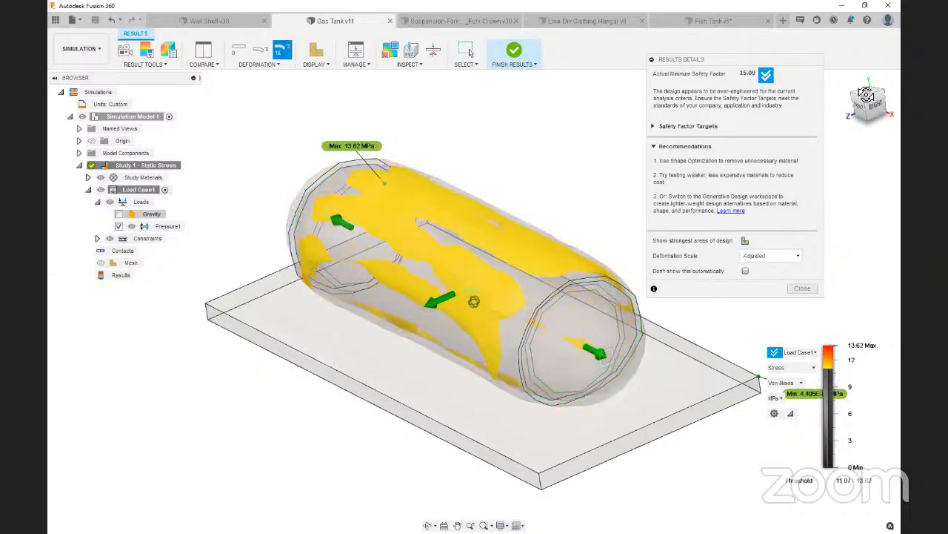
mouse_move(866, 94)
left_mouse_down()
mouse_move(839, 103)
mouse_move(821, 127)
mouse_move(865, 101)
left_mouse_up()
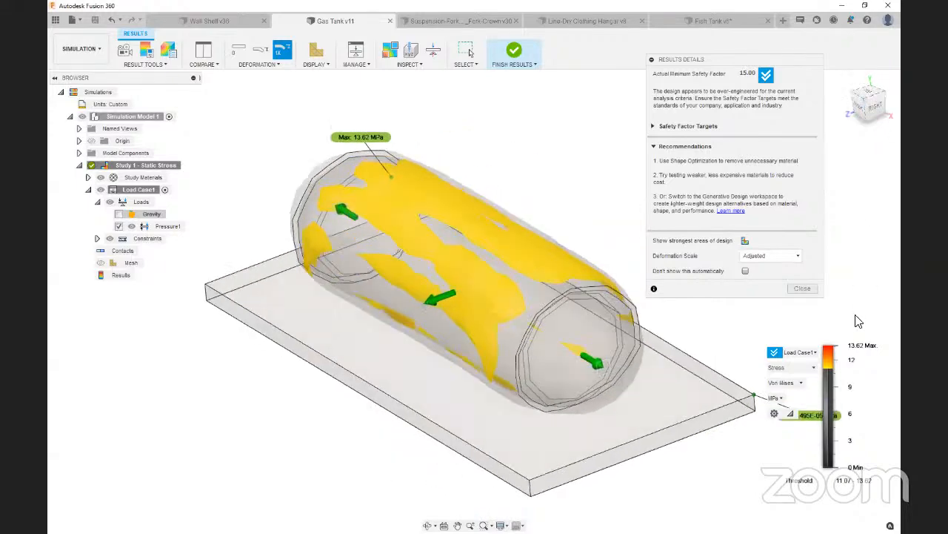
Lower the stress legend's minimum threshold to about 8.06 MPa and examine the highlighted areas of the tank
left_click_drag(829, 363, 824, 395)
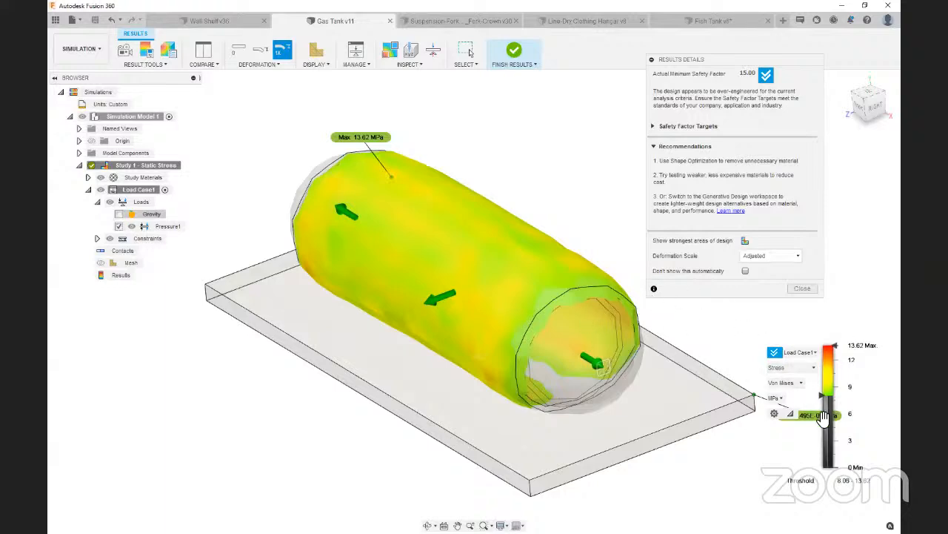
left_click_drag(870, 111, 892, 103)
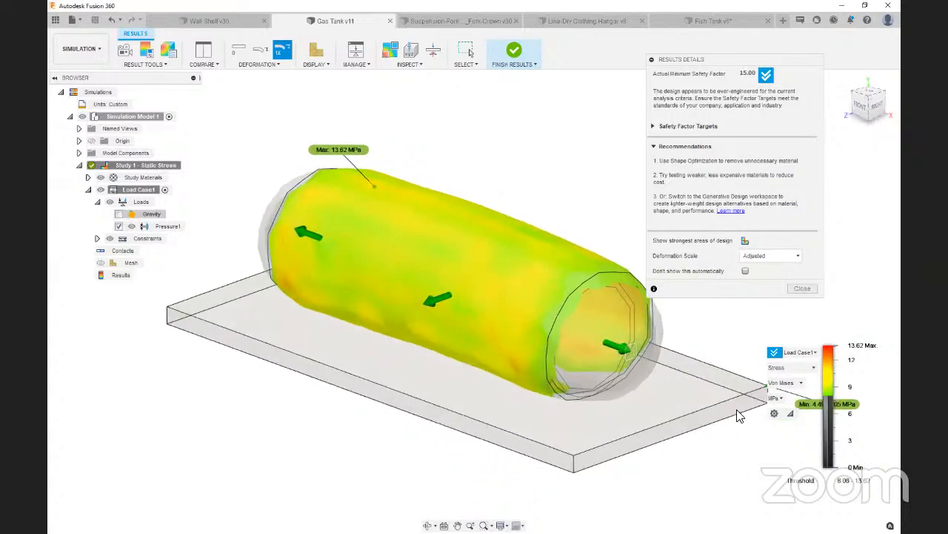
left_click_drag(866, 104, 862, 111)
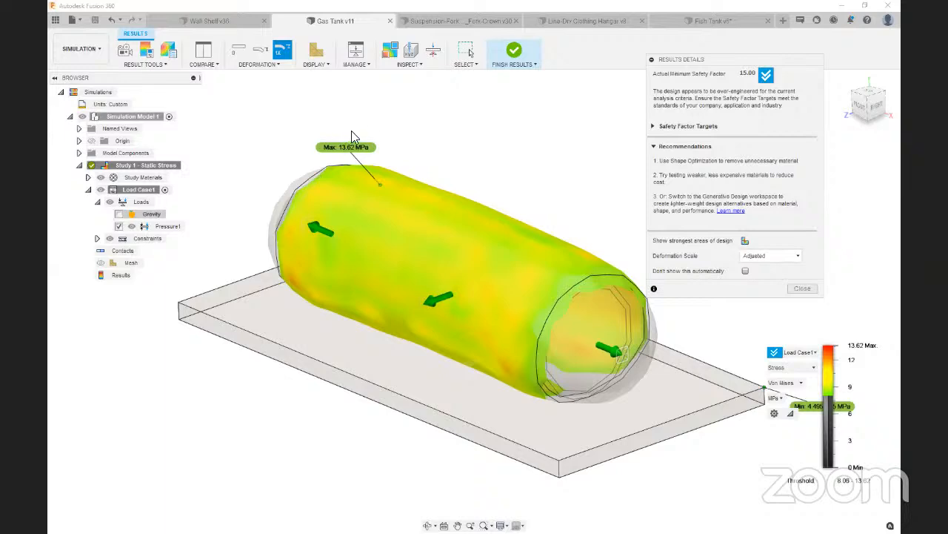
Open the Suspension-Fork Fork-Crown design, turn it upright, and examine the top tube's end face and the crown
left_click(473, 19)
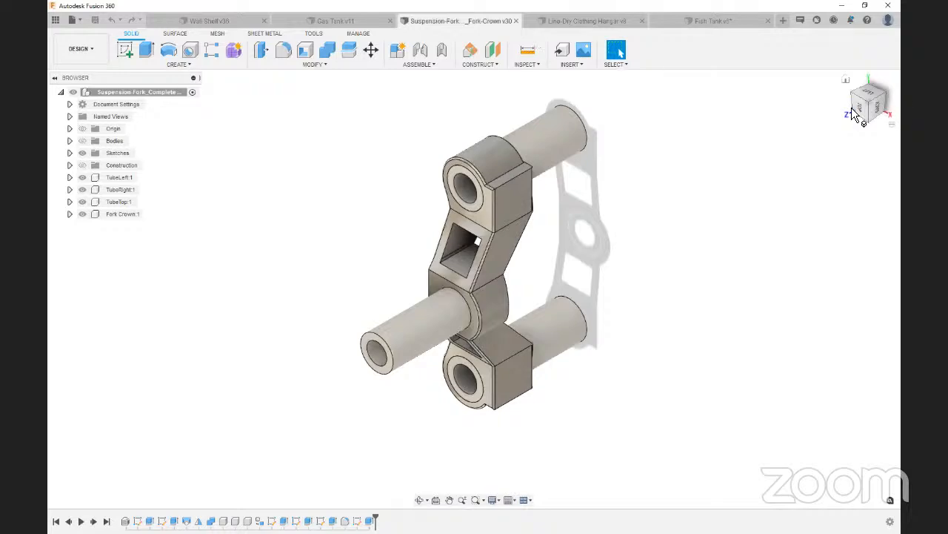
middle_click_drag(444, 289, 474, 287, "shift")
mouse_move(852, 82)
left_mouse_down()
mouse_move(866, 59)
mouse_move(859, 78)
mouse_move(850, 55)
left_mouse_up()
mouse_move(873, 103)
left_mouse_down()
mouse_move(865, 97)
mouse_move(861, 108)
left_mouse_up()
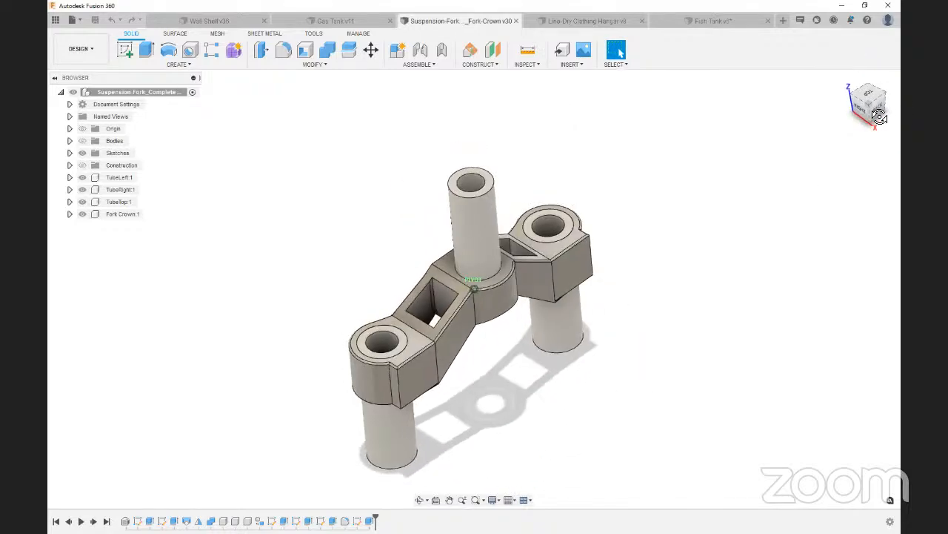
scroll(449, 169, "up", 5)
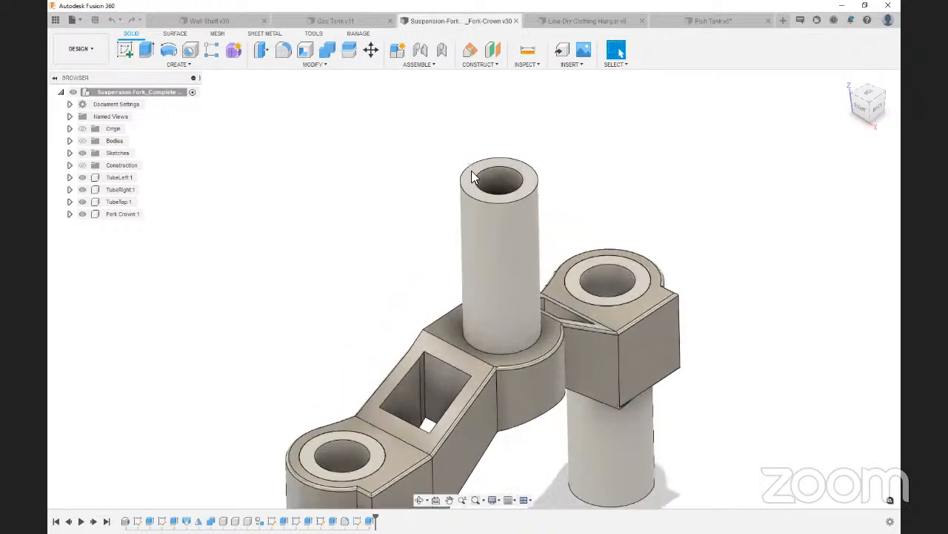
left_click(475, 184)
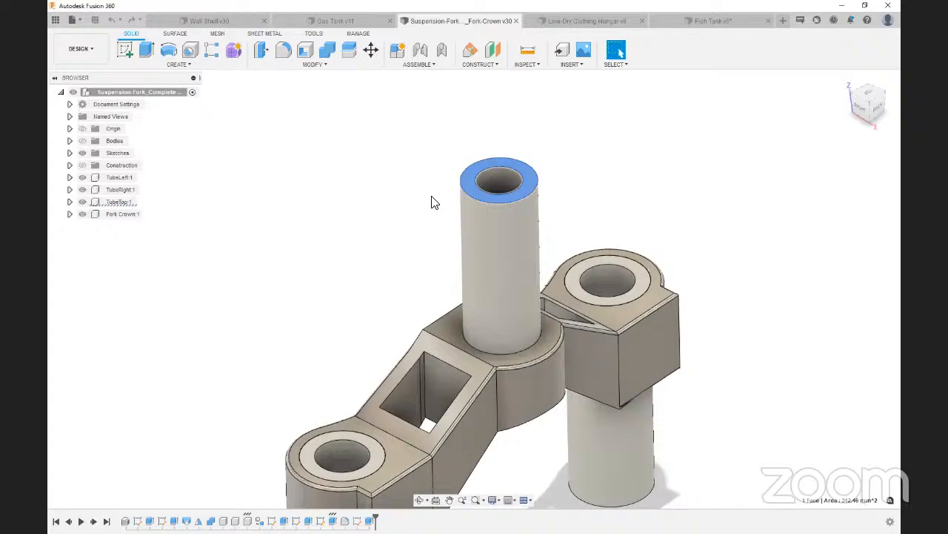
scroll(442, 156, "down", 4)
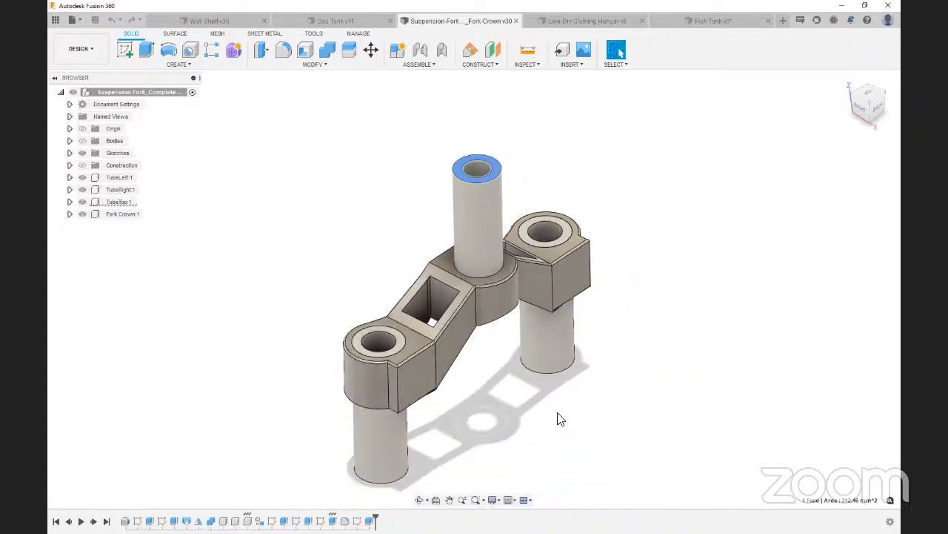
left_click(533, 384)
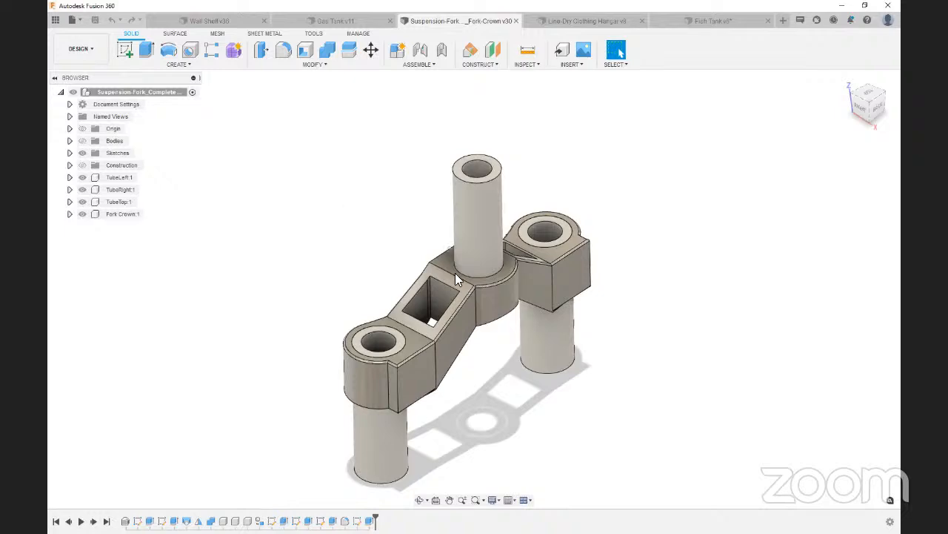
Switch to the Simulation workspace and create a static stress study for the fork crown assembly
left_click(495, 302)
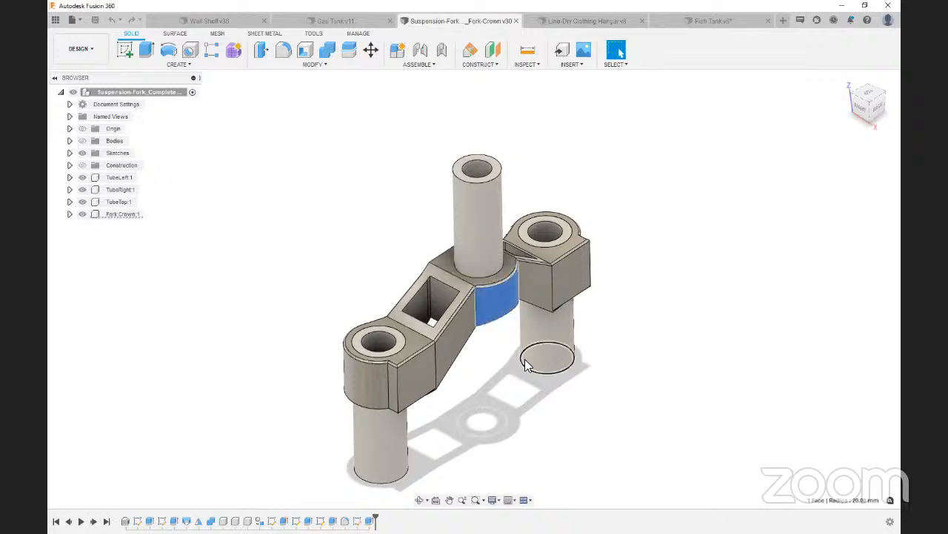
left_click(503, 400)
left_click(80, 51)
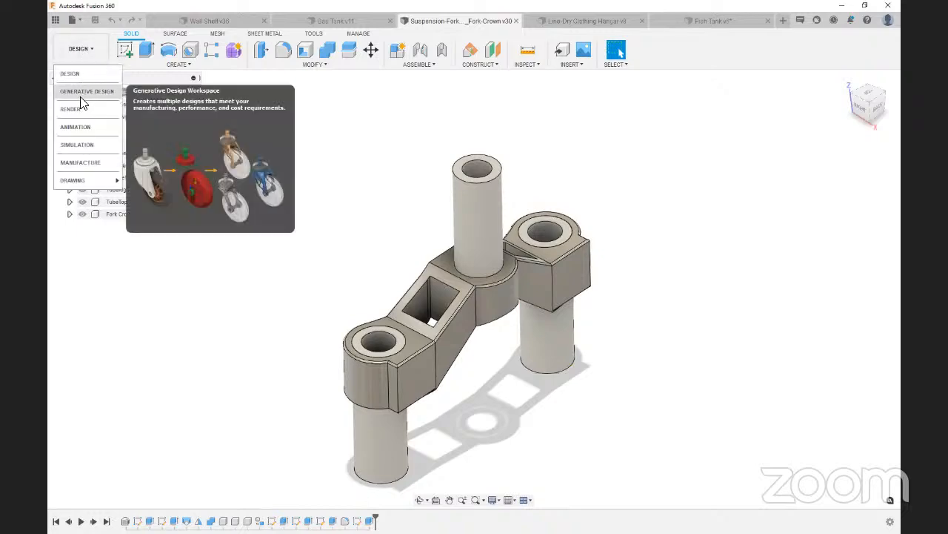
left_click(79, 146)
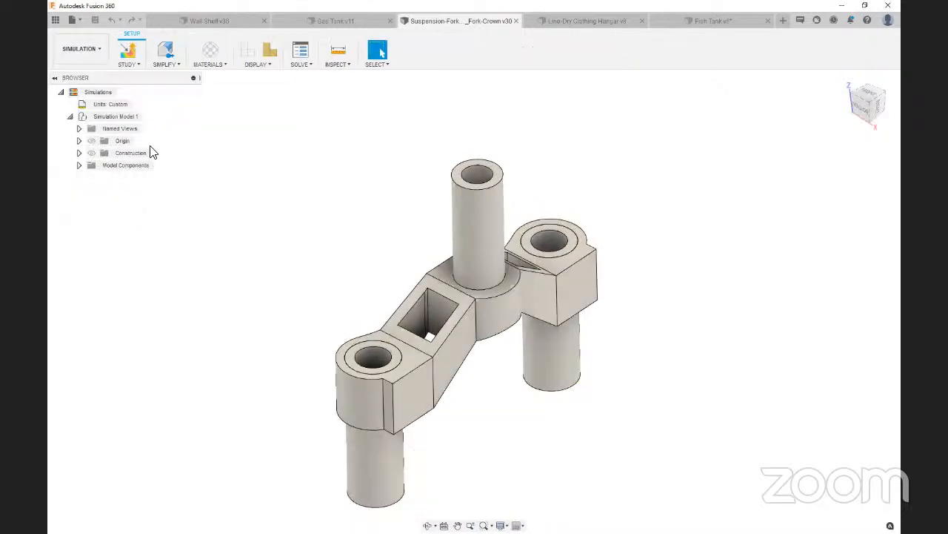
left_click(618, 380)
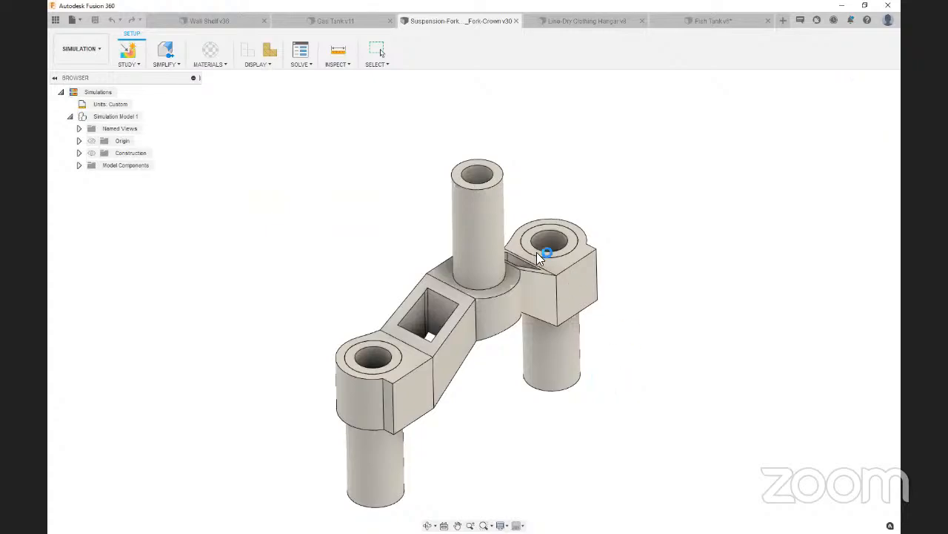
mouse_move(869, 117)
left_mouse_down()
mouse_move(875, 82)
mouse_move(862, 41)
mouse_move(855, 52)
left_mouse_up()
scroll(458, 170, "up", 3)
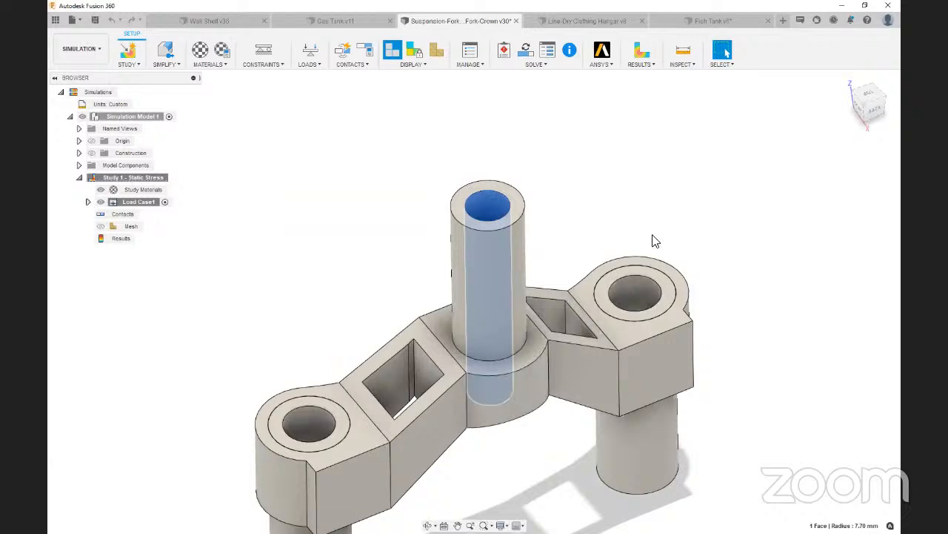
key("Escape")
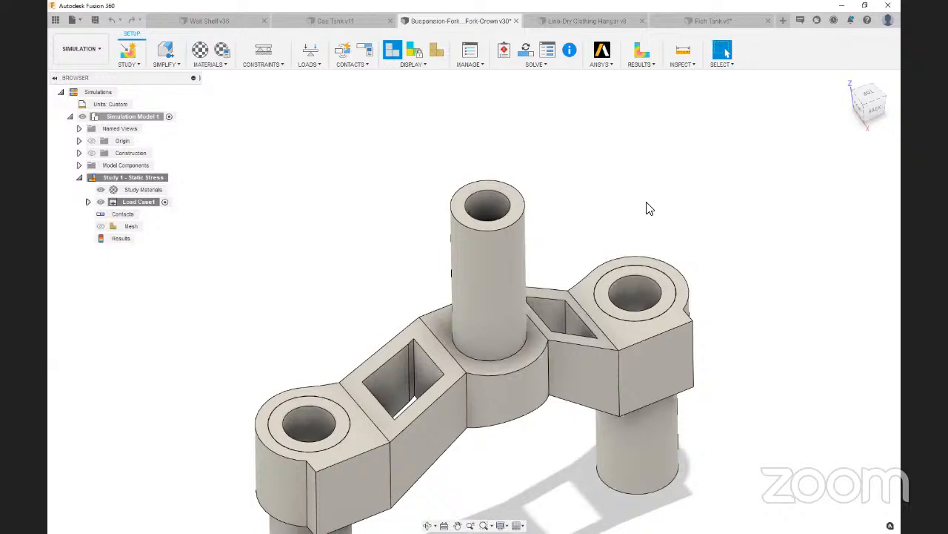
left_click(458, 222)
left_click(591, 208)
Apply a fixed structural constraint to the bottom end faces of the two lower tubes
scroll(596, 162, "down", 3)
scroll(591, 165, "up", 1)
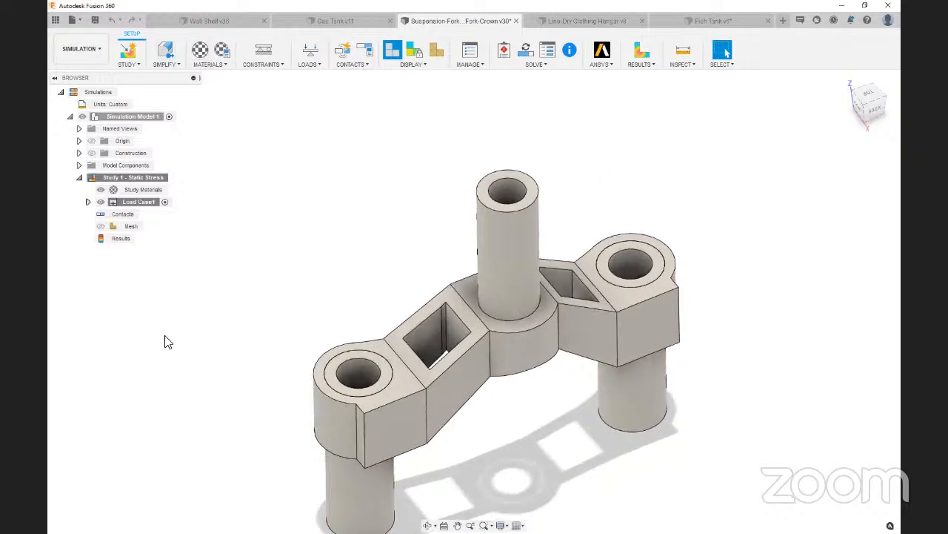
left_click(266, 55)
scroll(566, 119, "down", 3)
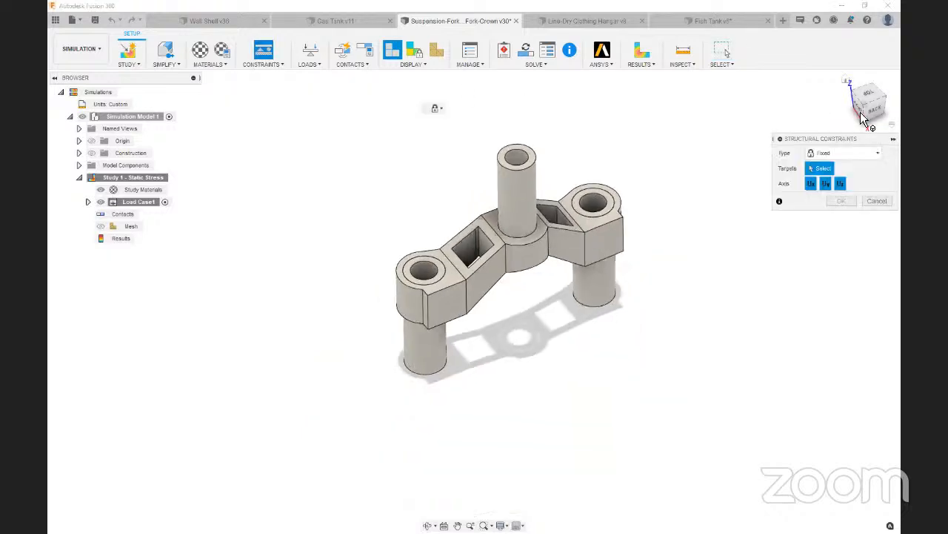
left_click_drag(863, 110, 854, 147)
scroll(523, 394, "up", 3)
scroll(314, 322, "up", 3)
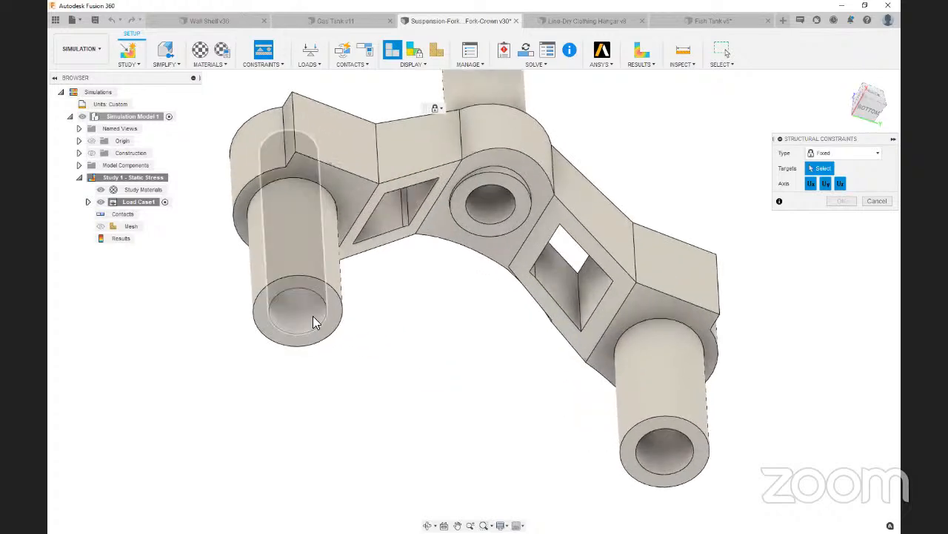
left_click(331, 312)
left_click(644, 431)
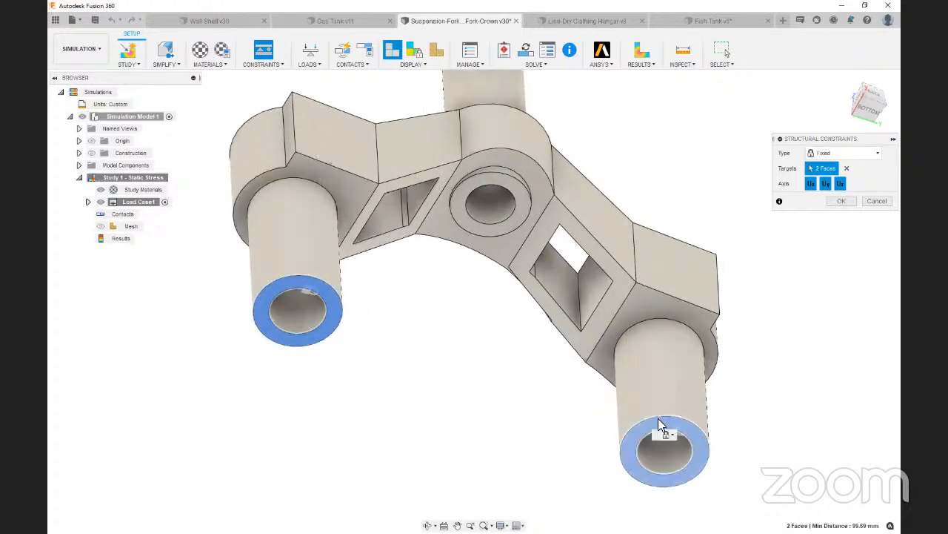
left_click(841, 201)
middle_click_drag(841, 200, 725, 50, "shift")
Start a moment load on the inner cylindrical face of the top tube
left_click_drag(868, 103, 873, 72)
scroll(607, 209, "down", 2)
scroll(652, 245, "down", 3)
scroll(660, 119, "up", 2)
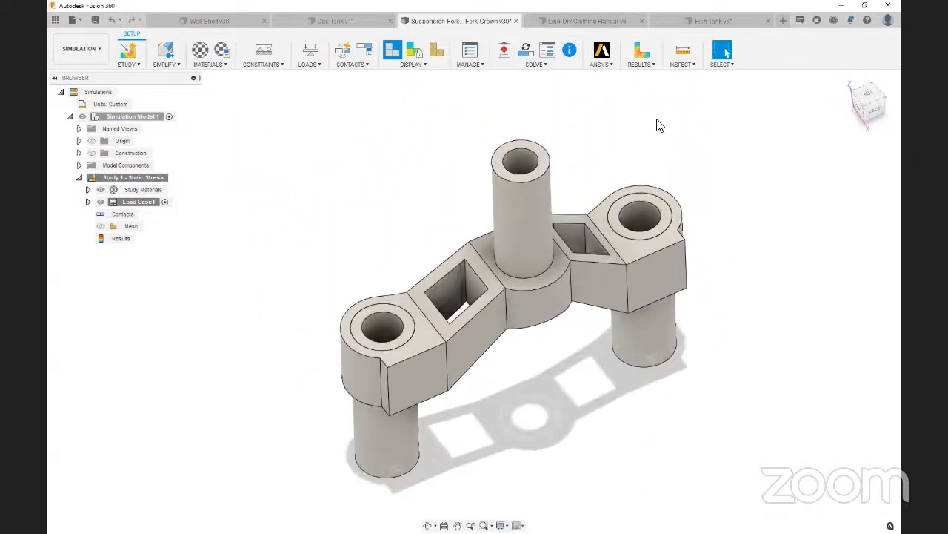
left_click(310, 50)
left_click(828, 153)
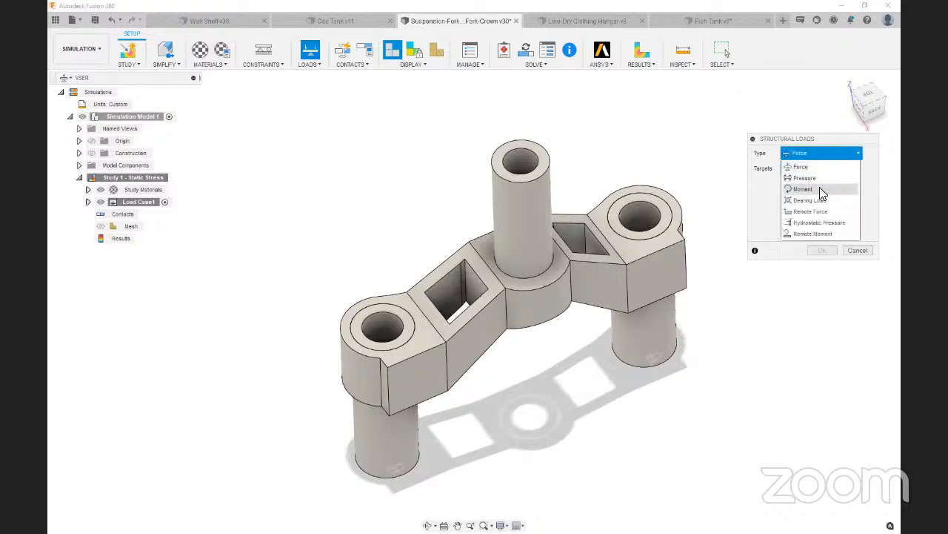
left_click(819, 189)
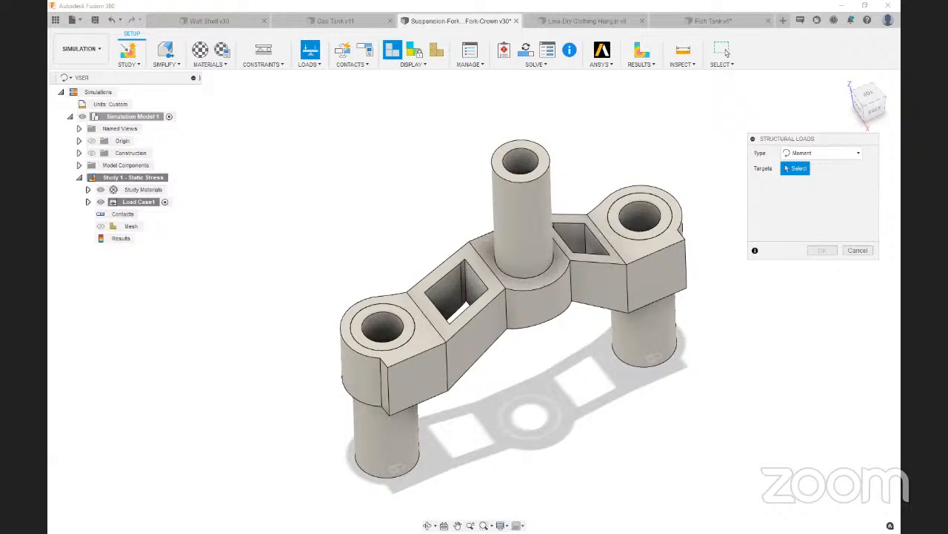
left_click(521, 163)
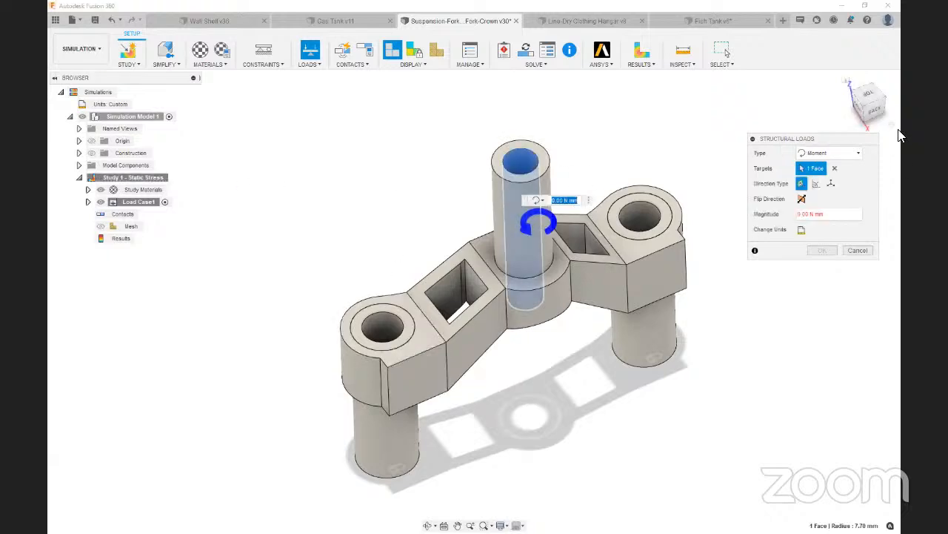
mouse_move(869, 107)
left_mouse_down()
mouse_move(872, 99)
mouse_move(870, 107)
left_mouse_up()
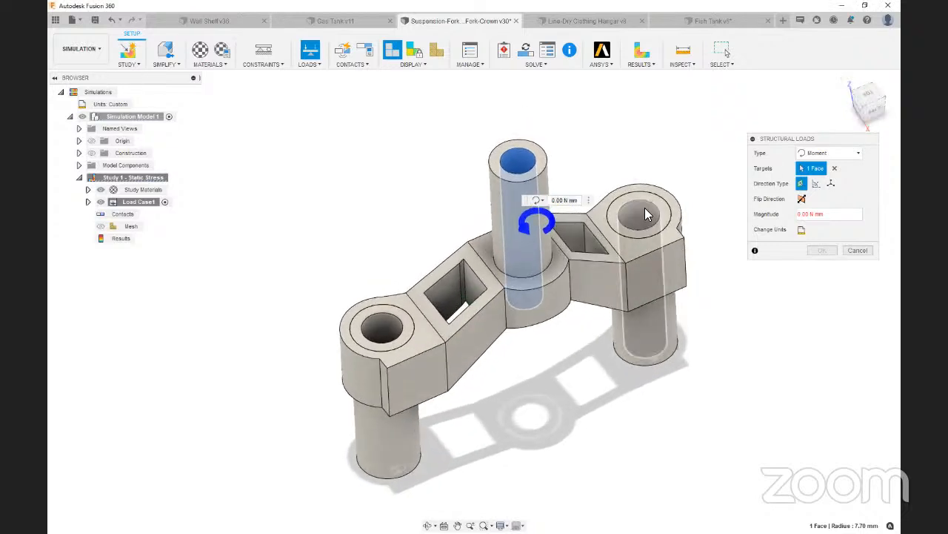
Change the moment's units to lbforce in, set its magnitude to 100, and apply the load
scroll(619, 164, "up", 3)
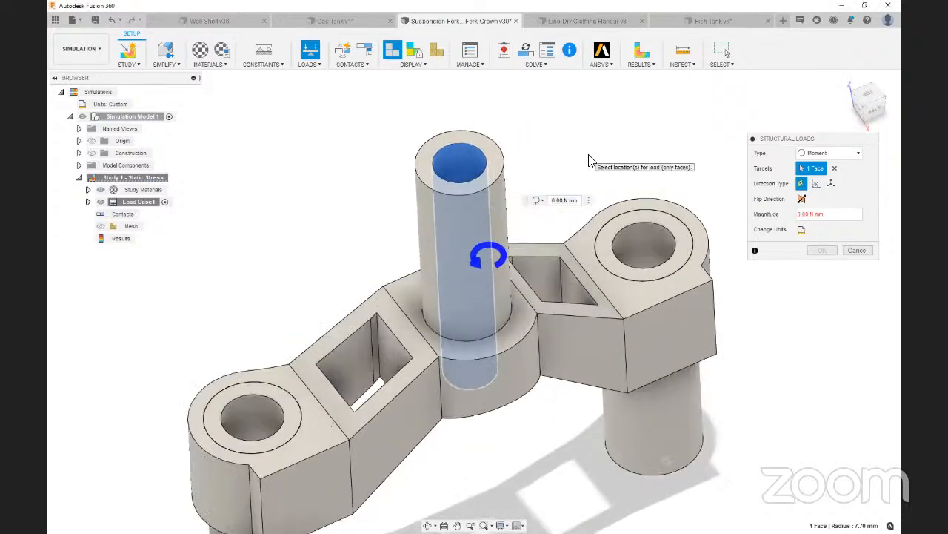
left_click(802, 230)
left_click(824, 230)
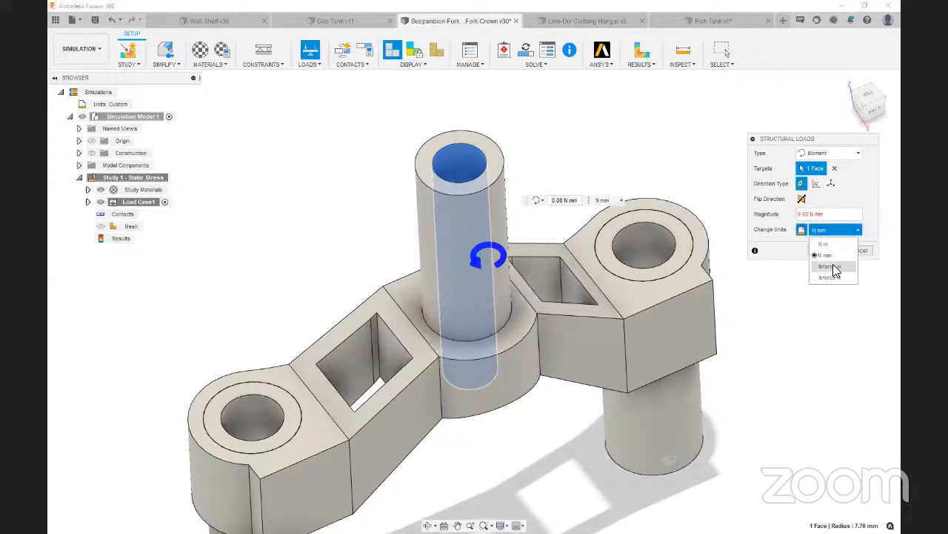
left_click(830, 266)
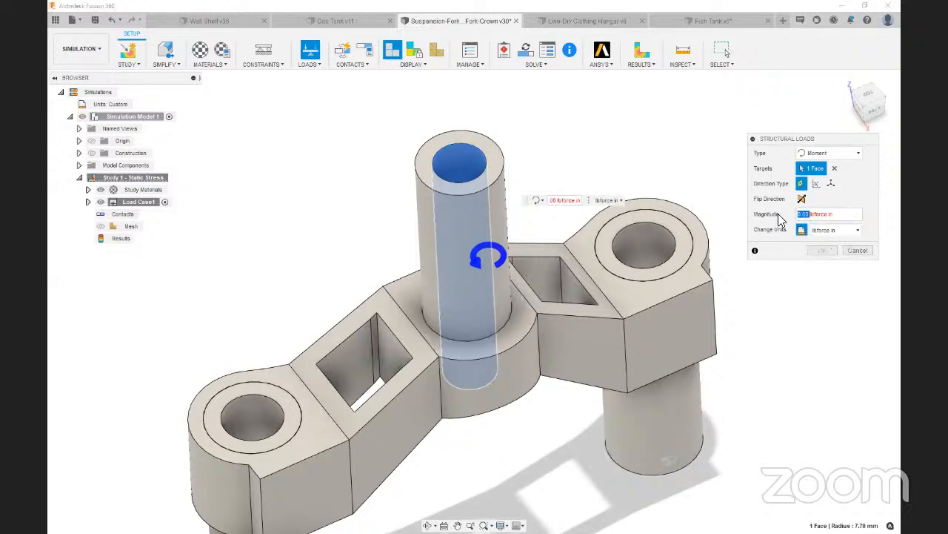
type("100")
left_click(824, 252)
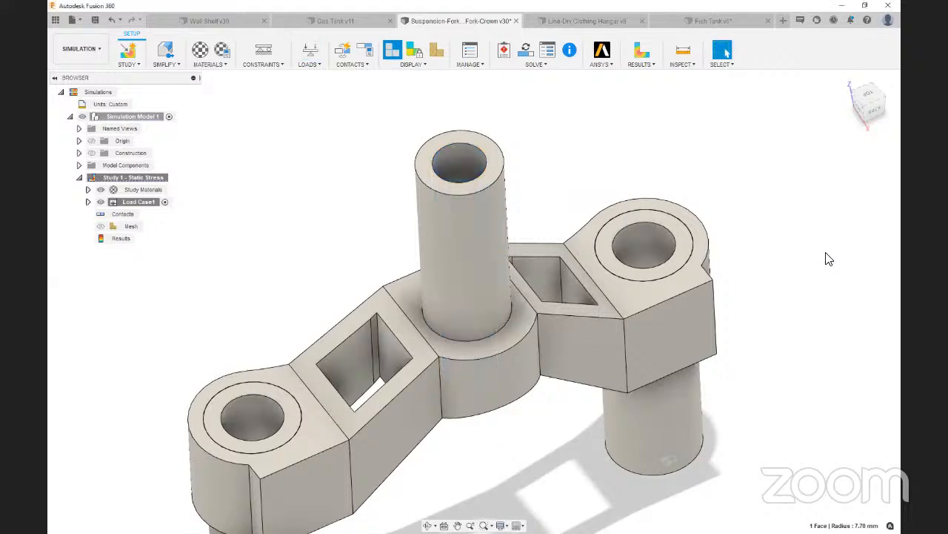
Generate automatic contacts between the tubes and the fork crown
scroll(824, 232, "down", 2)
left_click_drag(875, 107, 878, 95)
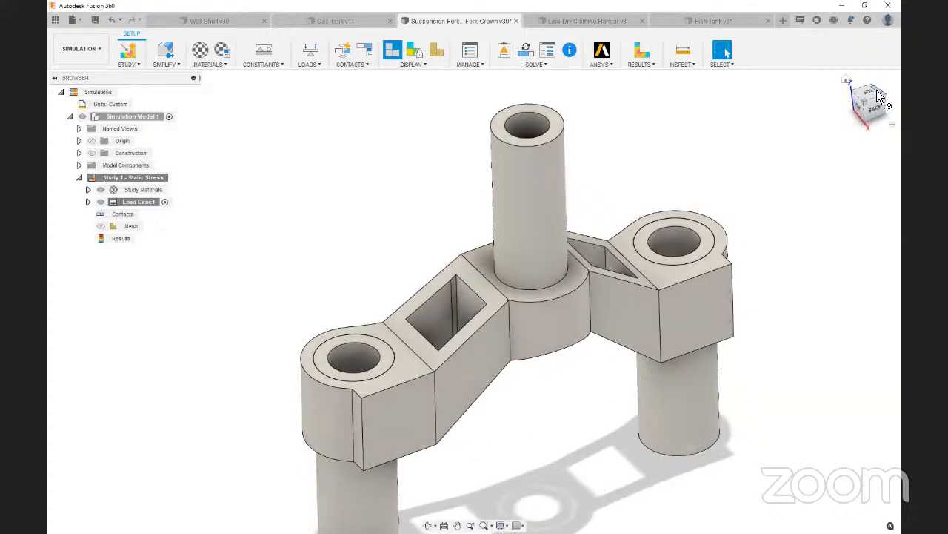
scroll(635, 183, "down", 1)
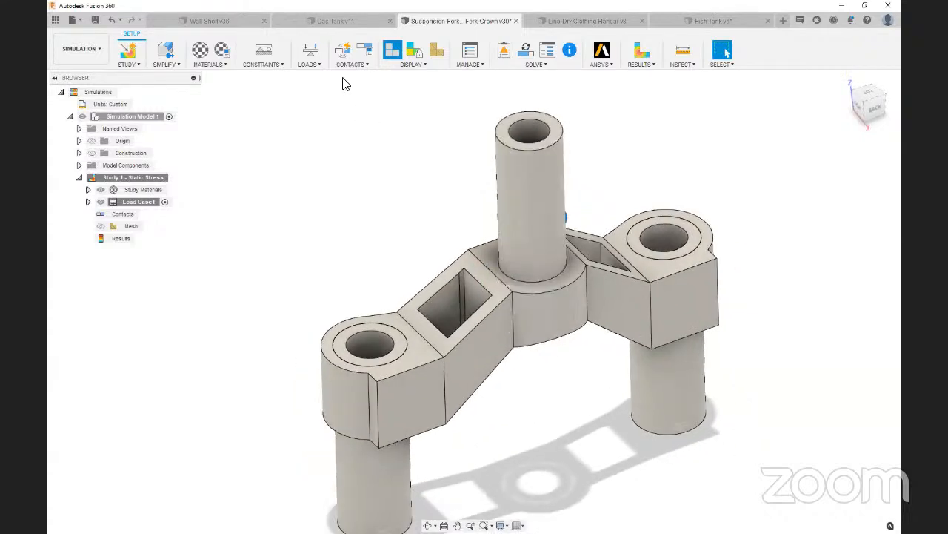
left_click(343, 50)
left_click(845, 183)
Solve the fork crown's static stress study locally and dismiss the job status once the solve completes
left_click(527, 50)
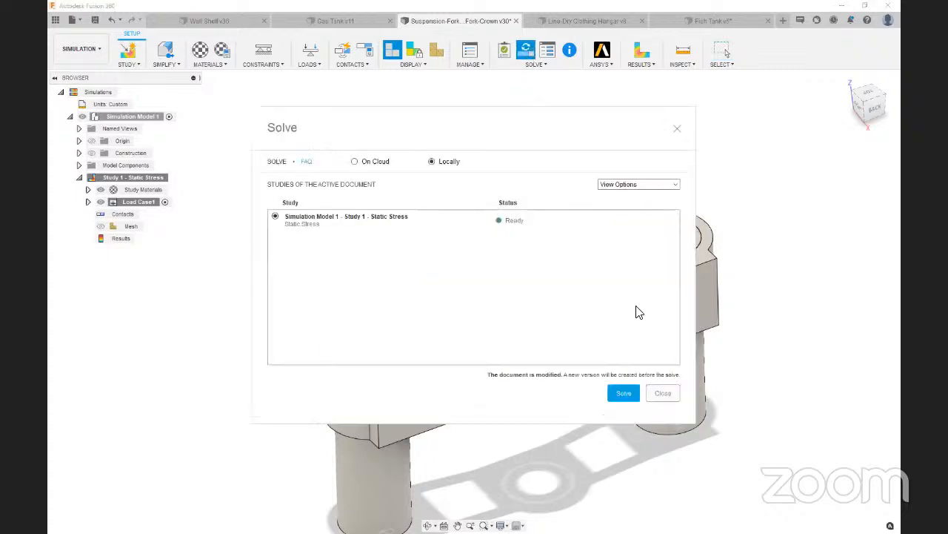
left_click(626, 392)
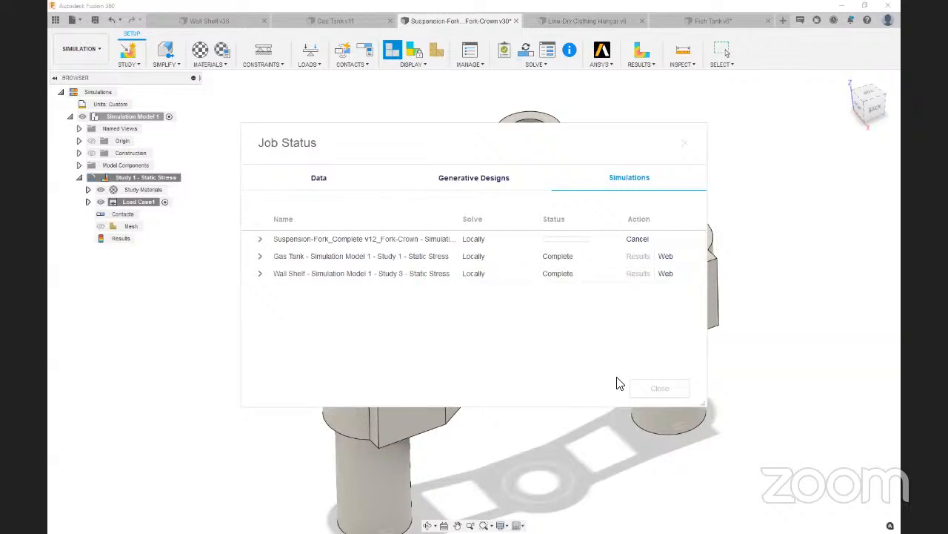
left_click_drag(571, 144, 443, 89)
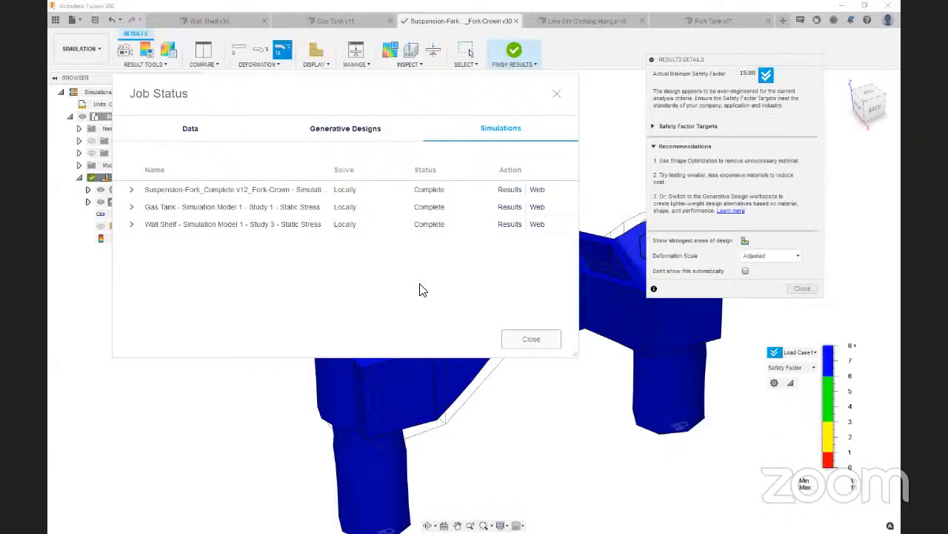
left_click(529, 338)
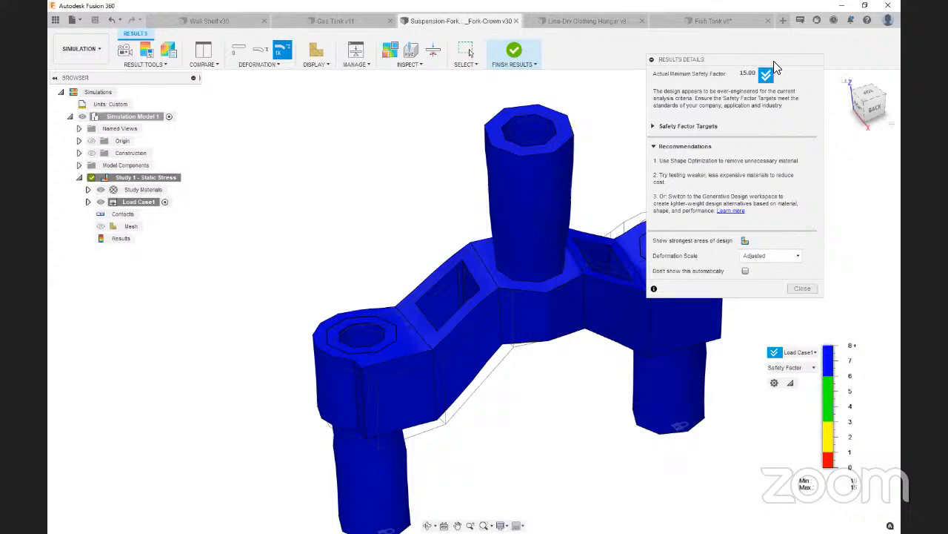
Compare the fork crown's deformation at the Actual and Adjusted scales
left_click(773, 255)
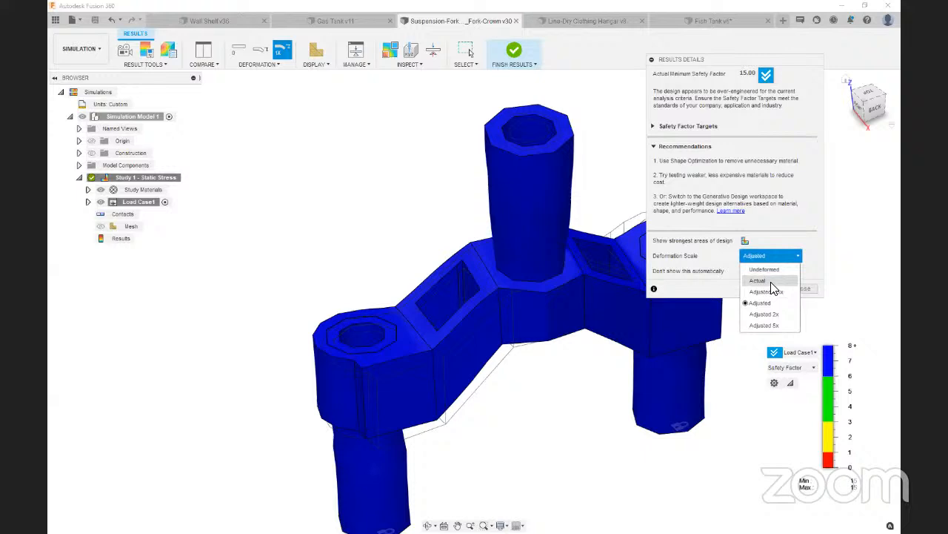
left_click(771, 282)
left_click(774, 256)
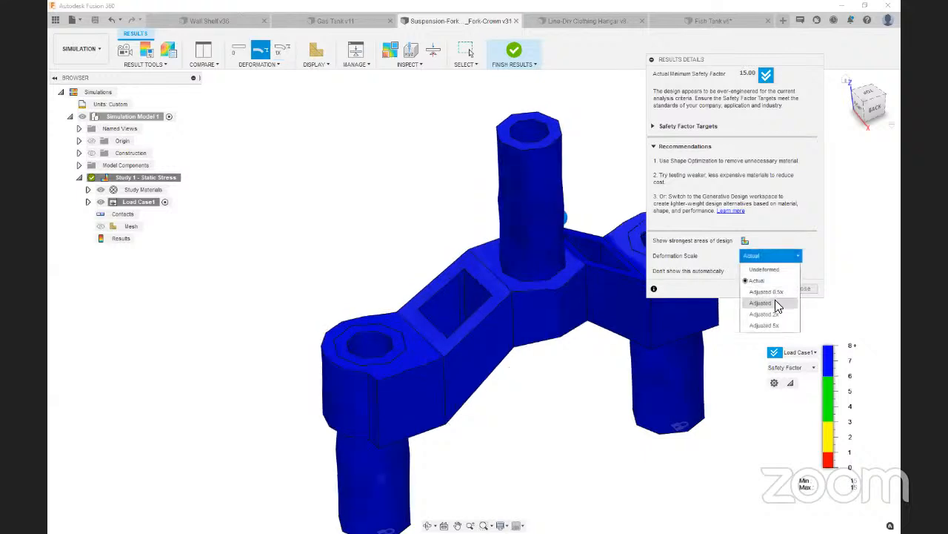
left_click(775, 302)
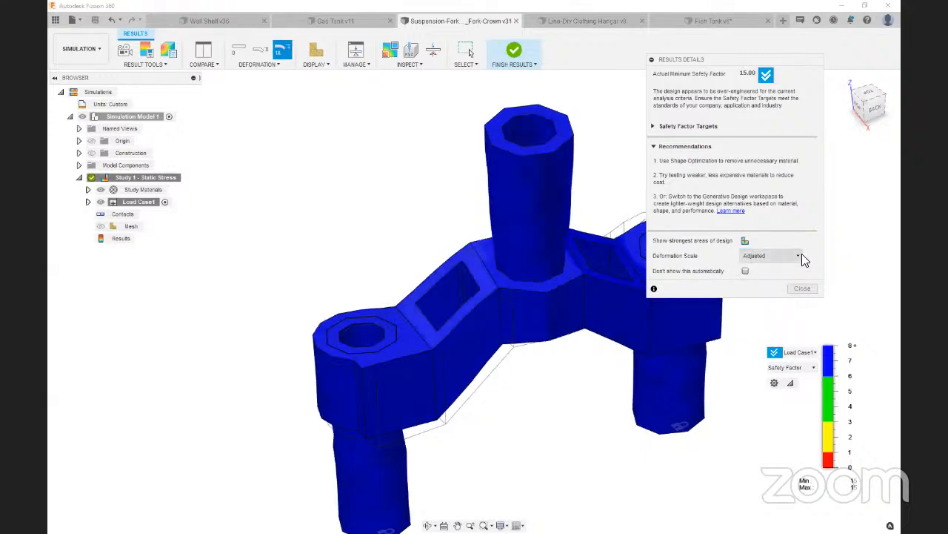
Show the fork crown's Von Mises stress result and close the results details
left_click(807, 368)
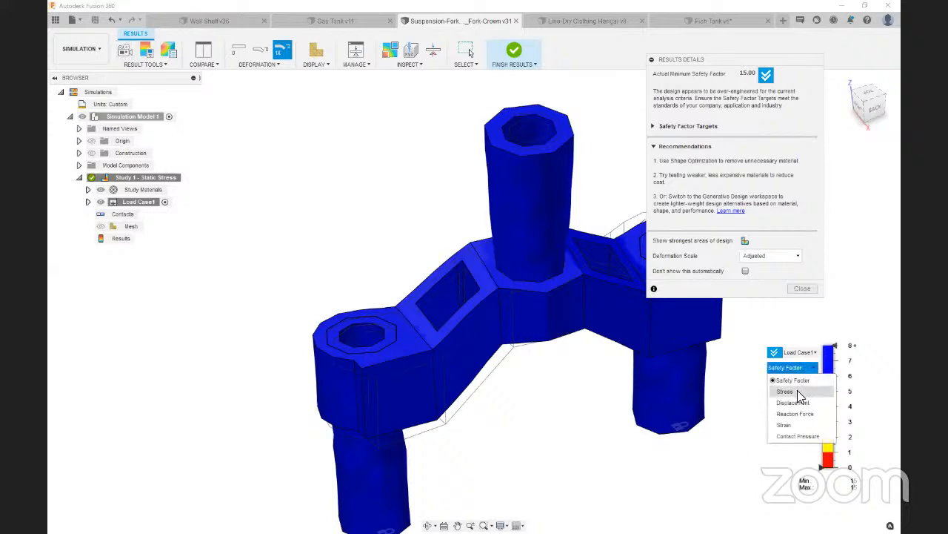
left_click(797, 391)
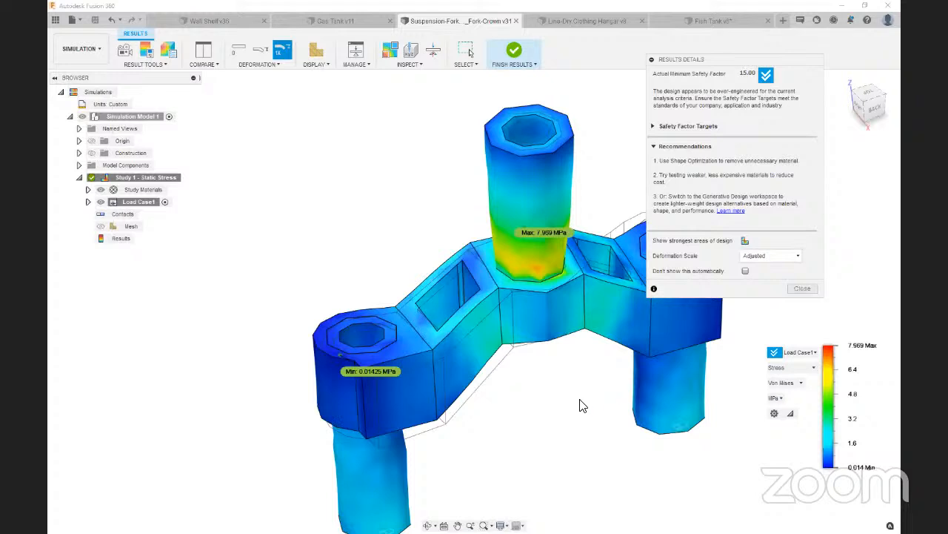
left_click(877, 111)
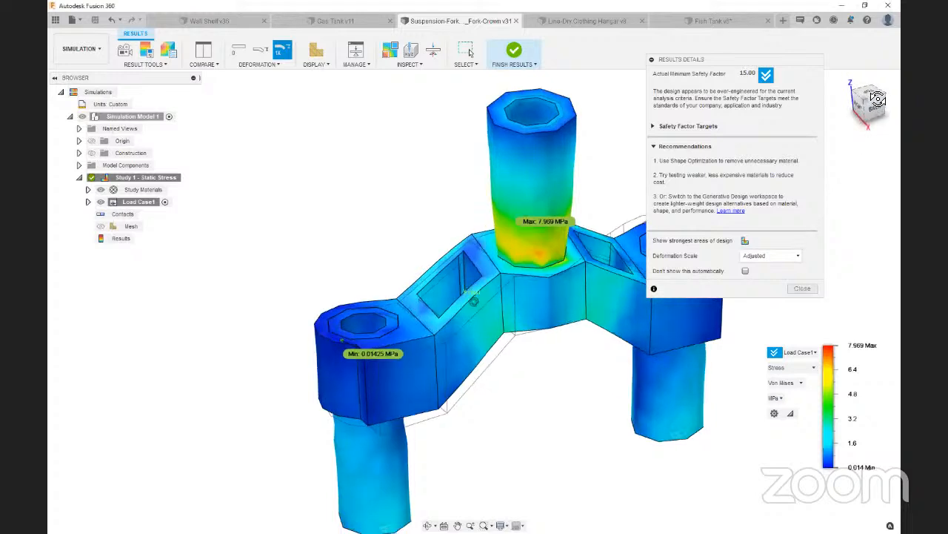
left_click(807, 288)
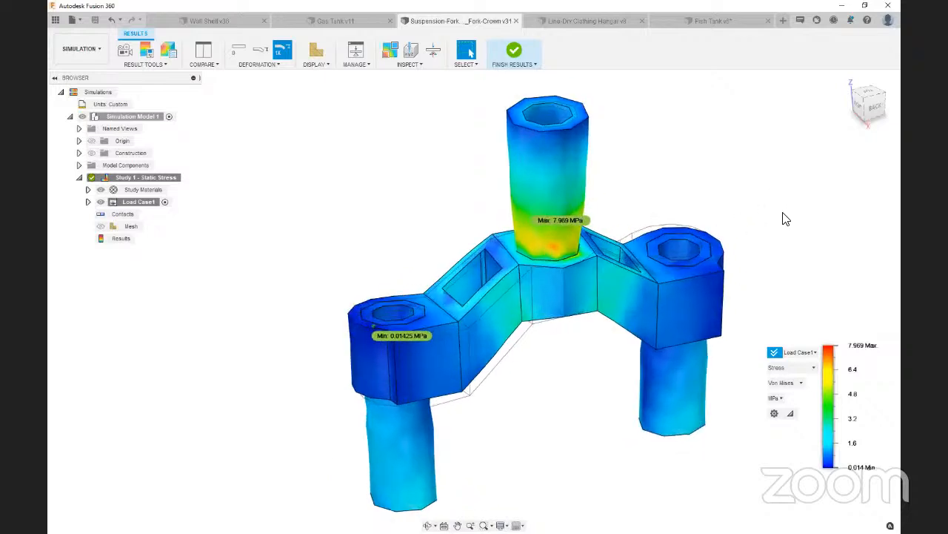
Open the Animate tool and raise the stress legend's minimum threshold to about 1.87 MPa to inspect the top tube
left_click(126, 56)
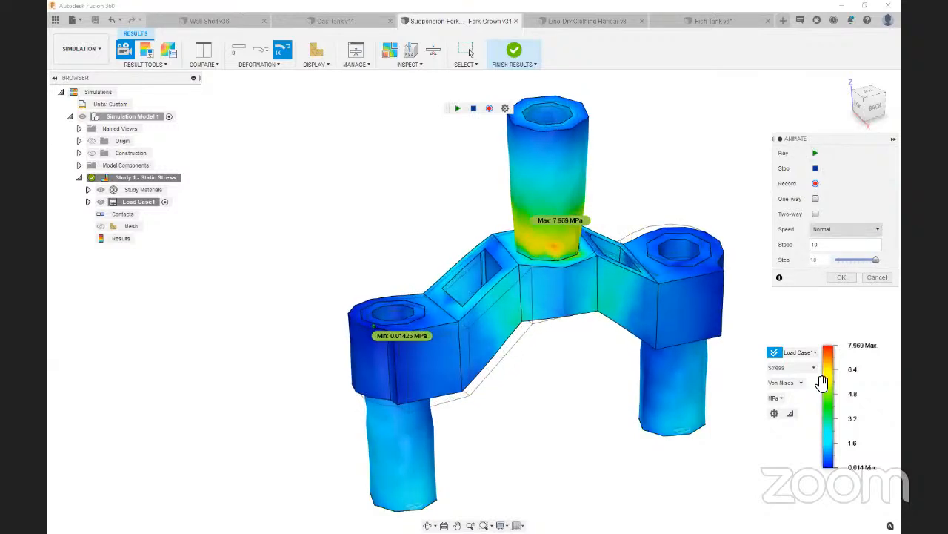
mouse_move(827, 473)
left_click_drag(823, 470, 827, 439)
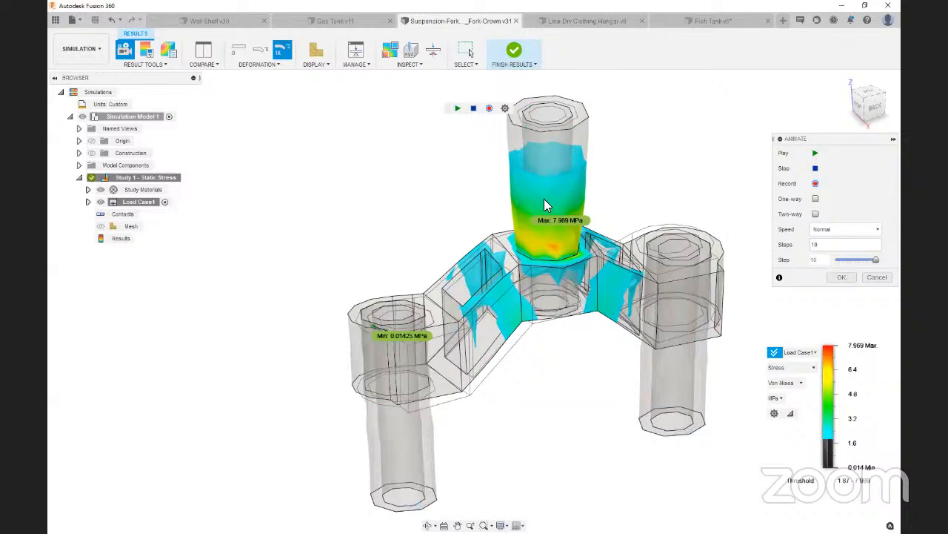
scroll(539, 209, "up", 3)
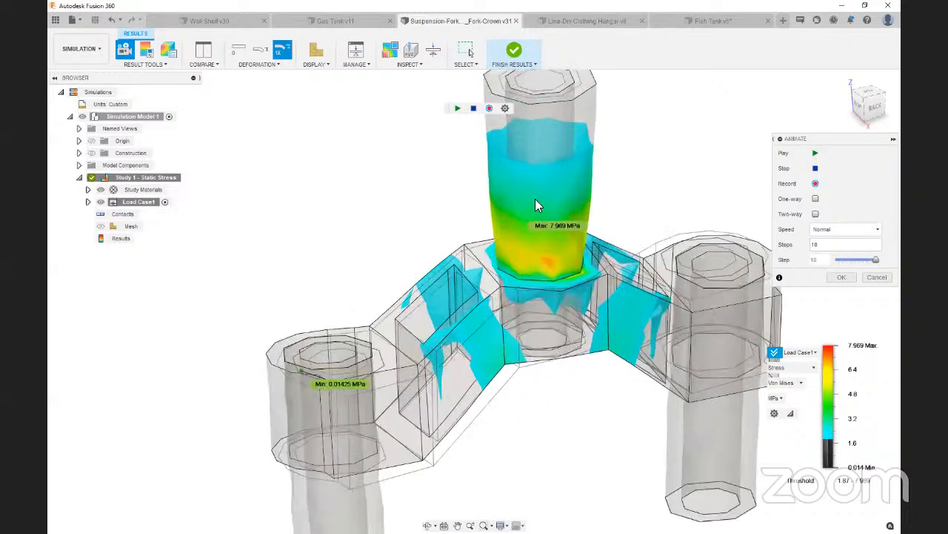
Examine the stress concentration at the base of the fork crown's top tube
scroll(541, 268, "up", 2)
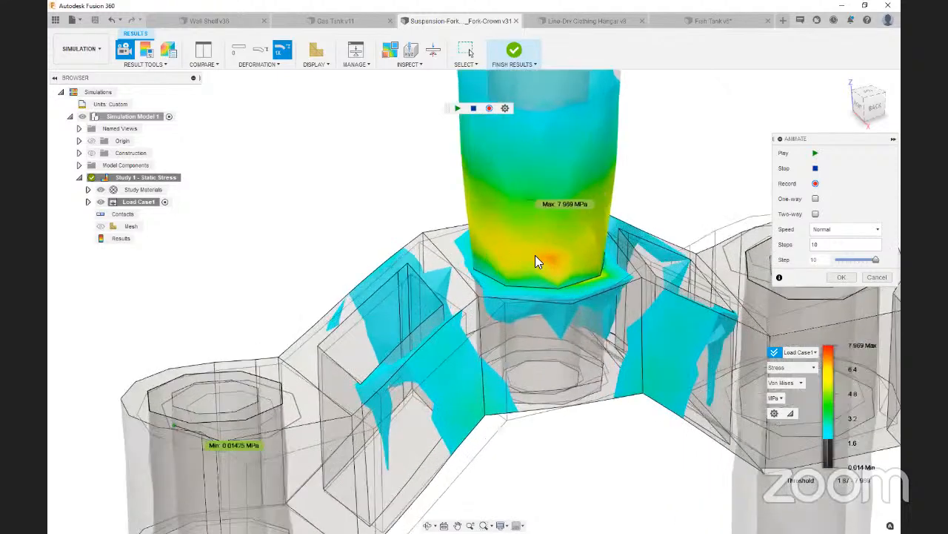
scroll(535, 255, "down", 5)
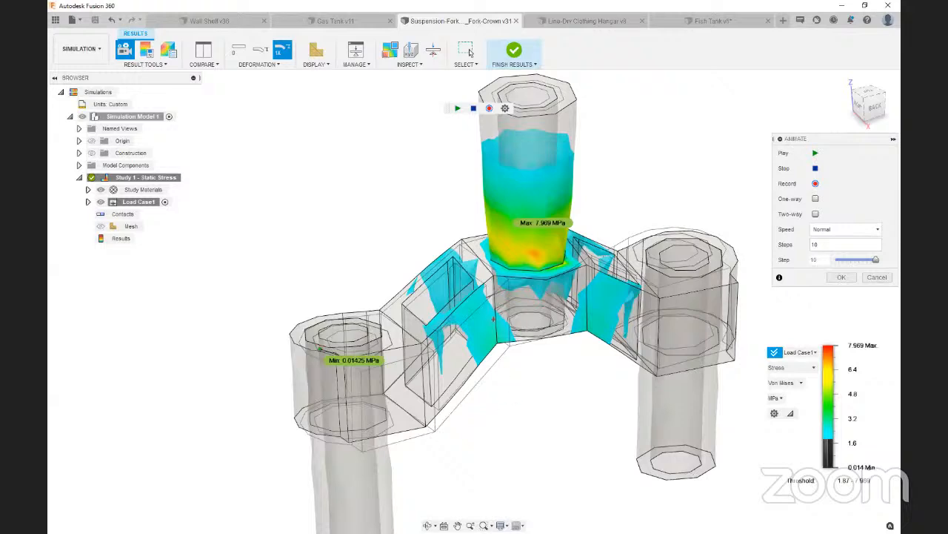
mouse_move(489, 302)
left_mouse_down()
mouse_move(478, 346)
mouse_move(494, 300)
left_mouse_up()
Switch to the Line-Dry Clothing Hangar design and examine how the two lines pass through the T-shaped stand's crossbar
left_click(573, 20)
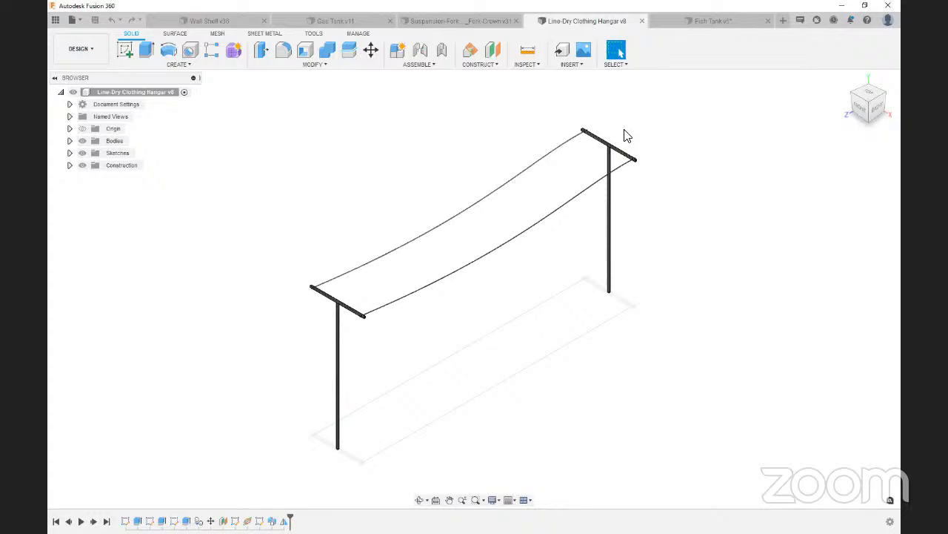
scroll(626, 141, "up", 10)
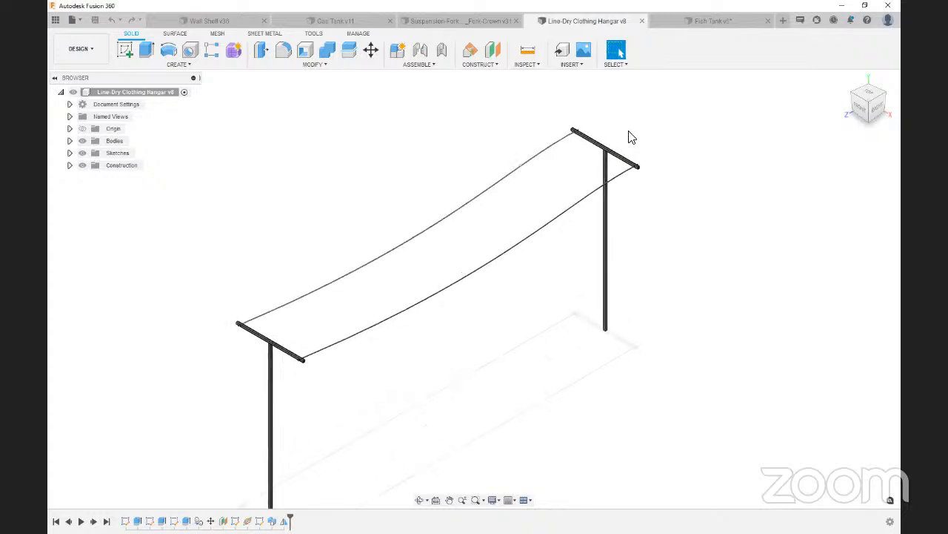
scroll(617, 163, "down", 5)
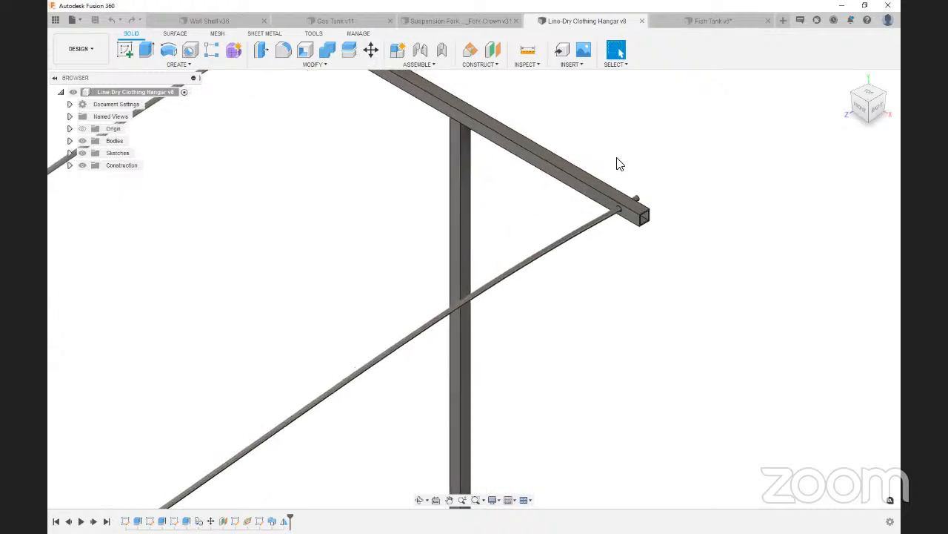
scroll(670, 218, "up", 3)
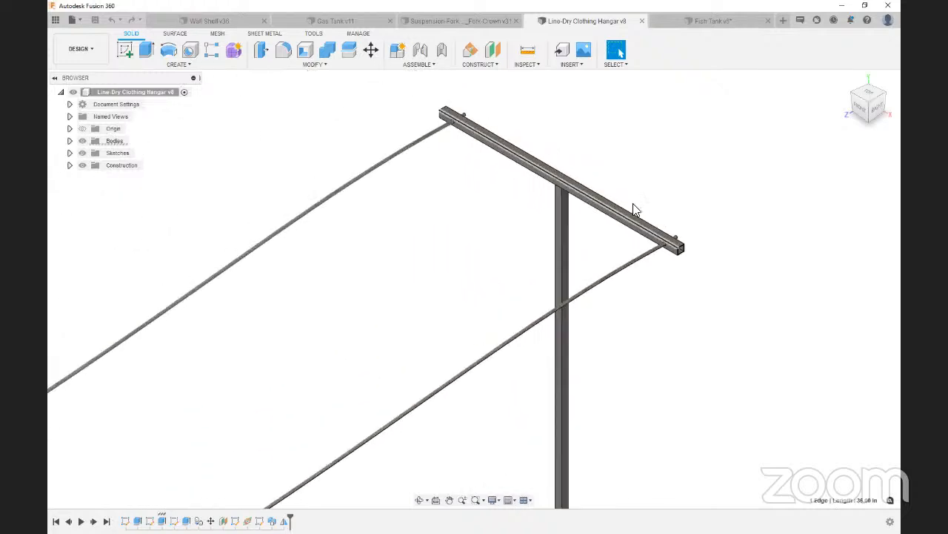
scroll(671, 215, "up", 3)
scroll(659, 270, "up", 4)
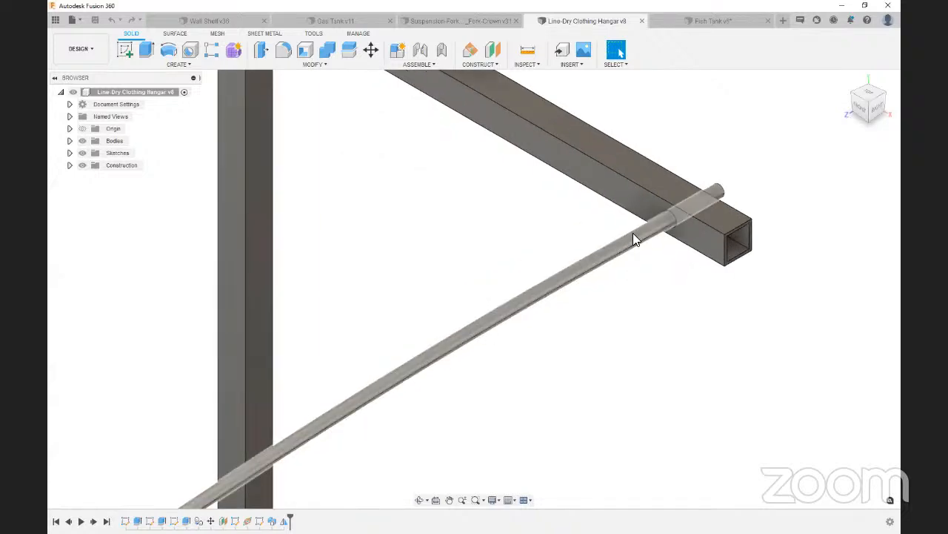
left_click(633, 233)
left_click(651, 329)
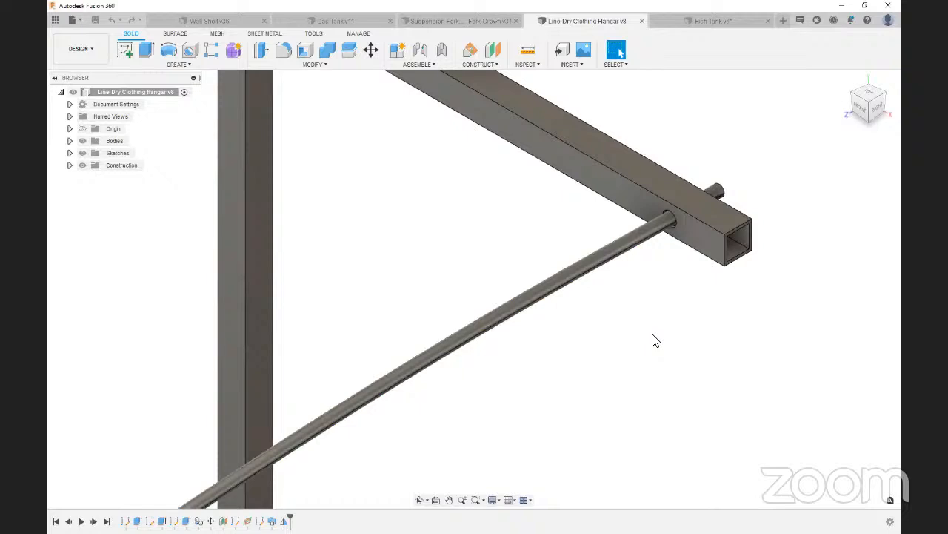
scroll(652, 340, "down", 6)
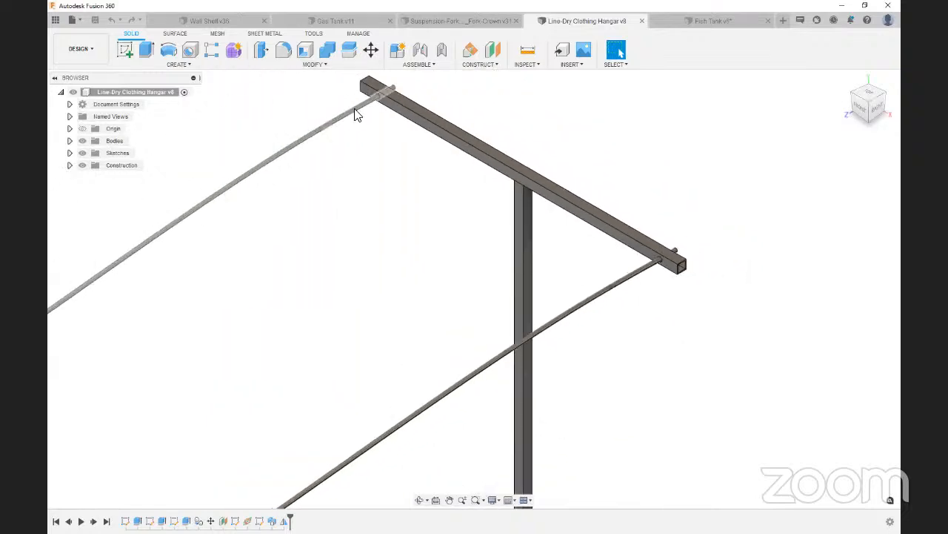
scroll(699, 221, "down", 3)
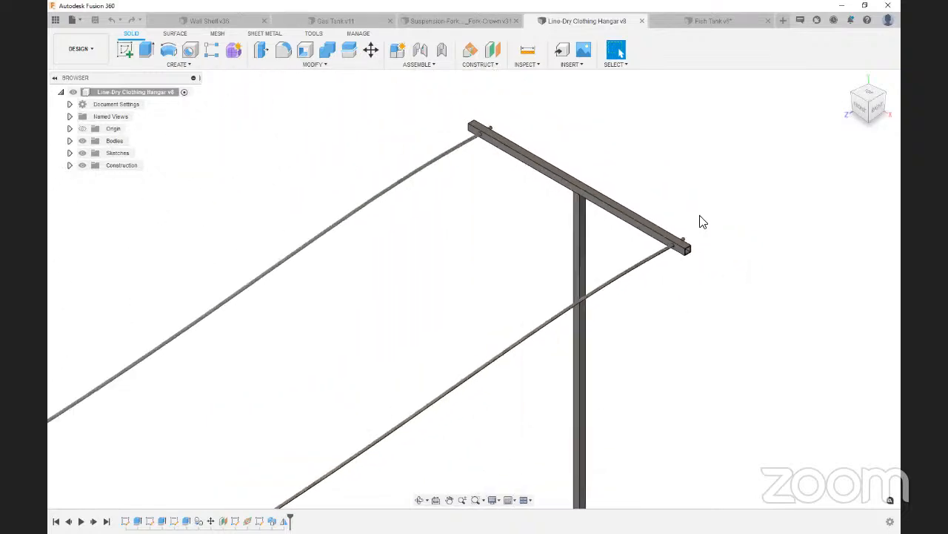
scroll(701, 214, "down", 5)
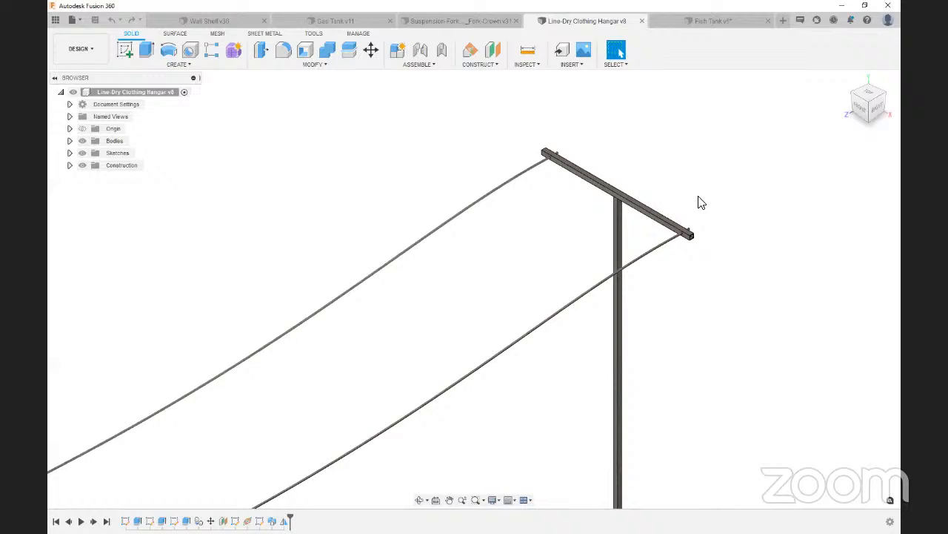
Hide the bodies T 2, Stand 2, Line 1 and Line 2
left_click(70, 141)
left_click(92, 177)
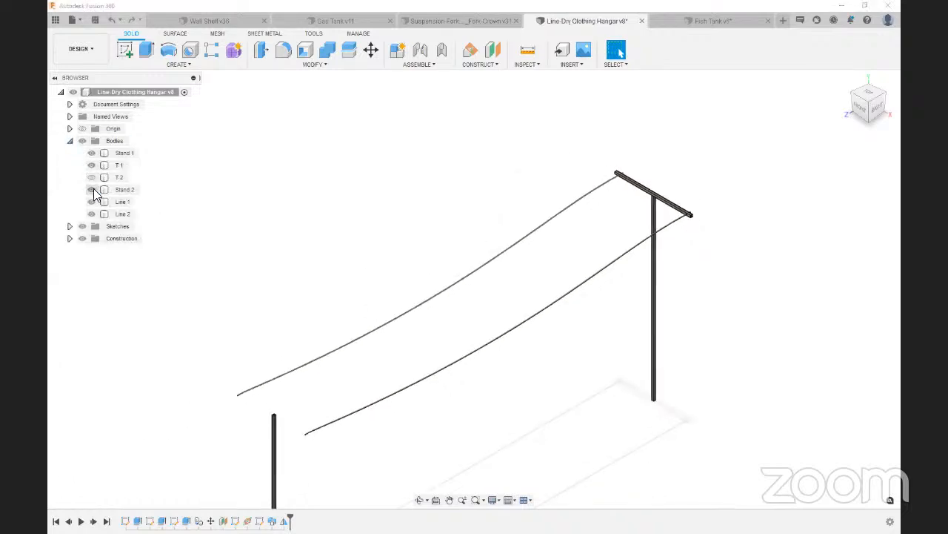
left_click(92, 189)
left_click(92, 202)
left_click(92, 214)
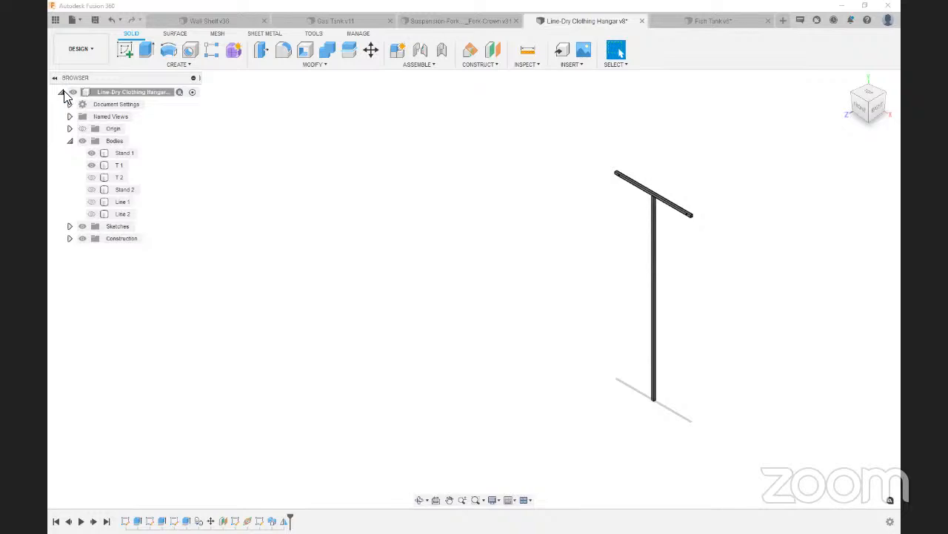
left_click(69, 140)
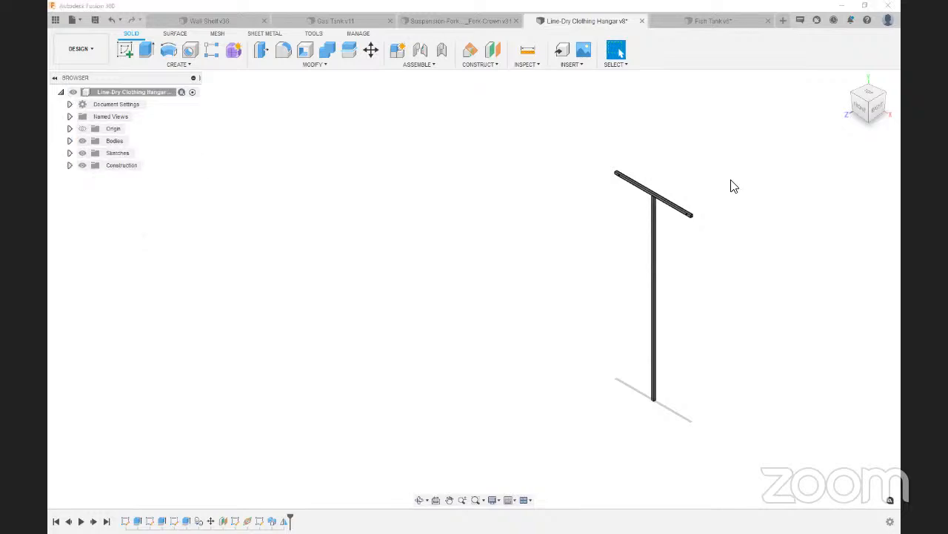
Inspect the line hole near the end of the T 1 crossbar, including its inner face
scroll(696, 215, "up", 6)
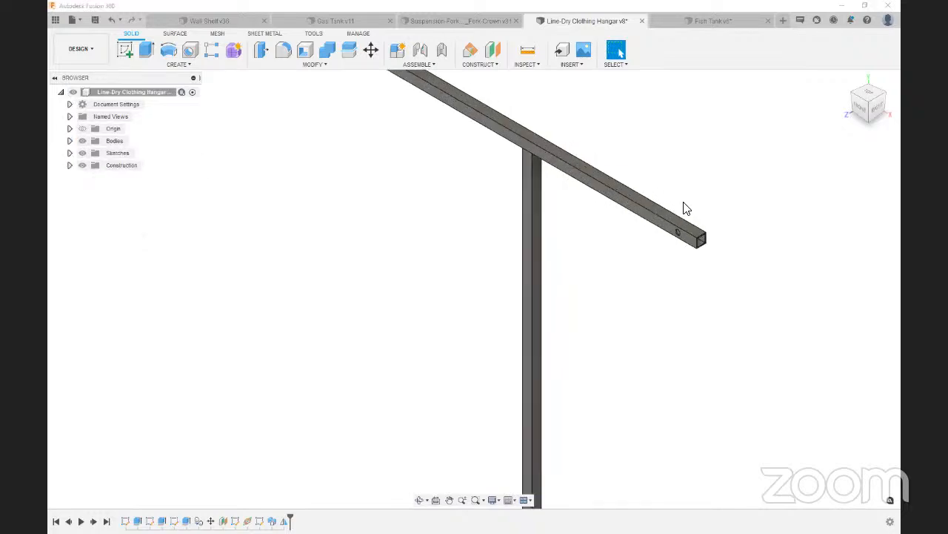
scroll(682, 212, "up", 10)
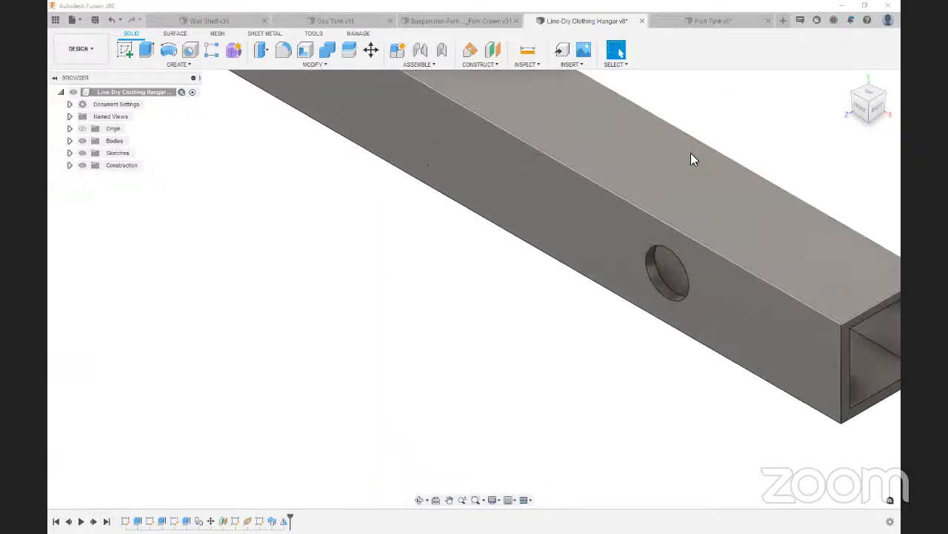
scroll(644, 318, "up", 5)
left_click(645, 308)
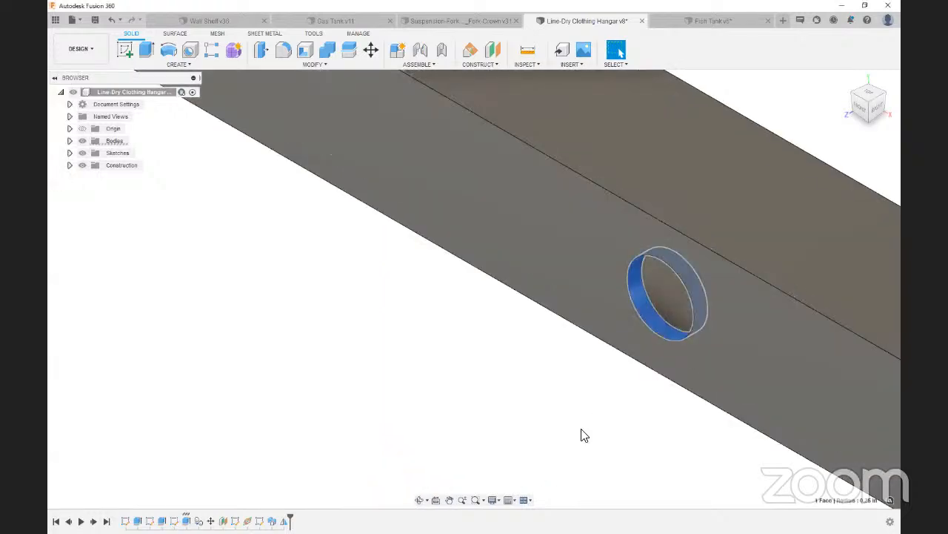
left_click(486, 354)
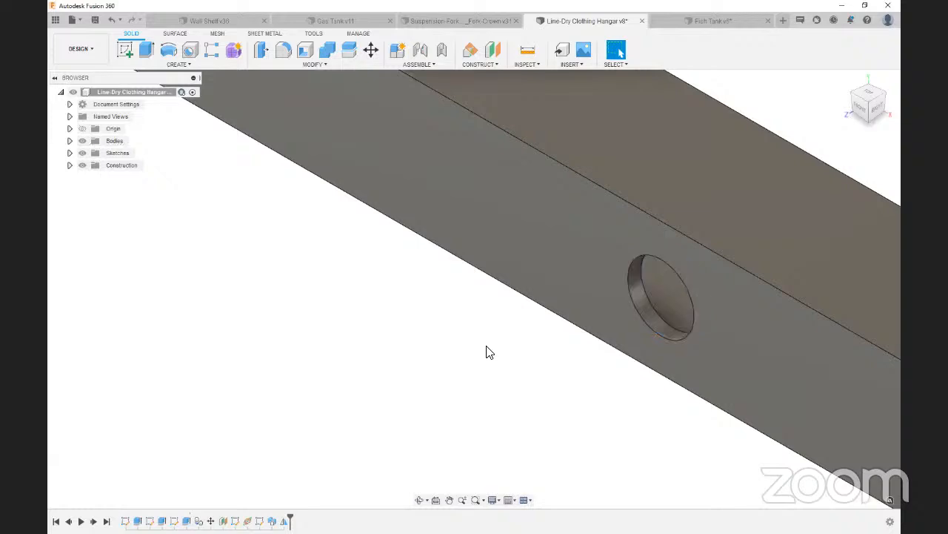
Switch to the Simulation workspace and create a Static Stress study for the clothing hangar
scroll(504, 350, "down", 6)
left_click(98, 50)
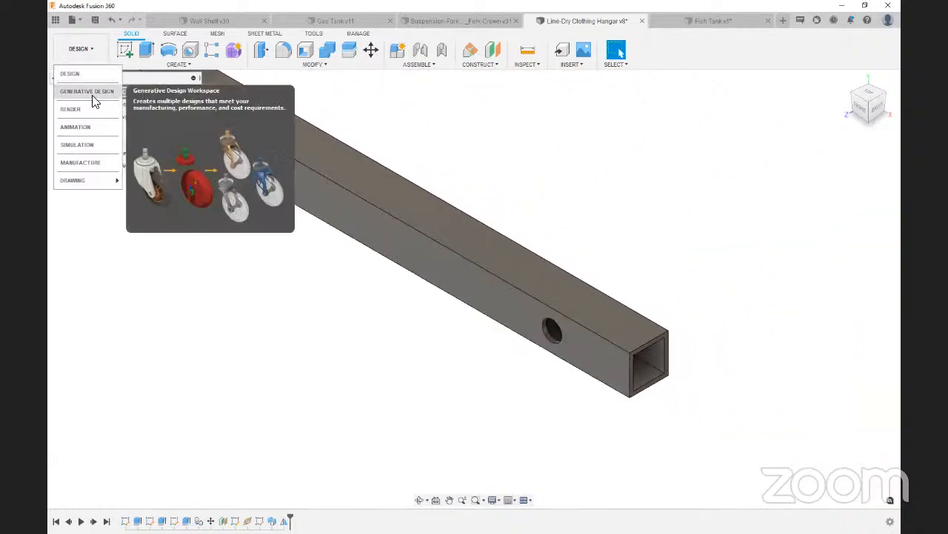
left_click(75, 127)
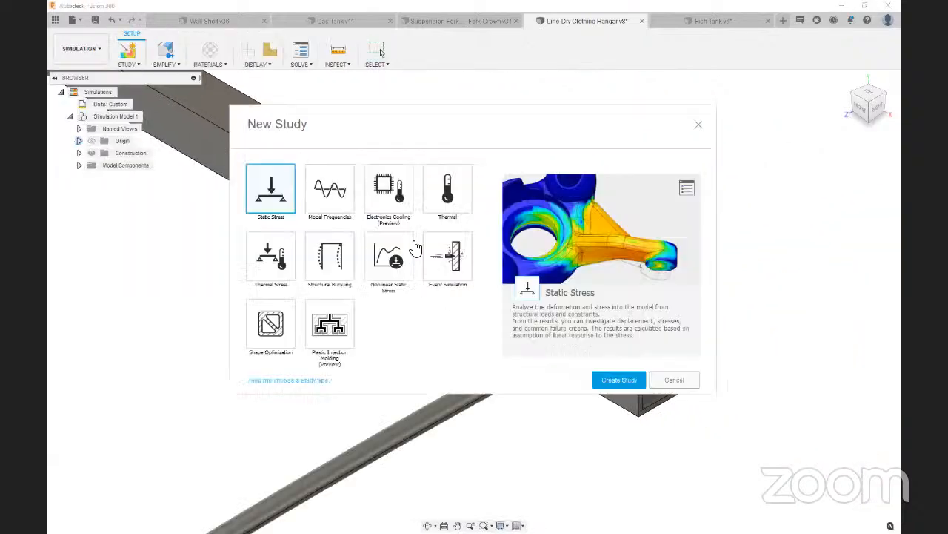
left_click(620, 379)
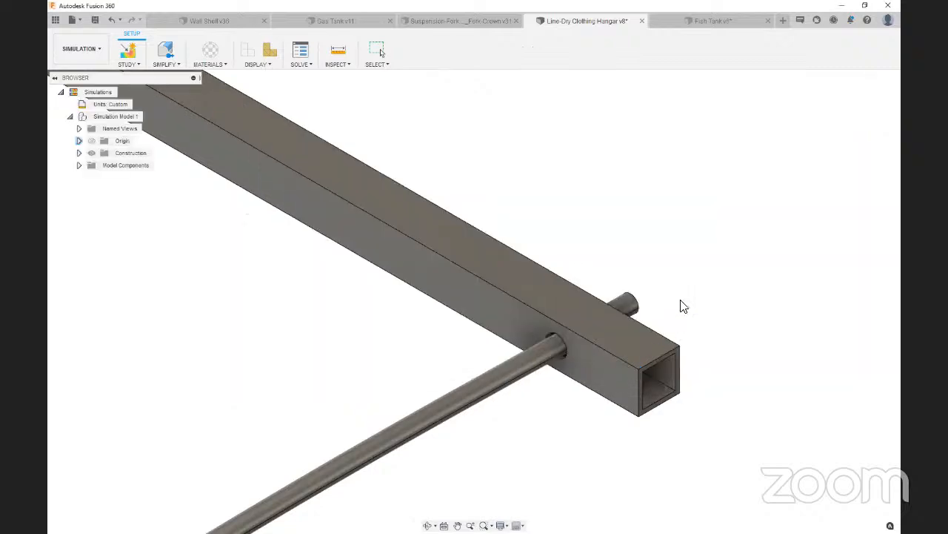
Simplify the simulation model by removing Line 1, Line 2, Stand 2 and T 2, and finish simplifying
scroll(597, 183, "up", 5)
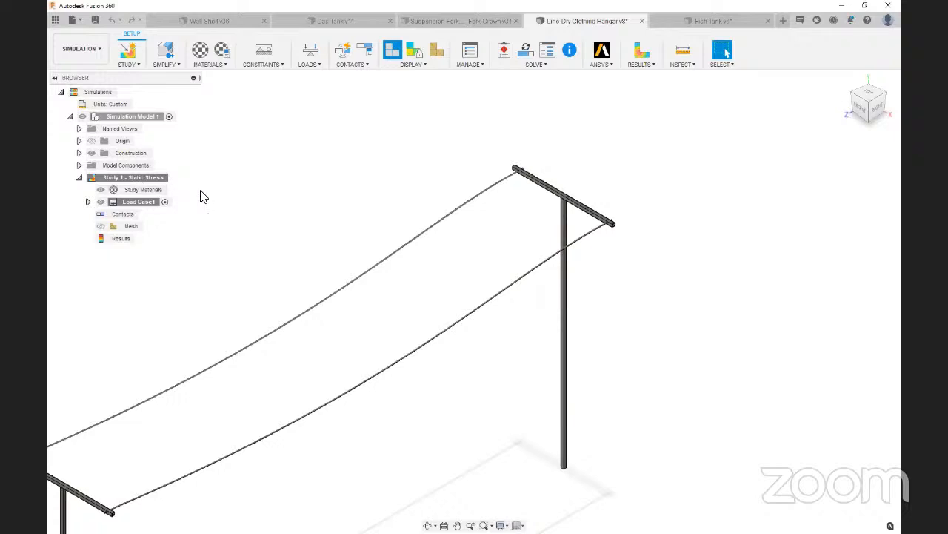
left_click(164, 52)
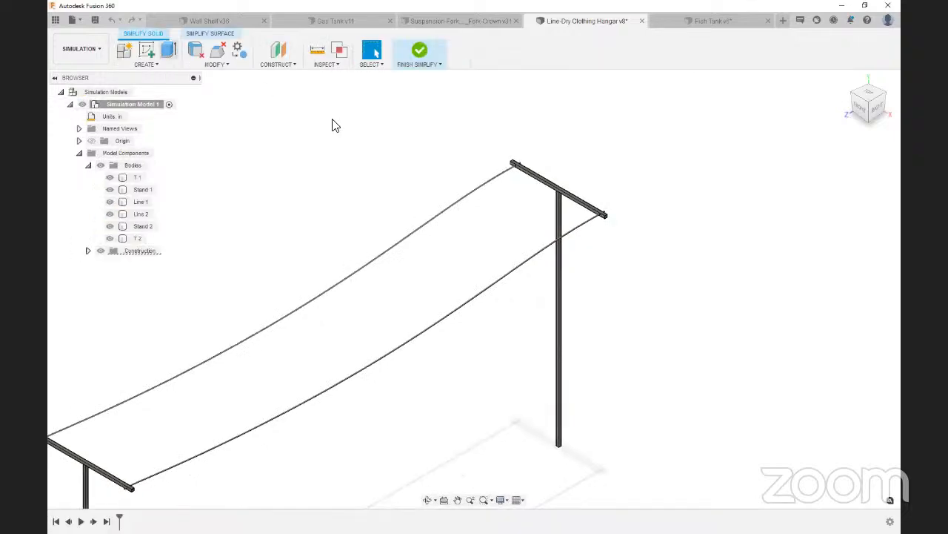
left_click(122, 238)
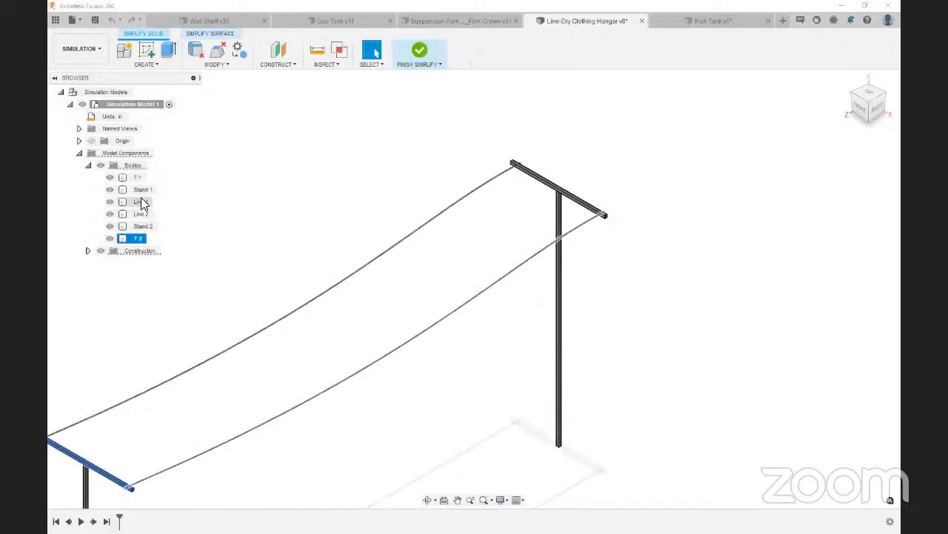
left_click(140, 201, "shift")
right_click(140, 201)
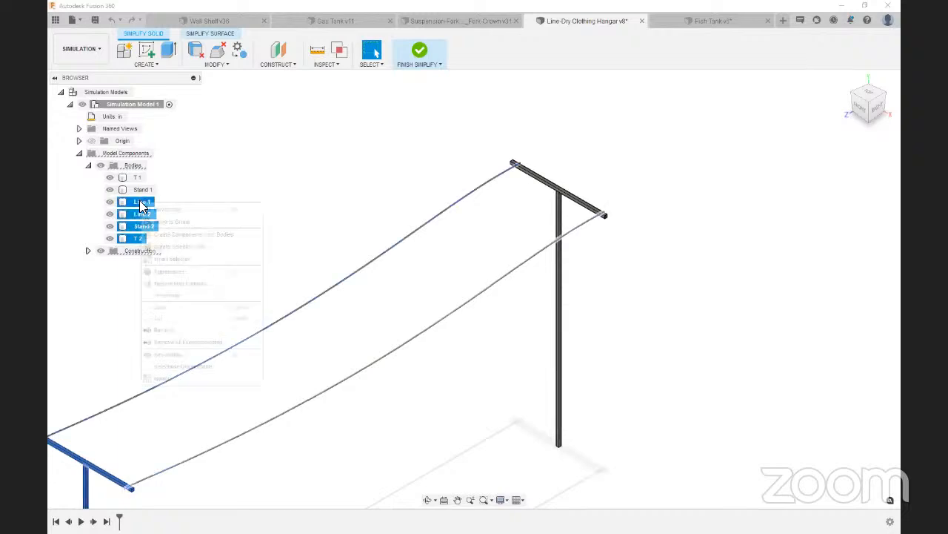
left_click(178, 331)
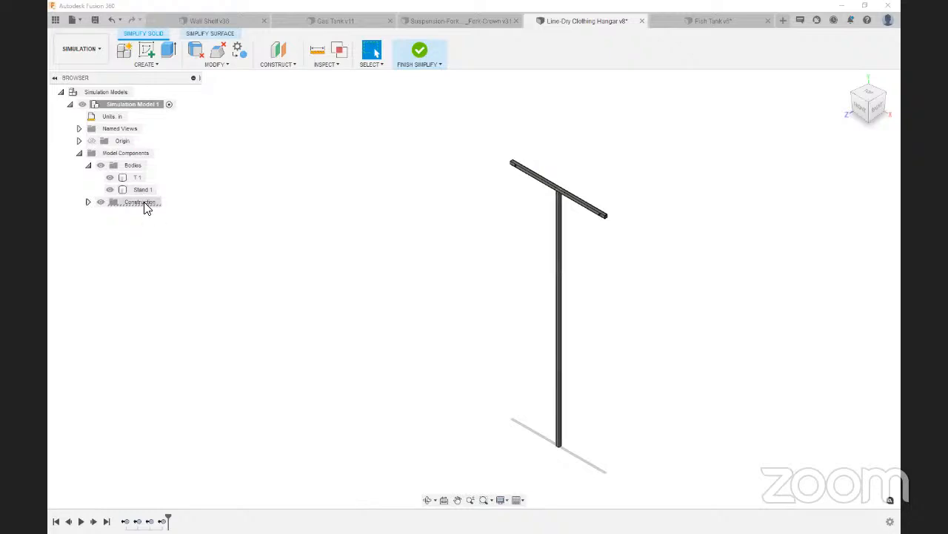
left_click(417, 54)
Apply a Fixed structural constraint in all three axes to the bottom end face of Stand 1
scroll(616, 226, "up", 5)
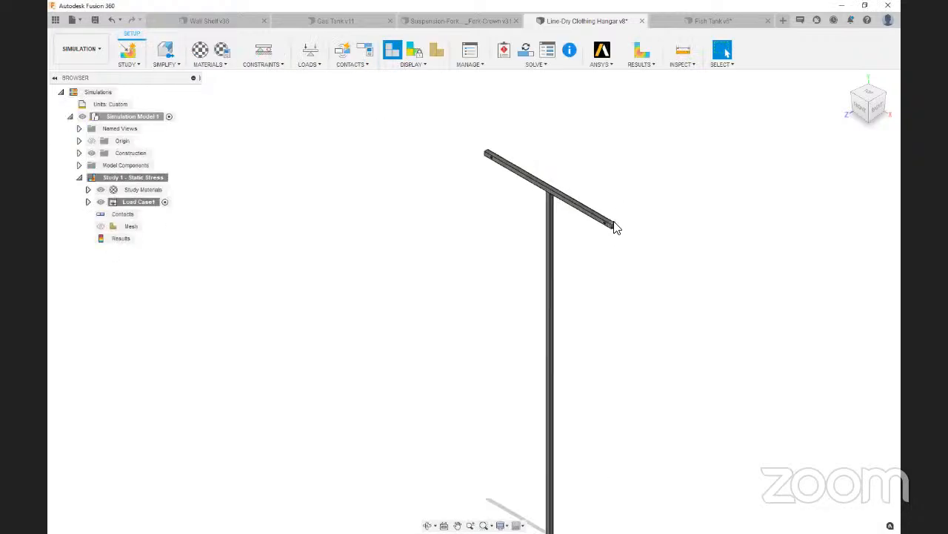
left_click(257, 54)
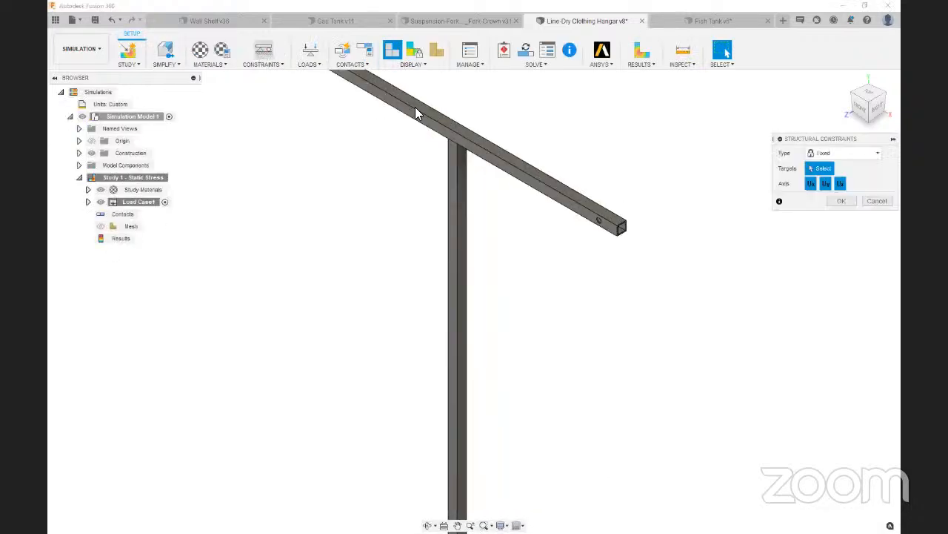
scroll(578, 134, "down", 5)
mouse_move(884, 120)
left_mouse_down()
mouse_move(881, 97)
mouse_move(882, 125)
left_mouse_up()
scroll(584, 114, "down", 5)
scroll(594, 404, "up", 5)
scroll(584, 398, "up", 8)
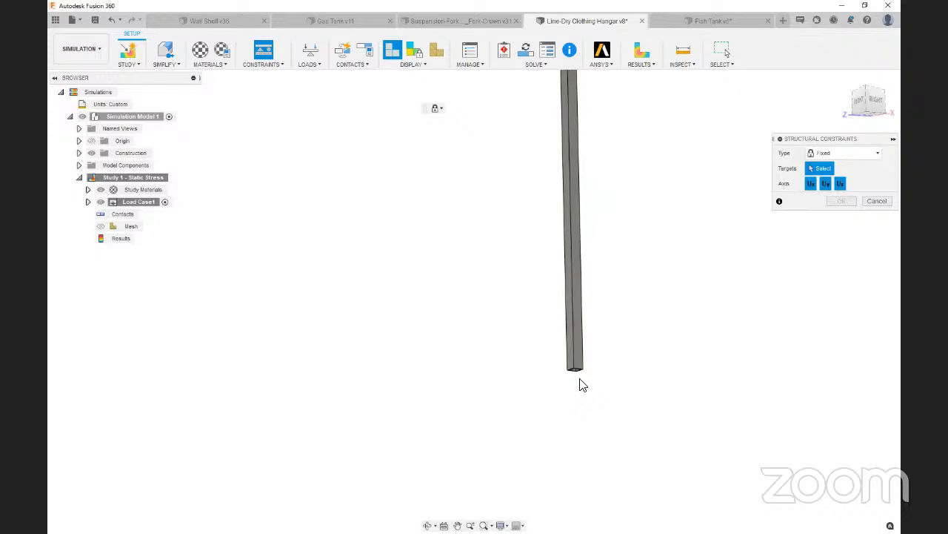
scroll(565, 374, "up", 8)
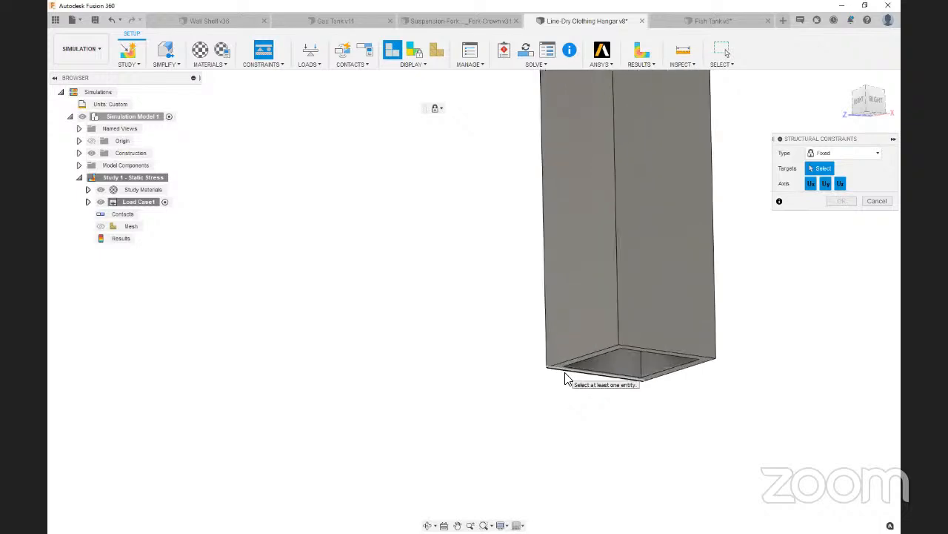
left_click(558, 363)
scroll(529, 403, "down", 2)
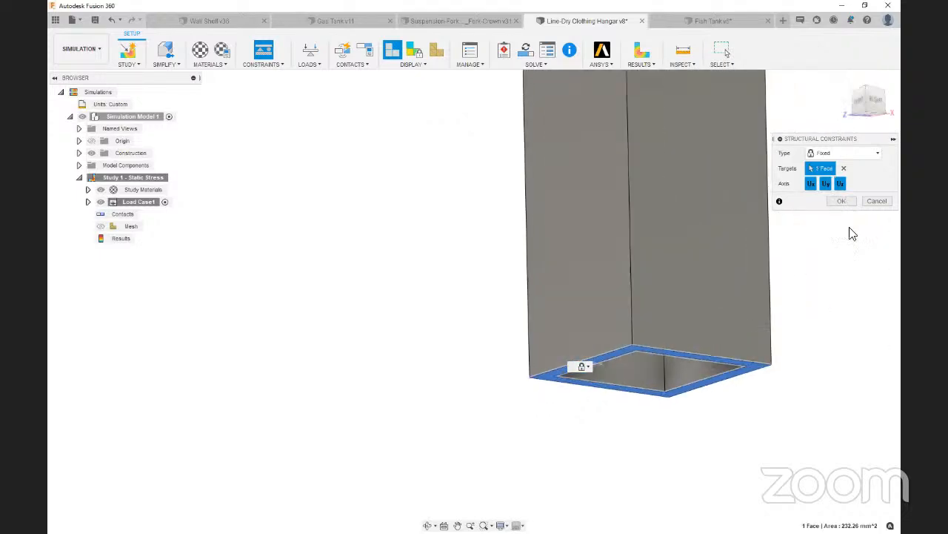
left_click(842, 201)
Begin a structural Force load on the front hole face near one end of the T 1 crossbar
left_click(846, 78)
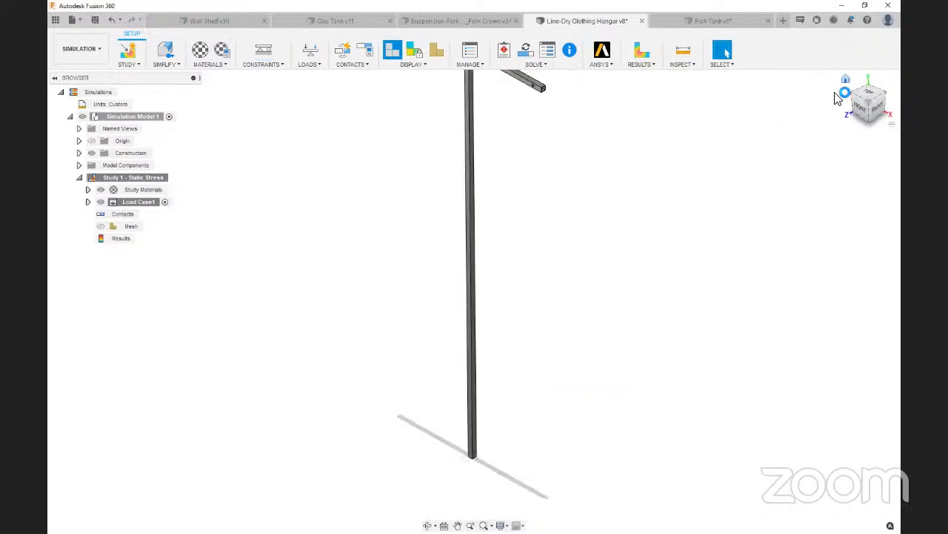
scroll(554, 172, "up", 5)
scroll(522, 141, "up", 4)
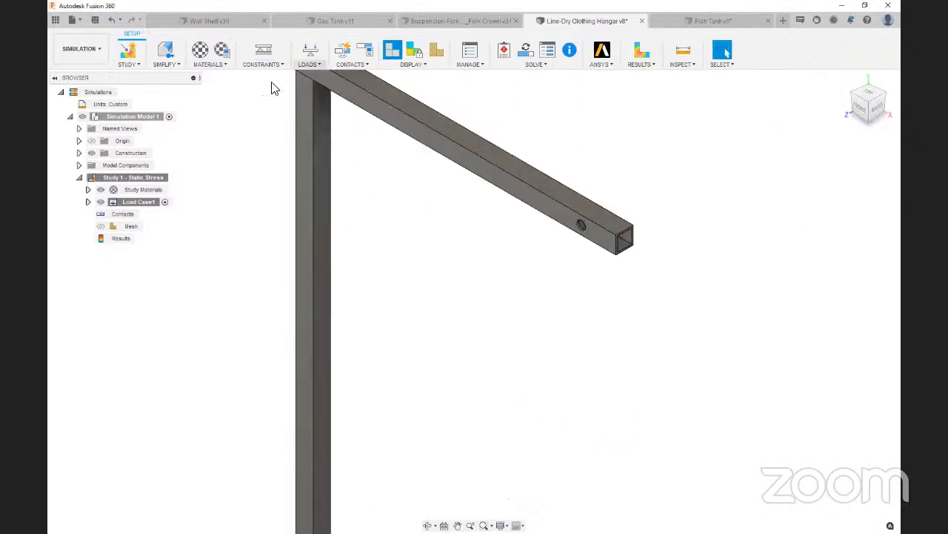
left_click(308, 56)
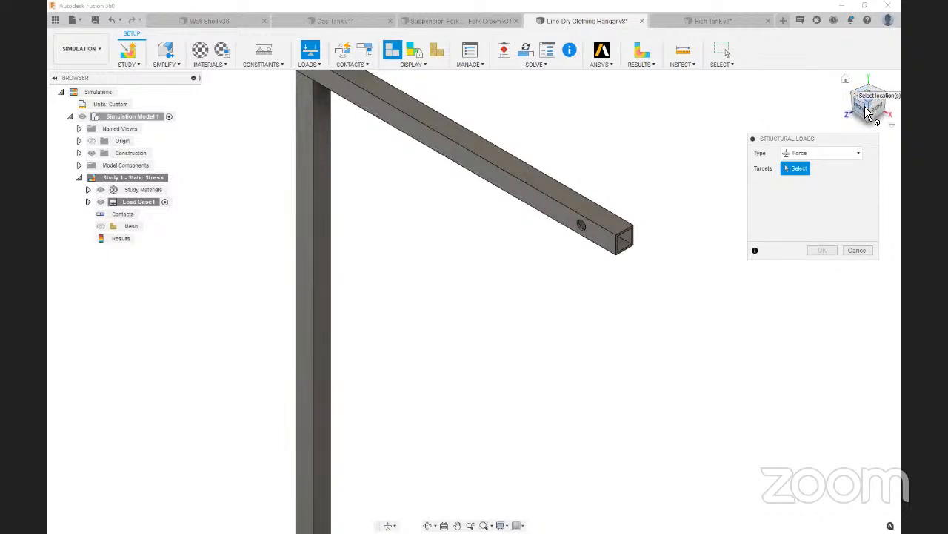
left_click(869, 102)
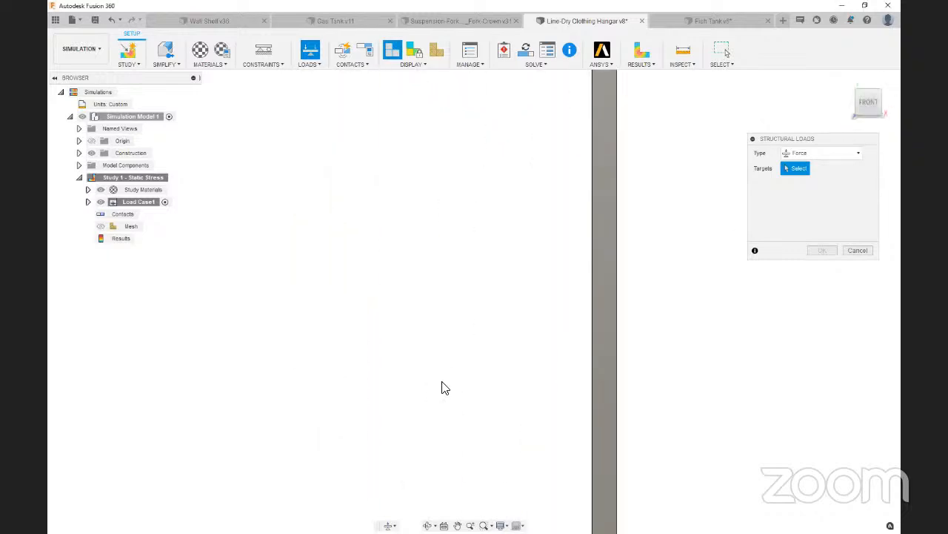
scroll(447, 383, "down", 3)
scroll(688, 127, "up", 6)
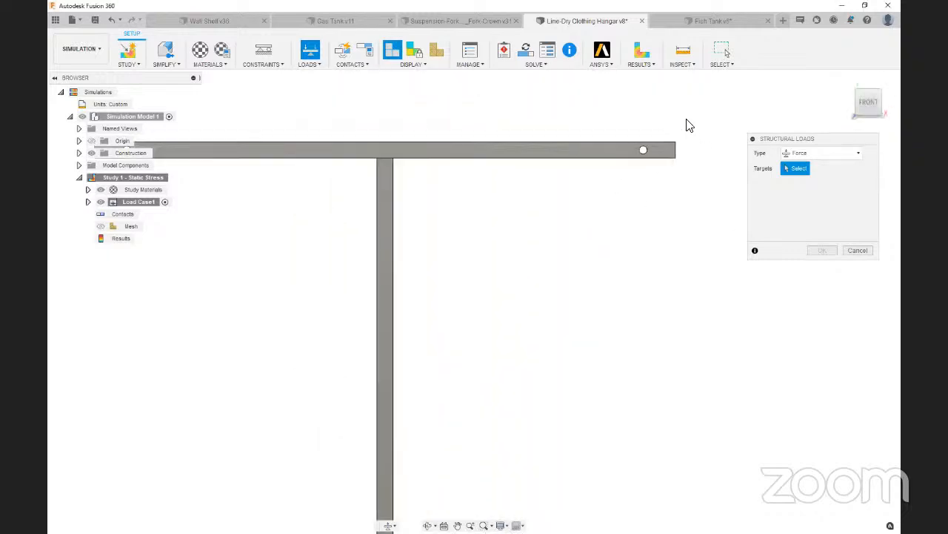
left_click_drag(869, 102, 858, 109)
scroll(404, 312, "up", 2)
scroll(403, 314, "up", 8)
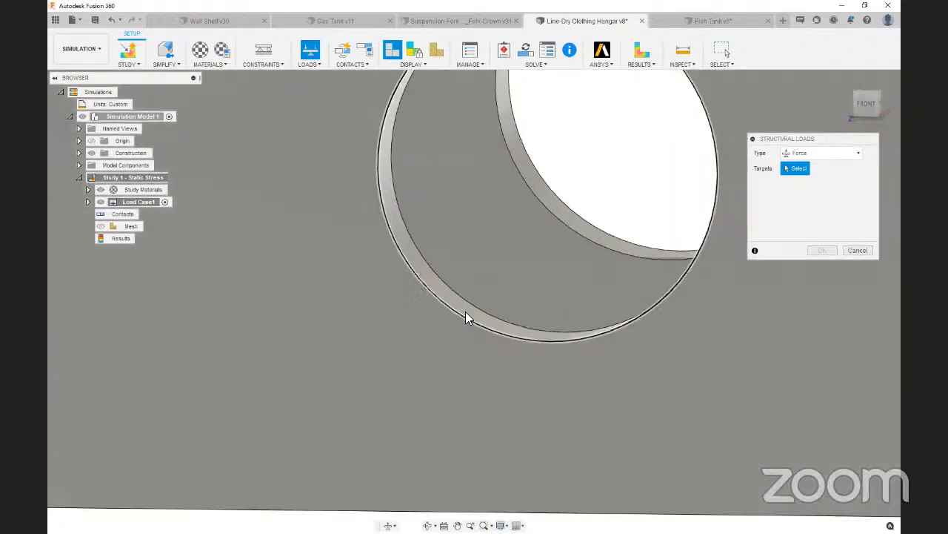
left_click(465, 319)
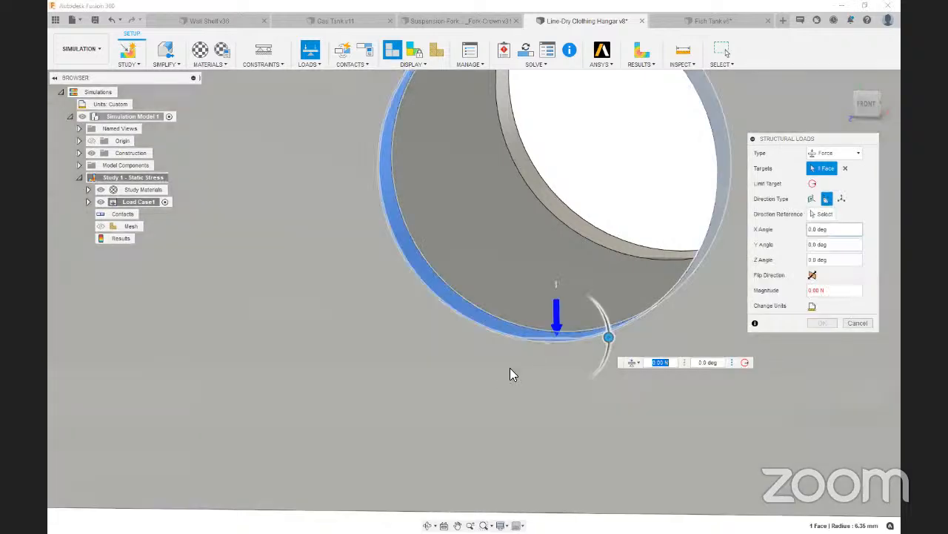
Examine the direction of the force arrow on the crossbar's line hole from the front view
scroll(510, 370, "down", 3)
left_click(865, 102)
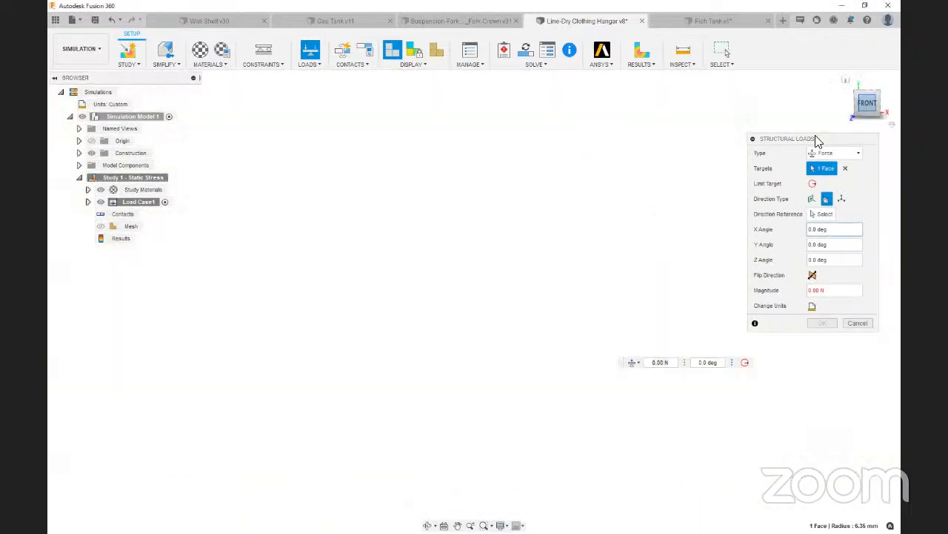
scroll(411, 403, "down", 4)
scroll(699, 205, "up", 4)
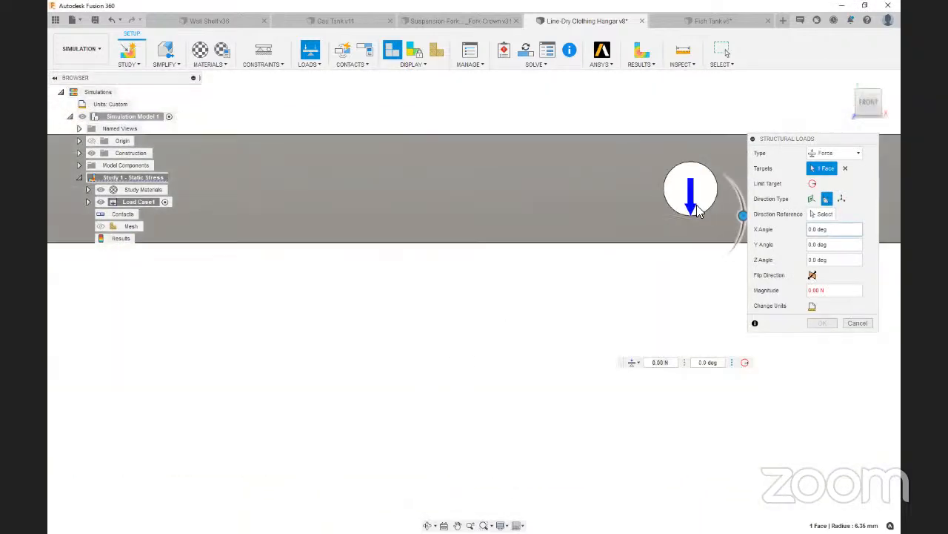
scroll(342, 382, "down", 2)
scroll(593, 252, "up", 4)
scroll(463, 366, "down", 2)
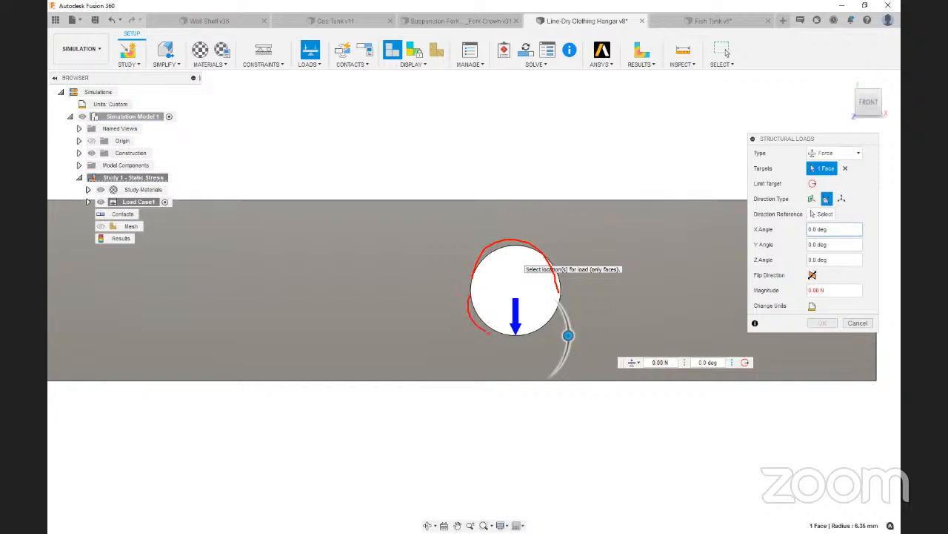
left_click_drag(489, 333, 560, 321)
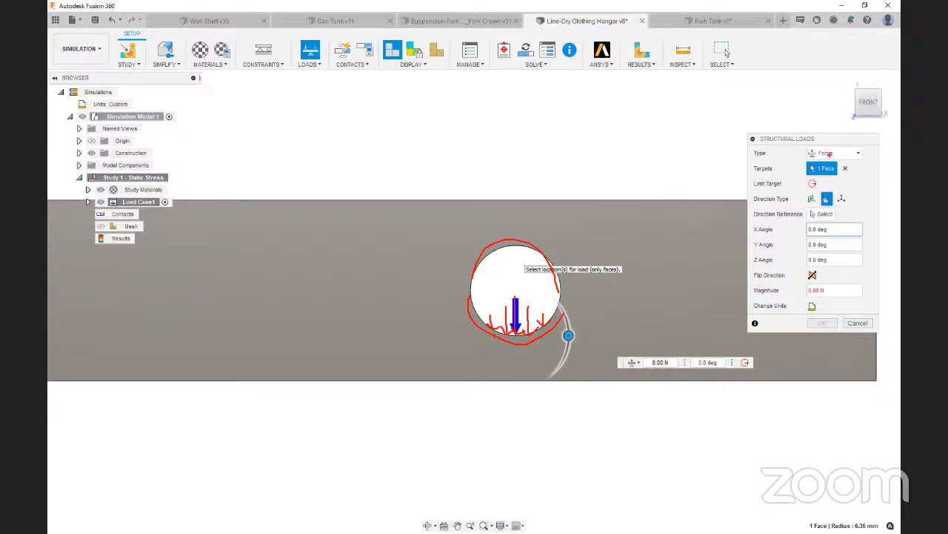
key("Escape")
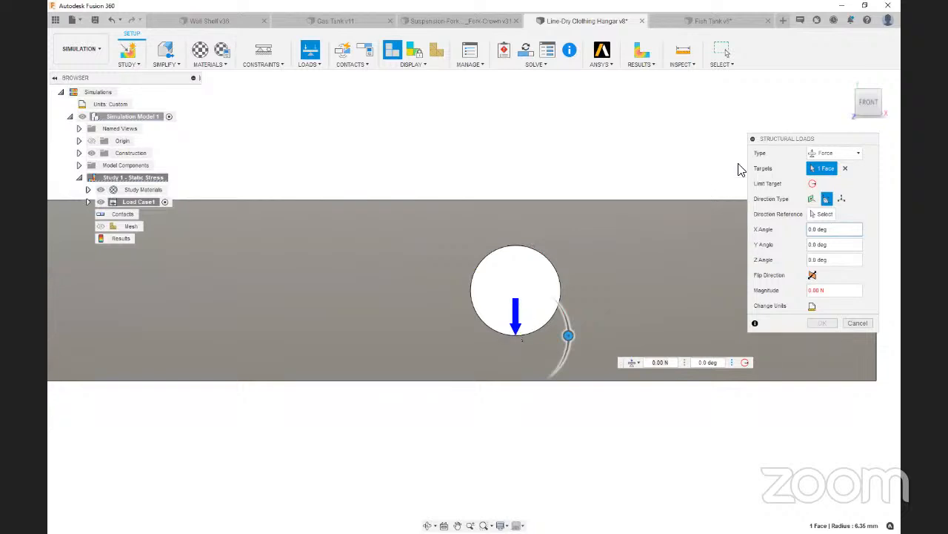
Change the load type to Bearing Load and rotate its direction to 180 degrees so it acts downward
left_click_drag(865, 110, 859, 113)
scroll(305, 375, "up", 5)
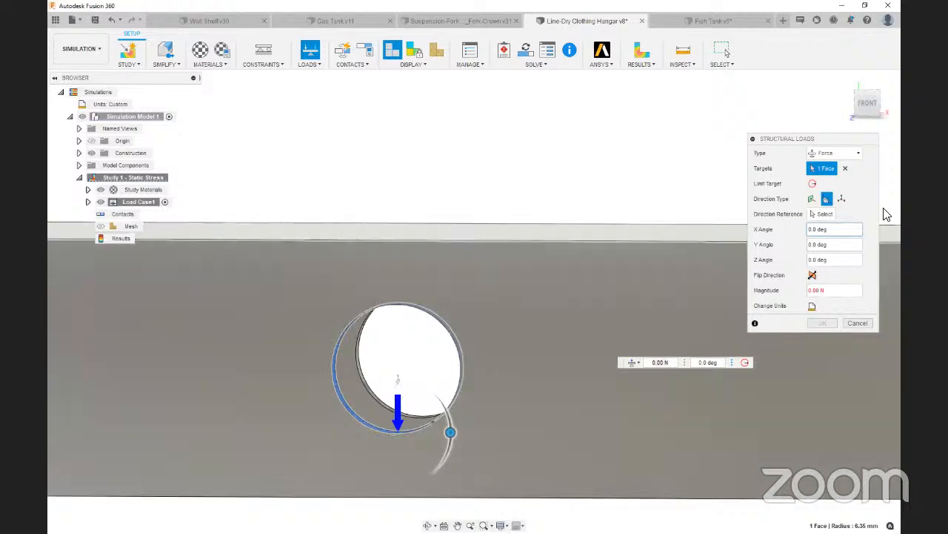
left_click(836, 153)
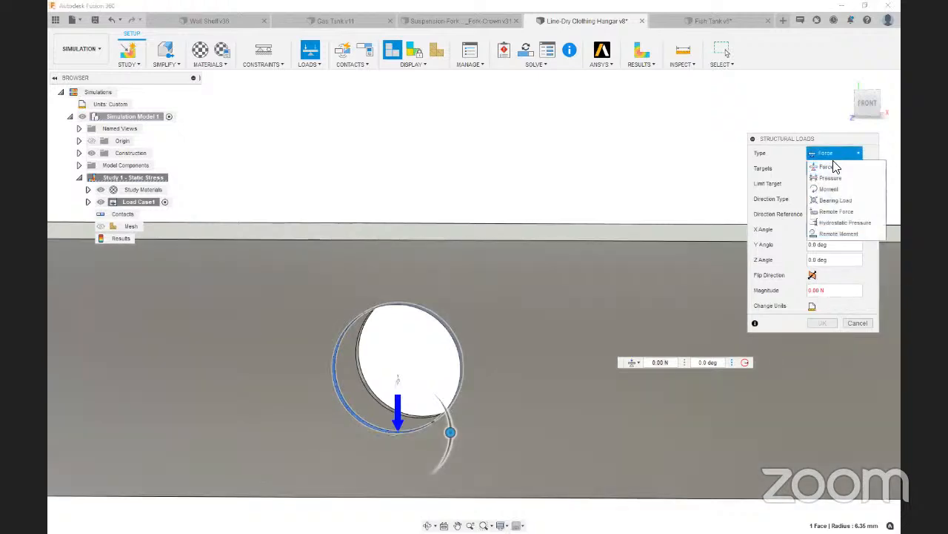
left_click(834, 201)
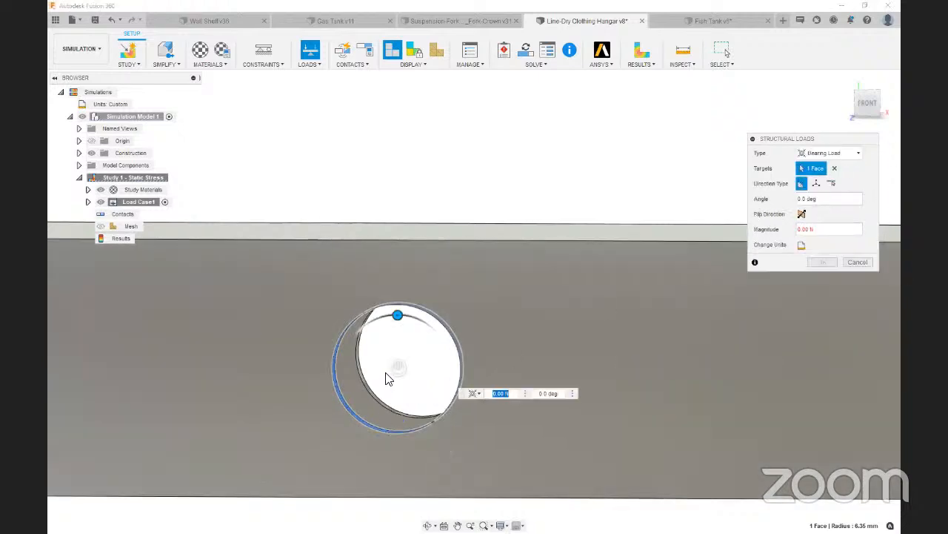
left_click_drag(424, 320, 400, 465)
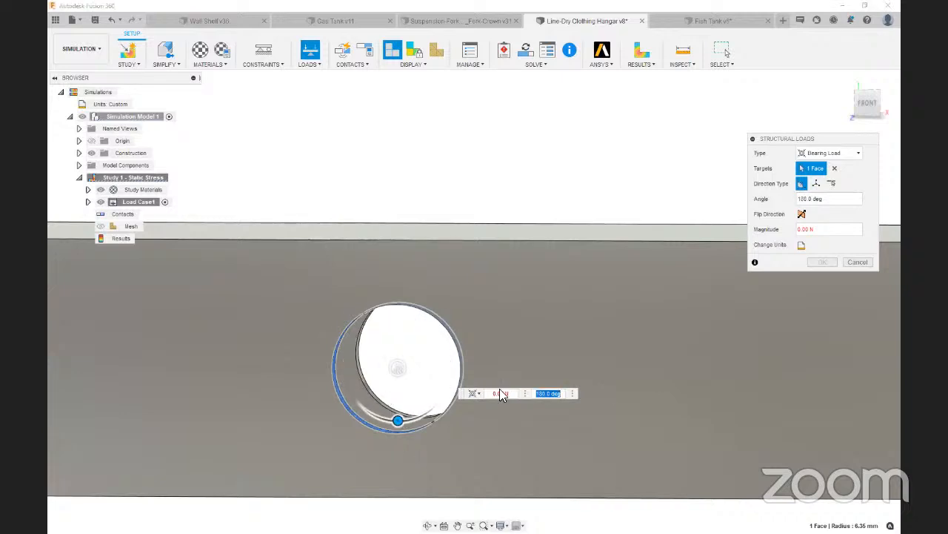
Set the bearing load's units to lbforce, enter its magnitude and apply the load
scroll(391, 395, "up", 2)
scroll(391, 395, "up", 1)
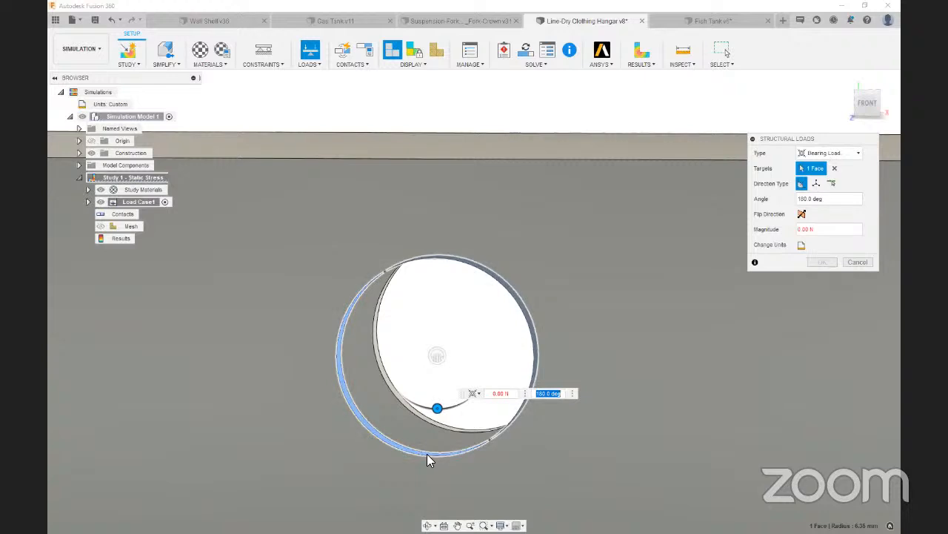
scroll(497, 321, "down", 2)
scroll(496, 321, "down", 2)
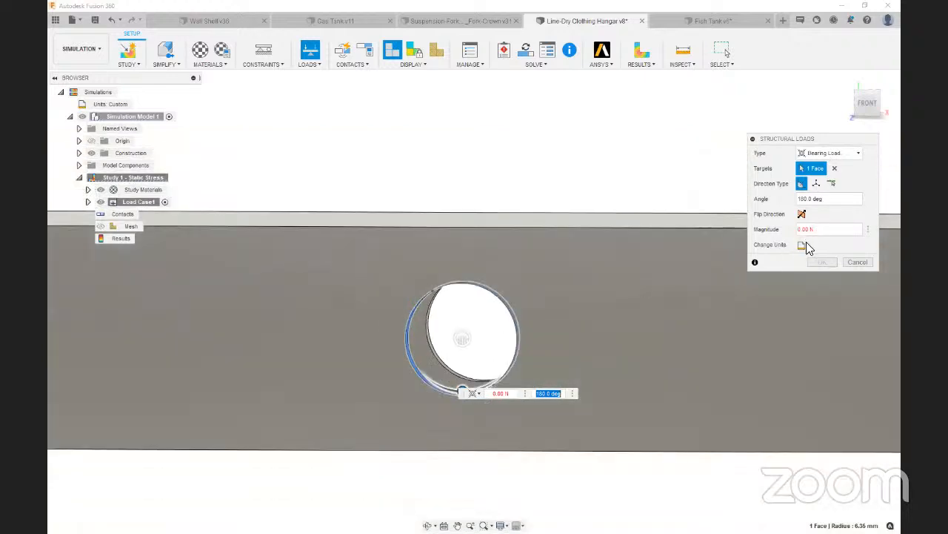
left_click(803, 245)
left_click(824, 248)
left_click(817, 281)
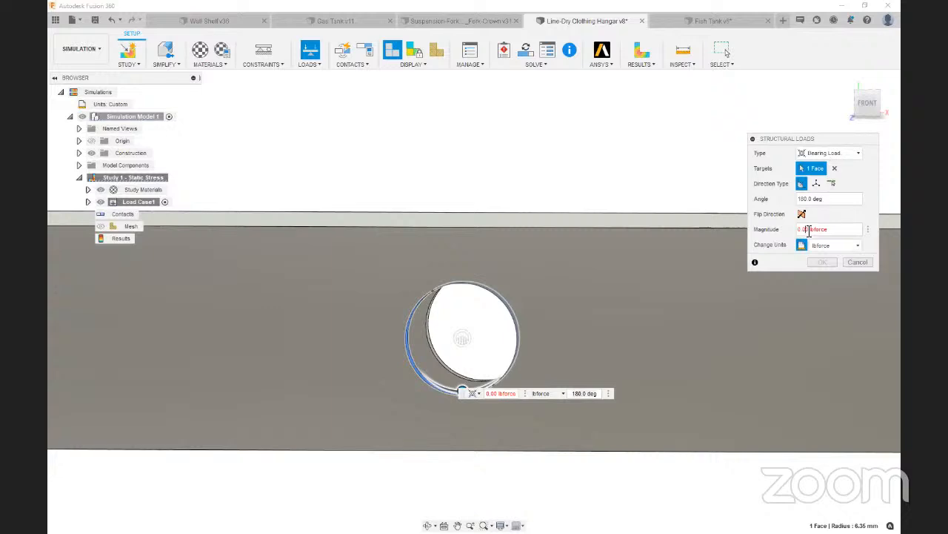
left_click_drag(809, 231, 800, 234)
left_click(815, 261)
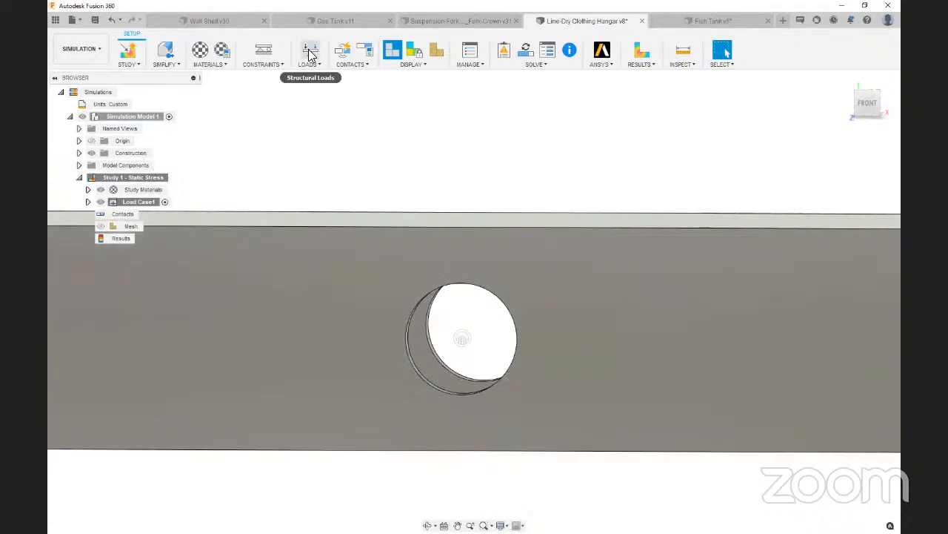
Add a second Bearing Load on the rear wall's face of the same line hole, directed at 180 degrees
left_click(311, 51)
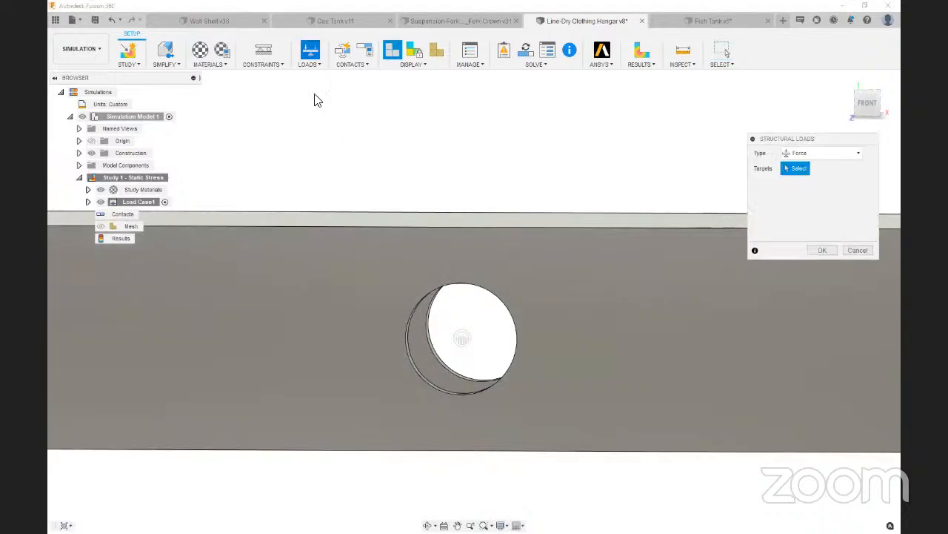
left_click(823, 152)
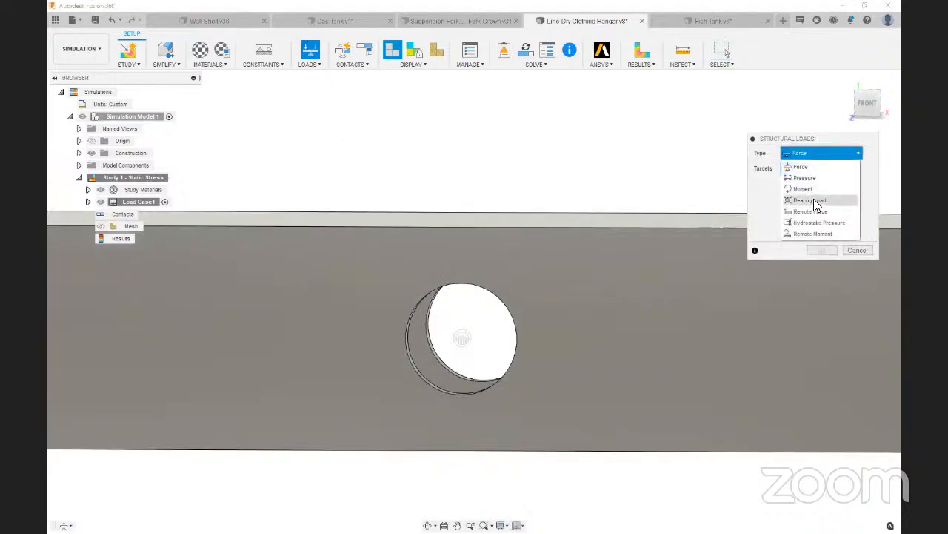
left_click(814, 199)
scroll(444, 360, "up", 10)
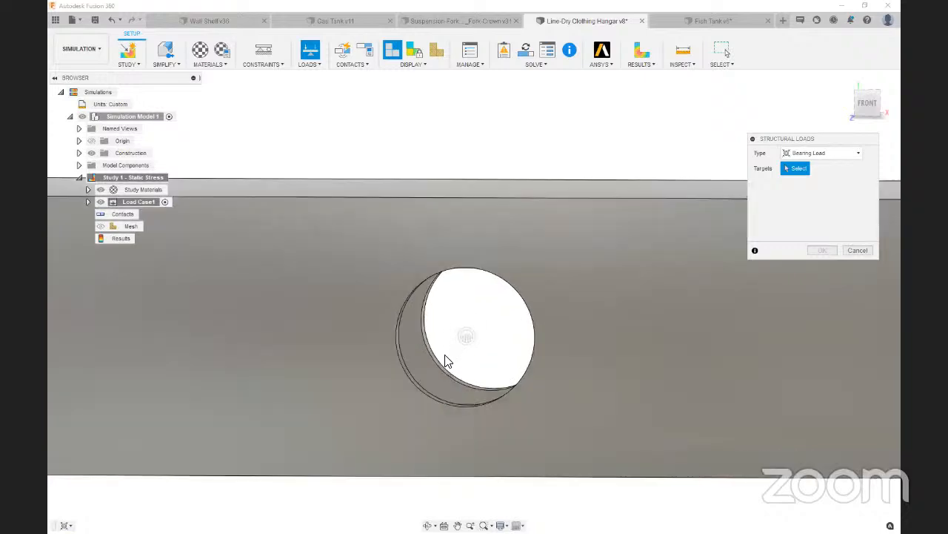
left_click(454, 401)
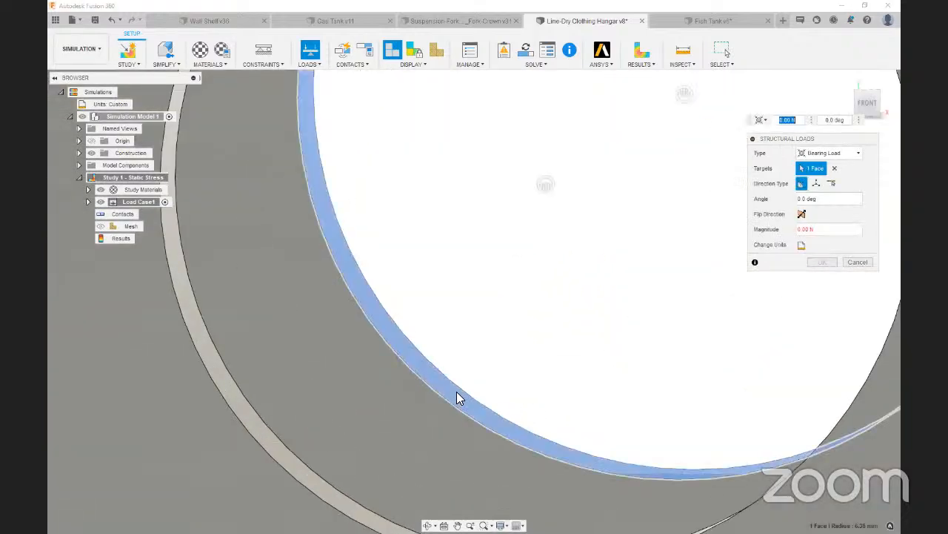
scroll(468, 391, "down", 6)
left_click_drag(522, 264, 521, 407)
Set the rear hole face's bearing load units to lbforce, enter its magnitude and apply the load
left_click(802, 245)
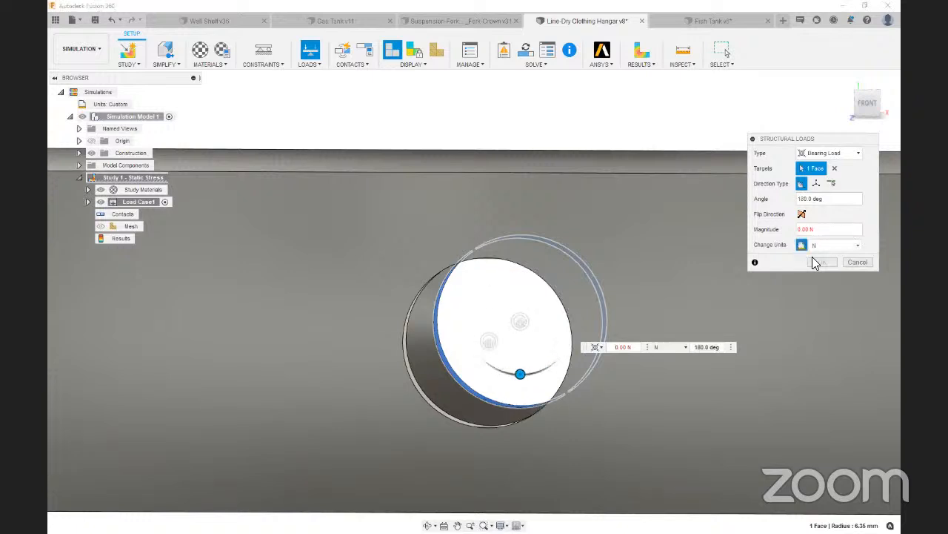
left_click(823, 245)
left_click(824, 271)
left_click_drag(803, 230, 780, 230)
key("Delete")
key("Delete")
type("5")
left_click(824, 262)
Add a Bearing Load at 180 degrees on the front hole face at the opposite end of the crossbar
scroll(651, 296, "up", 6)
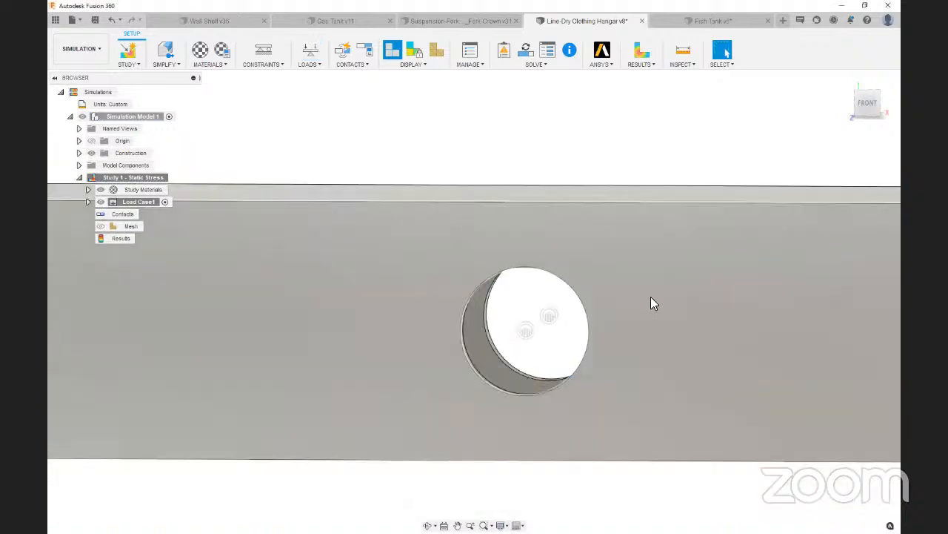
scroll(712, 307, "up", 5)
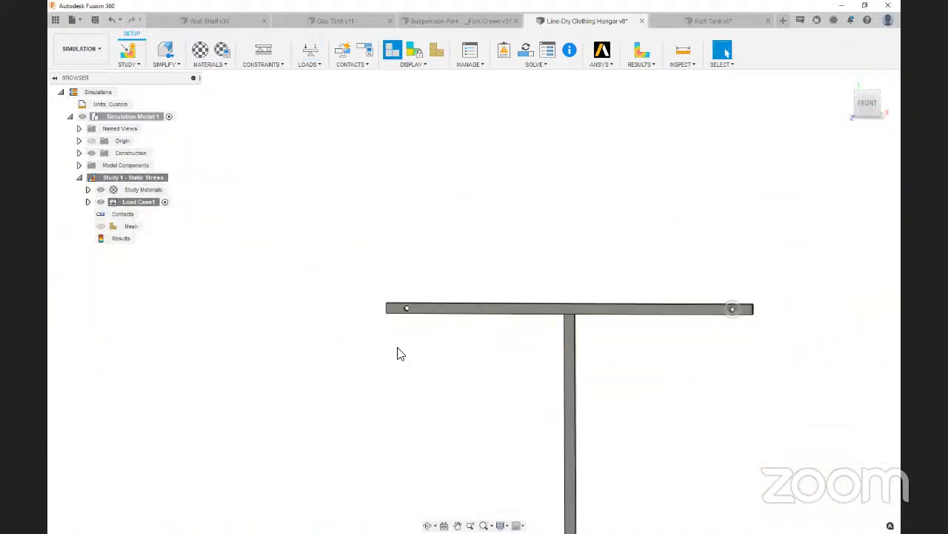
scroll(417, 306, "down", 4)
scroll(426, 296, "down", 8)
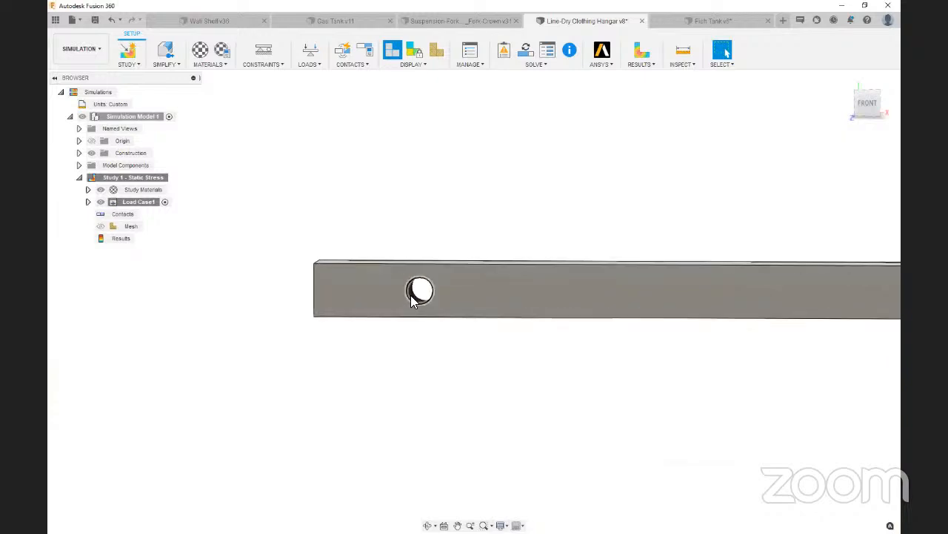
scroll(421, 299, "down", 2)
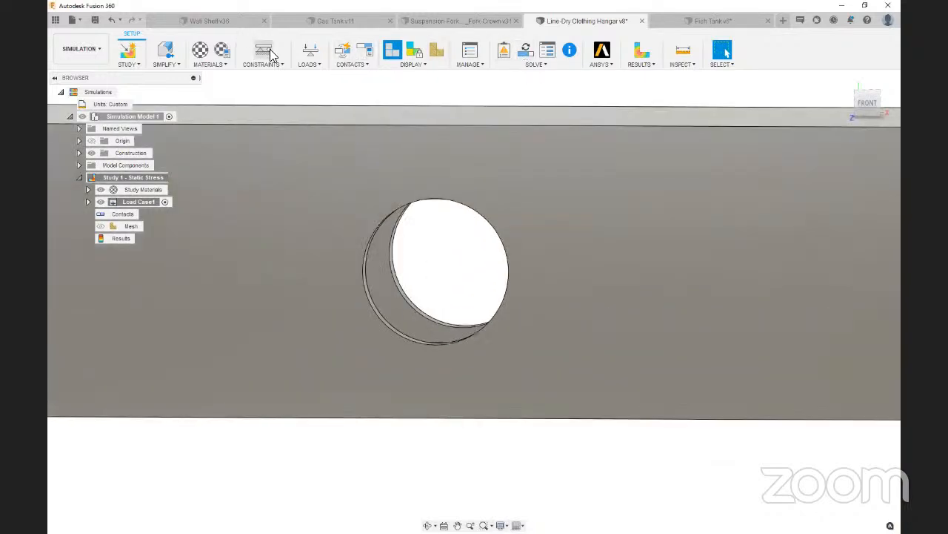
left_click(310, 54)
scroll(403, 324, "down", 3)
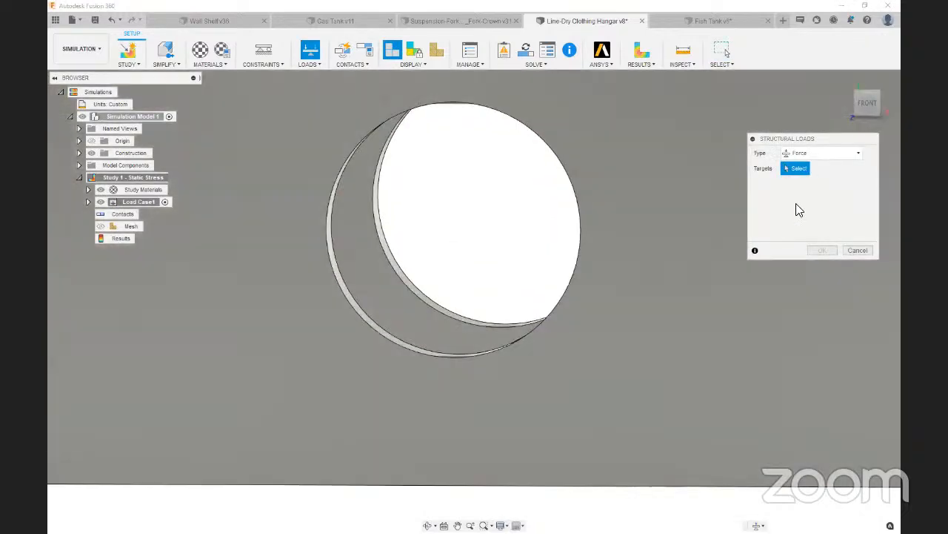
left_click(815, 154)
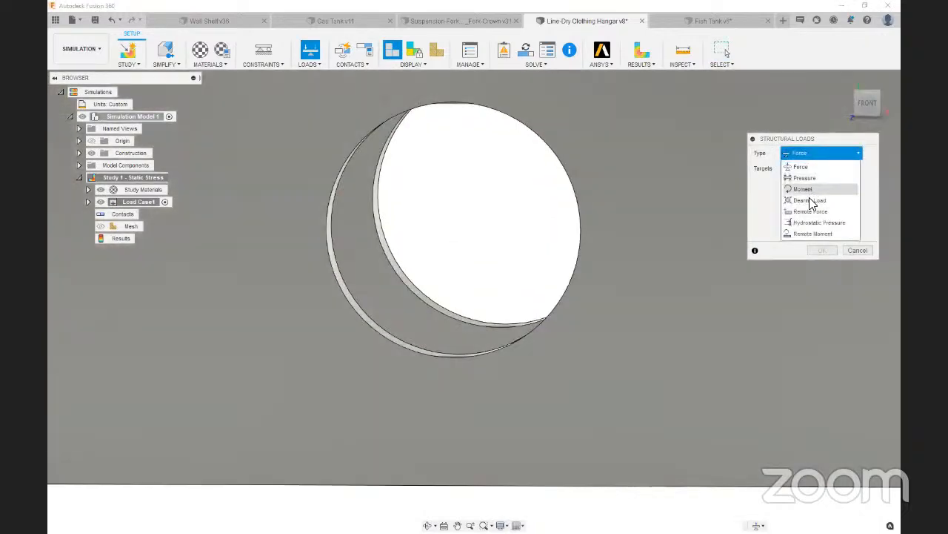
left_click(797, 198)
scroll(392, 334, "down", 2)
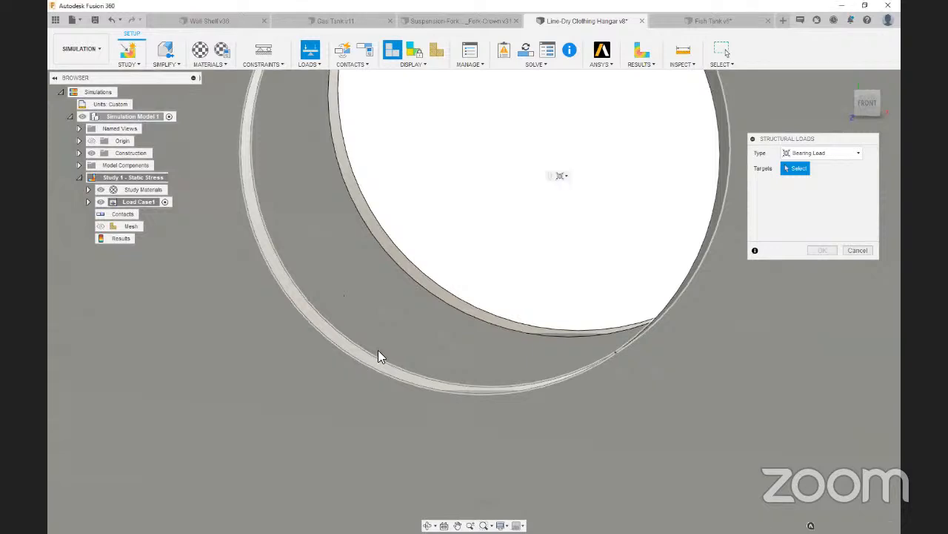
left_click(376, 357)
scroll(541, 279, "up", 2)
left_click_drag(501, 143, 502, 295)
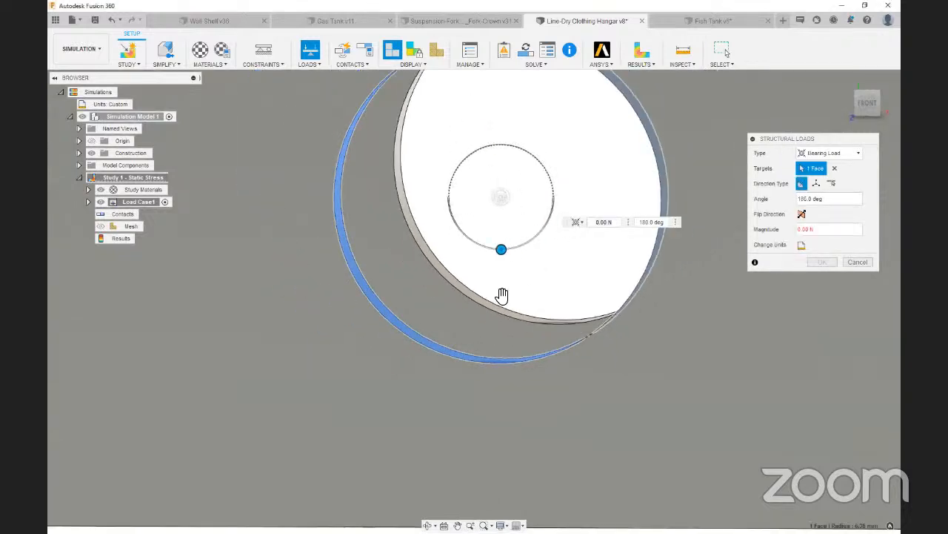
Set the opposite hole's front-face bearing load to 50 lbforce
left_click(802, 244)
left_click(831, 245)
left_click(828, 282)
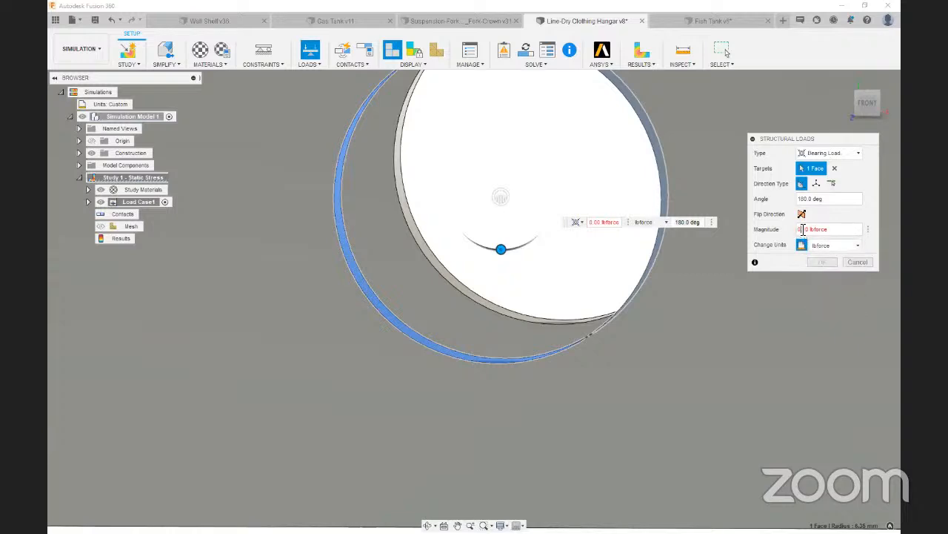
left_click_drag(807, 232, 793, 235)
type("0")
type("1")
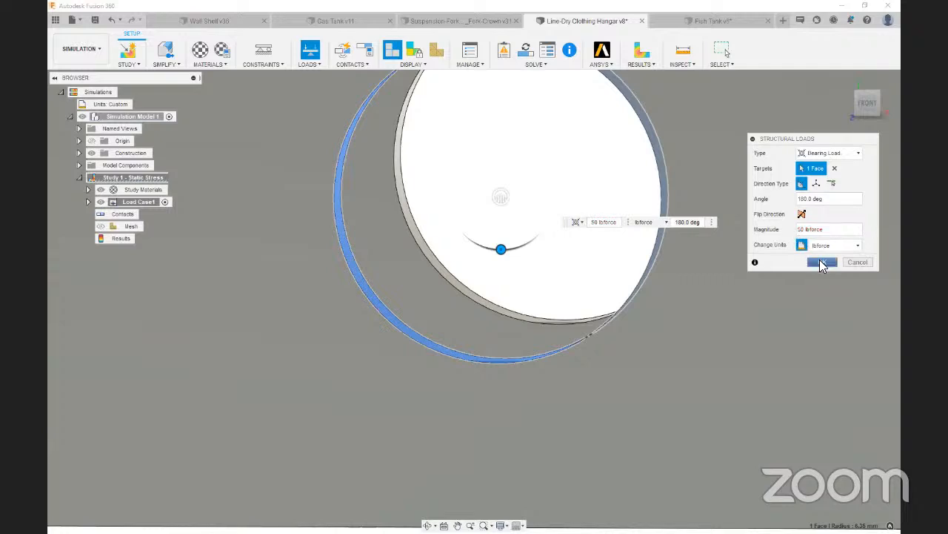
Apply the front-face load and add another Bearing Load at 180 degrees on the rear wall's face of the same hole
left_click(823, 262)
right_click(546, 222)
left_click(548, 210)
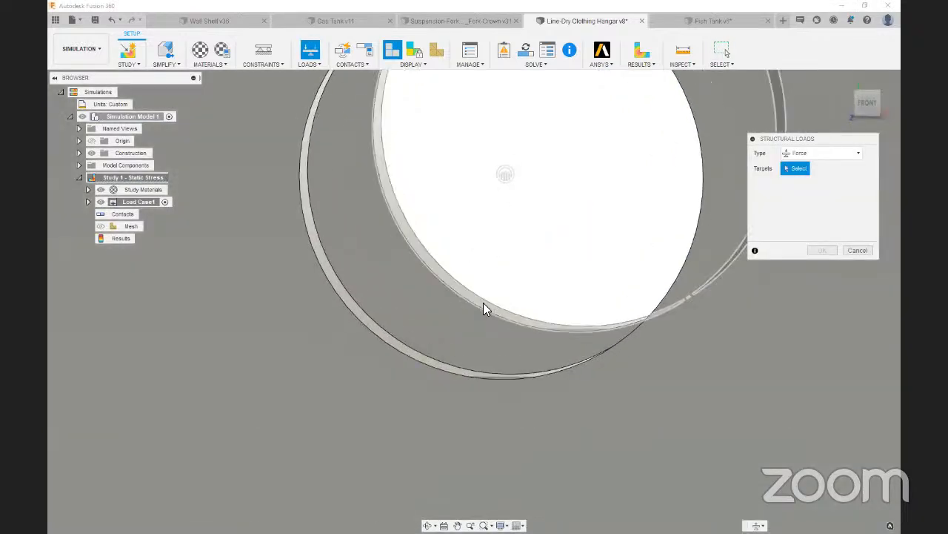
left_click(483, 300)
scroll(483, 301, "up", 1)
left_click(828, 156)
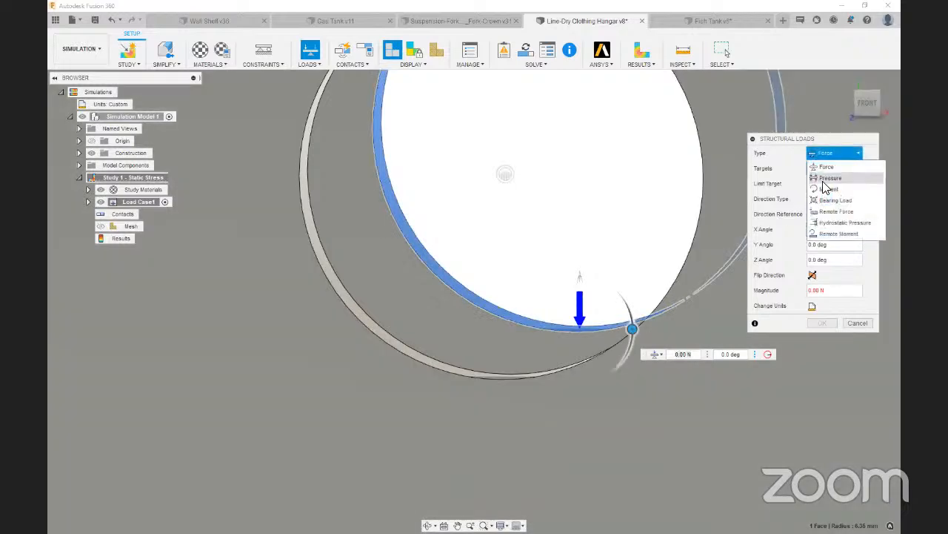
left_click(818, 201)
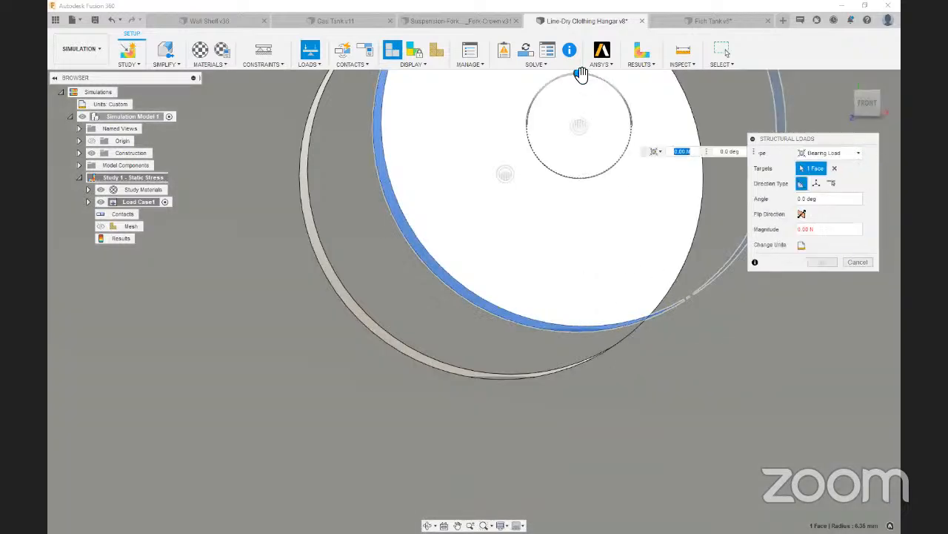
left_click_drag(580, 69, 582, 197)
Set the rear-face bearing load to 50 lbforce and apply it
left_click(803, 245)
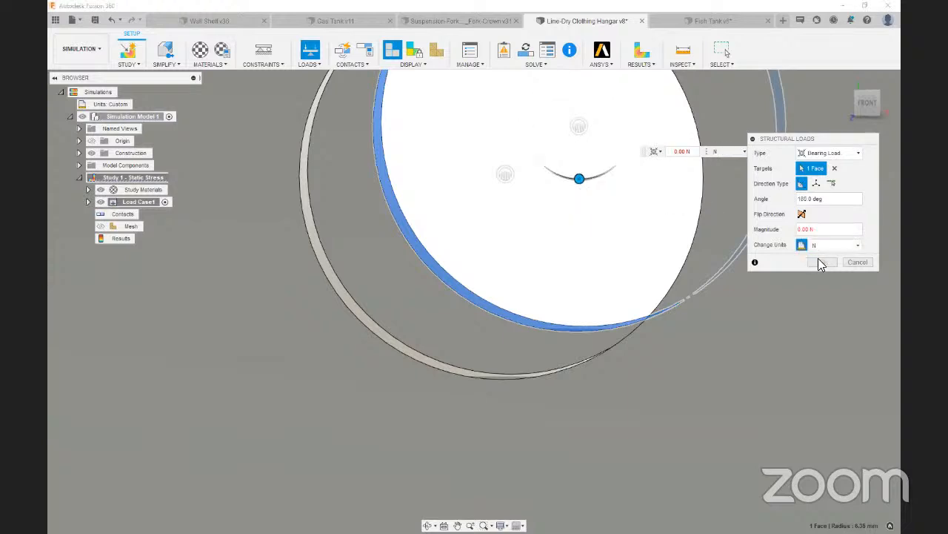
left_click(821, 248)
left_click(825, 282)
type("50")
key("BackSpace")
key("BackSpace")
type("5")
left_click(822, 263)
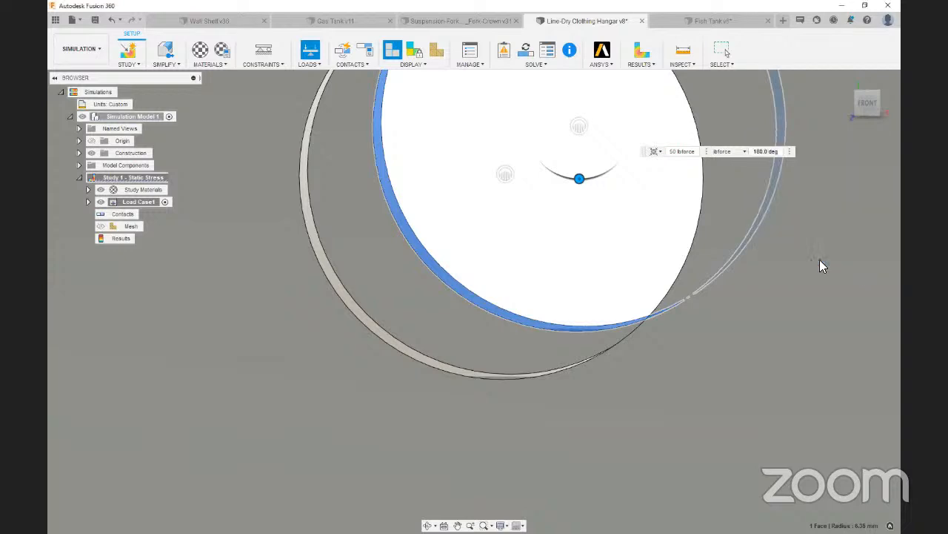
Generate automatic contacts for the clothing hangar's solids
scroll(351, 286, "down", 6)
scroll(351, 274, "down", 8)
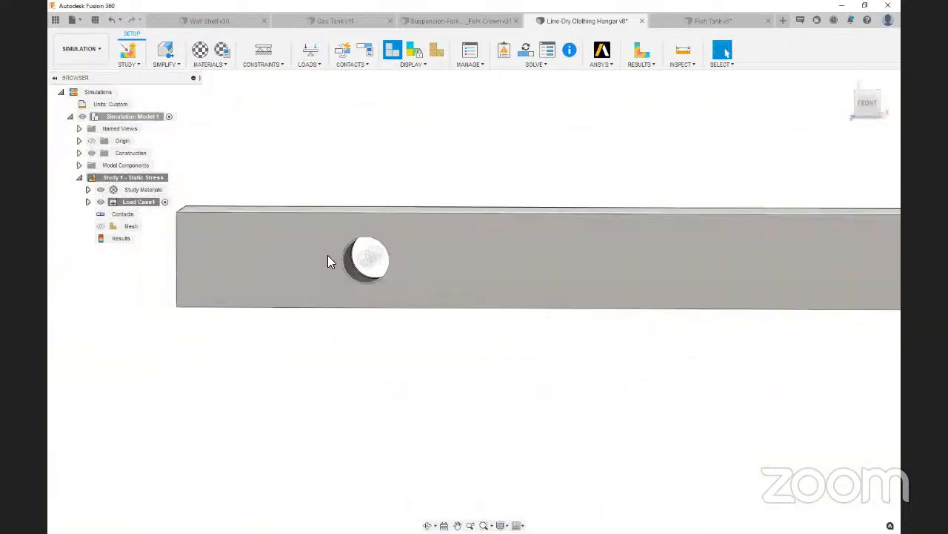
scroll(308, 216, "down", 5)
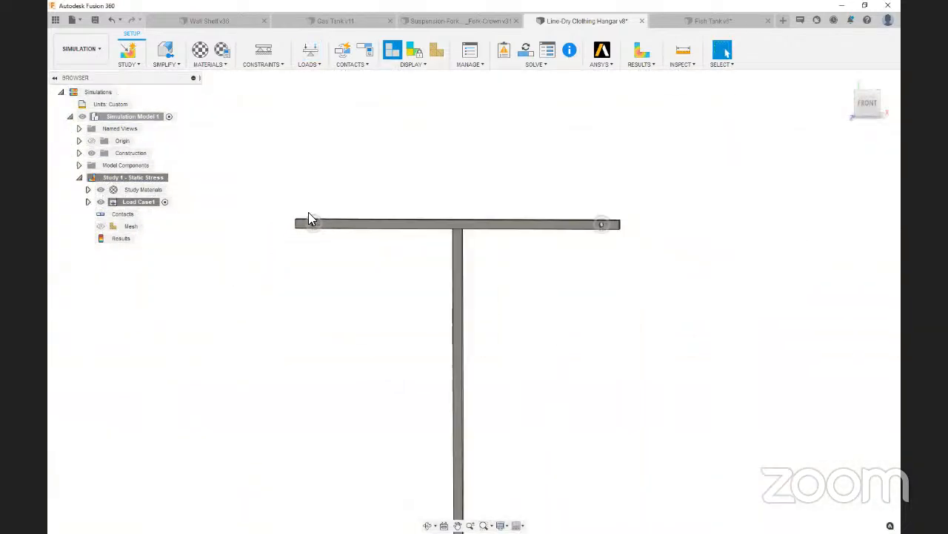
scroll(524, 222, "down", 5)
scroll(519, 284, "up", 3)
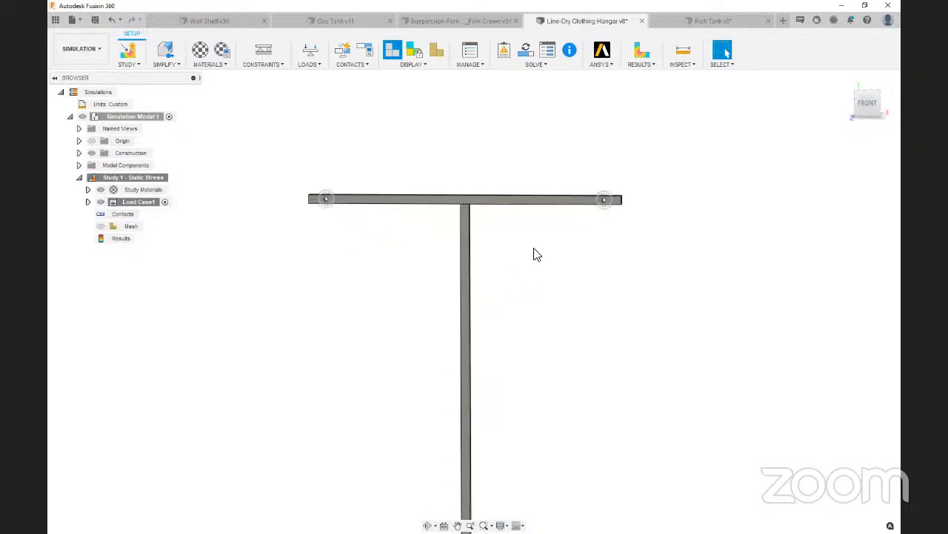
left_click(341, 54)
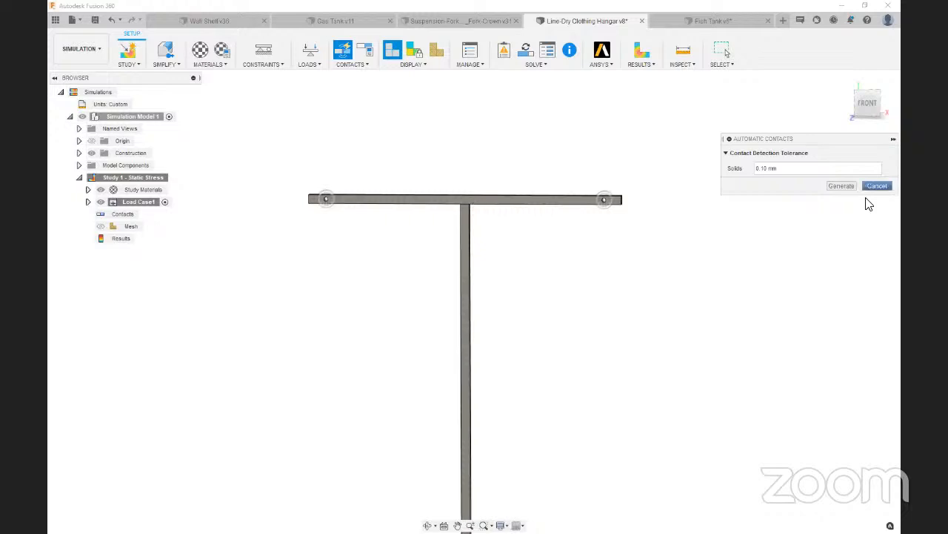
left_click(841, 186)
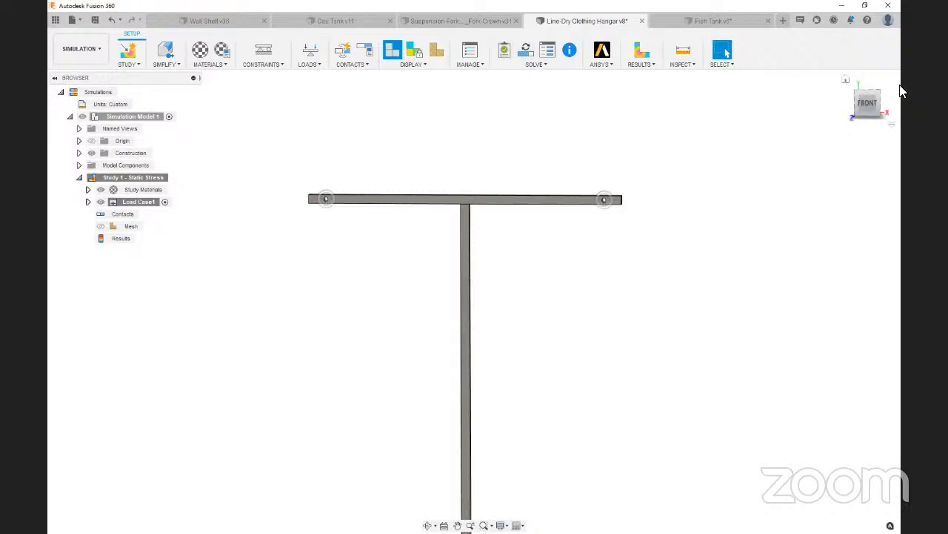
Solve the hangar's Study 1 - Static Stress locally from the home view
left_click(846, 79)
left_click(527, 52)
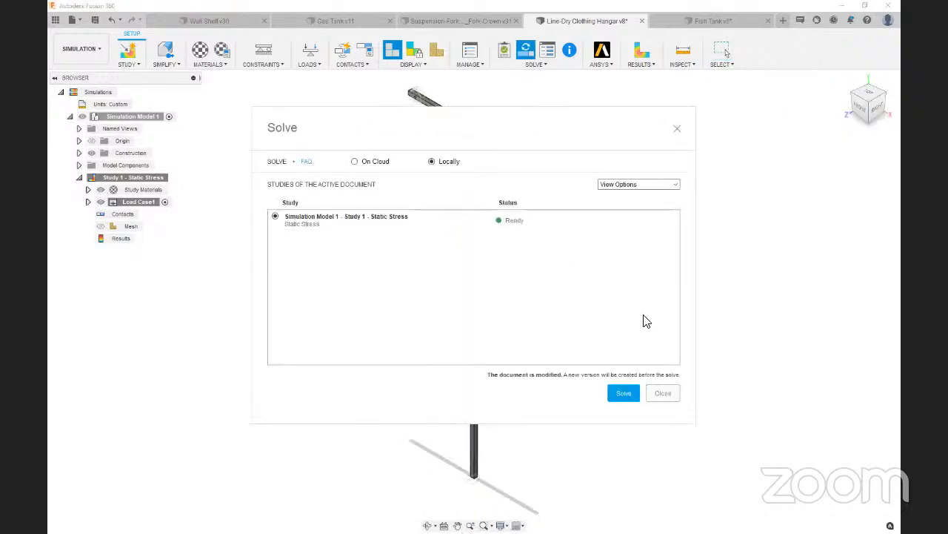
left_click(620, 395)
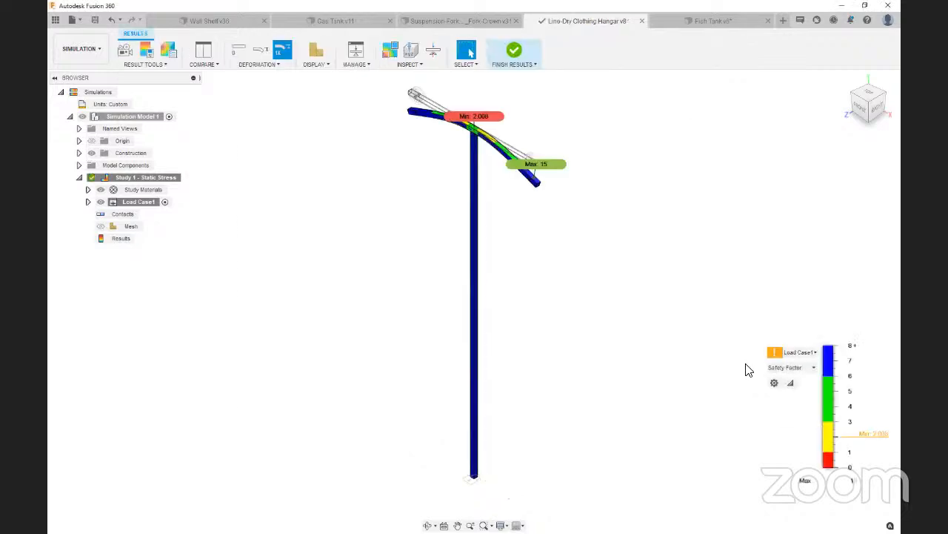
Examine the hangar's safety factor plot, and switch the displayed result to Stress
scroll(532, 87, "up", 3)
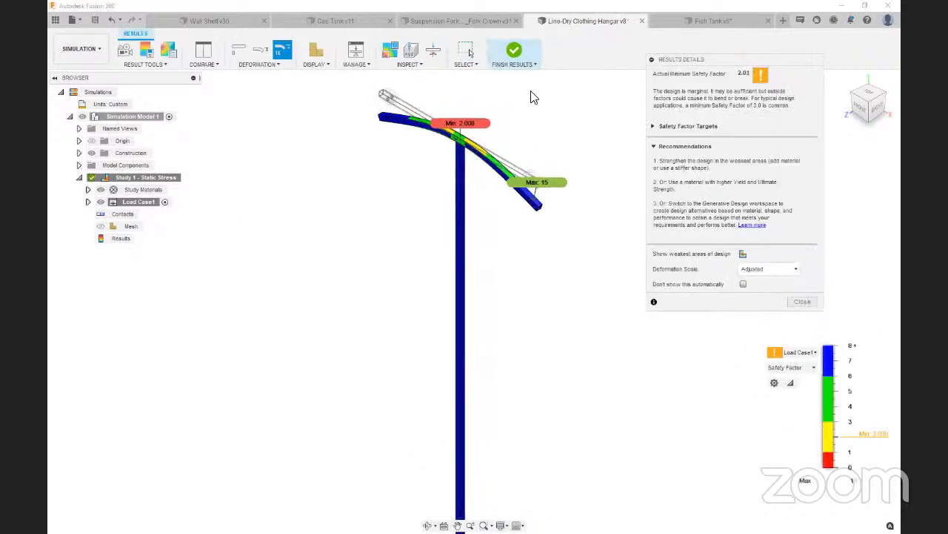
scroll(562, 270, "down", 4)
scroll(506, 162, "up", 2)
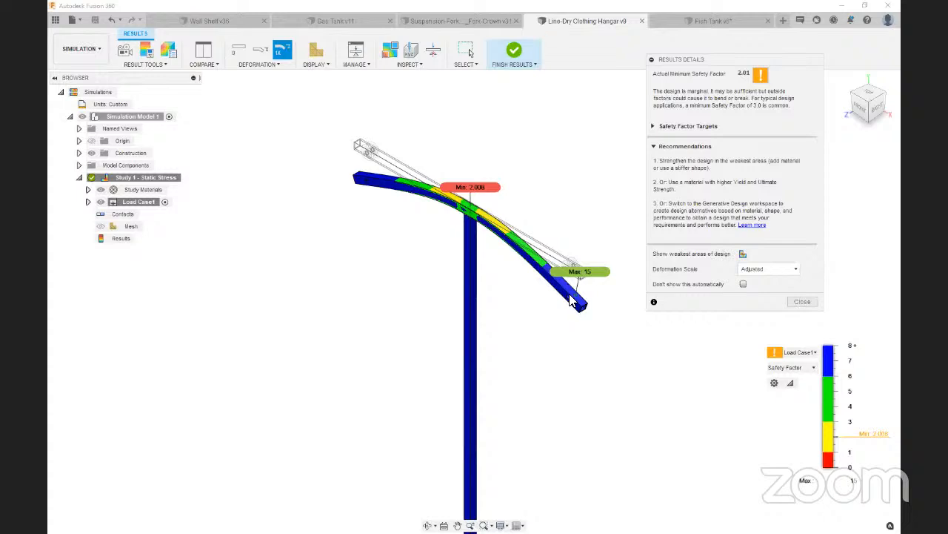
scroll(571, 307, "up", 2)
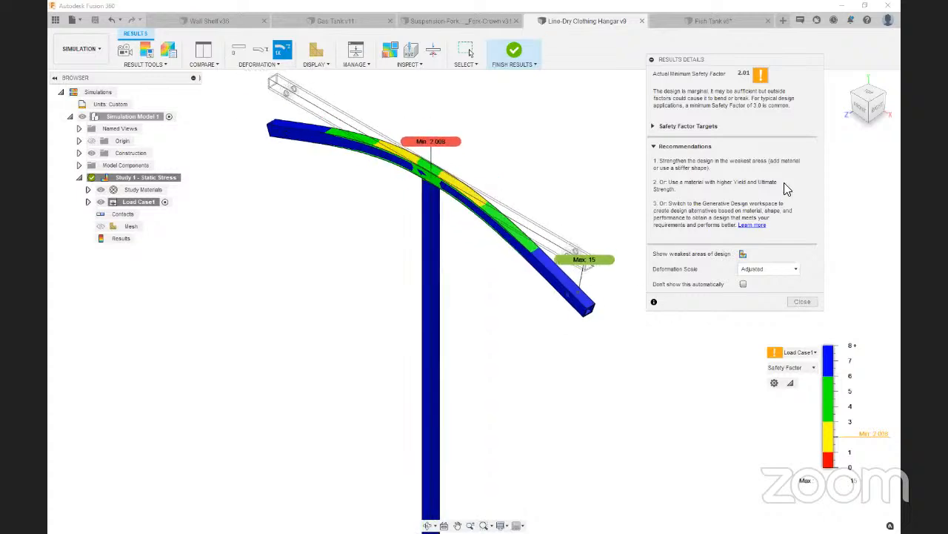
left_click(790, 368)
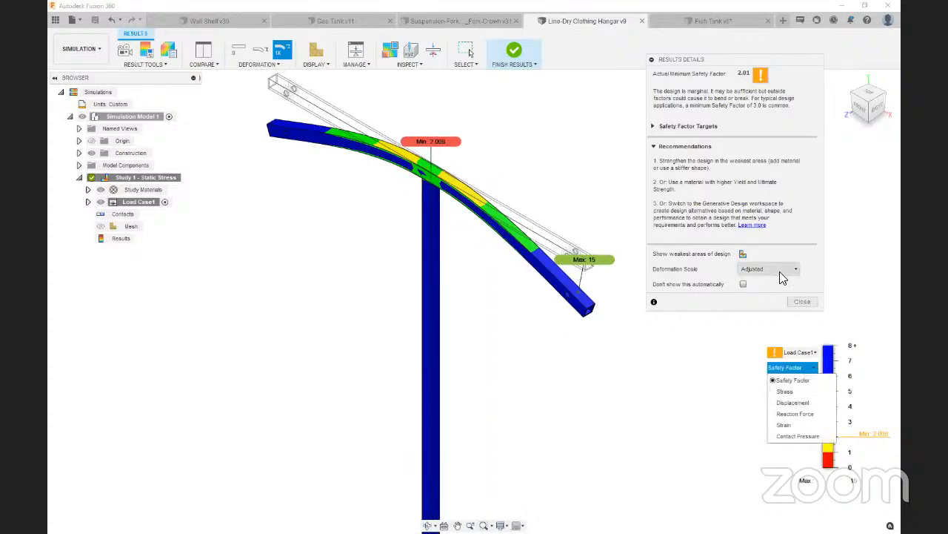
left_click(780, 271)
left_click(782, 276)
left_click(788, 367)
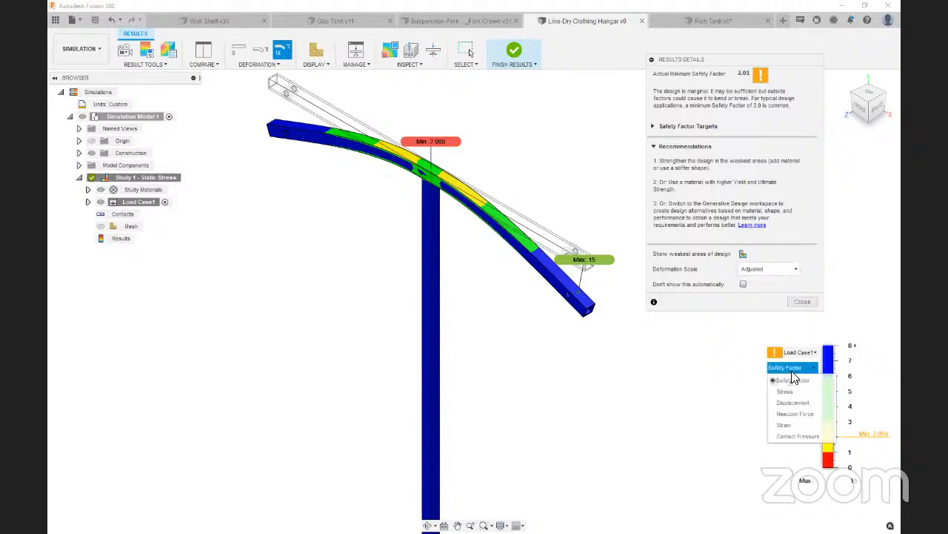
left_click(795, 392)
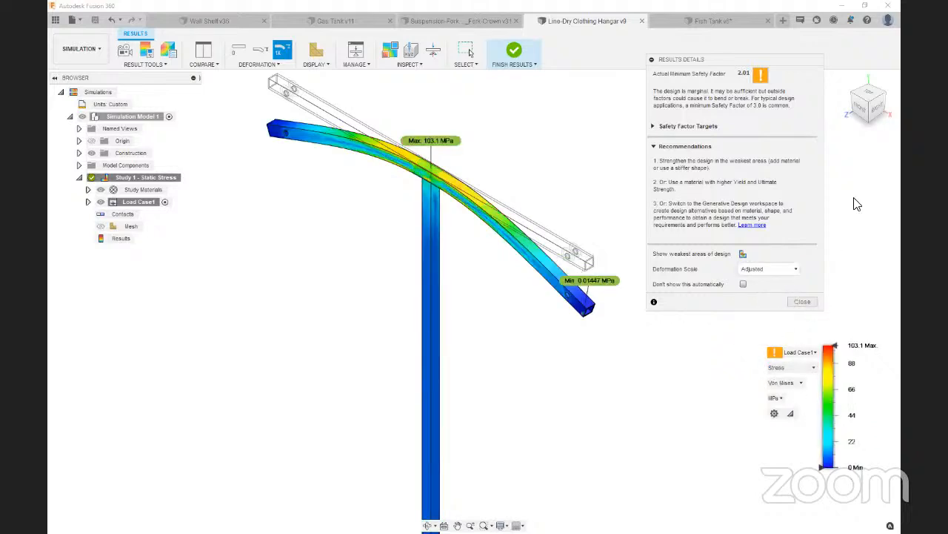
Examine the stress at the crossbar's line hole from the front and circle the crossbar-to-post joint with an on-screen annotation
left_click(861, 110)
scroll(544, 256, "up", 5)
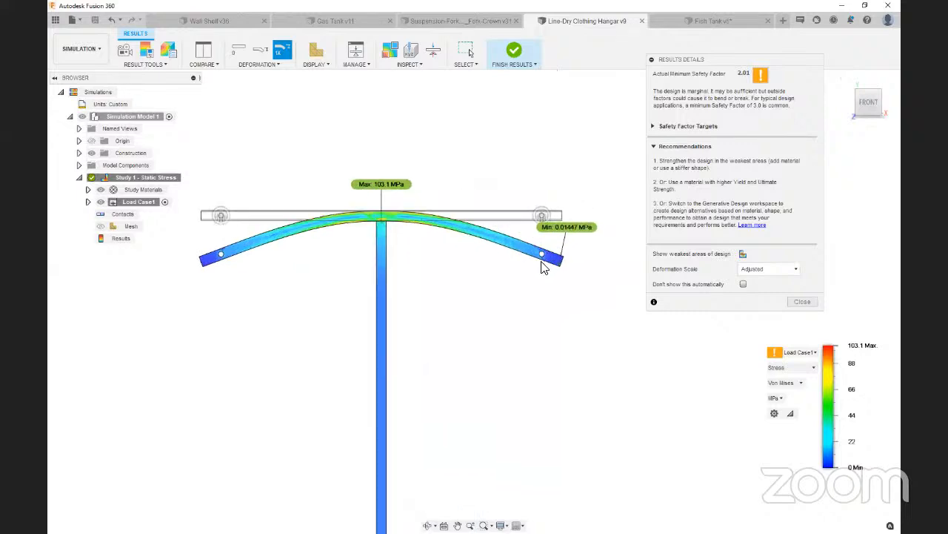
scroll(545, 255, "up", 8)
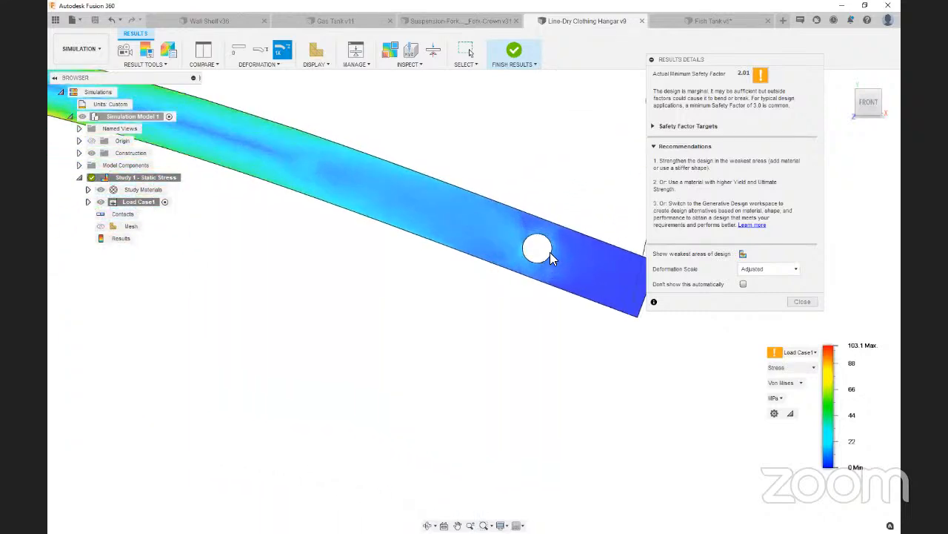
scroll(508, 258, "down", 10)
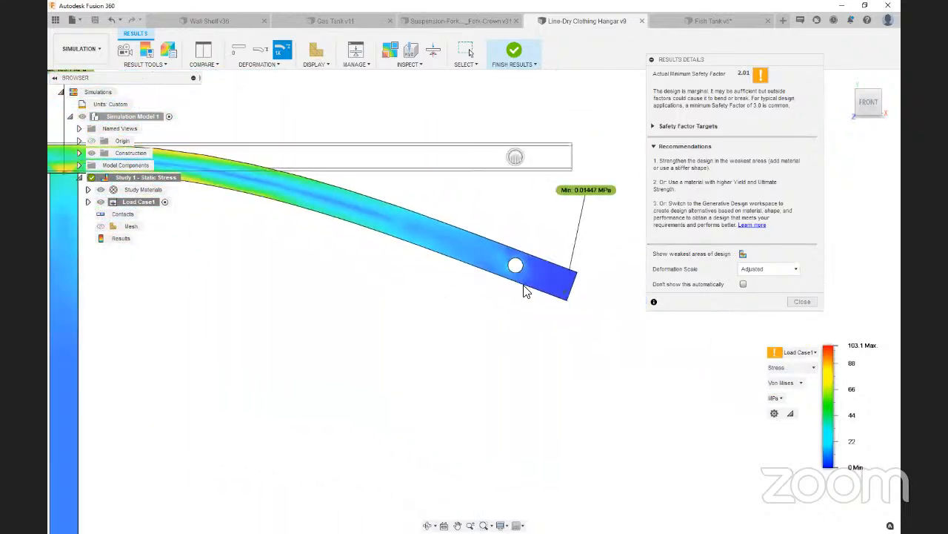
key("ctrl+2")
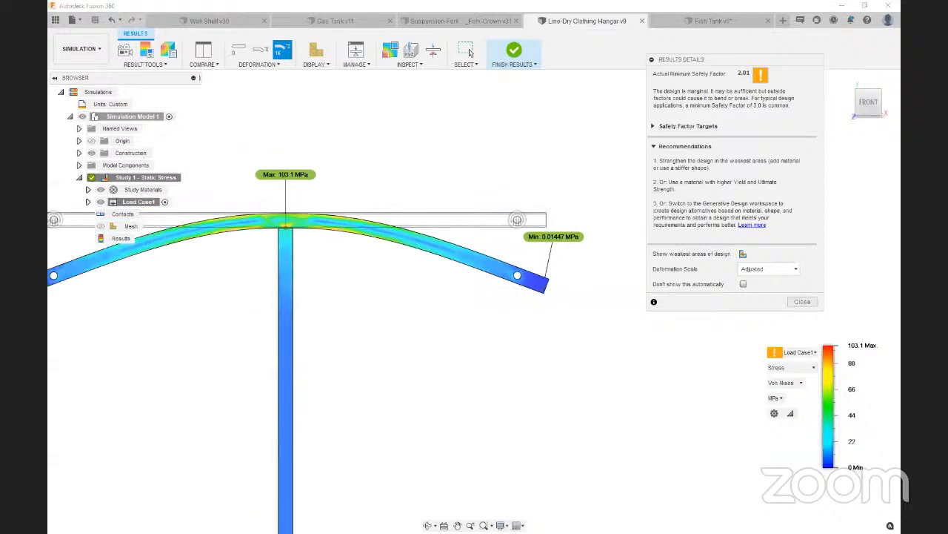
mouse_move(320, 206)
left_mouse_down()
mouse_move(266, 198)
mouse_move(358, 224)
mouse_move(316, 204)
left_mouse_up()
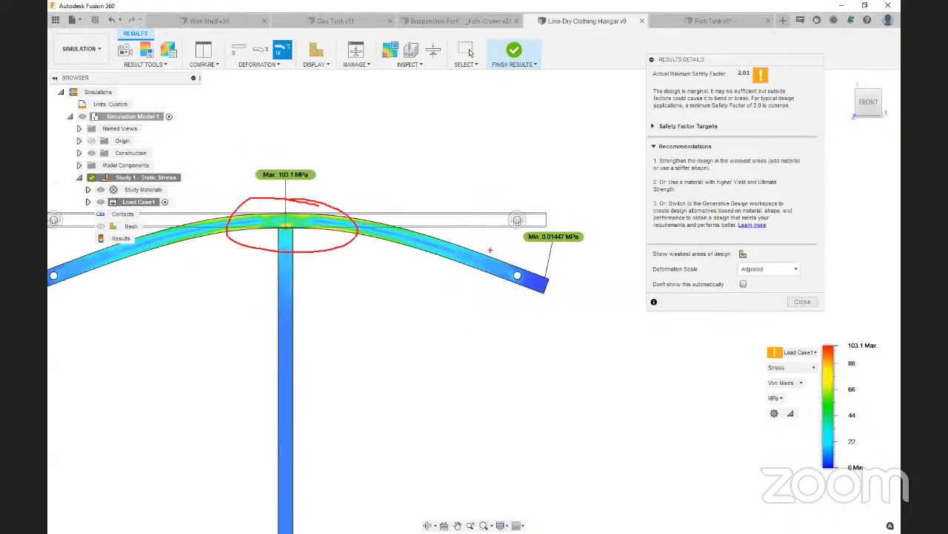
Mark the line hole near the crossbar's end with an on-screen annotation and clear the markup
scroll(512, 279, "up", 6)
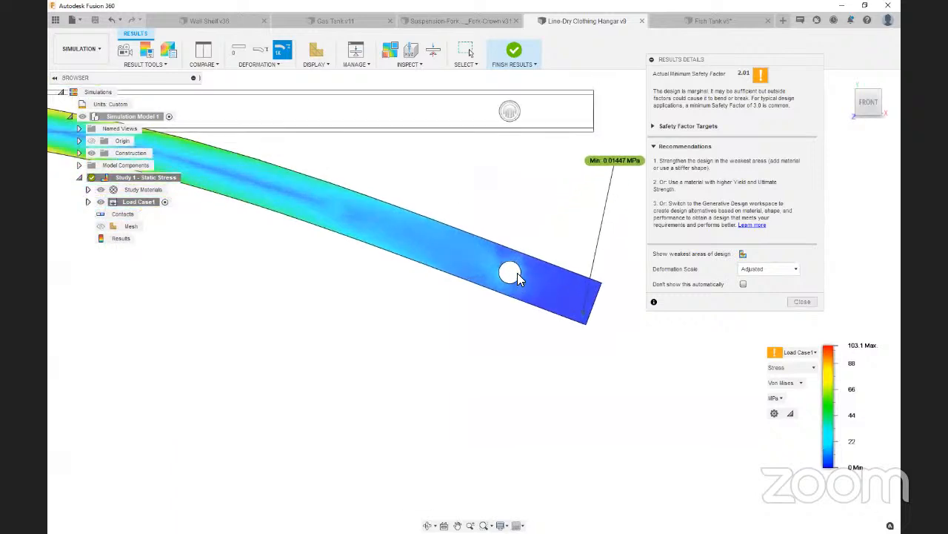
key("ctrl+2")
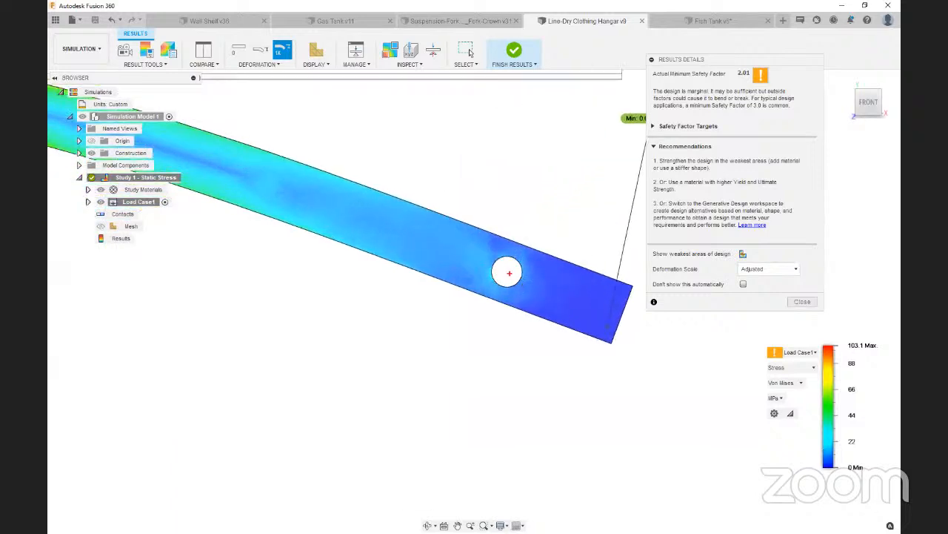
left_click_drag(507, 270, 500, 279)
scroll(894, 289, "up", 5)
key("Escape")
scroll(873, 293, "up", 3)
Close the results details and examine the stress around the line hole at the crossbar's opposite end
left_click(802, 302)
scroll(705, 290, "up", 1)
scroll(651, 289, "down", 5)
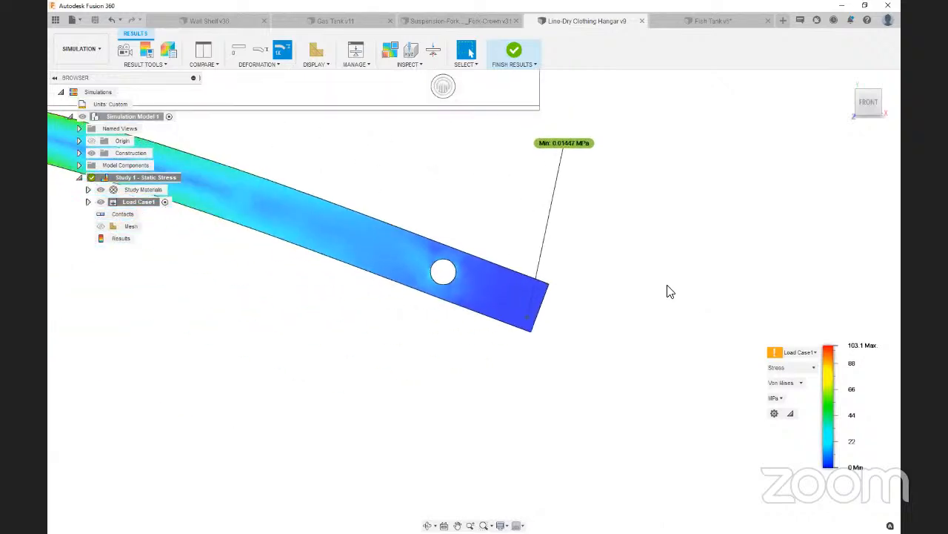
scroll(671, 290, "down", 4)
scroll(404, 263, "up", 4)
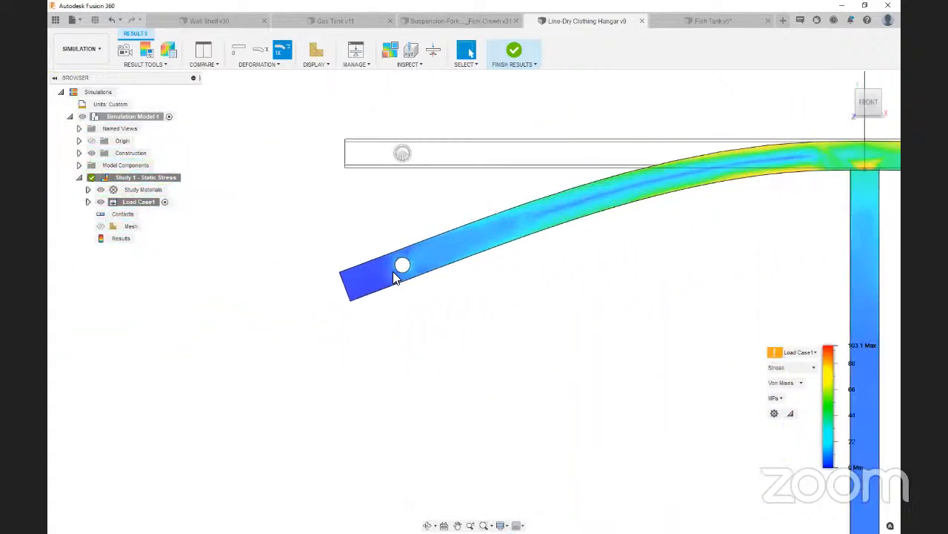
scroll(394, 272, "up", 4)
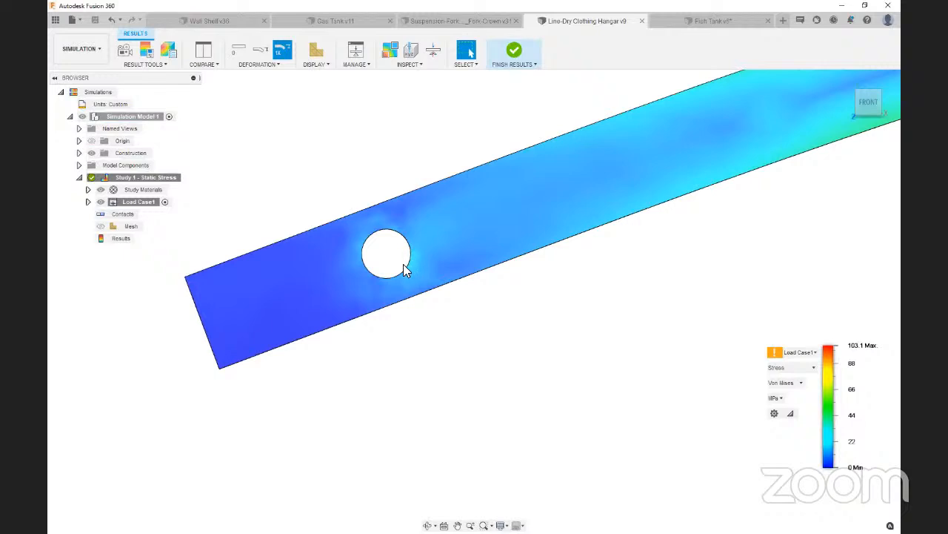
scroll(409, 283, "down", 5)
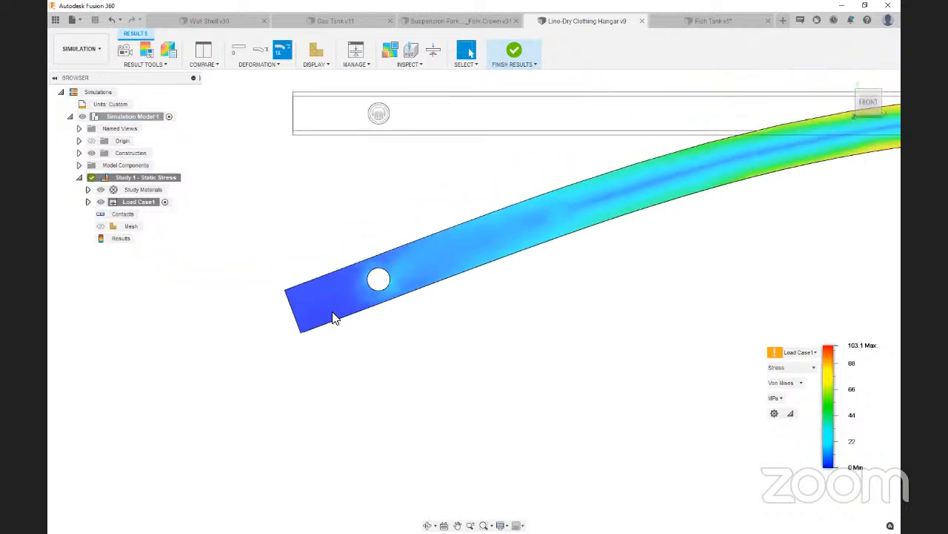
Switch the hangar's deformation display to the actual scale
left_click(260, 50)
scroll(259, 271, "down", 5)
scroll(650, 245, "up", 5)
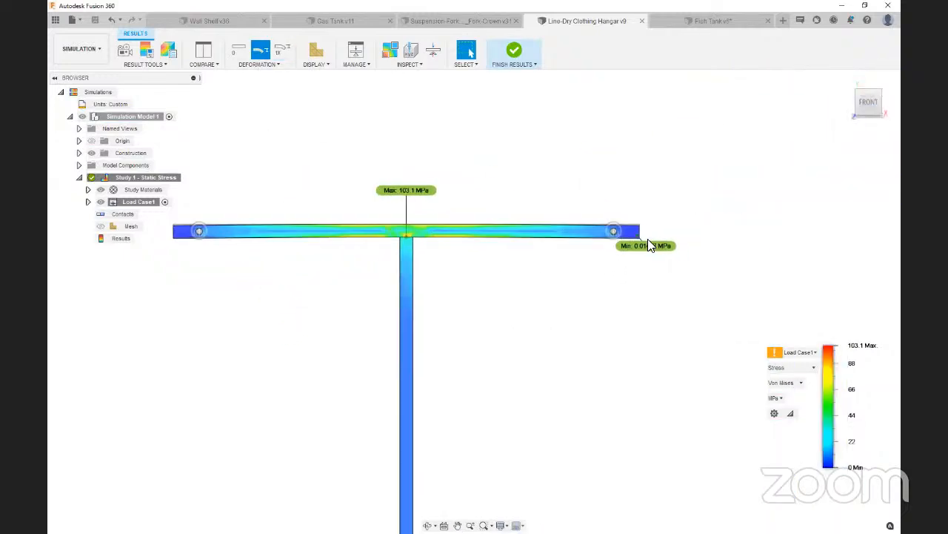
Inspect the actual deformation and stress along the crossbar, from the line hole to the post joint, in front and angled views
scroll(610, 231, "up", 5)
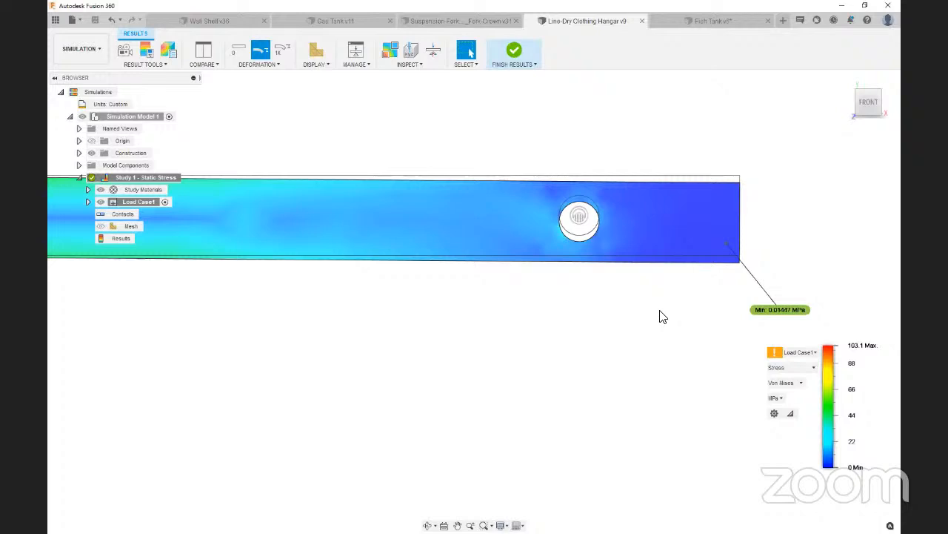
scroll(689, 306, "down", 2)
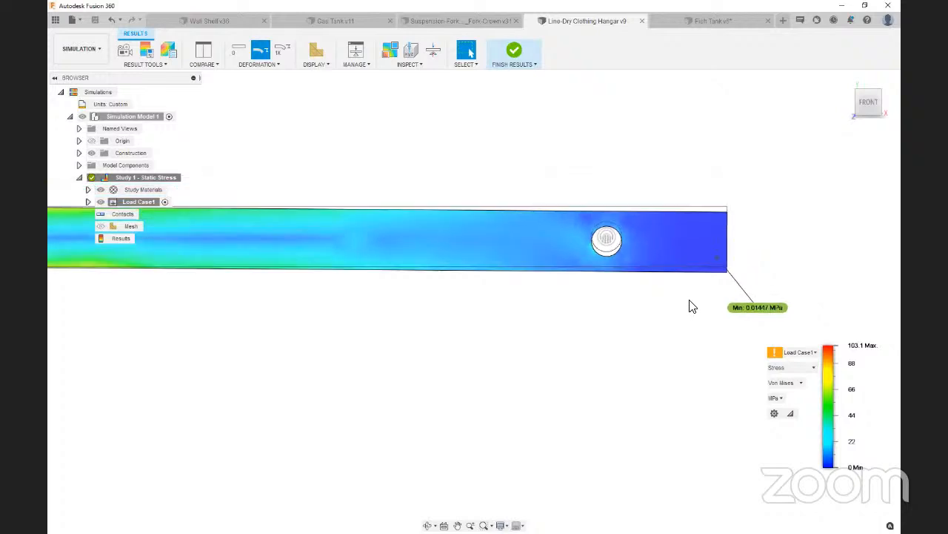
scroll(690, 307, "down", 2)
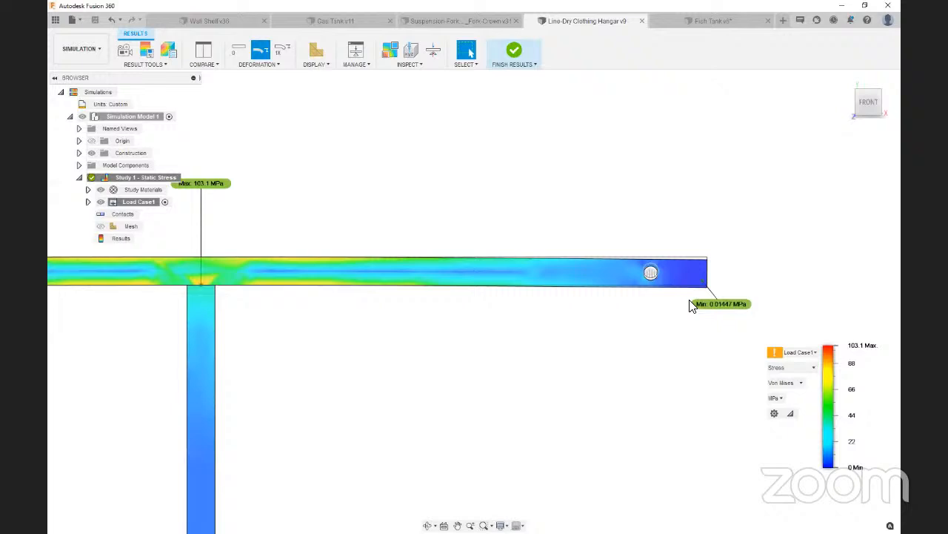
left_click_drag(868, 112, 858, 126)
scroll(771, 219, "down", 4)
scroll(565, 281, "up", 3)
scroll(573, 289, "down", 1)
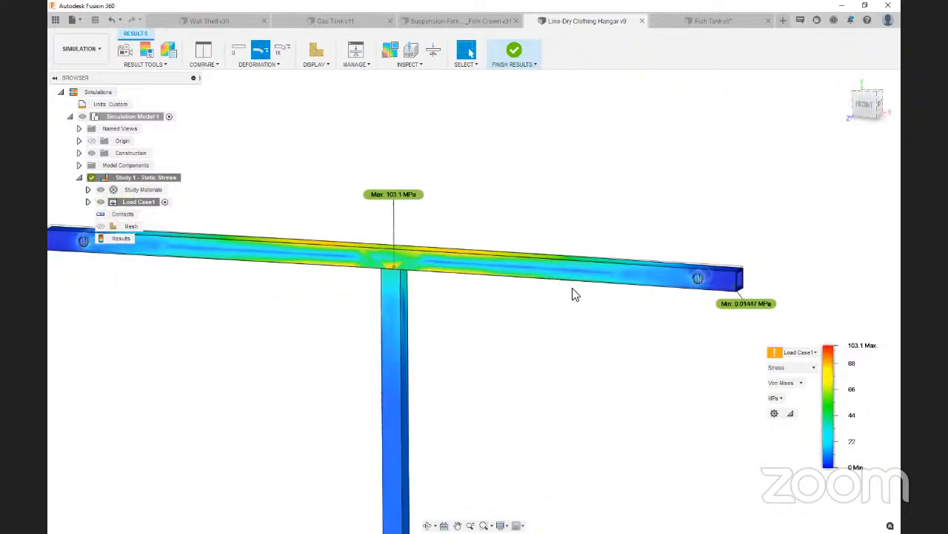
scroll(571, 297, "down", 2)
scroll(711, 278, "up", 2)
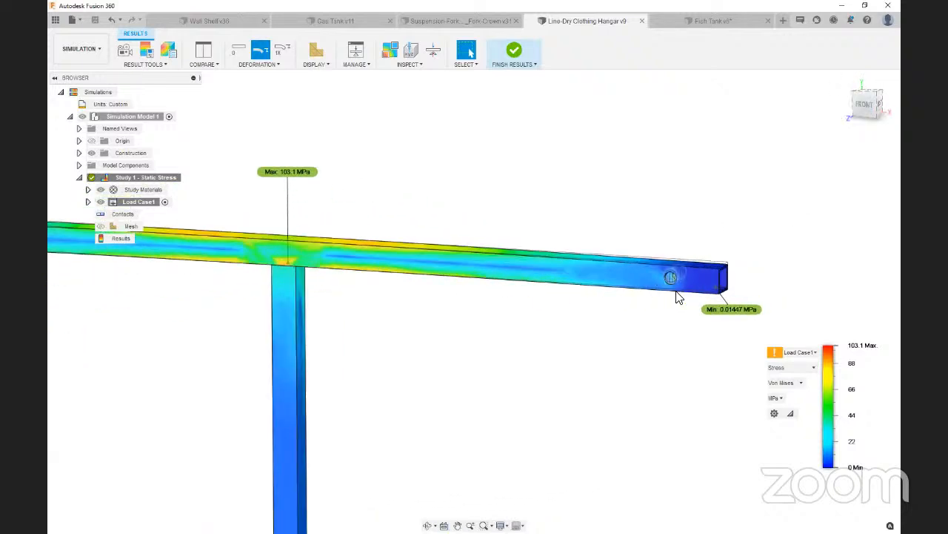
Examine the stress around the line hole near the crossbar's end and across the whole hangar
scroll(676, 293, "up", 6)
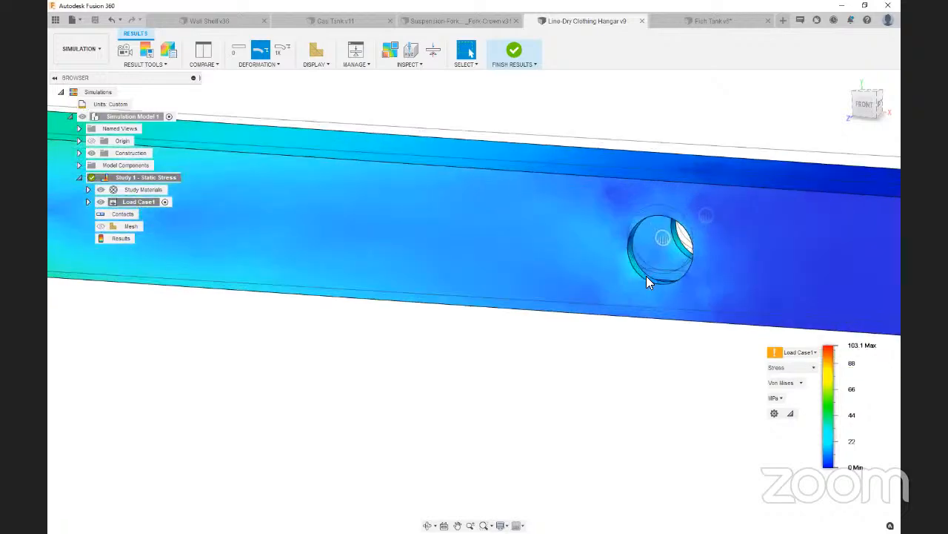
scroll(647, 278, "down", 6)
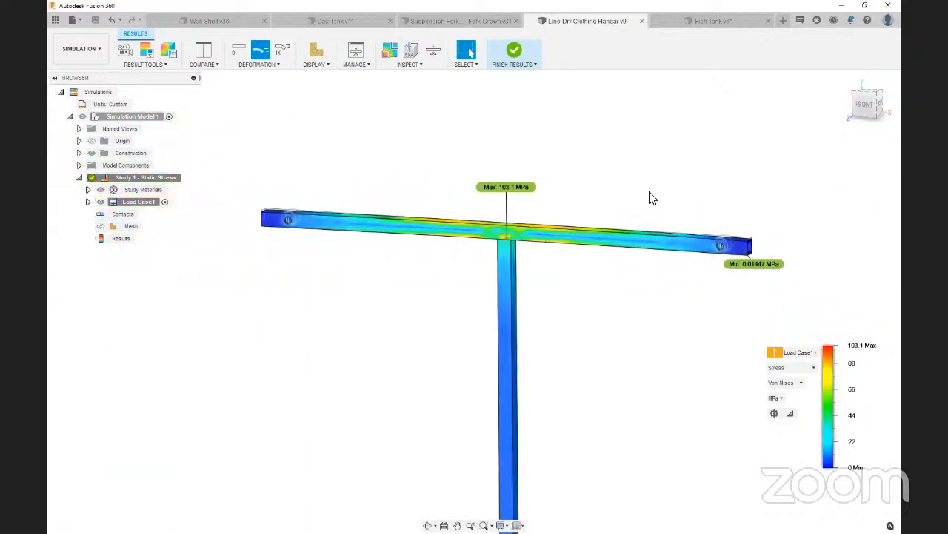
scroll(633, 260, "down", 2)
scroll(632, 261, "up", 2)
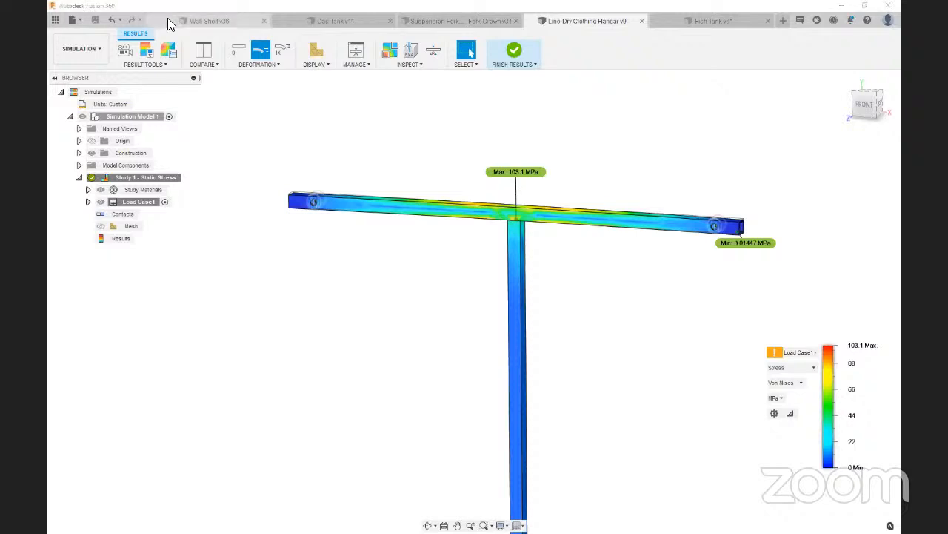
Switch to the Wall Shelf design and exit its static stress results to the study setup
left_click(218, 21)
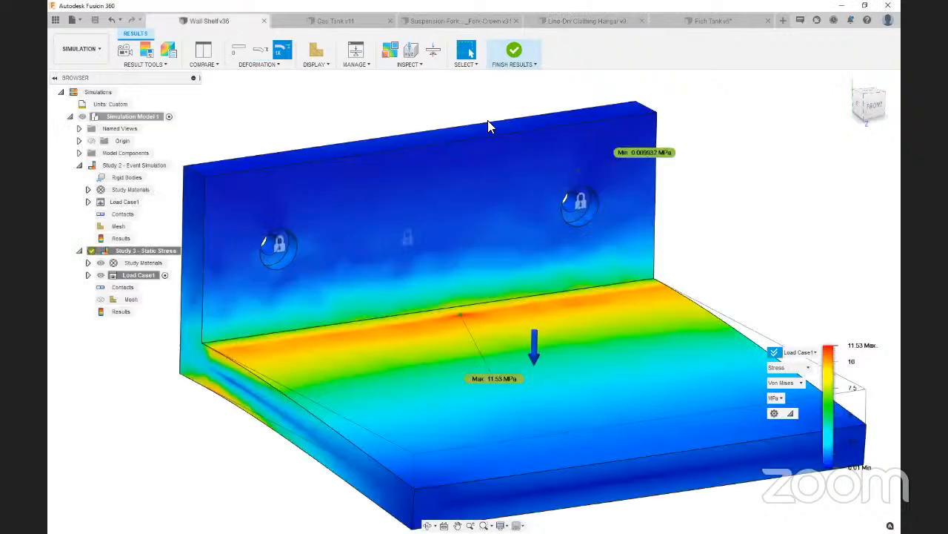
left_click(515, 52)
scroll(589, 187, "down", 5)
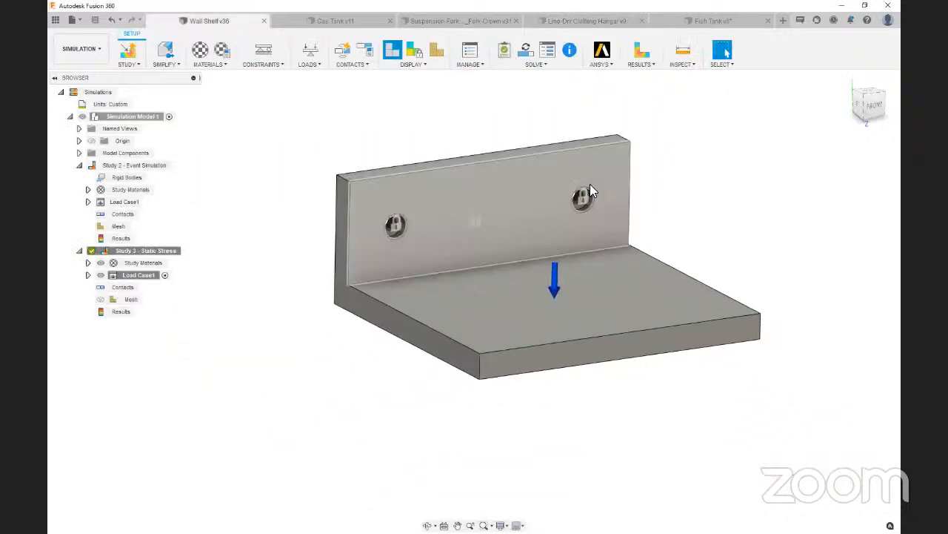
scroll(590, 186, "up", 2)
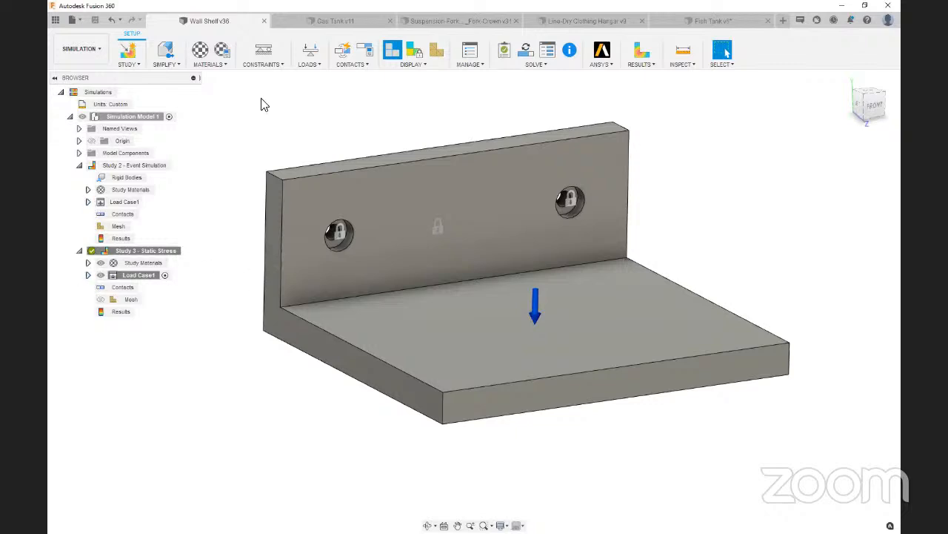
Suppress the existing force on the shelf's horizontal face in the Static Stress study's load case
left_click(88, 275)
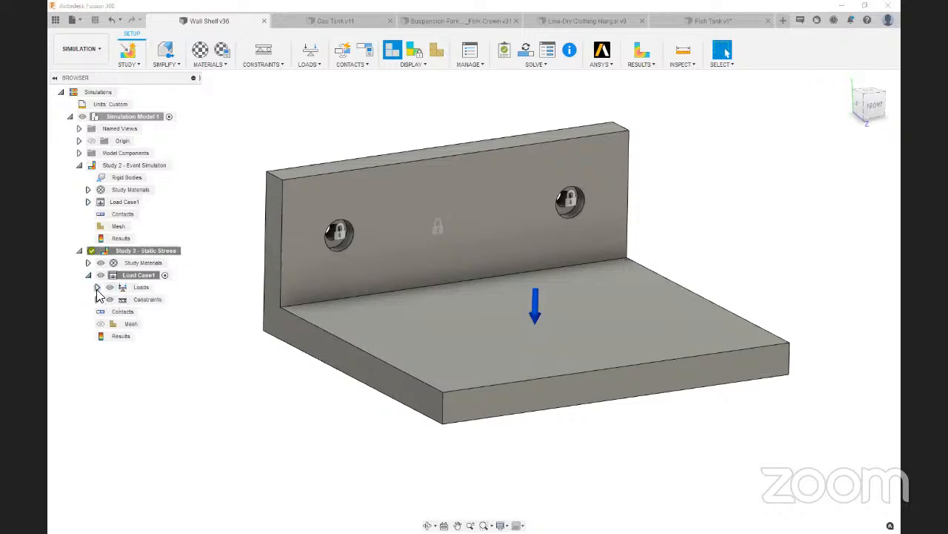
left_click(97, 287)
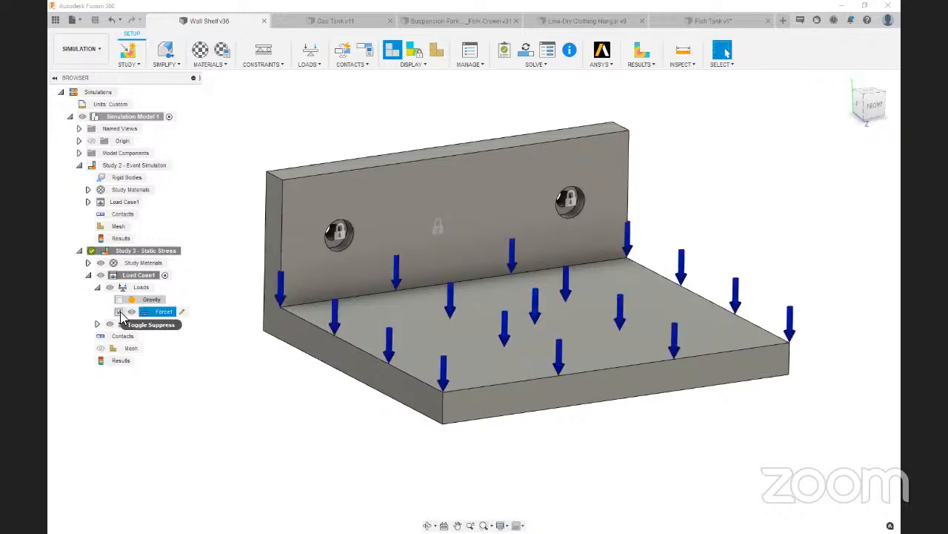
left_click(119, 312)
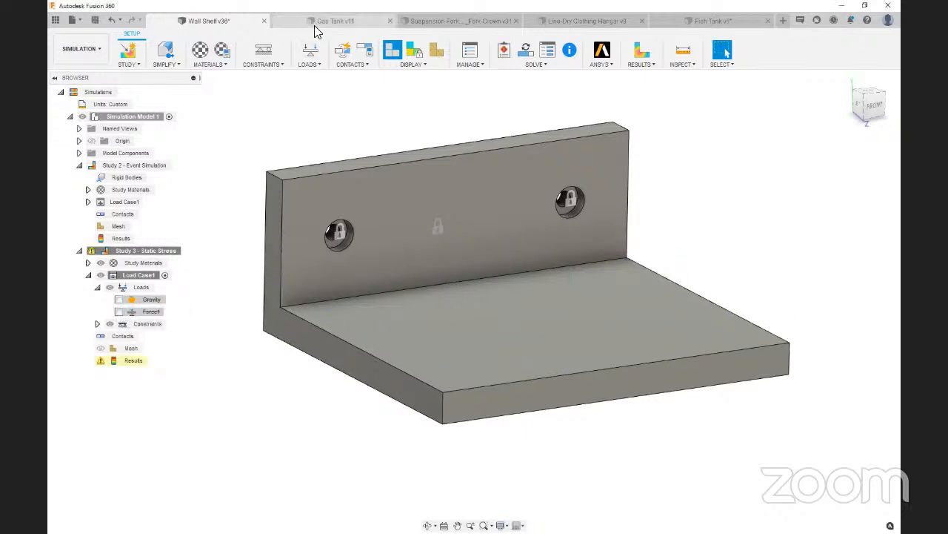
left_click(310, 50)
left_click(807, 152)
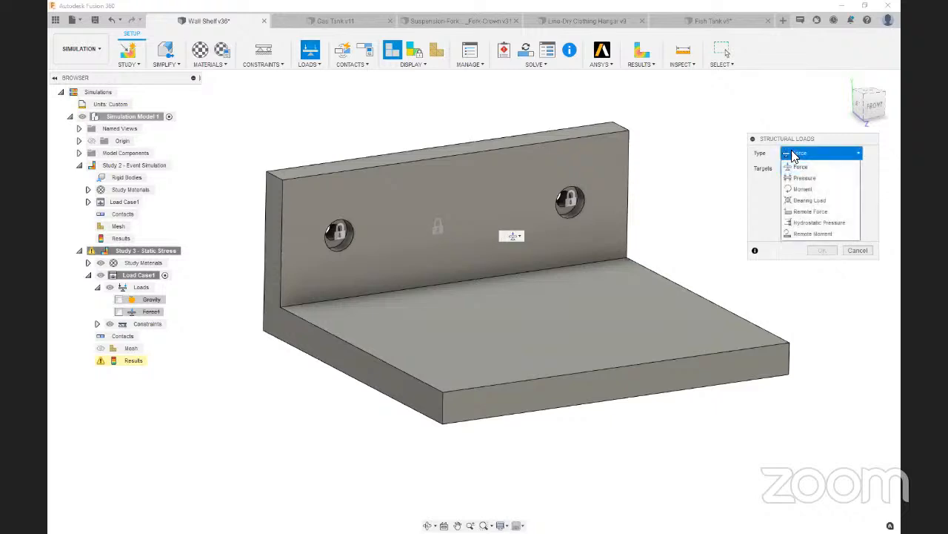
left_click(813, 214)
scroll(332, 311, "down", 3)
scroll(582, 236, "up", 2)
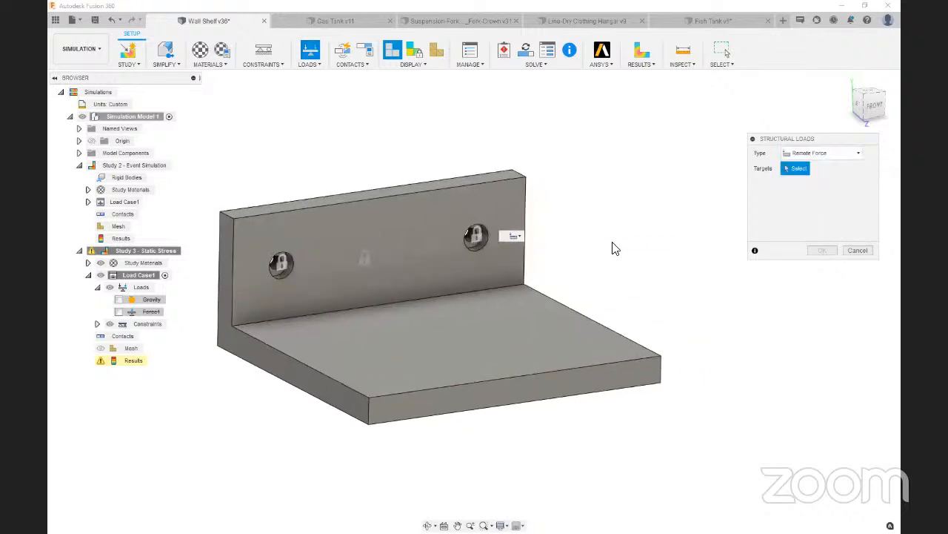
scroll(635, 256, "down", 1)
scroll(482, 253, "up", 1)
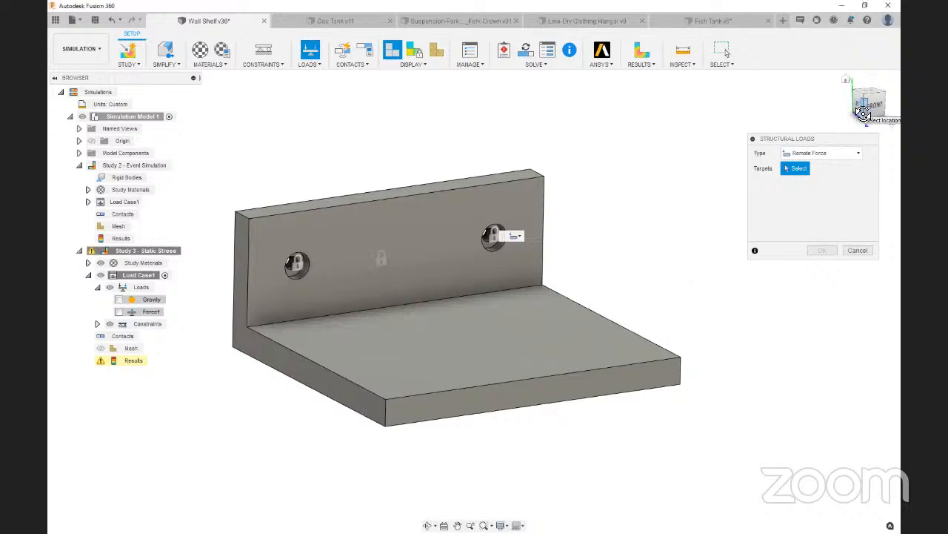
left_click_drag(857, 108, 862, 126)
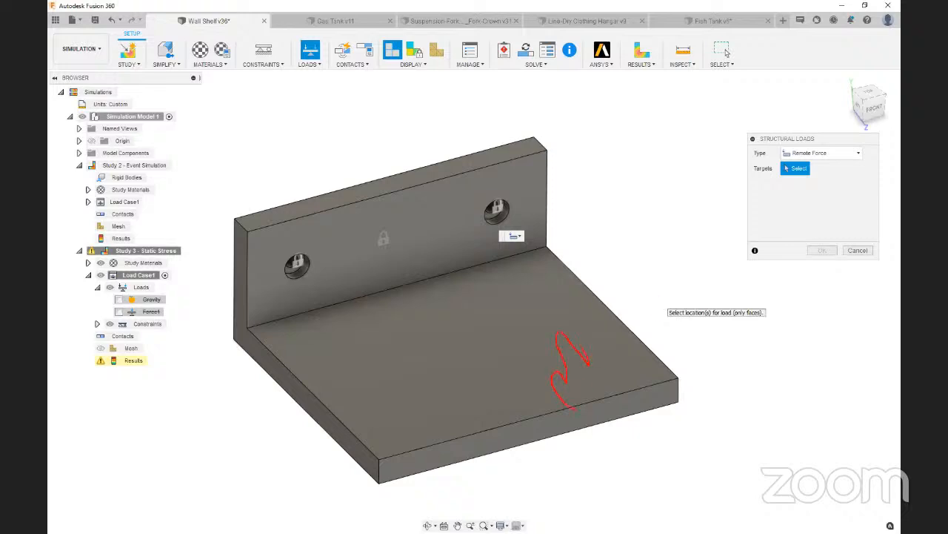
mouse_move(588, 362)
left_mouse_down()
mouse_move(580, 317)
mouse_move(594, 305)
mouse_move(618, 311)
left_mouse_up()
key("Escape")
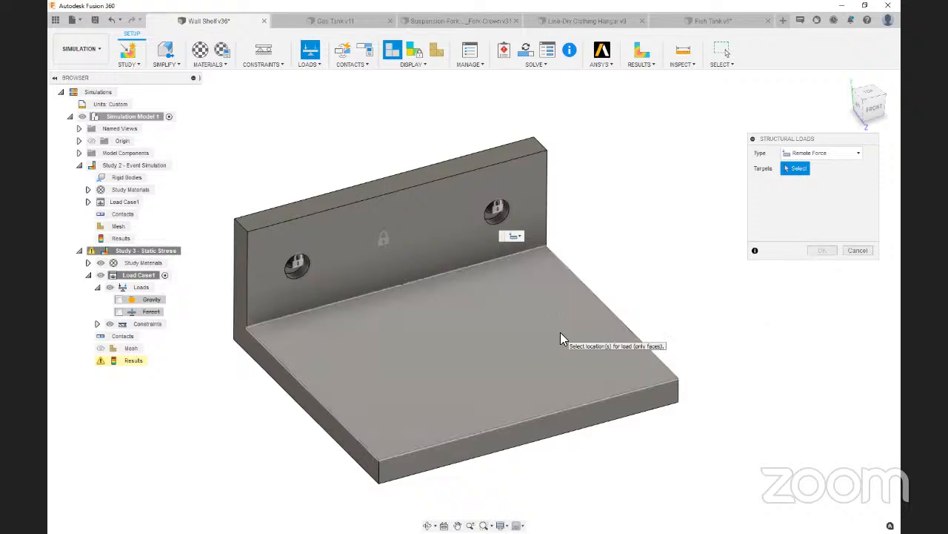
left_click(561, 334)
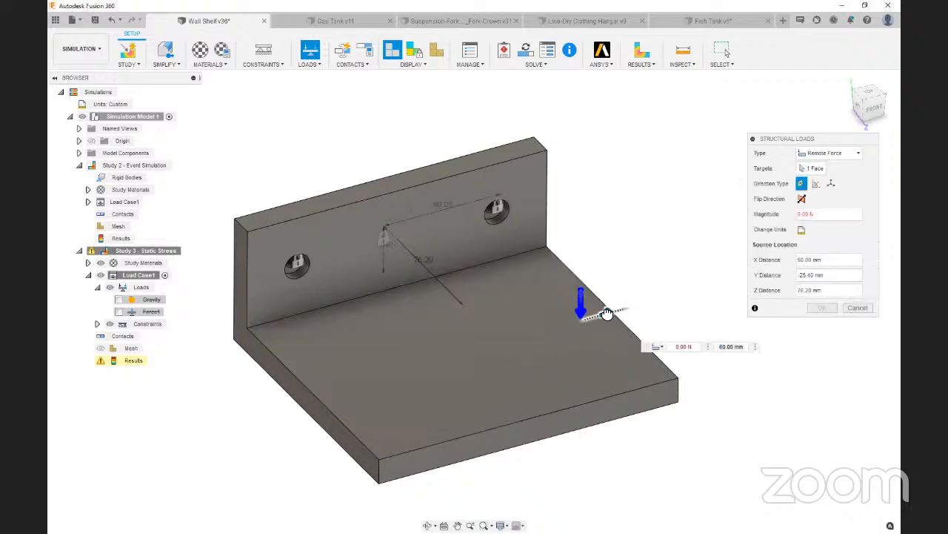
left_click_drag(606, 319, 621, 378)
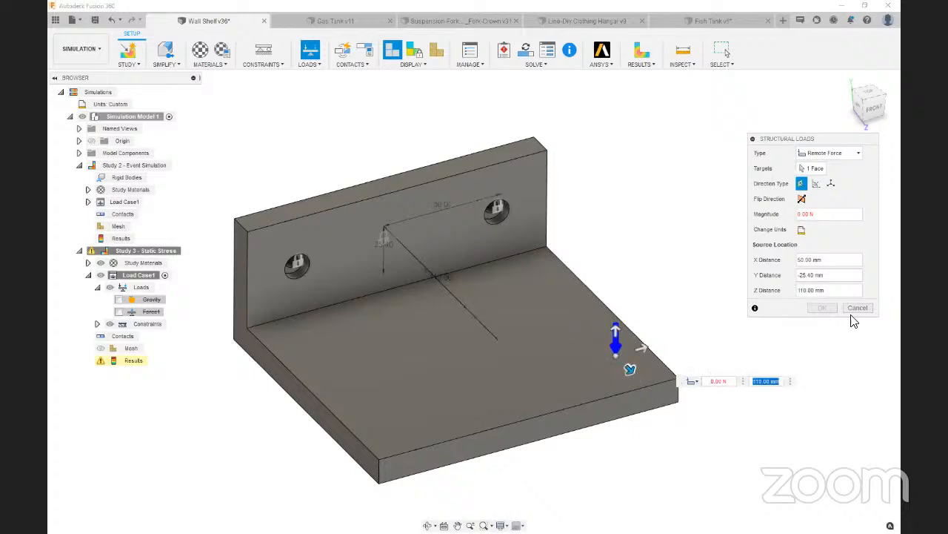
left_click(802, 231)
left_click(823, 231)
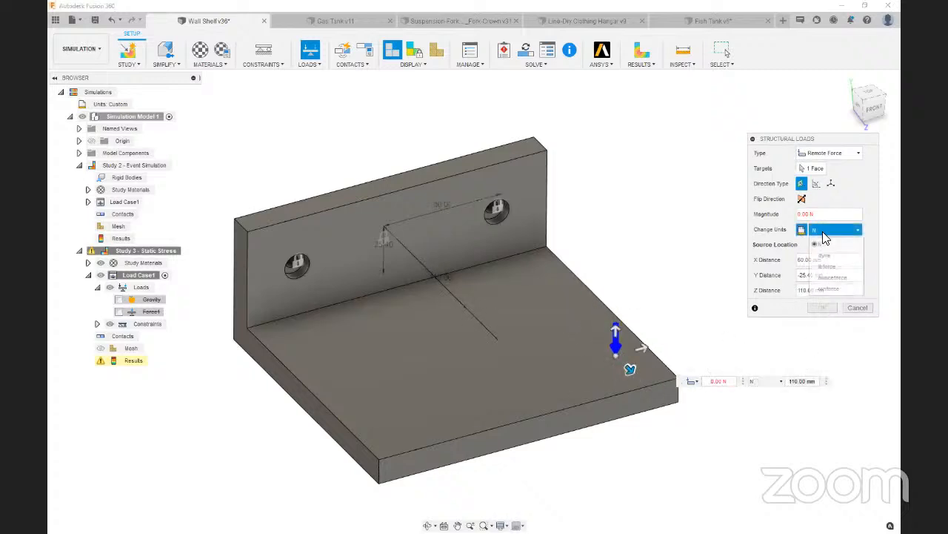
left_click(844, 220)
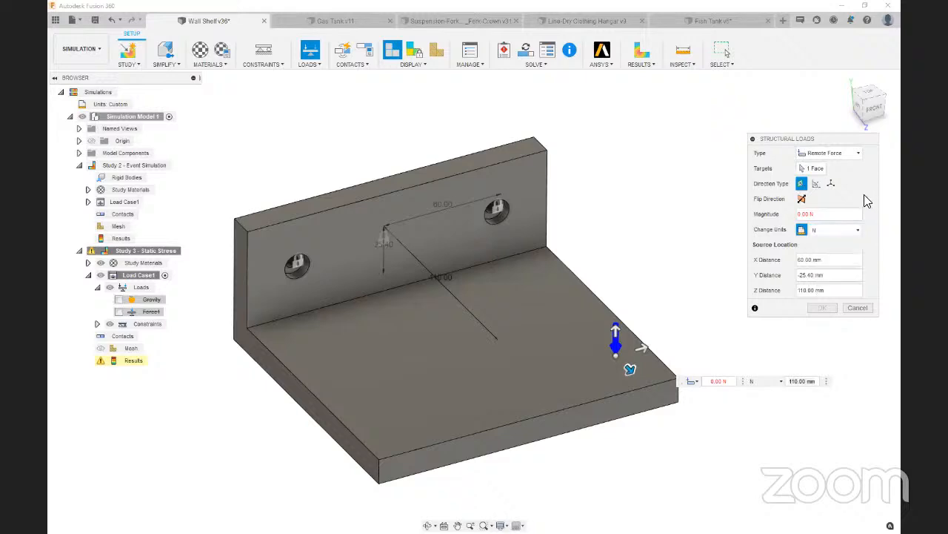
left_click(858, 308)
Place a force load on the shelf's front outer corner vertex and direct it downward with a Y angle of -55 degrees
left_click(310, 50)
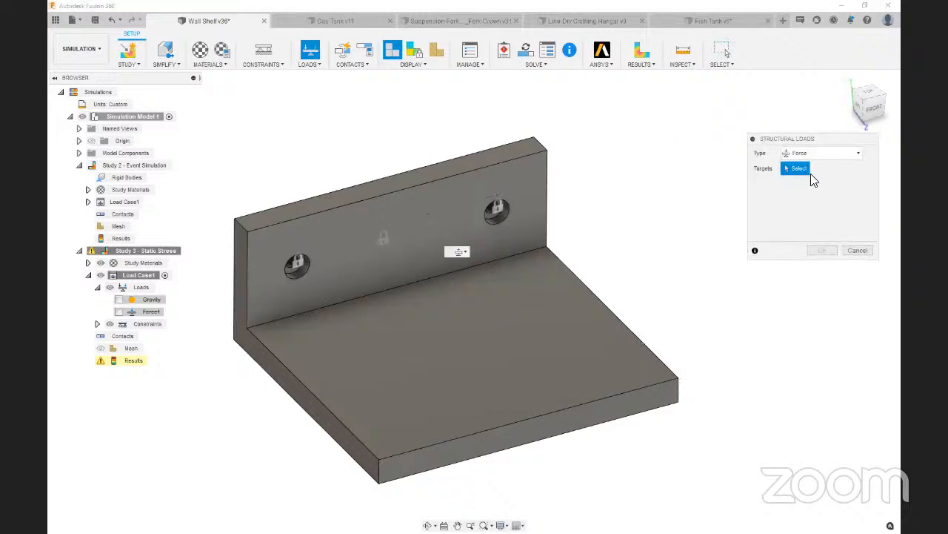
left_click(678, 384)
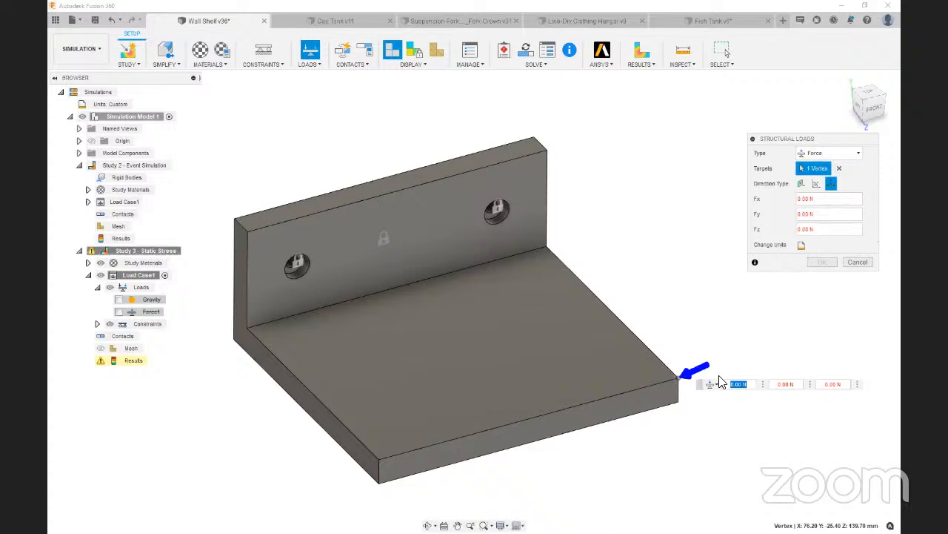
left_click(862, 128)
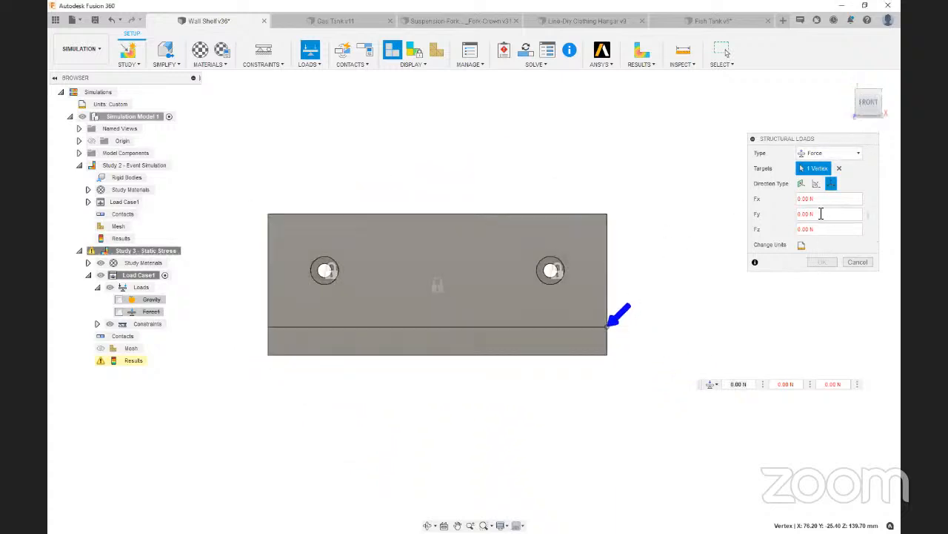
left_click(829, 186)
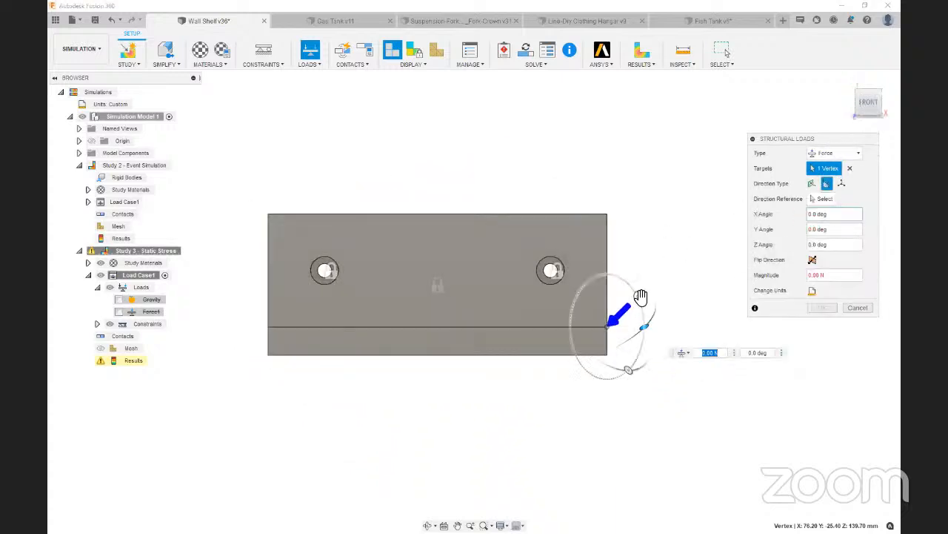
left_click_drag(639, 298, 612, 273)
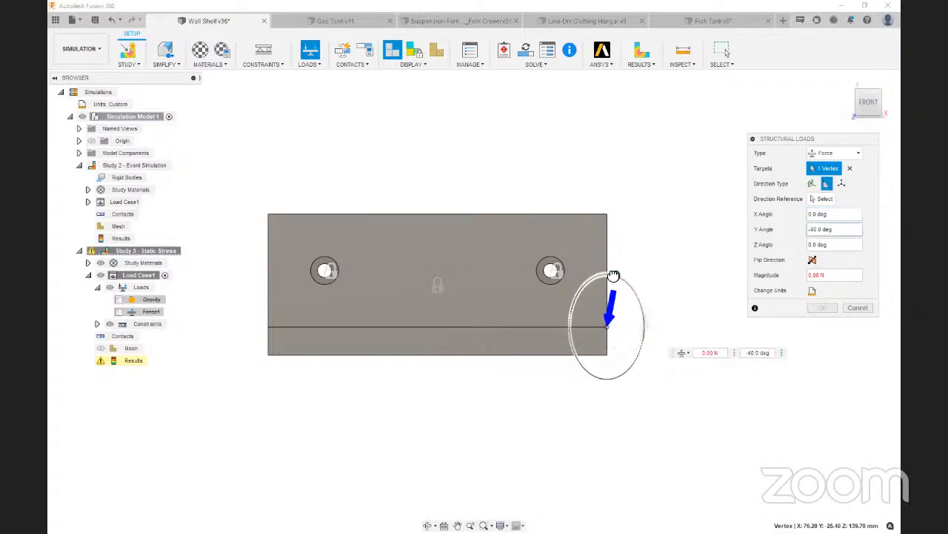
left_click(865, 98)
left_click_drag(860, 104, 845, 116)
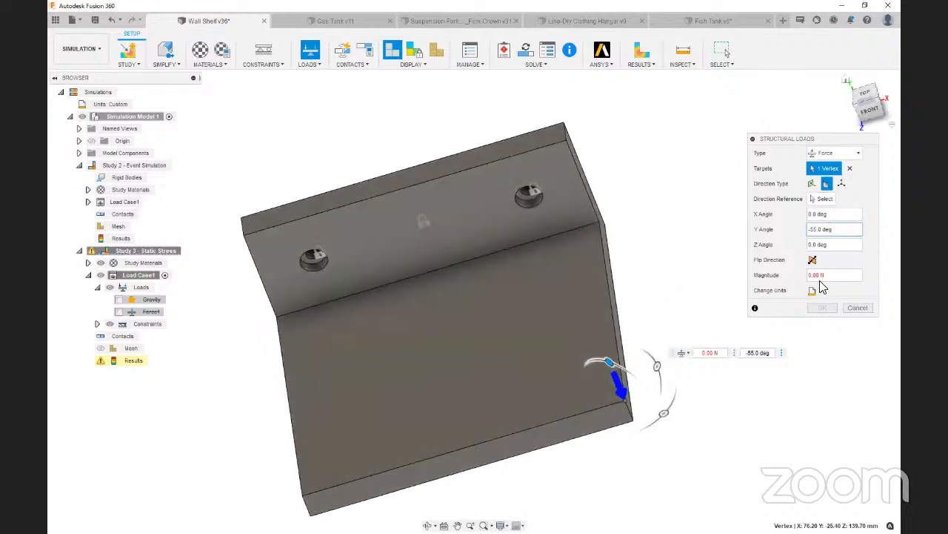
Change the corner force's units to lbforce, set its magnitude to 10, and create the load
left_click(815, 293)
left_click(841, 294)
left_click(839, 334)
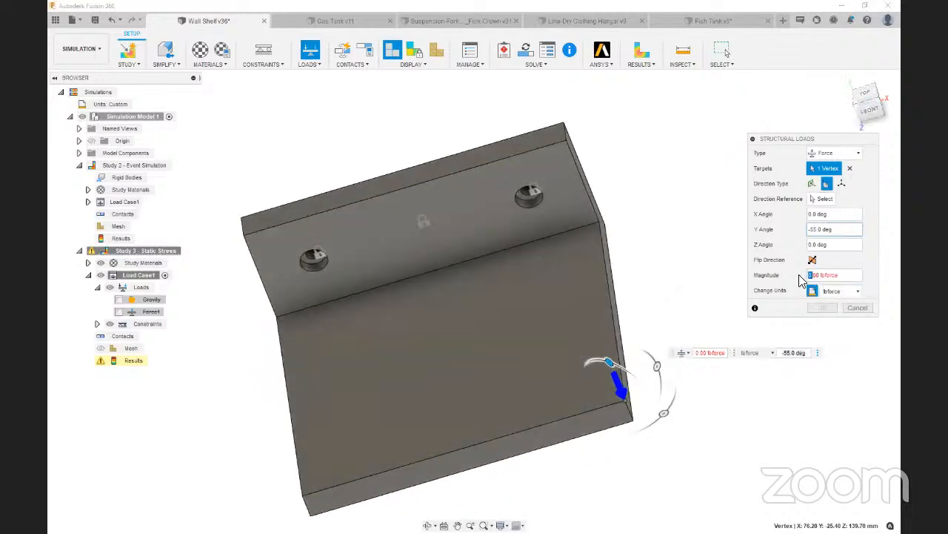
type("10")
left_click(823, 307)
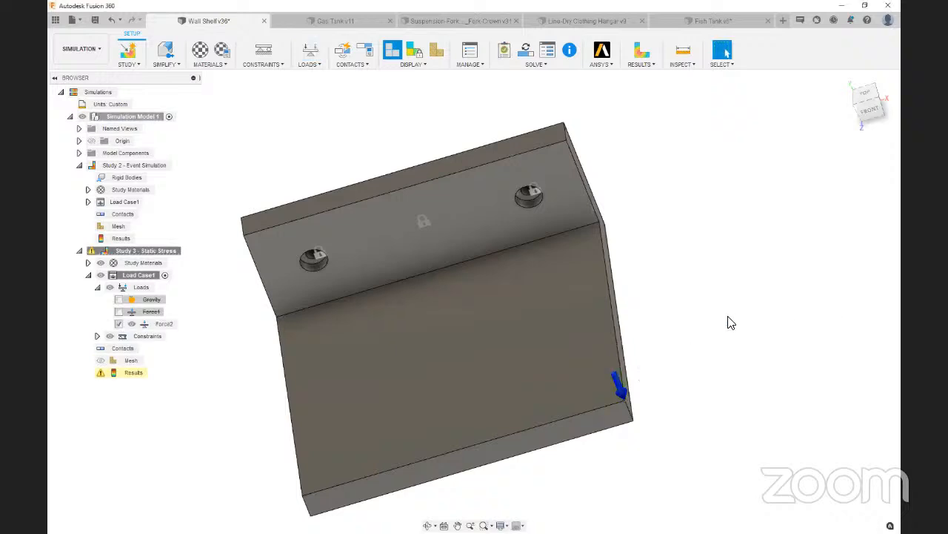
Solve the Static Stress study locally and examine the stress and deformation of the corner-loaded shelf from front and angled views
left_click(867, 107)
left_click(525, 50)
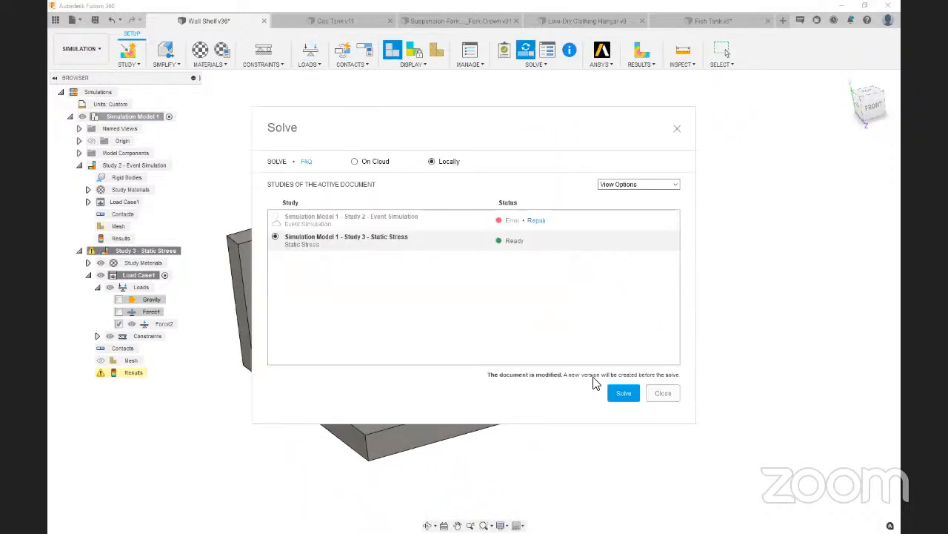
left_click(624, 393)
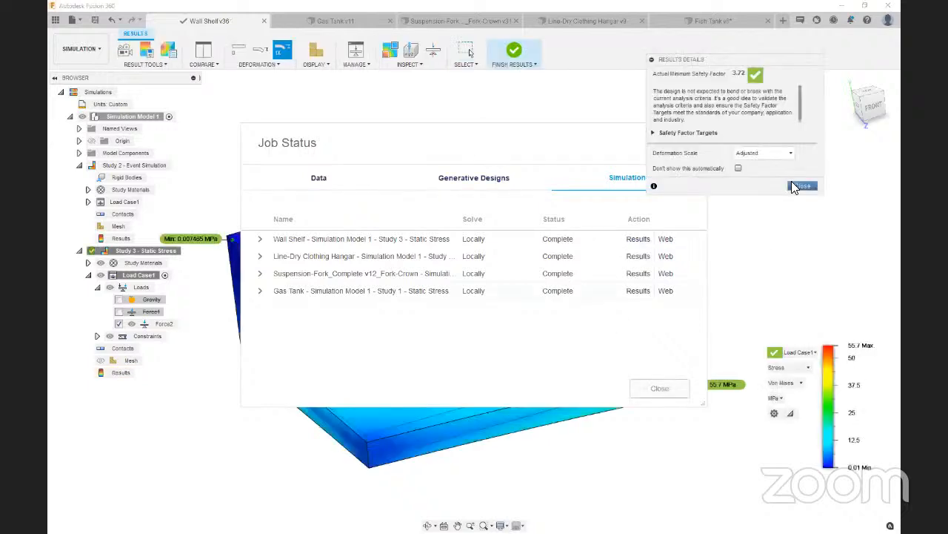
left_click(796, 185)
left_click(661, 388)
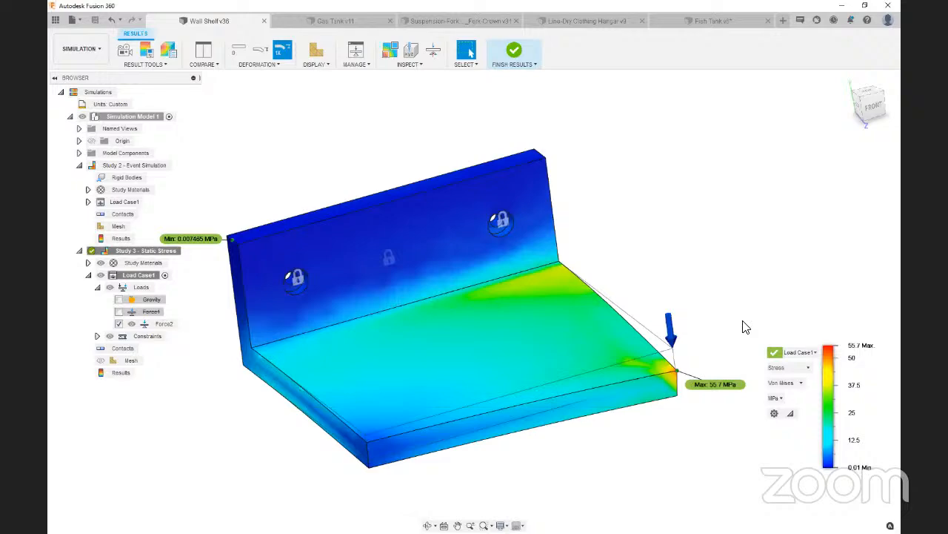
left_click(872, 105)
mouse_move(670, 375)
middle_mouse_down("shift")
mouse_move(749, 378)
mouse_move(672, 370)
middle_mouse_up("shift")
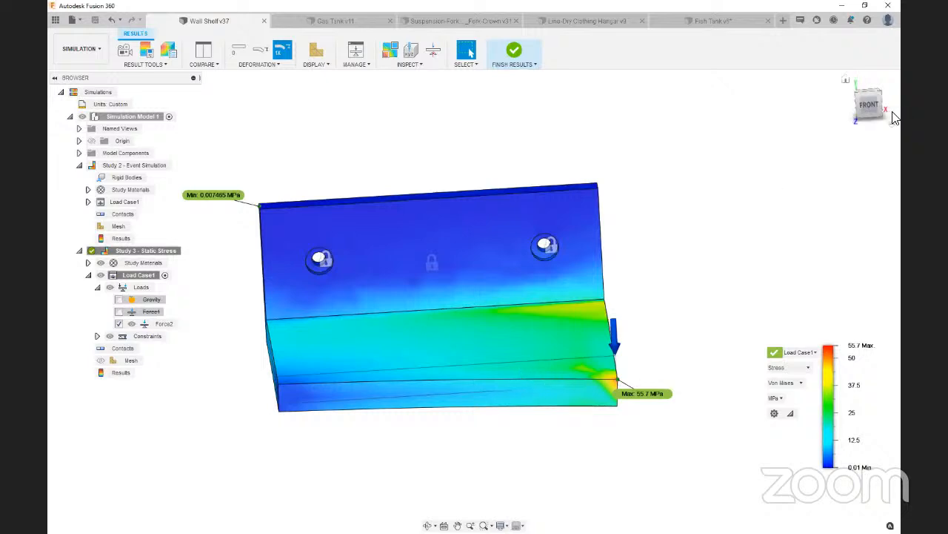
mouse_move(871, 103)
left_mouse_down()
mouse_move(889, 97)
mouse_move(899, 117)
left_mouse_up()
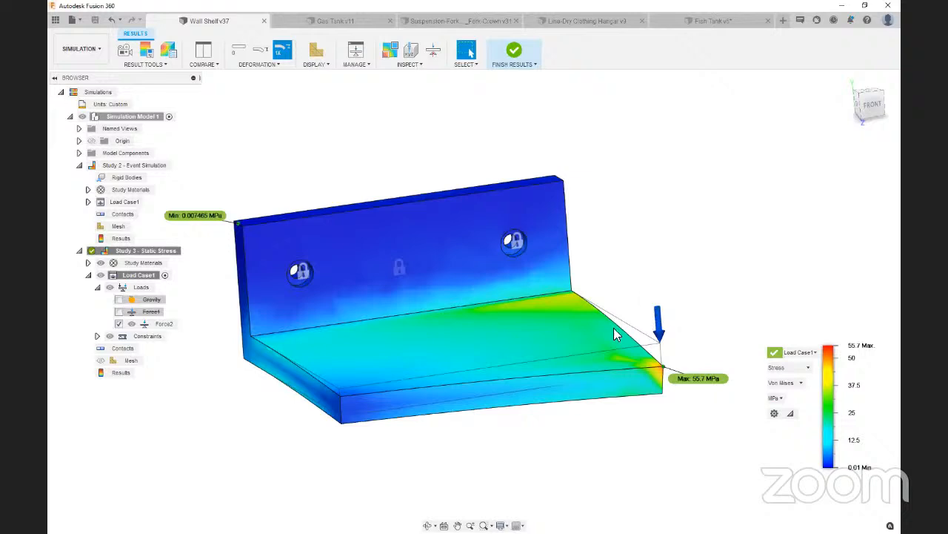
Exit the results and suppress the corner force in the load case
left_click(513, 54)
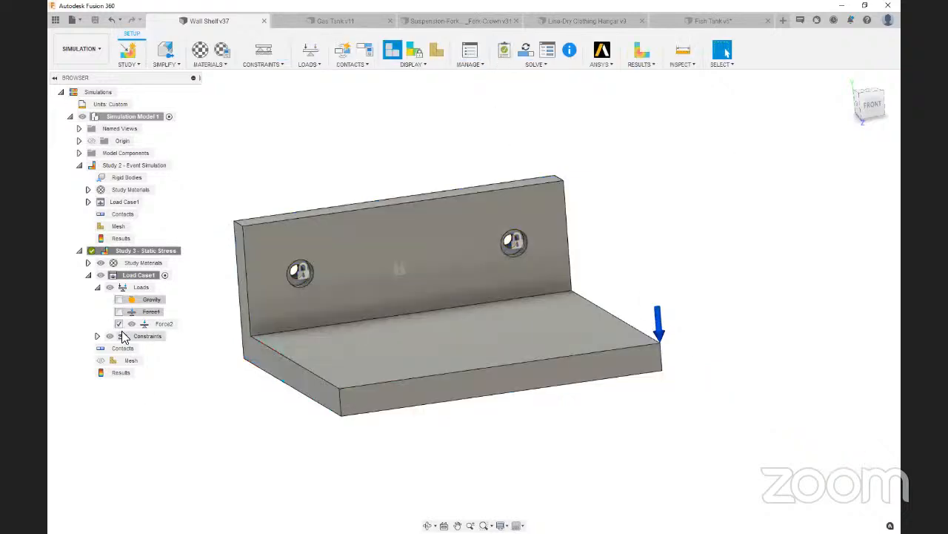
left_click(119, 323)
Place a remote force on the shelf's horizontal face, with its source at X 60 mm, Y -20 mm and Z 120 mm
left_click(310, 56)
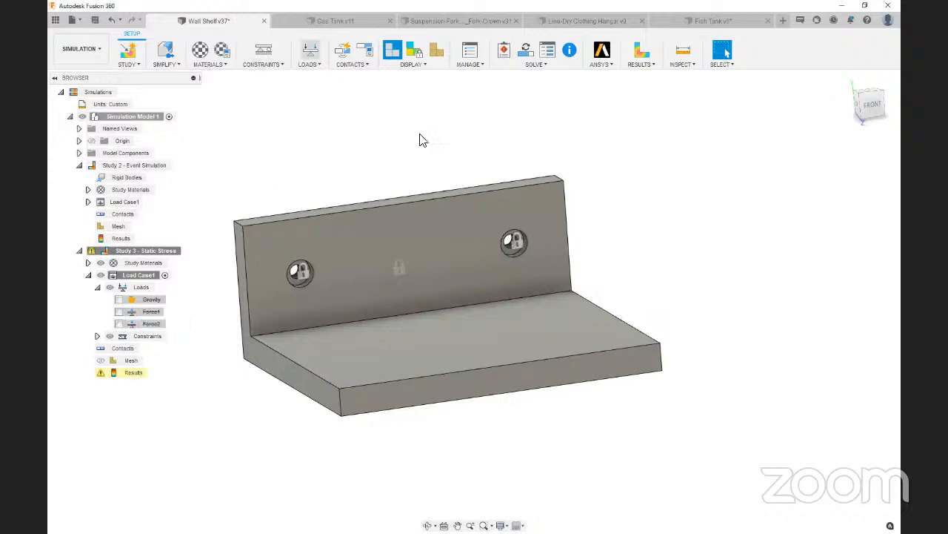
left_click(838, 156)
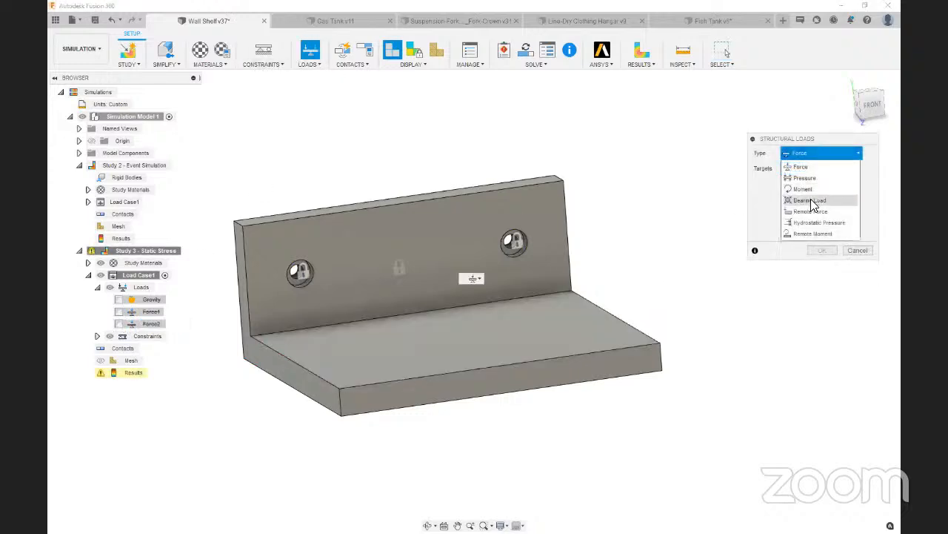
left_click(811, 211)
left_click(476, 332)
left_click_drag(477, 333, 606, 337)
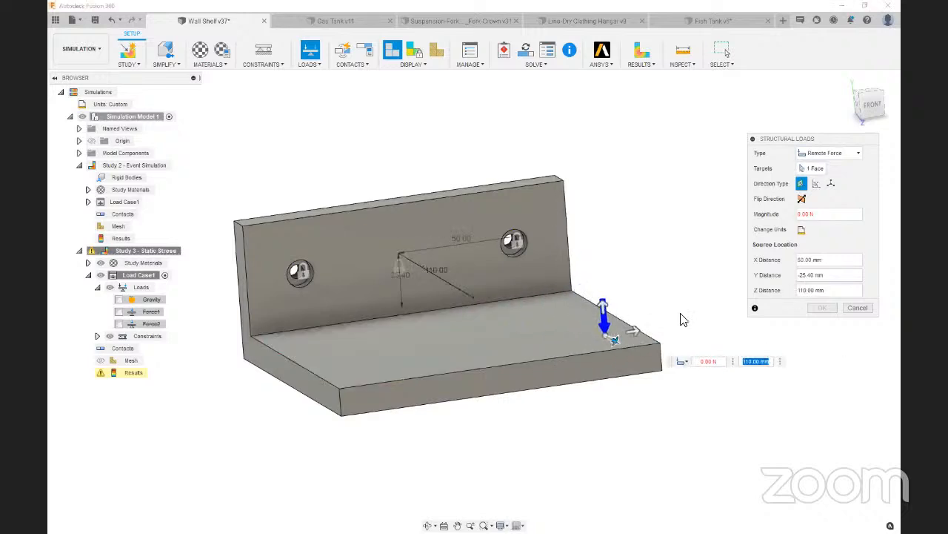
left_click(871, 114)
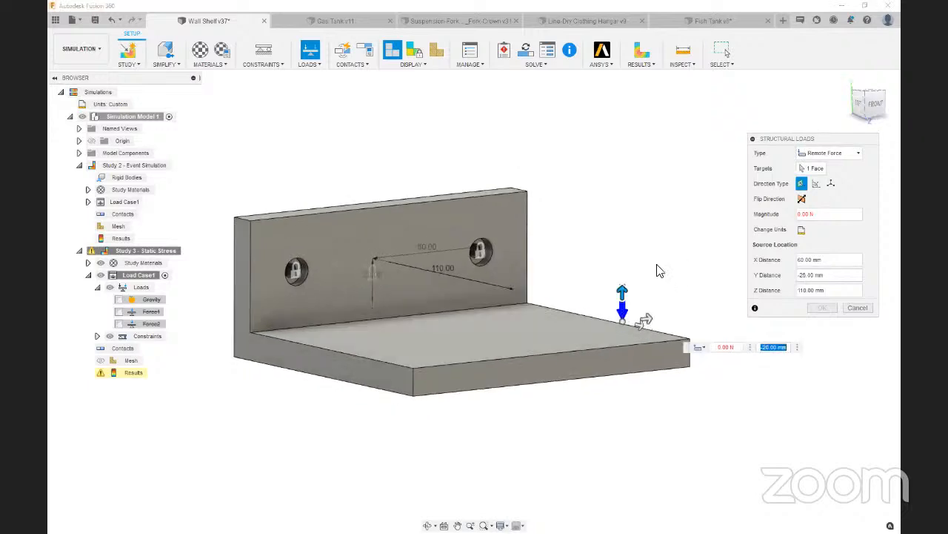
left_click_drag(876, 106, 868, 135)
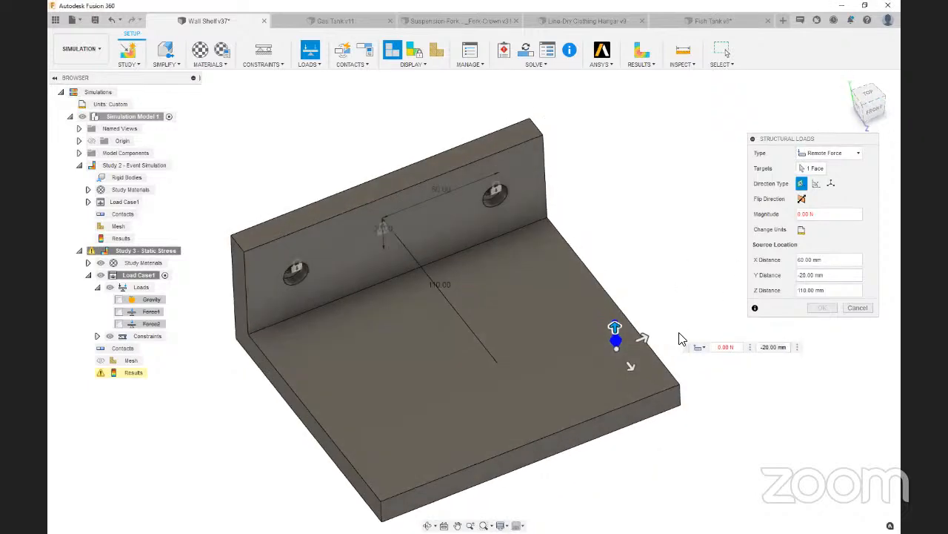
left_click_drag(631, 366, 641, 379)
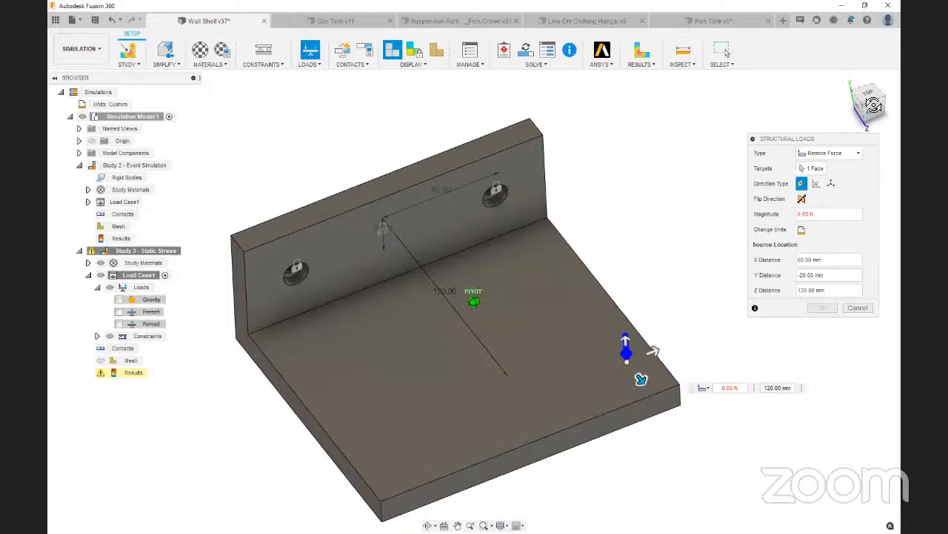
left_click(873, 105)
Change the remote force's units to lbforce, set its magnitude to 200, and create the load
left_click(803, 230)
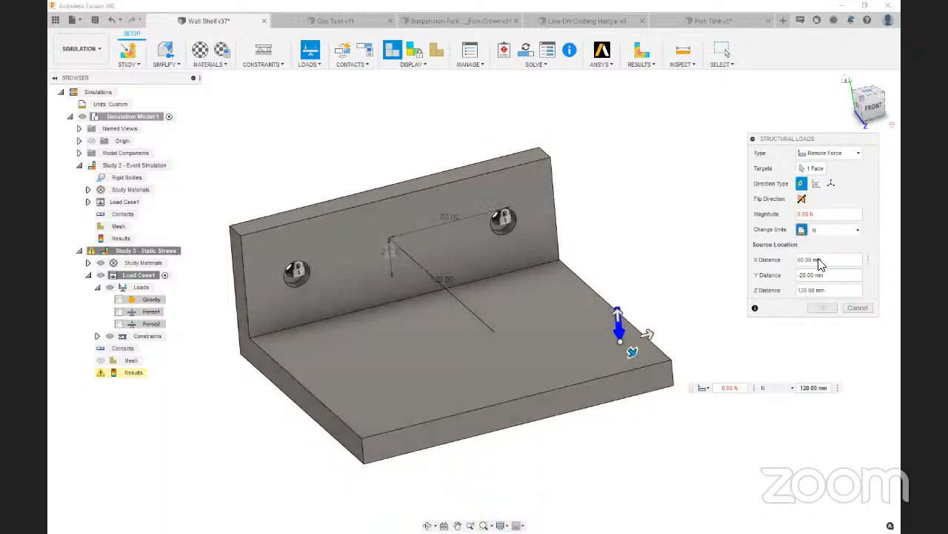
left_click(830, 230)
left_click(833, 269)
type("200")
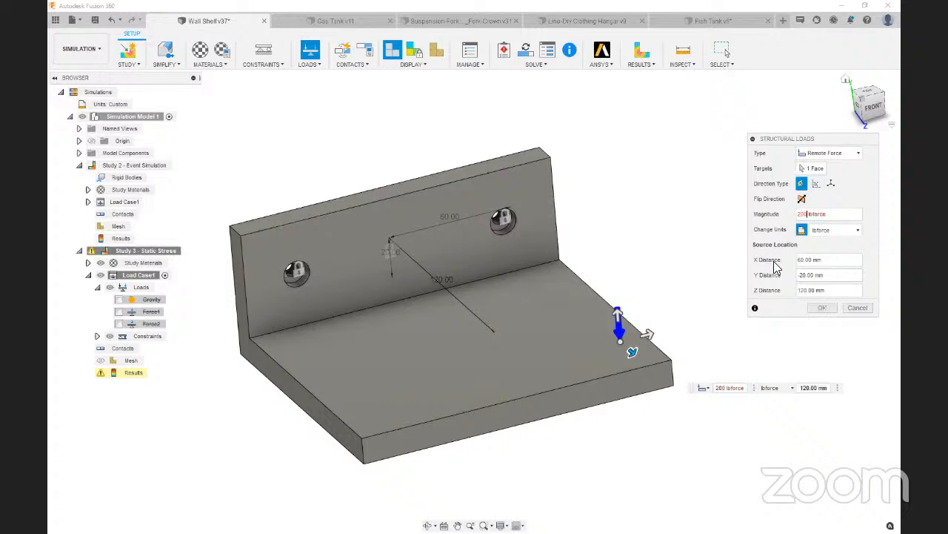
left_click(821, 307)
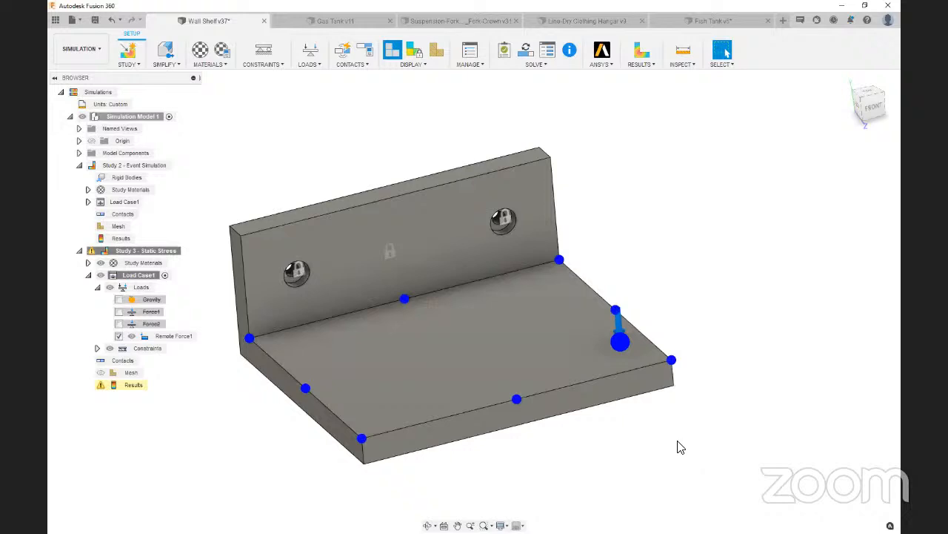
Examine how the remote force's source point connects to the shelf's horizontal face
left_click(621, 349)
left_click(697, 468)
left_click(620, 342)
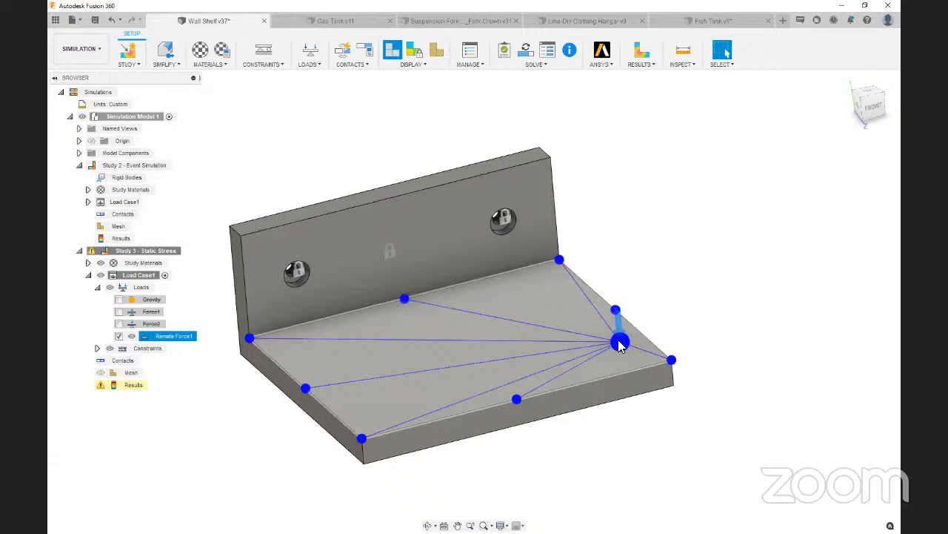
left_click(736, 340)
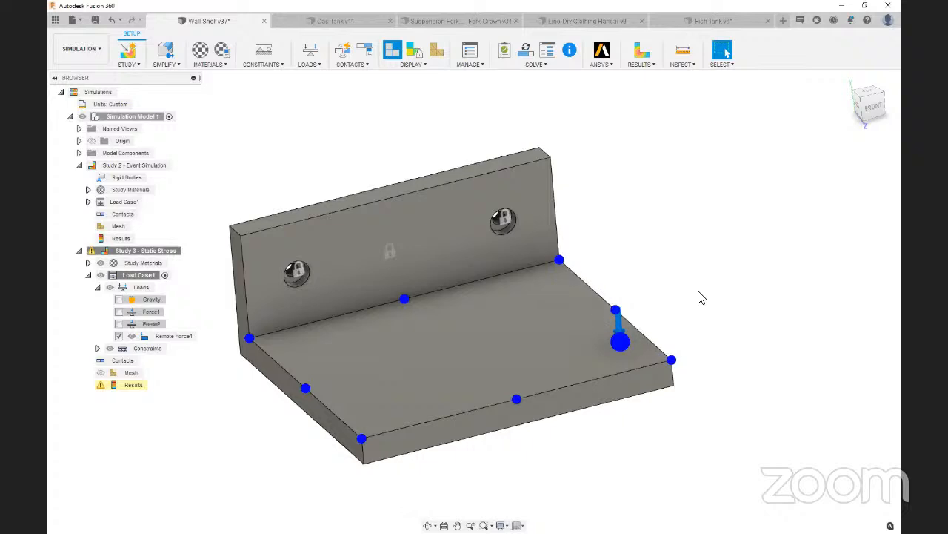
Solve the Static Stress study and examine the stress on the shelf under the remote force
mouse_move(871, 102)
left_mouse_down()
mouse_move(868, 116)
mouse_move(871, 109)
left_mouse_up()
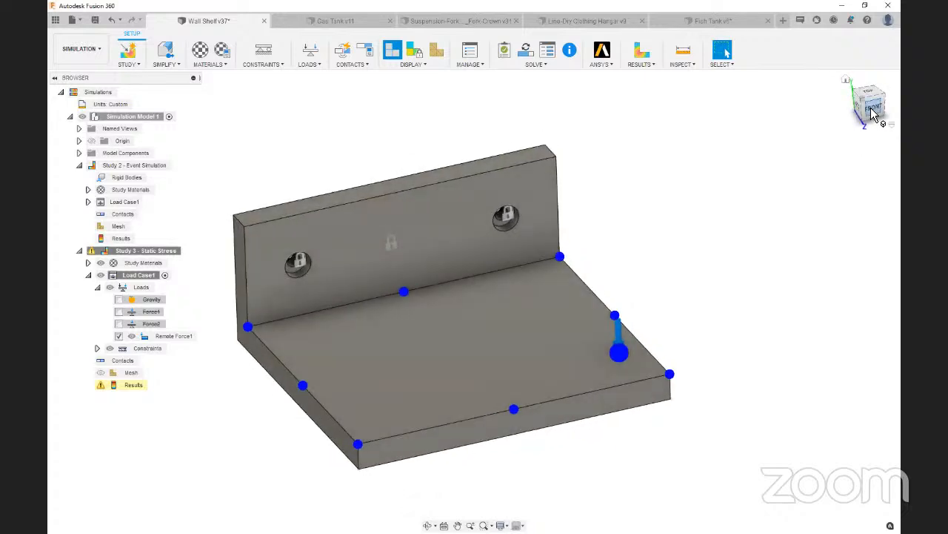
left_click(529, 52)
left_click(621, 393)
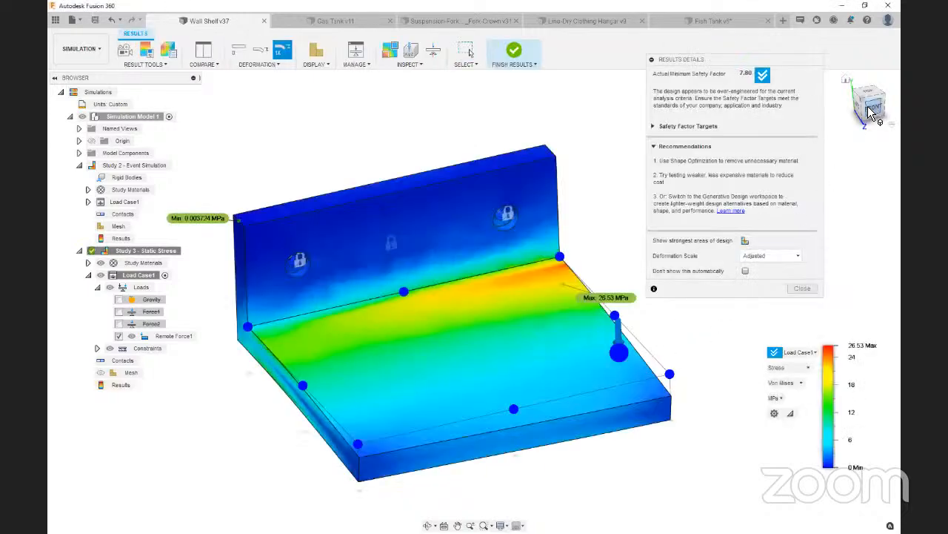
left_click_drag(864, 100, 896, 117)
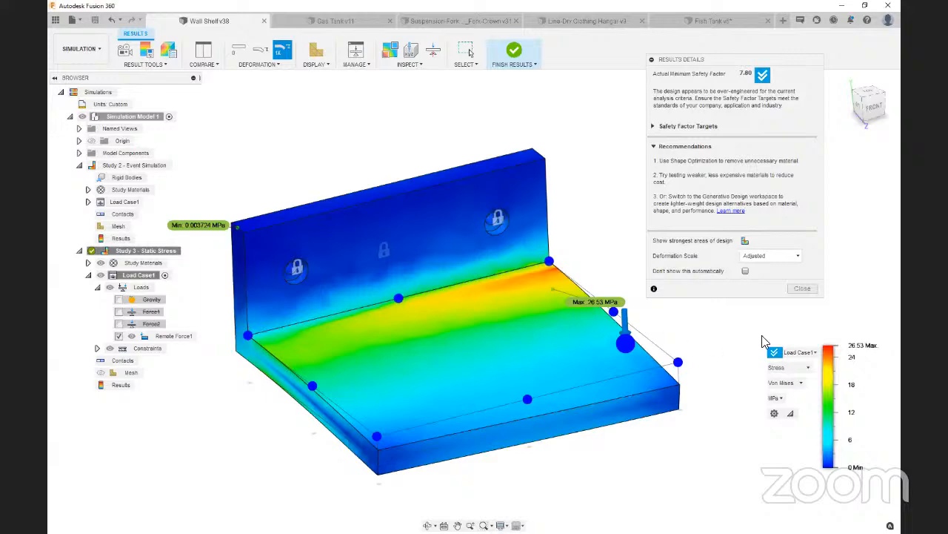
Play the deformation animation of the remotely loaded shelf from a low front angle and close it
left_click_drag(877, 115, 864, 109)
left_click(125, 49)
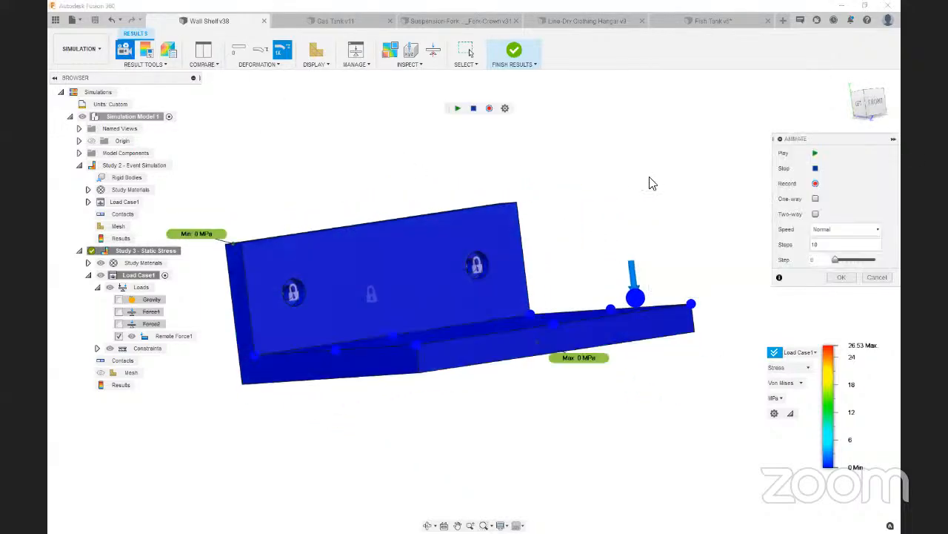
left_click(814, 154)
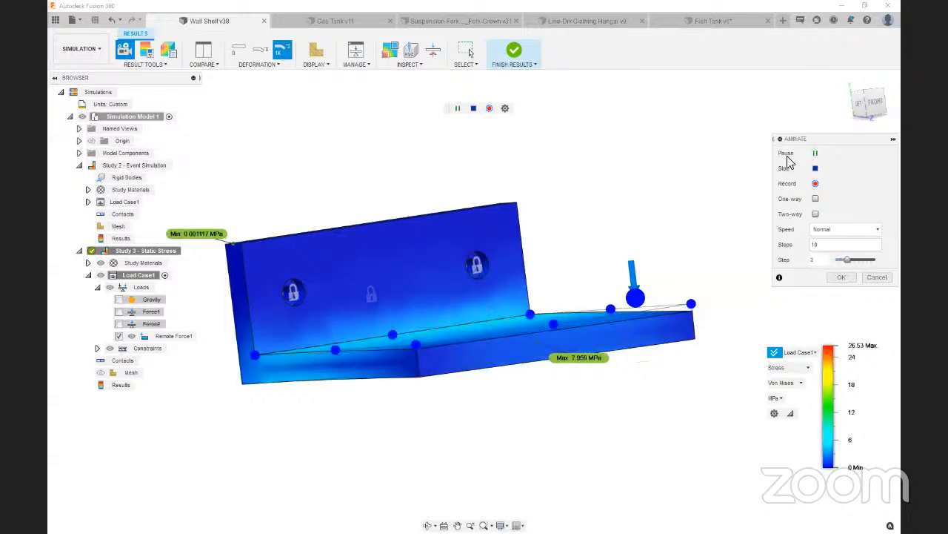
left_click(877, 277)
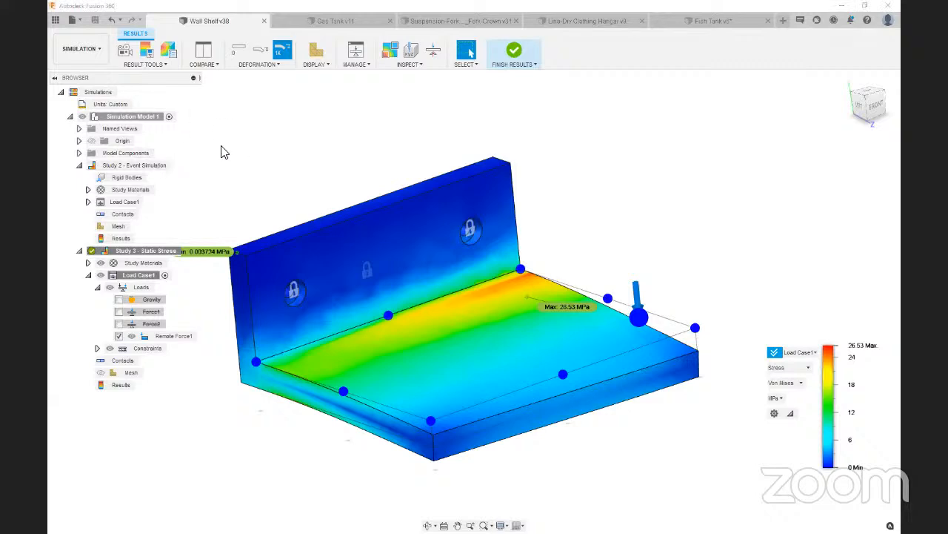
Switch to the Fish Tank design and create a Static Stress study for it in the Simulation workspace
left_click(695, 22)
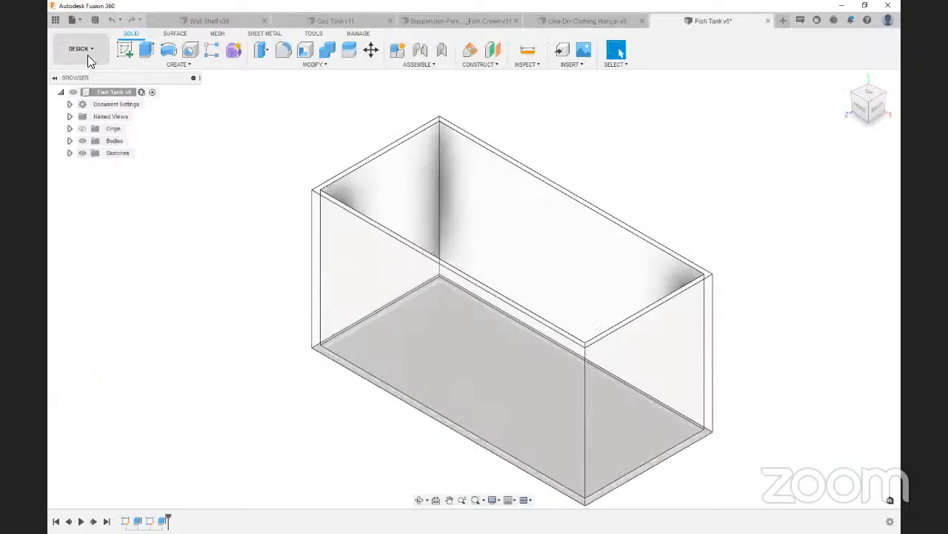
left_click(87, 55)
left_click(80, 142)
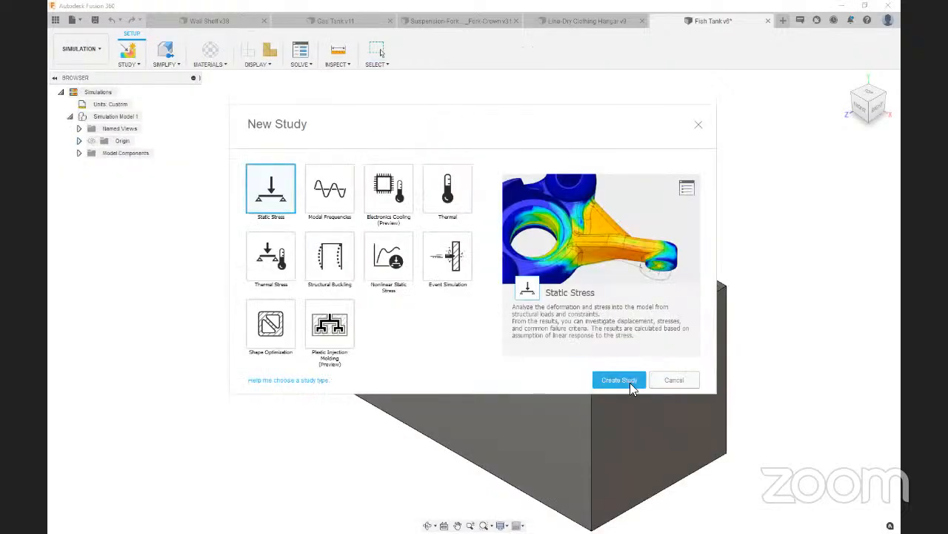
left_click(629, 382)
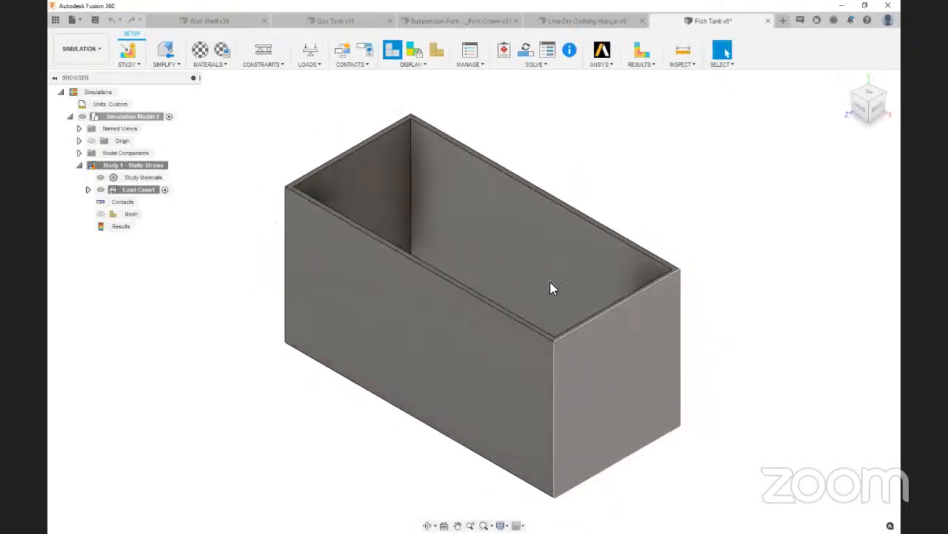
Set the fish tank's study material to Glass
left_click(200, 50)
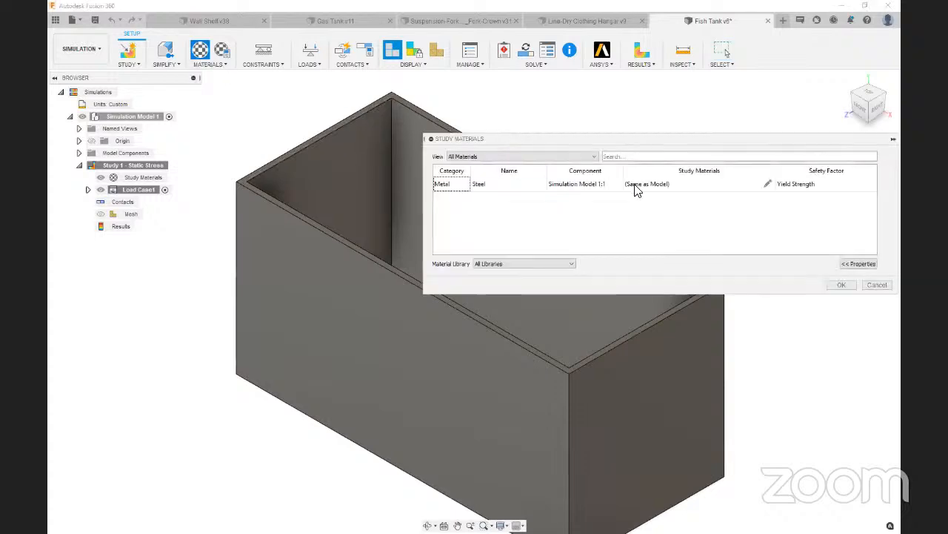
left_click(656, 190)
left_click(670, 188)
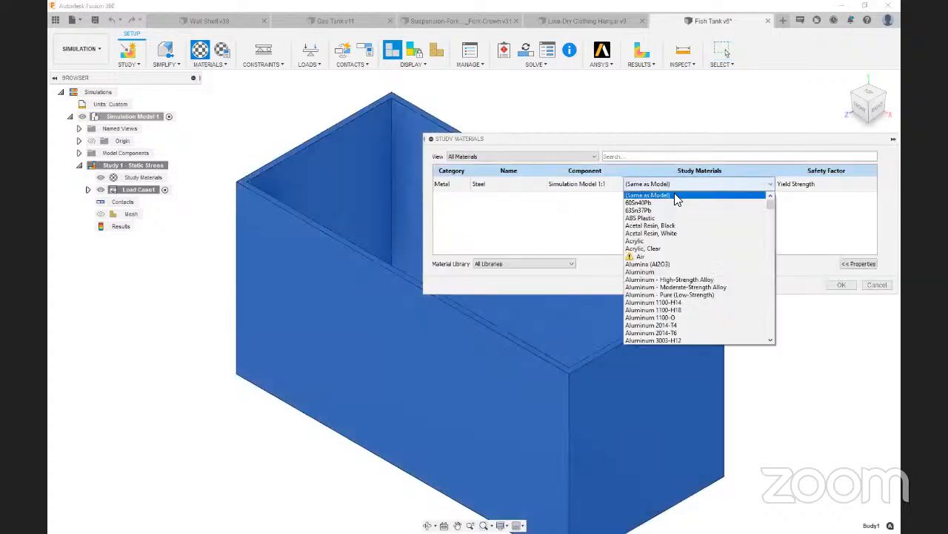
type("gl")
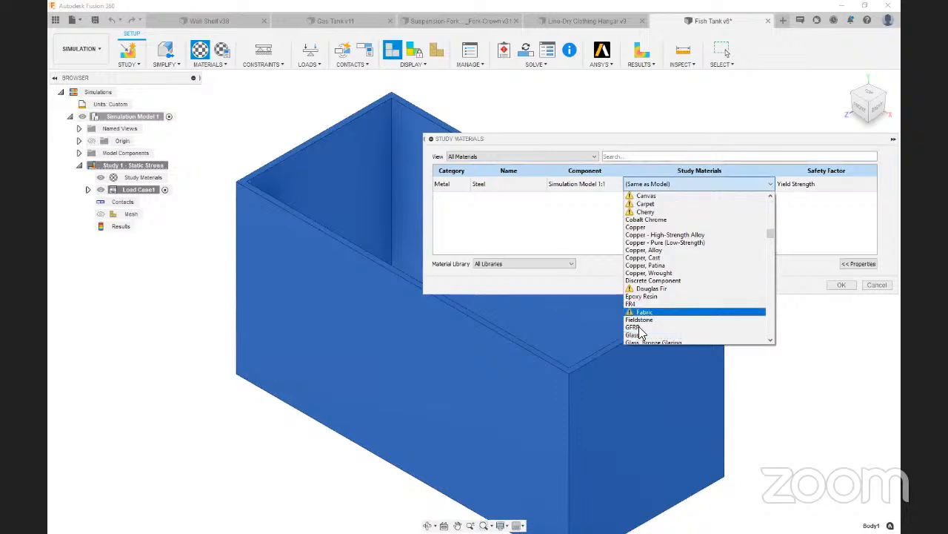
left_click(639, 335)
left_click(848, 284)
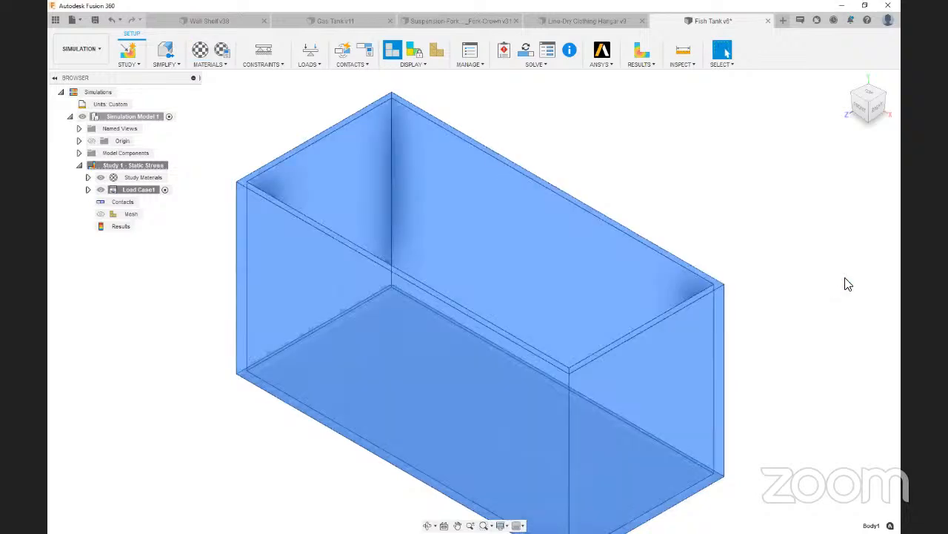
Apply a Fixed structural constraint to the underside of the fish tank
scroll(738, 195, "down", 4)
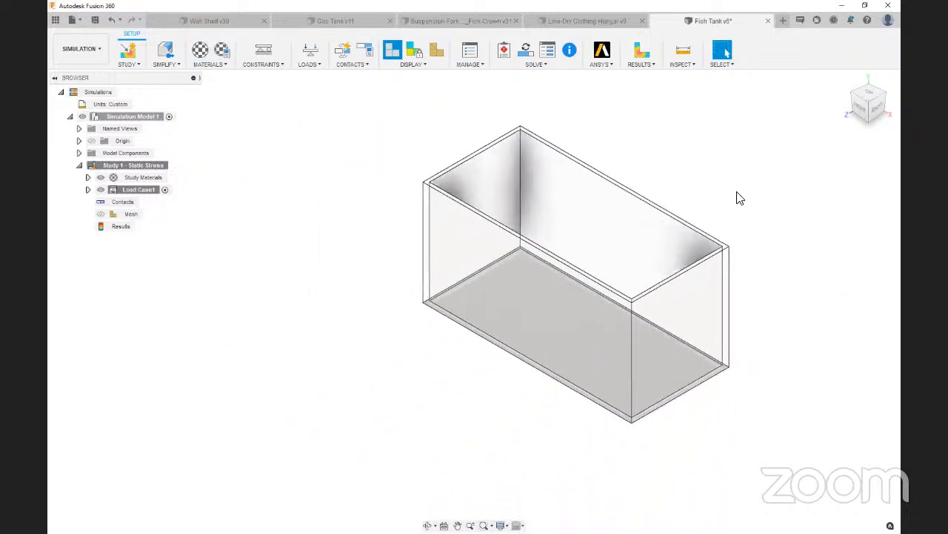
scroll(733, 194, "up", 2)
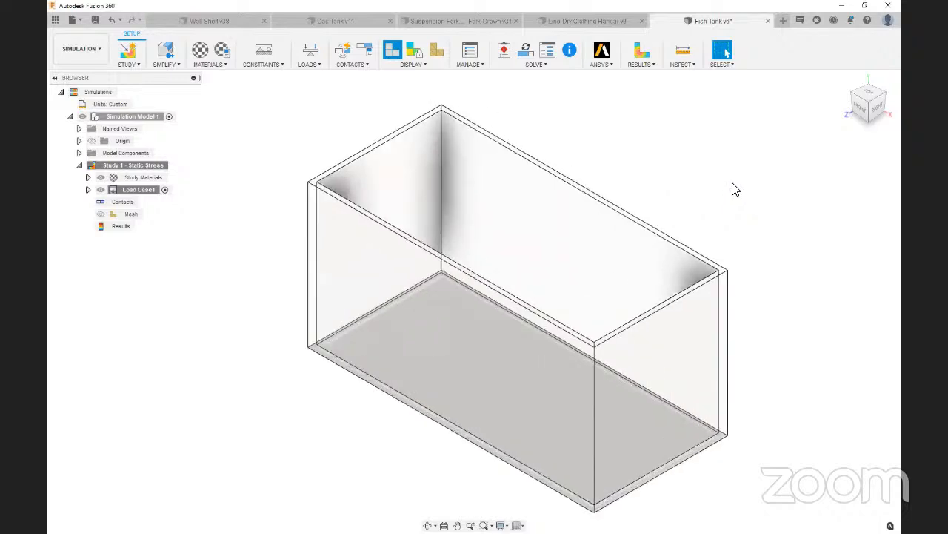
left_click(263, 57)
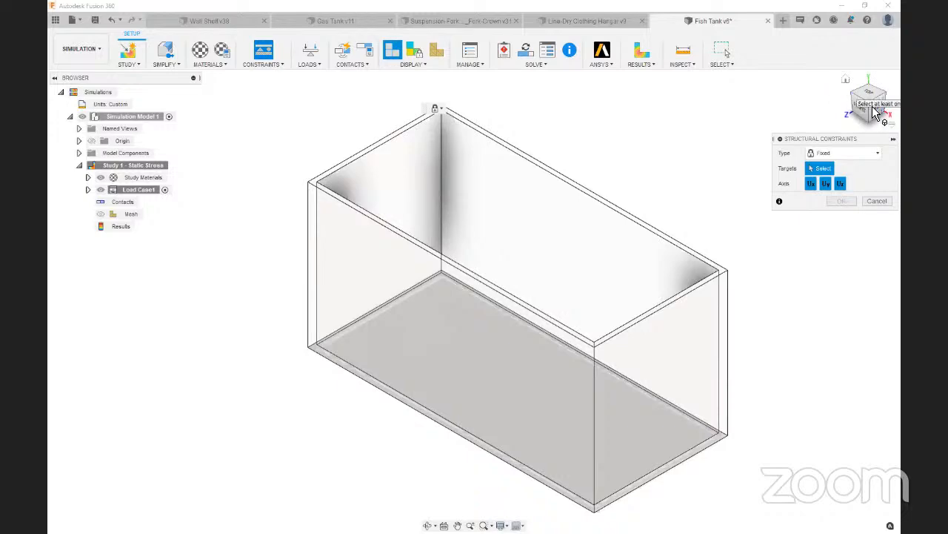
left_click_drag(874, 106, 866, 85)
left_click(529, 369)
left_click(838, 200)
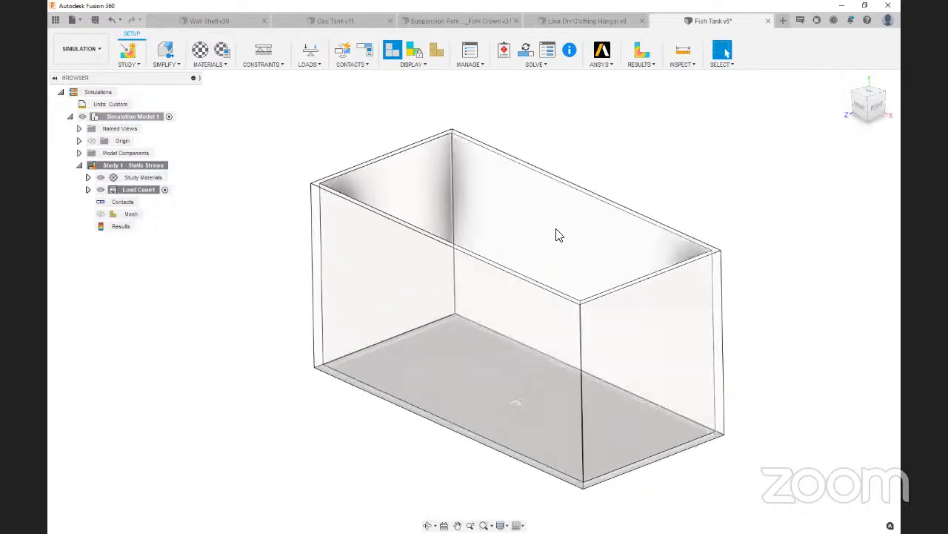
scroll(414, 267, "down", 2)
scroll(556, 226, "up", 3)
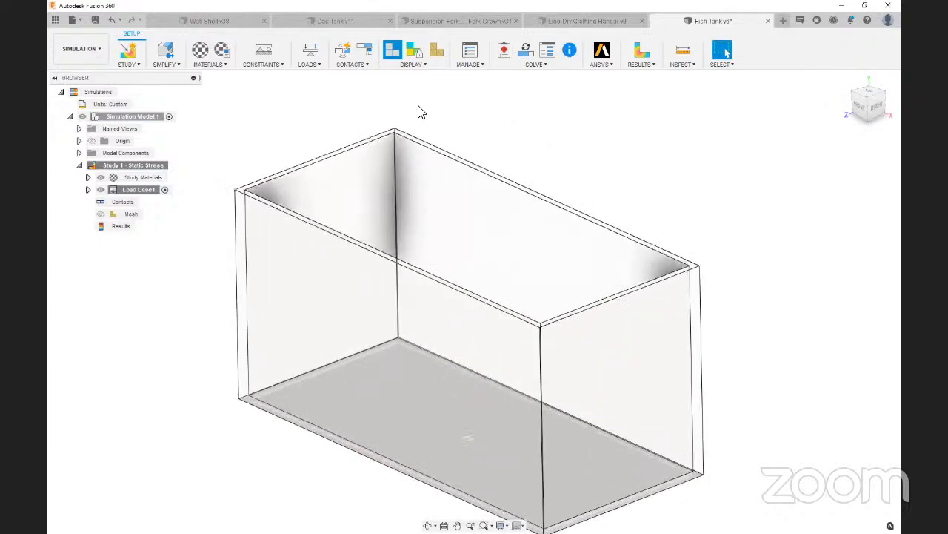
left_click(308, 52)
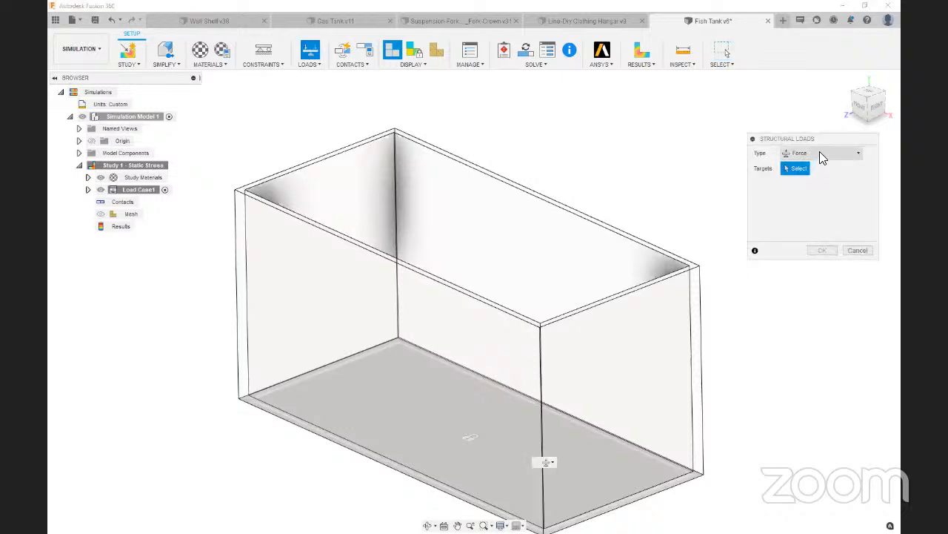
left_click(821, 153)
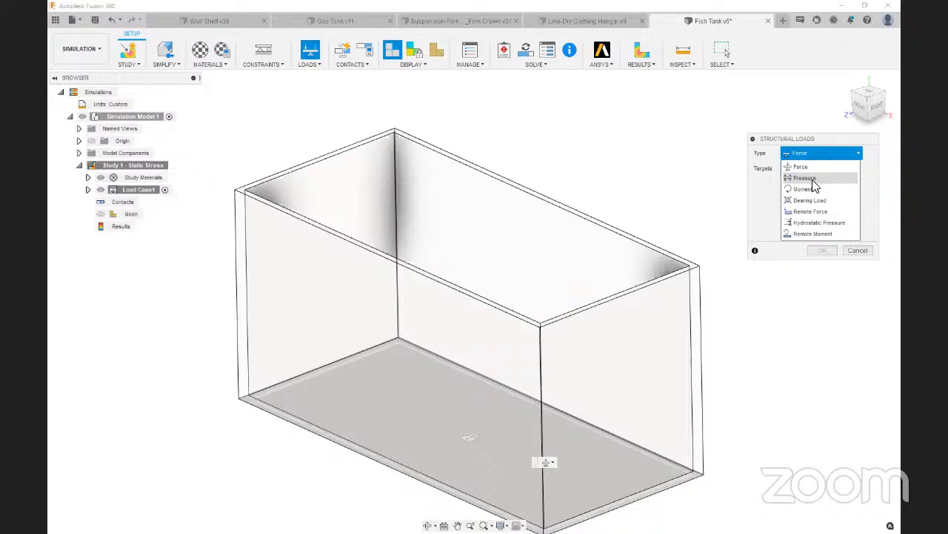
left_click(819, 224)
left_click(563, 282)
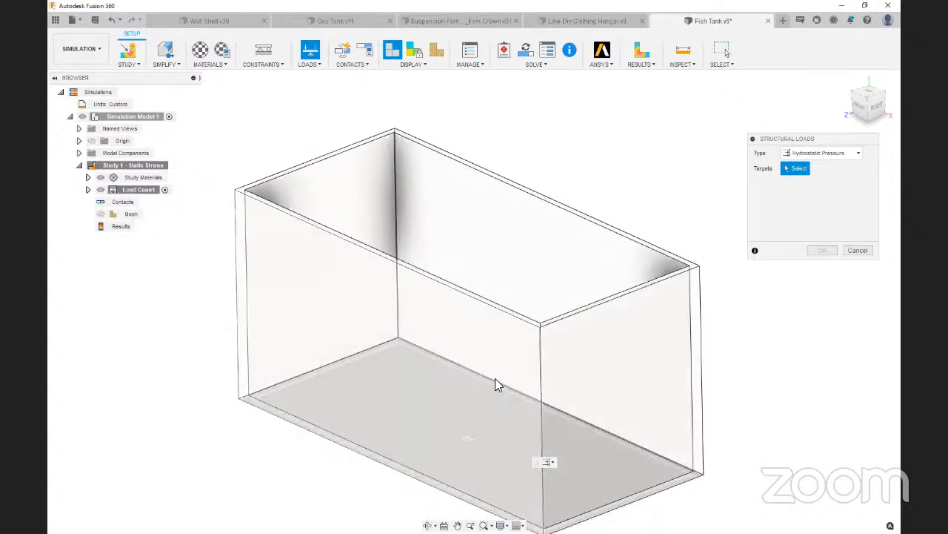
Enable the suppressed gravity load in the fish tank's load case
left_click(88, 190)
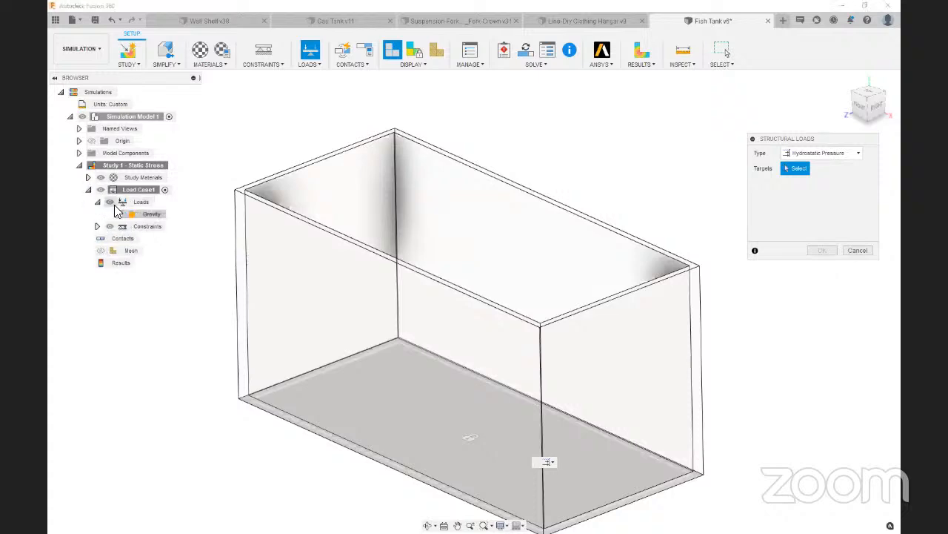
left_click(118, 215)
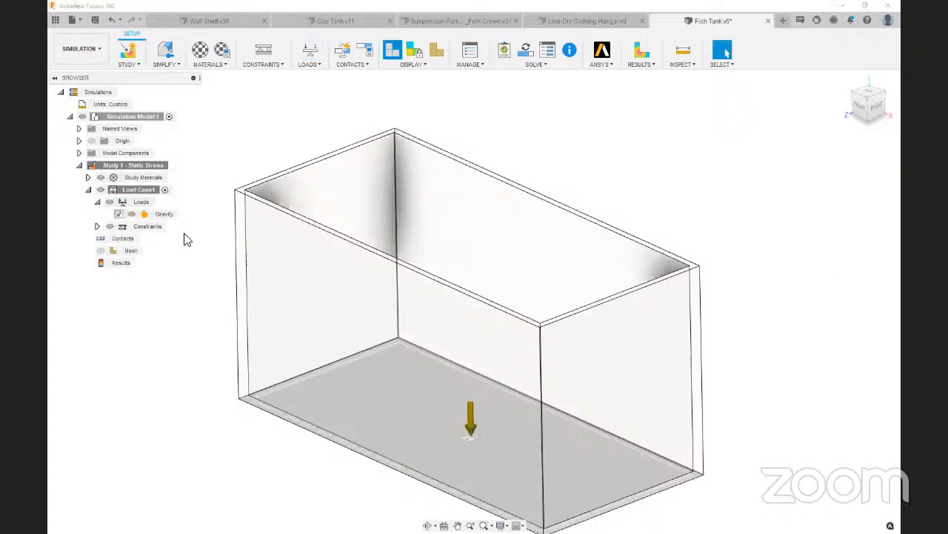
Start a Hydrostatic Pressure load and target the tank's four inner walls and its inner floor
left_click(321, 55)
left_click(836, 154)
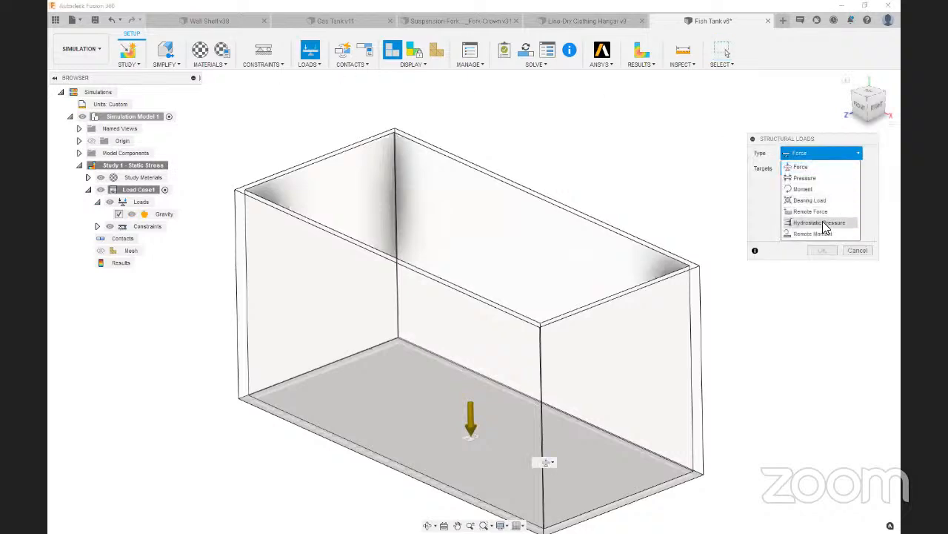
left_click(822, 222)
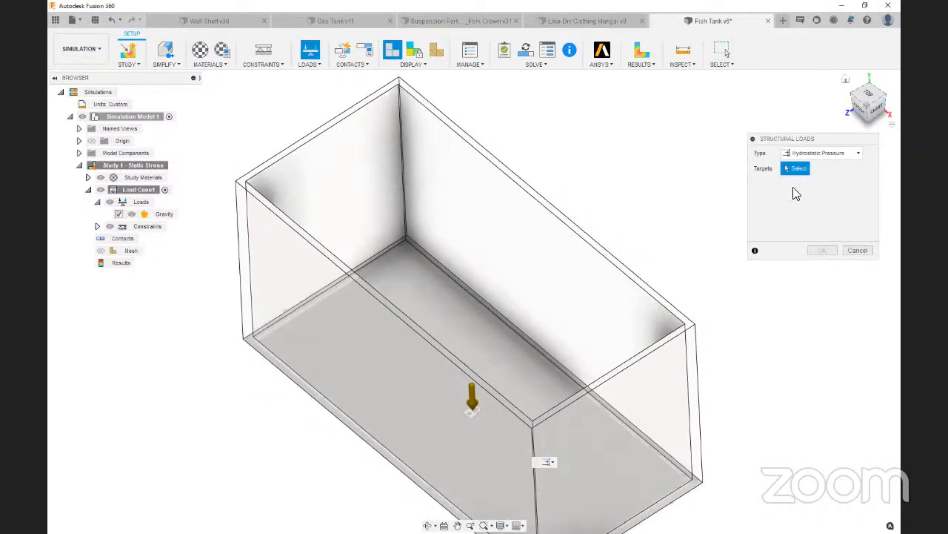
left_click(430, 231)
left_click(356, 214)
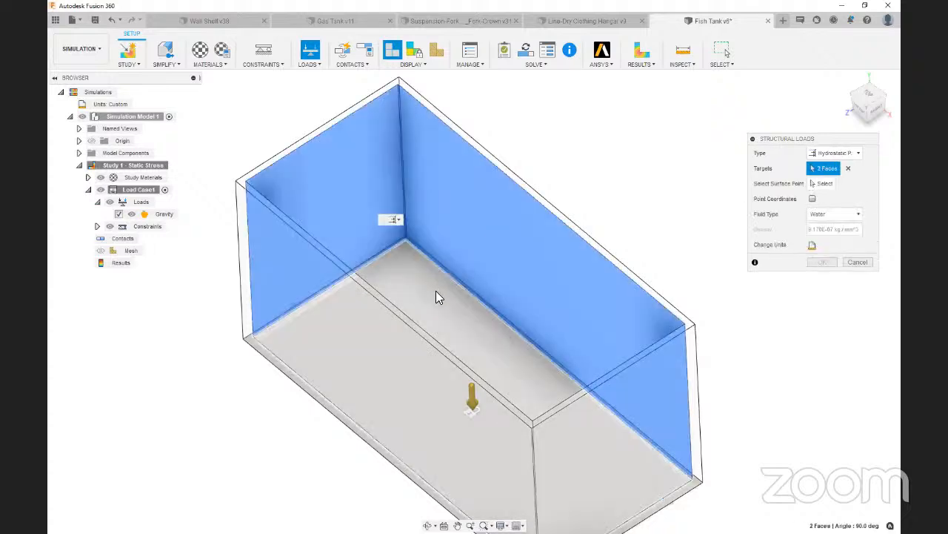
left_click(437, 293)
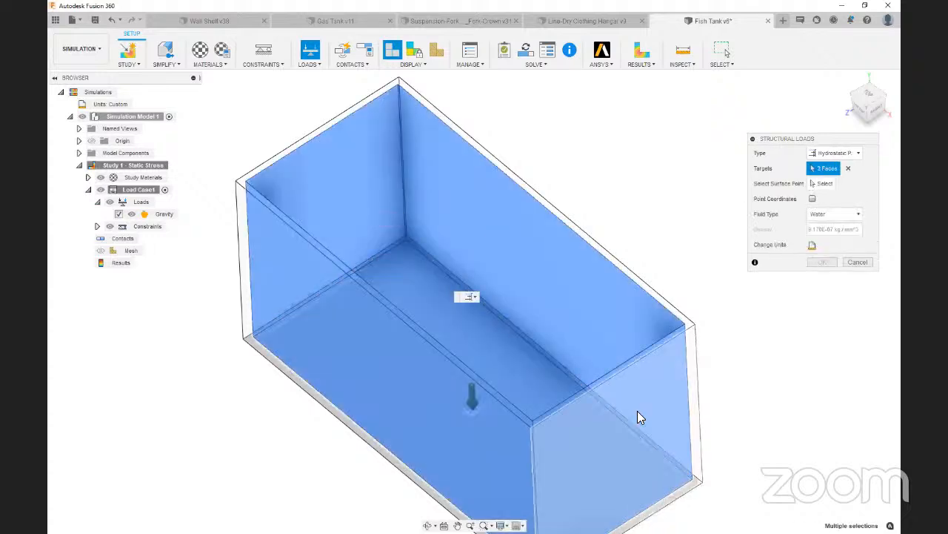
left_click(588, 443)
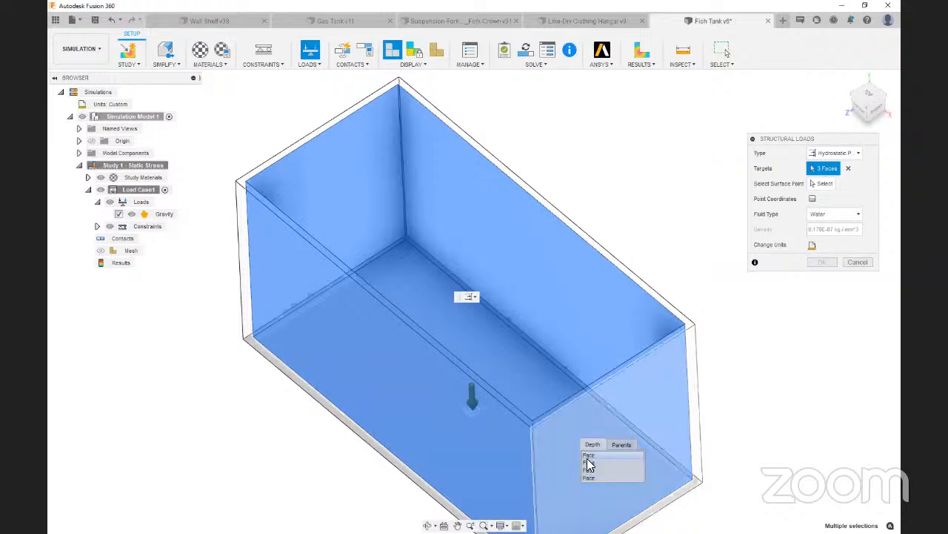
left_click(589, 463)
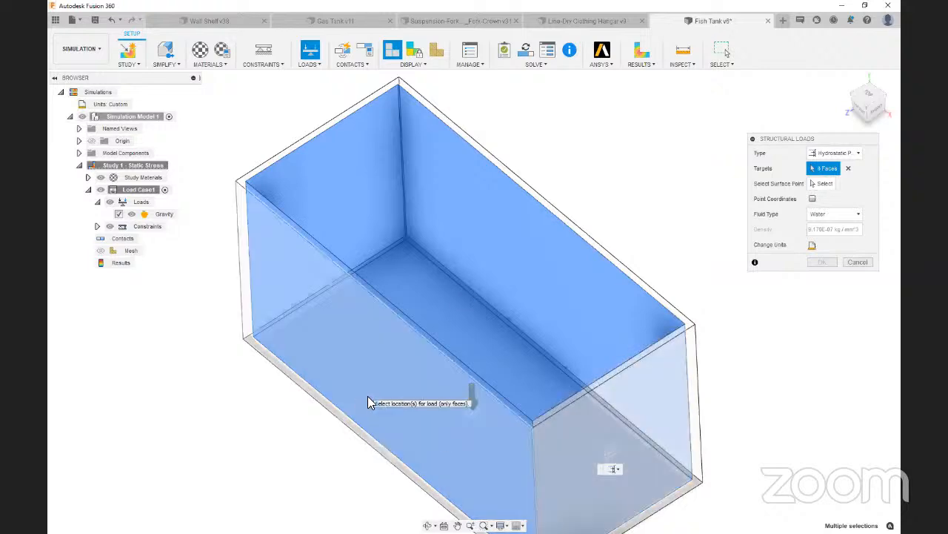
left_click(368, 396)
left_click(375, 428)
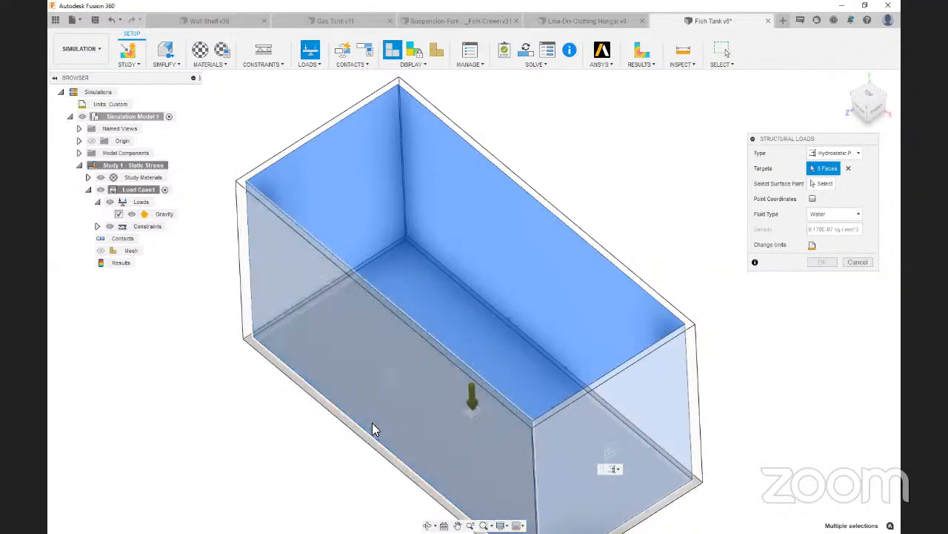
Set the hydrostatic load's surface point to the inner back-left corner vertex at the tank's rim
mouse_move(875, 107)
left_mouse_down()
mouse_move(877, 96)
mouse_move(883, 117)
mouse_move(871, 125)
left_mouse_up()
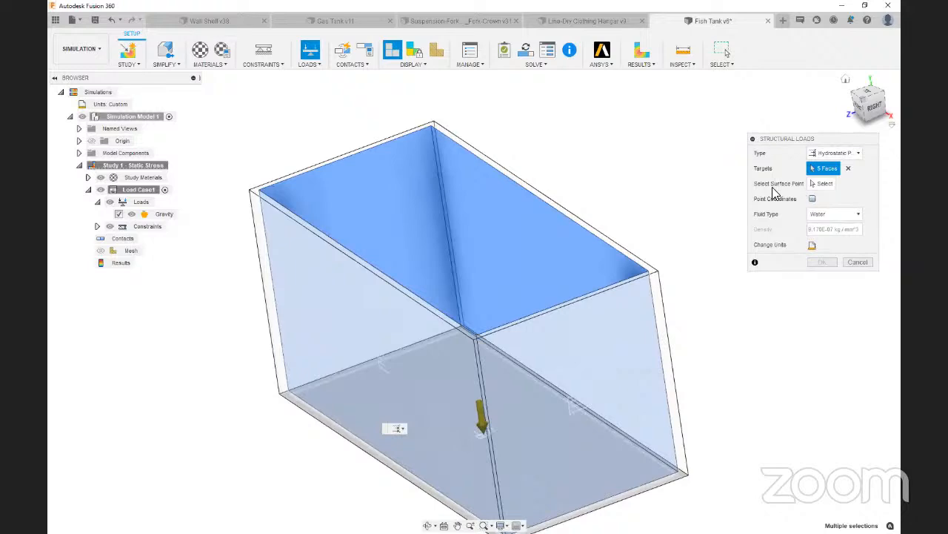
left_click(821, 184)
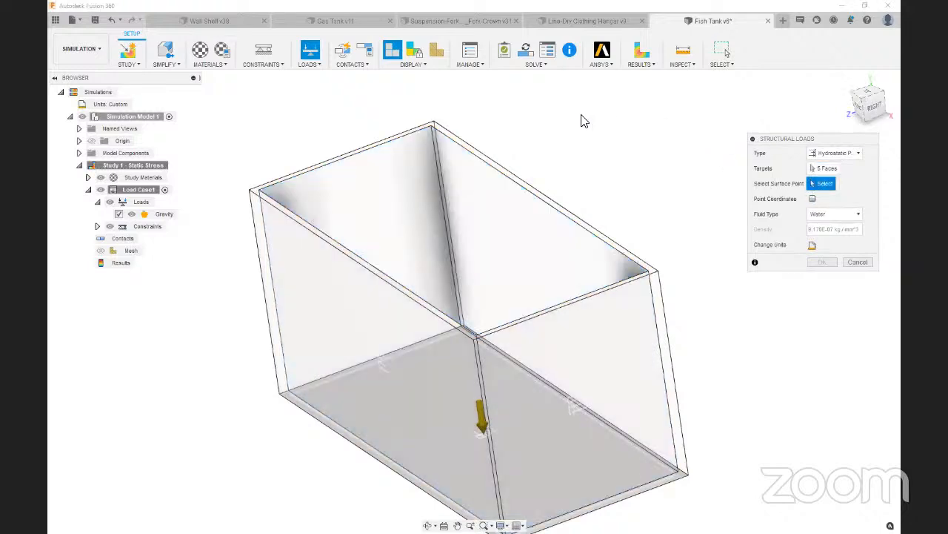
left_click(431, 127)
mouse_move(867, 103)
left_mouse_down()
mouse_move(888, 80)
mouse_move(865, 107)
left_mouse_up()
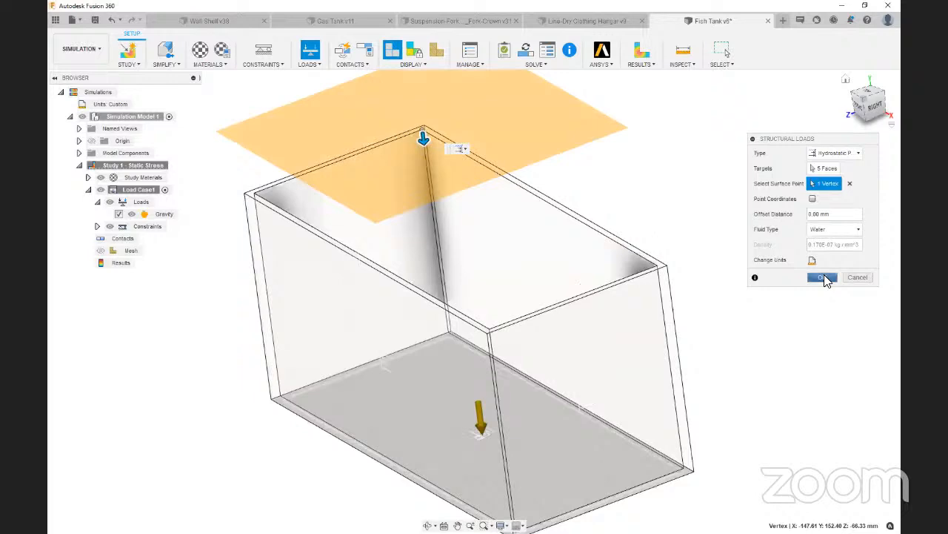
Confirm the hydrostatic pressure load and solve the fish tank's static stress study
left_click(822, 277)
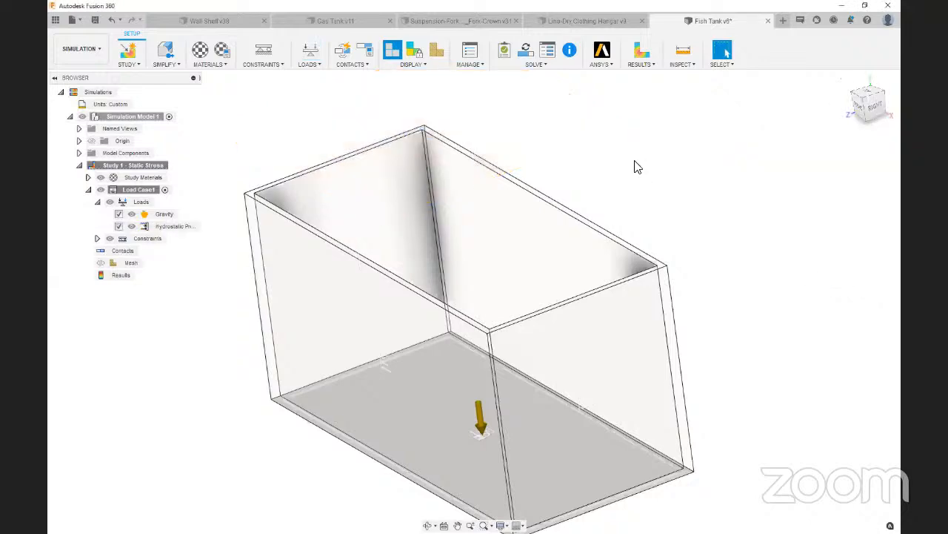
left_click(531, 56)
left_click(629, 402)
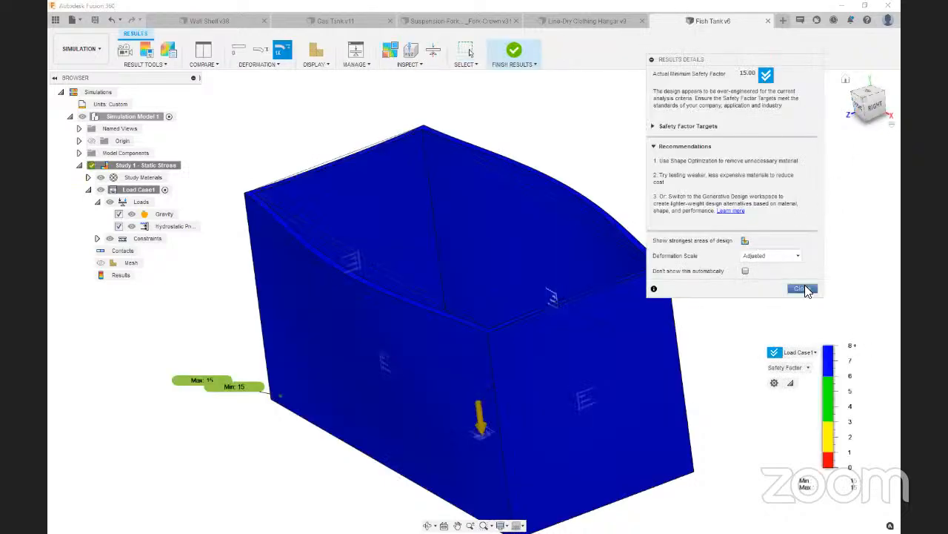
Display the tank's Von Mises stress results and examine the wall deformation from the right side and at angles
left_click(807, 367)
left_click(786, 387)
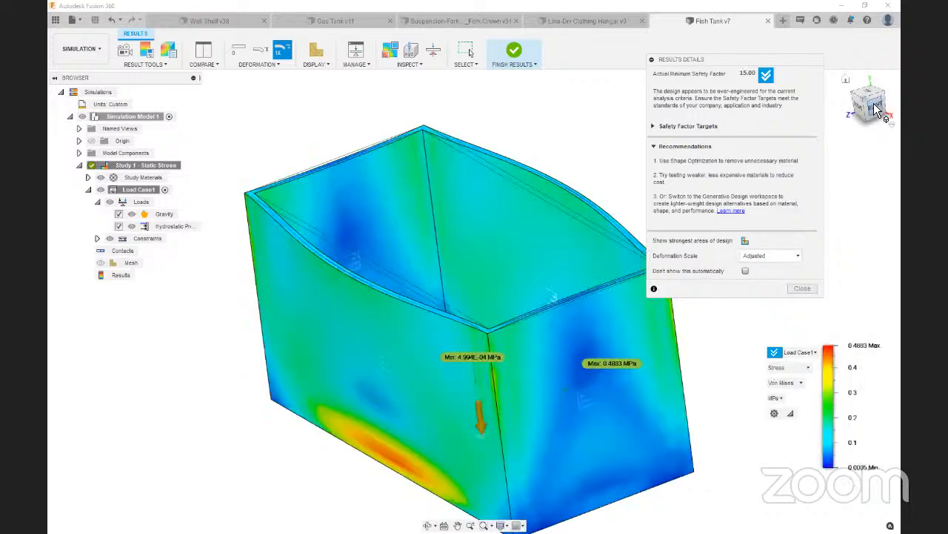
left_click(877, 109)
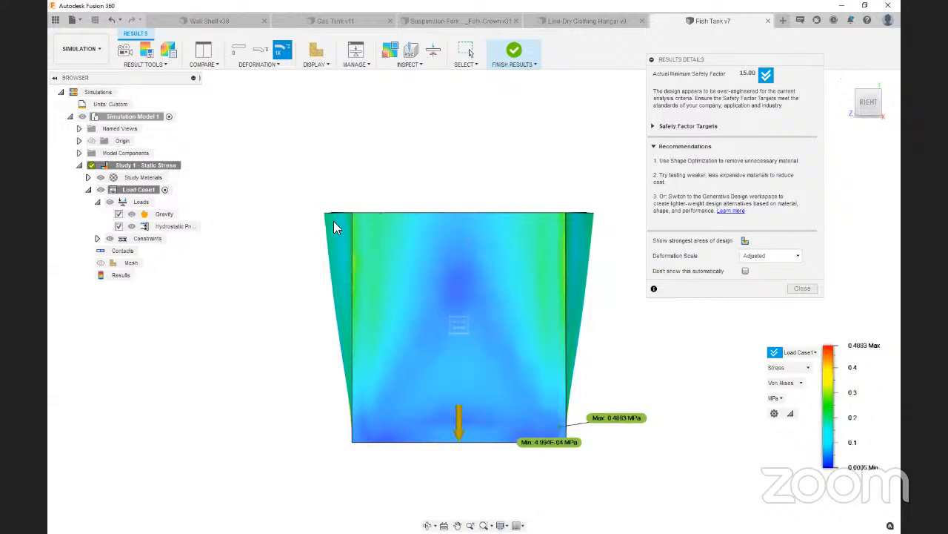
scroll(336, 219, "up", 3)
scroll(326, 218, "down", 3)
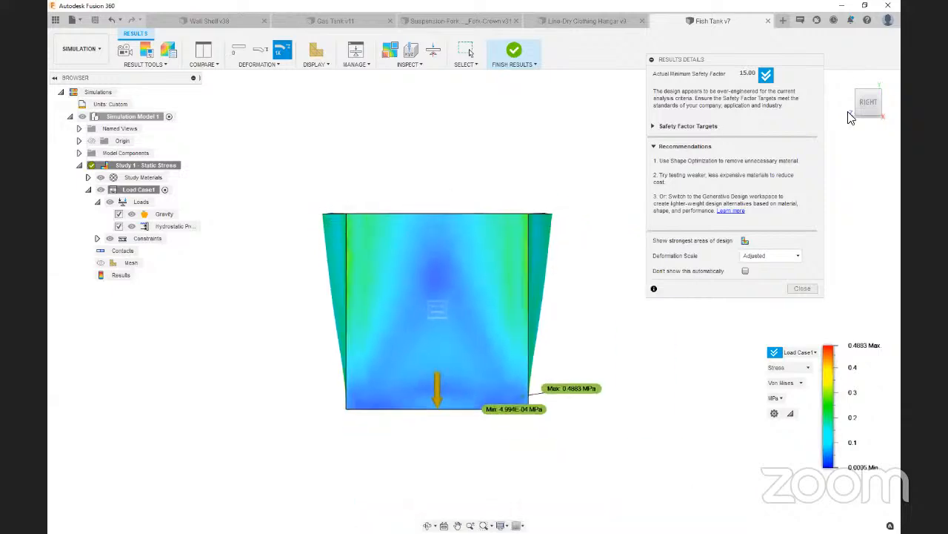
left_click_drag(868, 105, 889, 126)
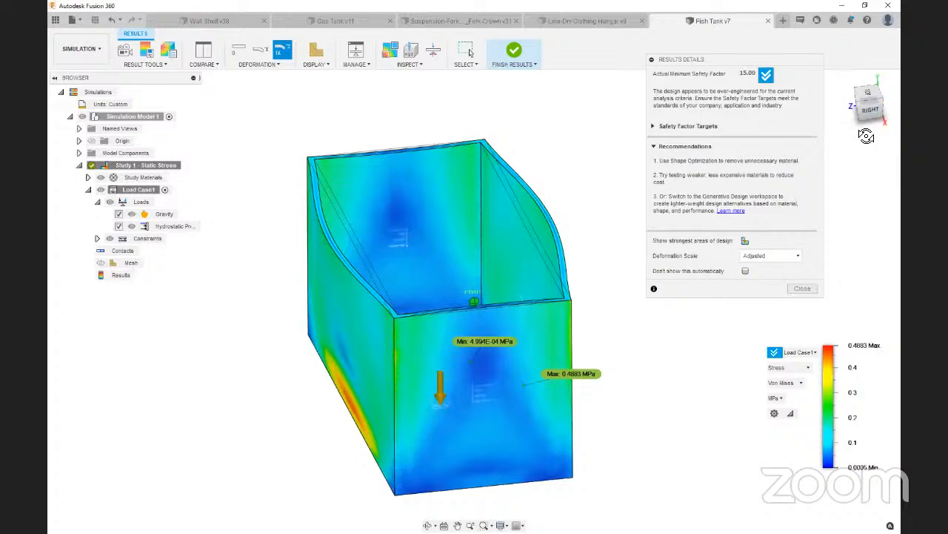
mouse_move(866, 133)
left_mouse_down()
mouse_move(857, 140)
mouse_move(897, 92)
left_mouse_up()
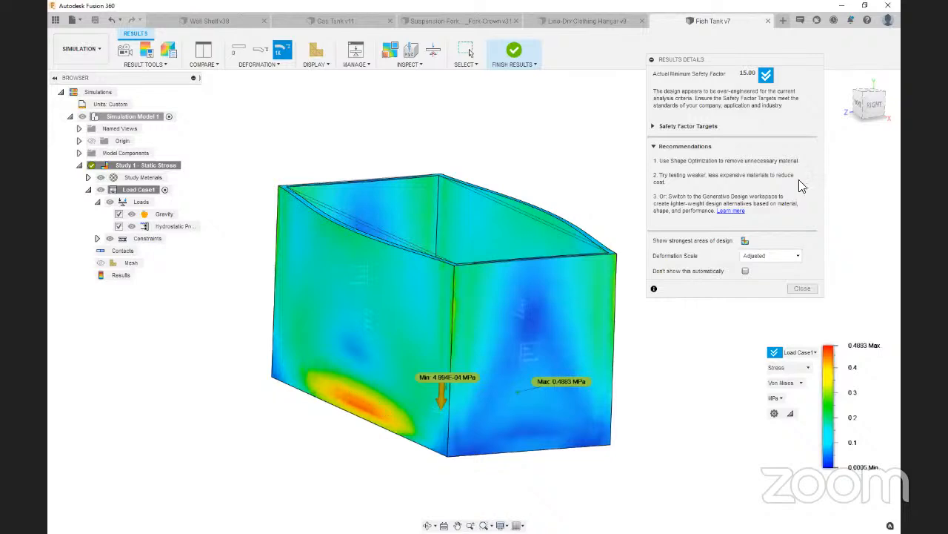
Raise the lower stress threshold to about 0.18 MPa and inspect the highly stressed areas of the tank walls
left_click(124, 48)
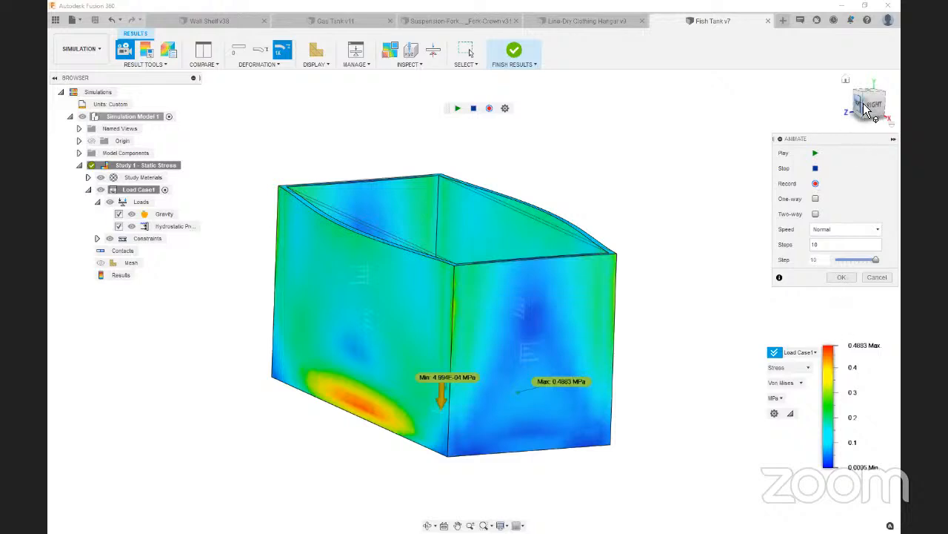
left_click_drag(869, 103, 858, 110)
left_click_drag(822, 471, 827, 421)
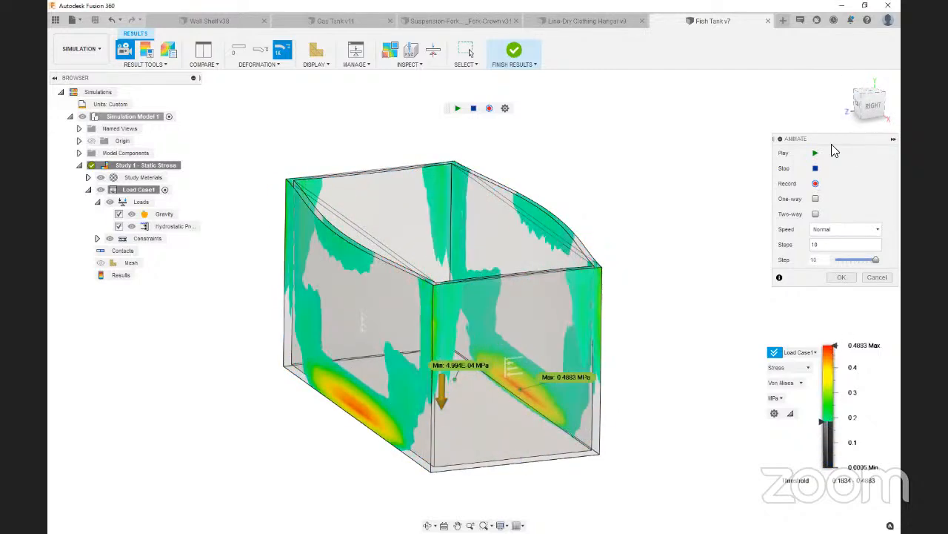
left_click_drag(868, 99, 857, 116)
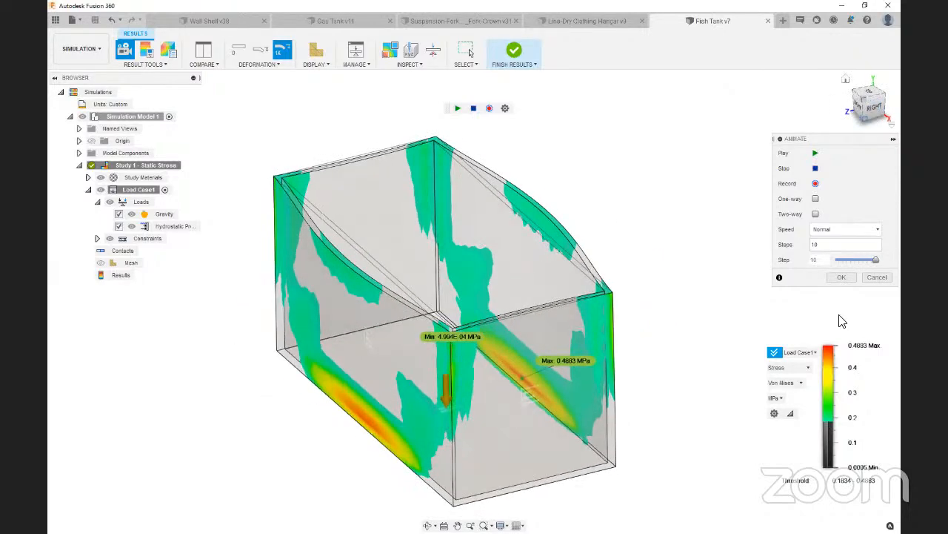
left_click(877, 277)
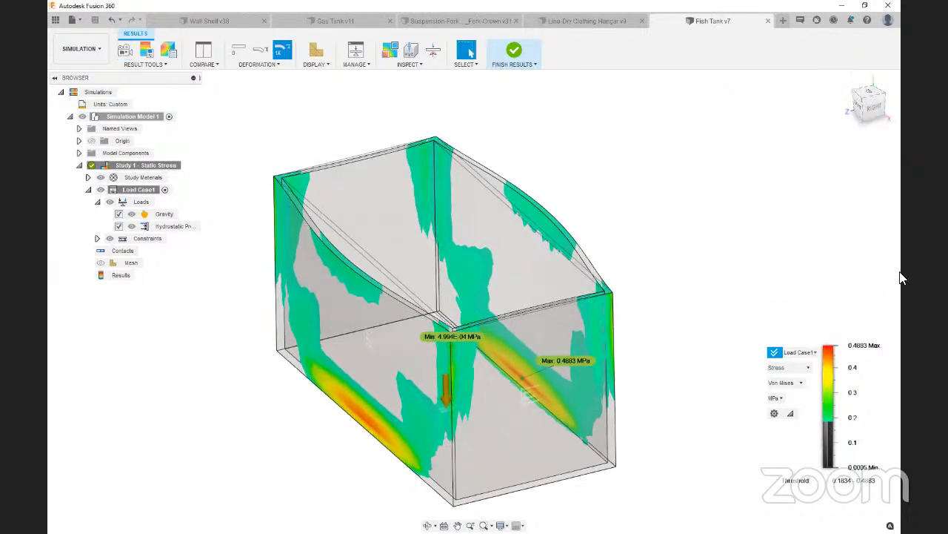
Reopen the hydrostatic pressure load for editing and try the Custom fluid type with its own density
double_click(191, 226)
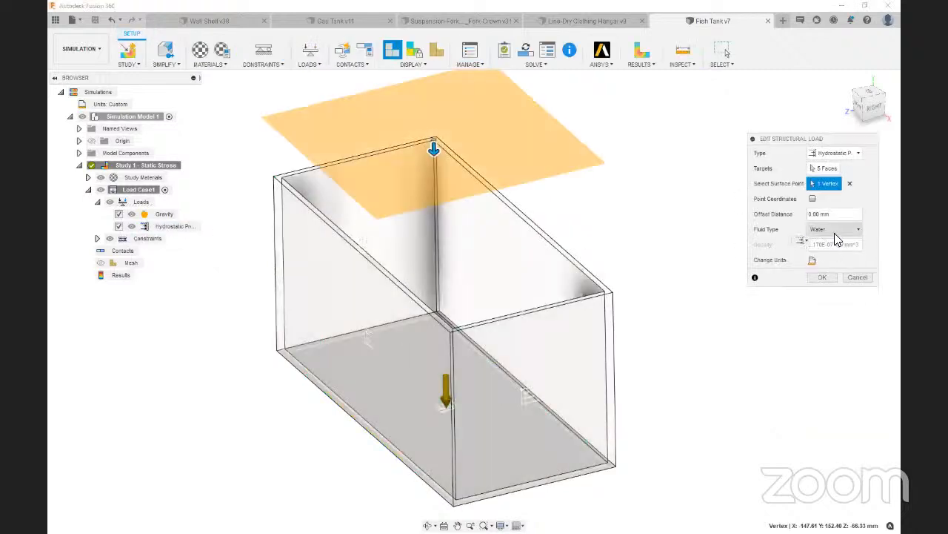
left_click(836, 230)
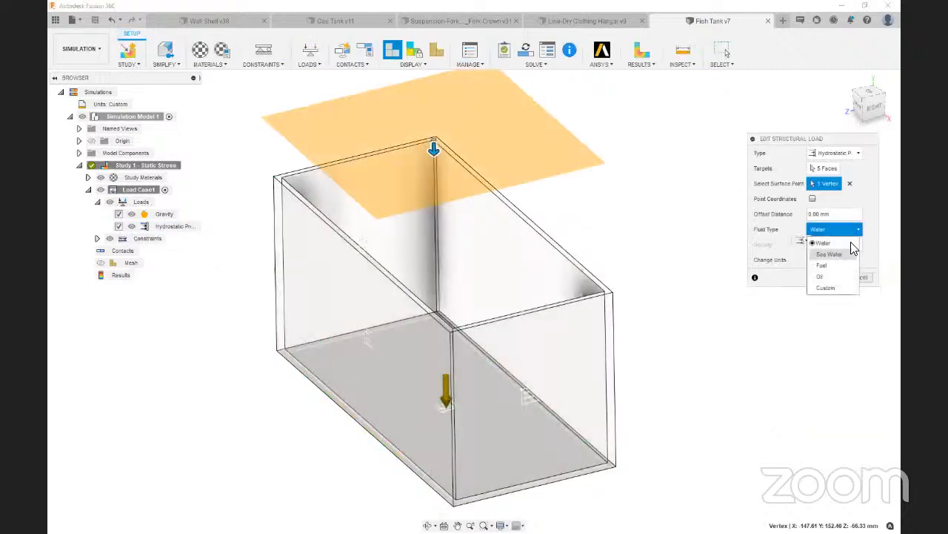
left_click(845, 288)
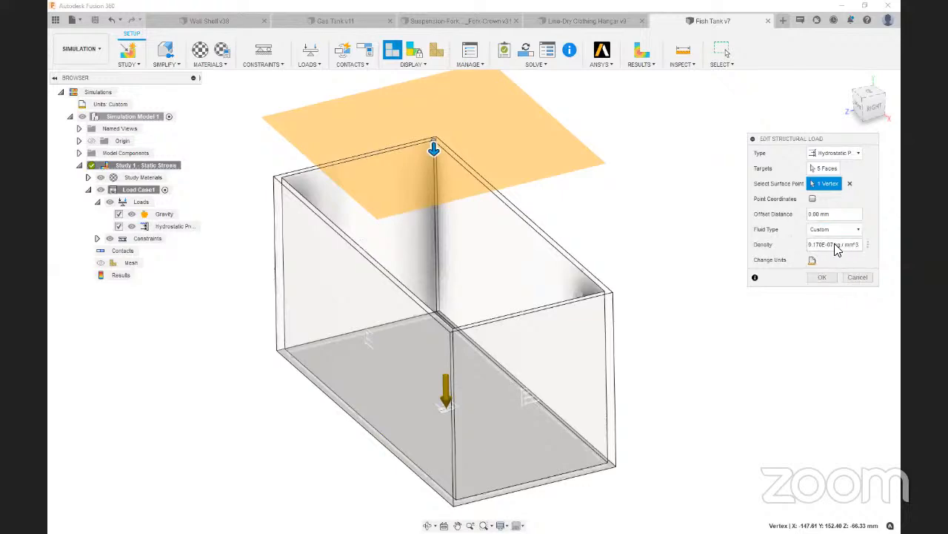
left_click(844, 231)
left_click(834, 244)
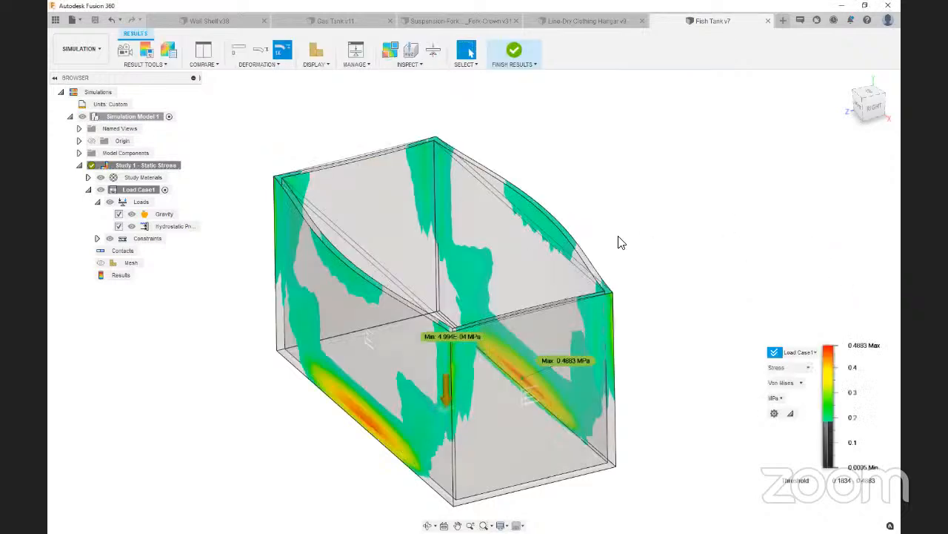
Switch to the Wall Shelf design's simulation setup and suppress Remote Force1 in Study 3's load case
left_click(515, 51)
left_click(211, 19)
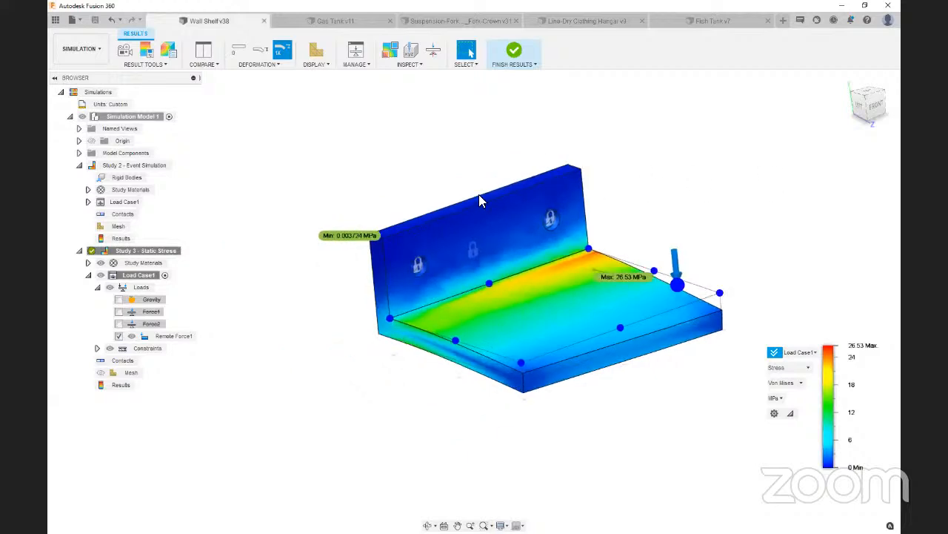
left_click(519, 54)
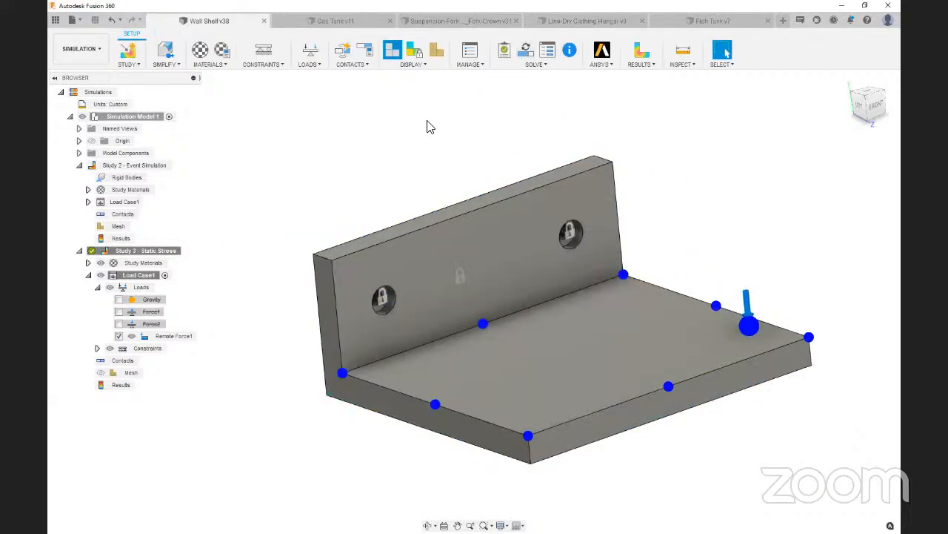
mouse_move(864, 93)
left_mouse_down()
mouse_move(863, 81)
mouse_move(849, 95)
left_mouse_up()
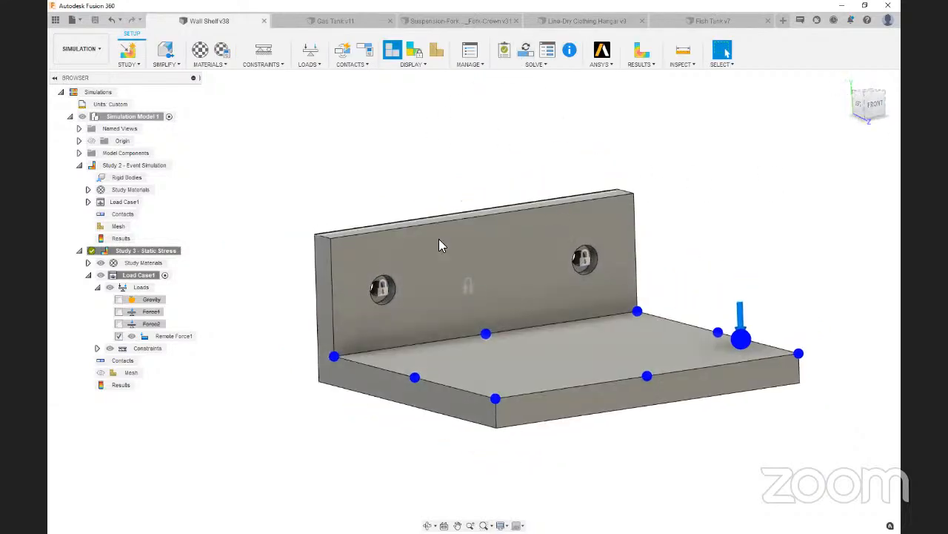
scroll(437, 241, "down", 3)
scroll(649, 223, "up", 4)
scroll(649, 222, "down", 1)
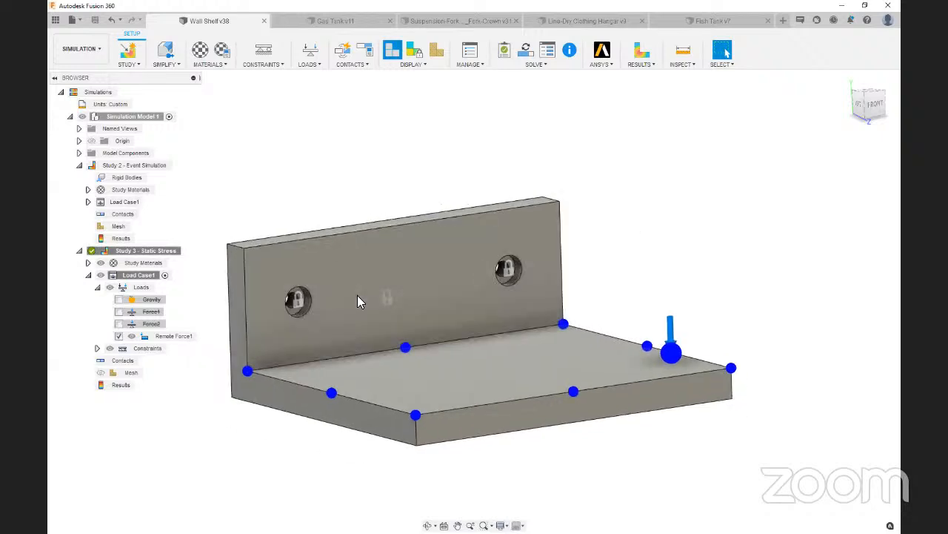
left_click(119, 335)
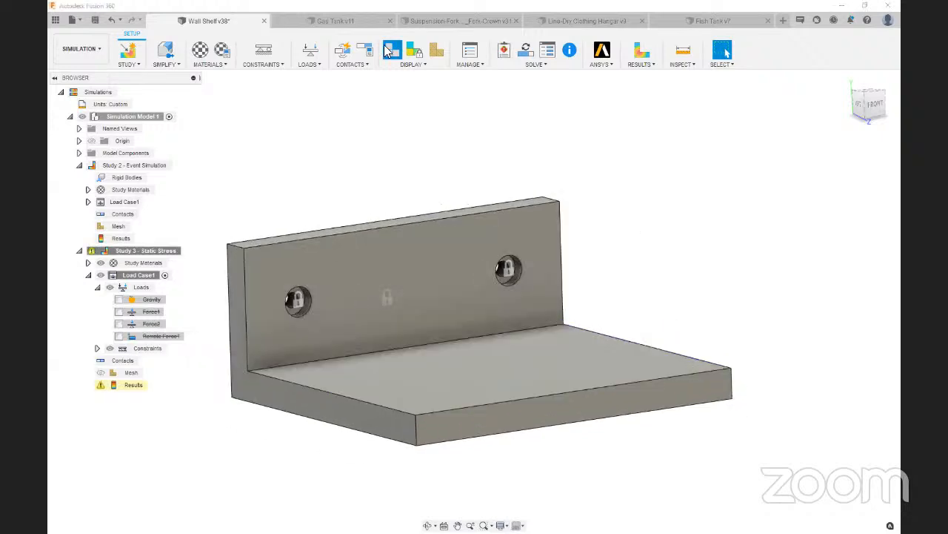
Add a linear global load of 100 m/s^2 to the wall shelf, referencing the top face of the back plate
left_click(310, 65)
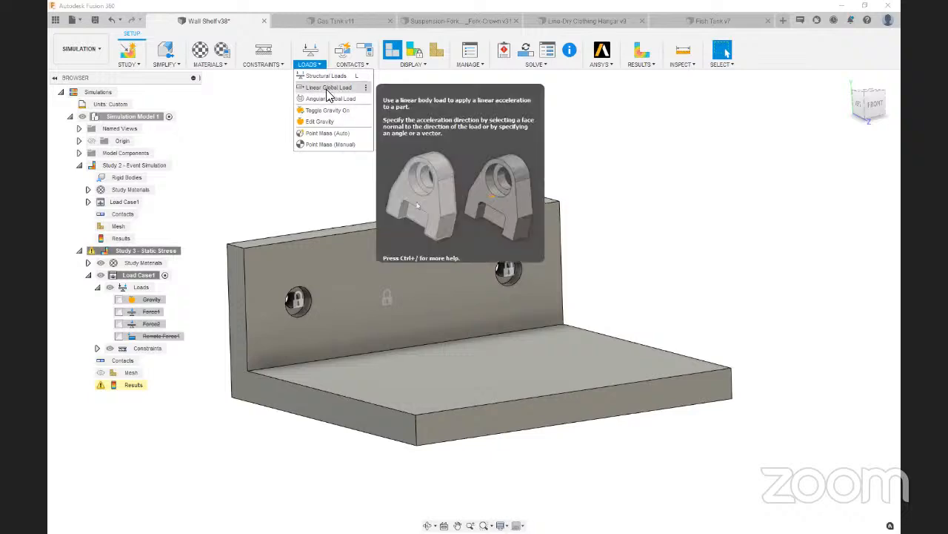
left_click(327, 88)
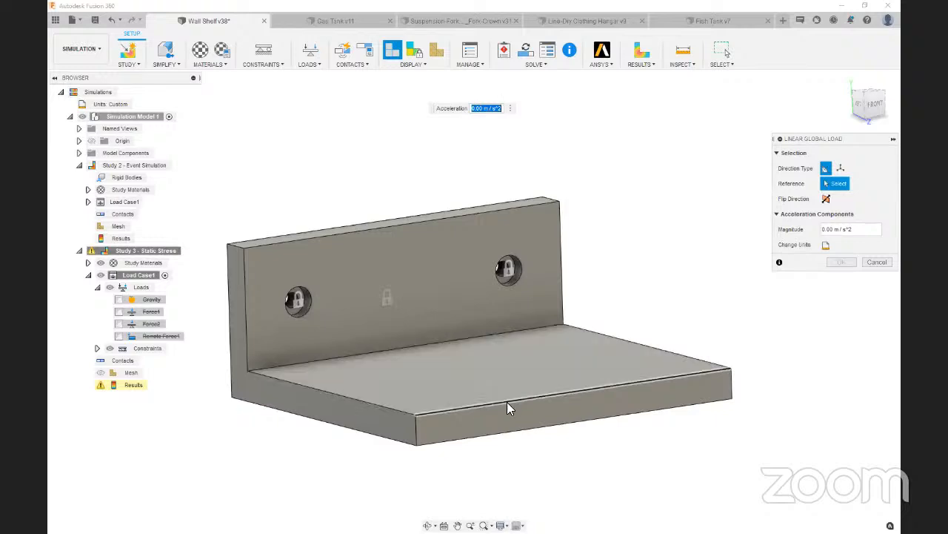
left_click_drag(874, 104, 874, 110)
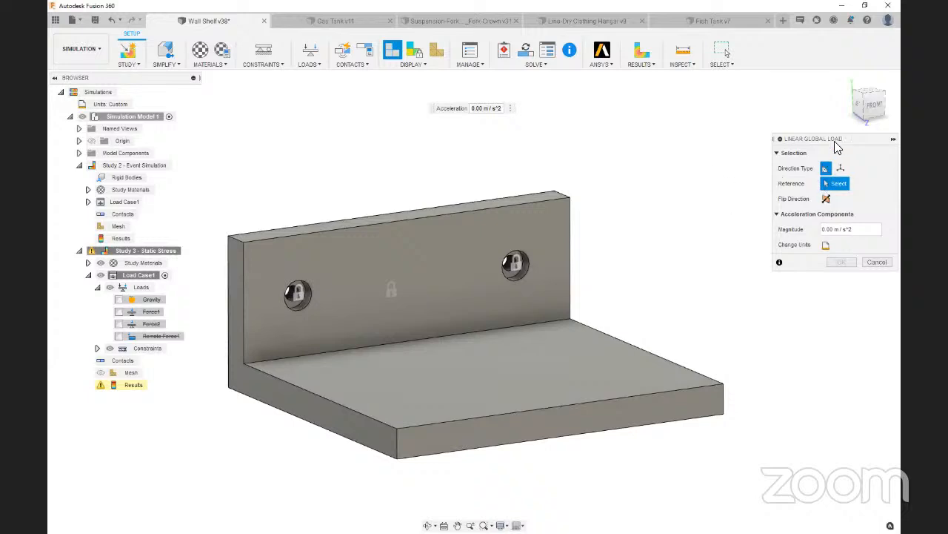
left_click_drag(836, 140, 780, 141)
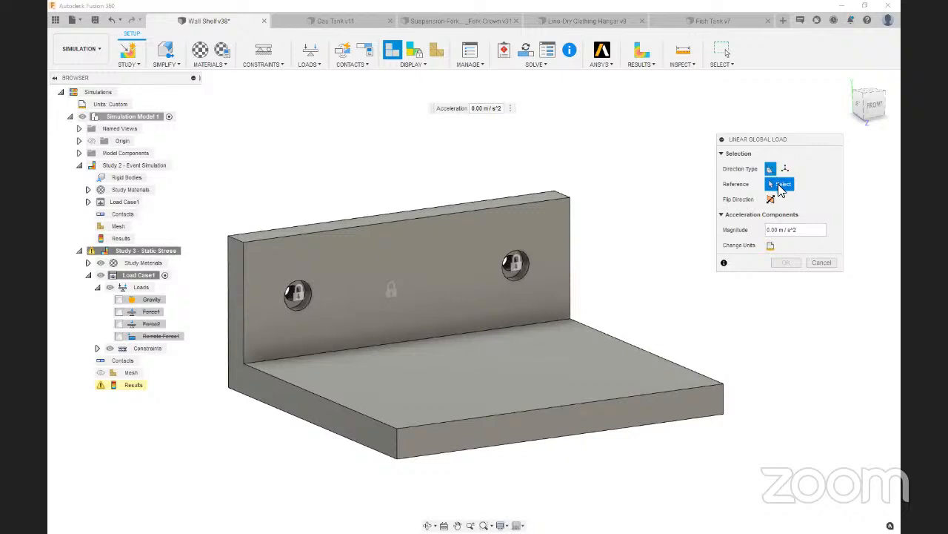
left_click_drag(866, 106, 869, 124)
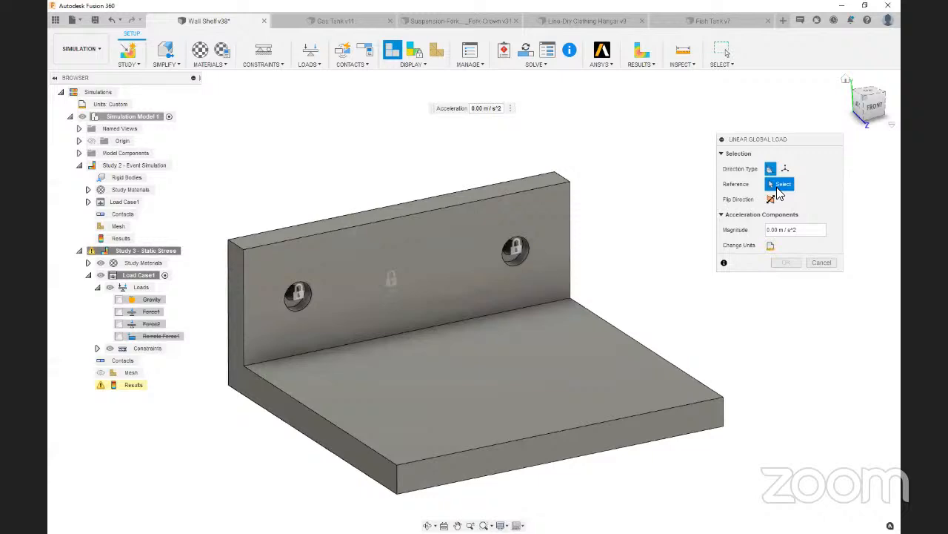
mouse_move(870, 108)
left_mouse_down()
mouse_move(880, 104)
mouse_move(879, 113)
left_mouse_up()
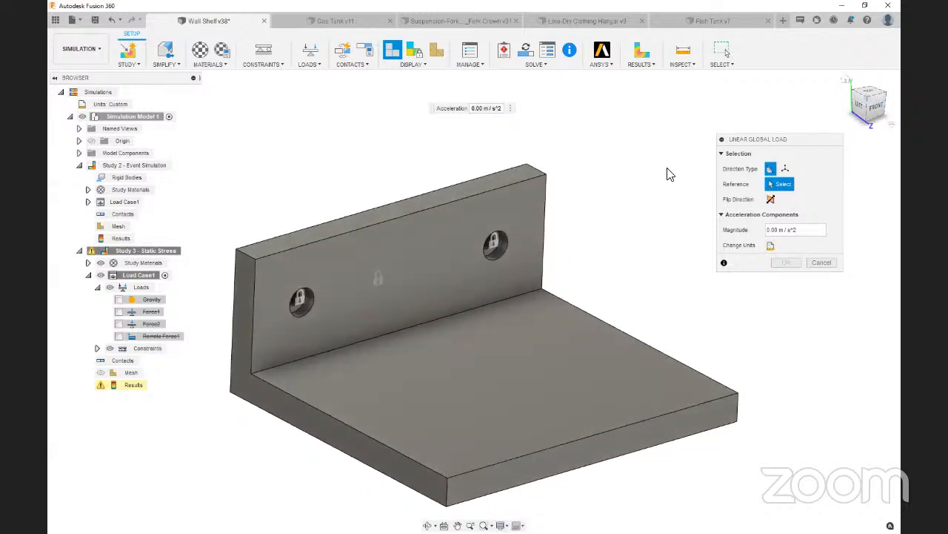
left_click(398, 211)
left_click_drag(870, 107, 876, 113)
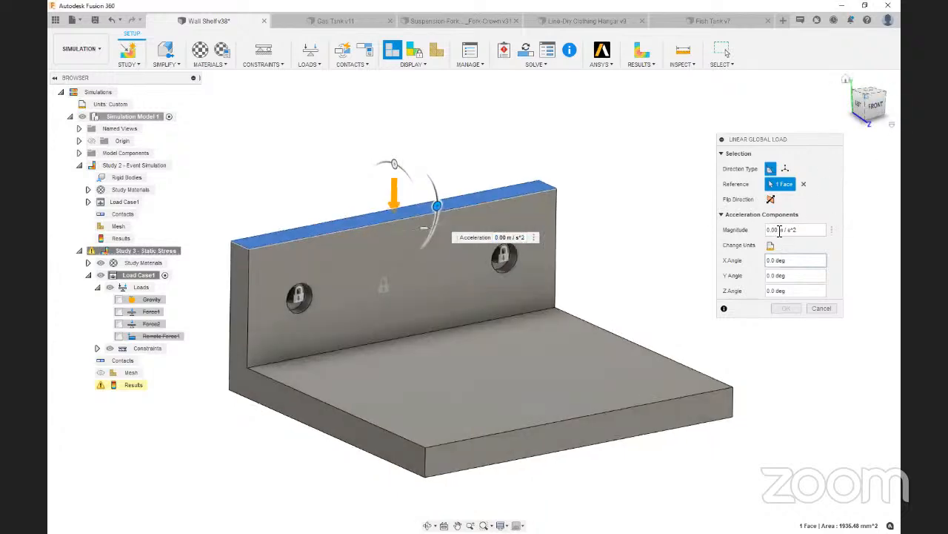
left_click_drag(779, 230, 761, 235)
type("10")
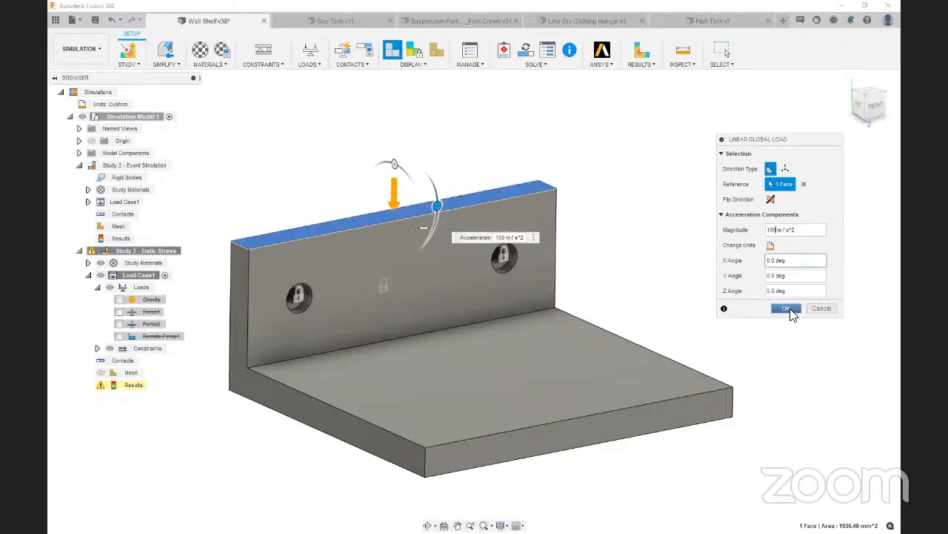
left_click(789, 313)
Examine the linear load's direction arrow against its reference face on top of the shelf's back plate
scroll(729, 271, "down", 2)
scroll(486, 227, "up", 3)
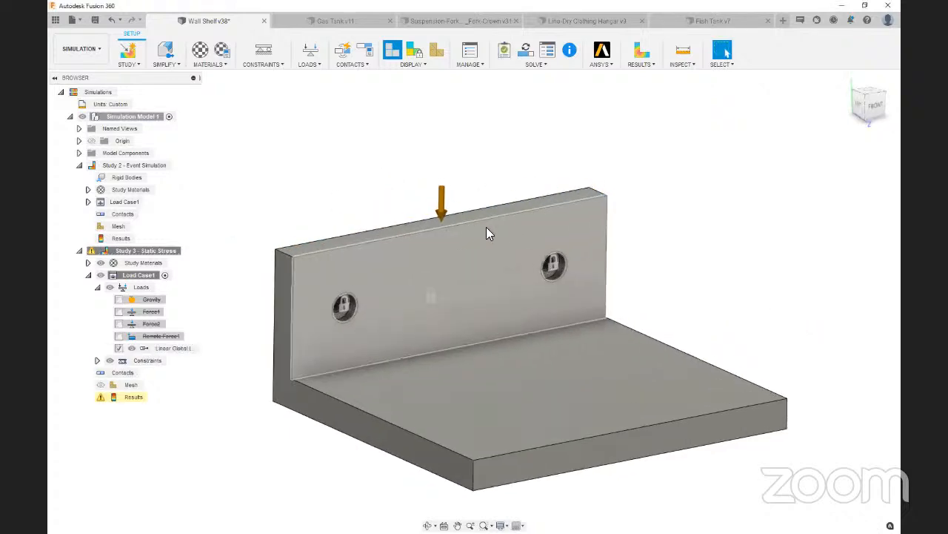
scroll(382, 243, "up", 2)
left_click(392, 231)
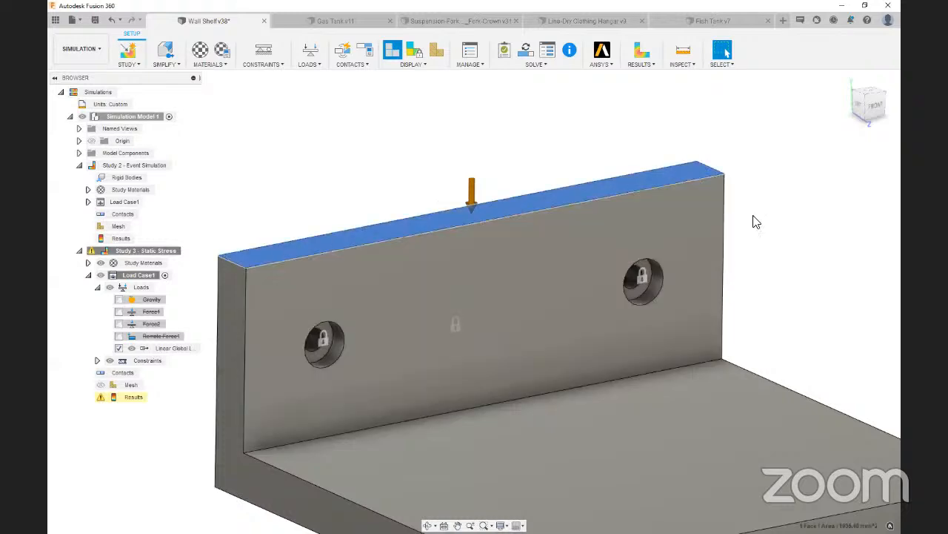
left_click(397, 176)
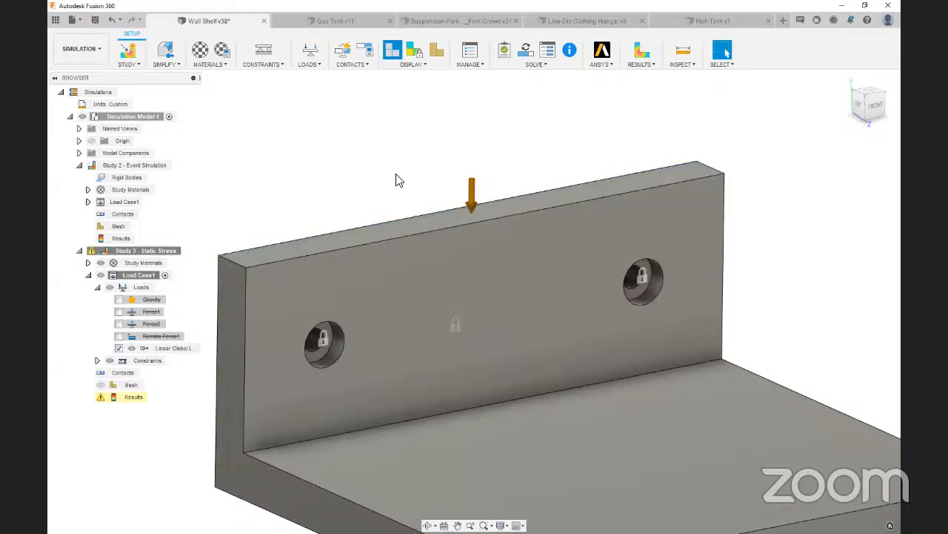
left_click(402, 230)
scroll(421, 147, "down", 4)
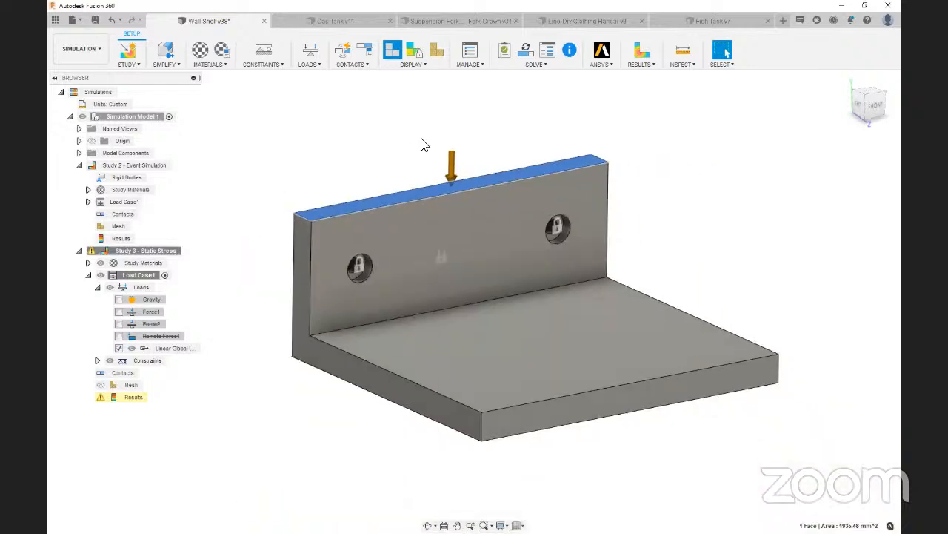
scroll(420, 144, "down", 1)
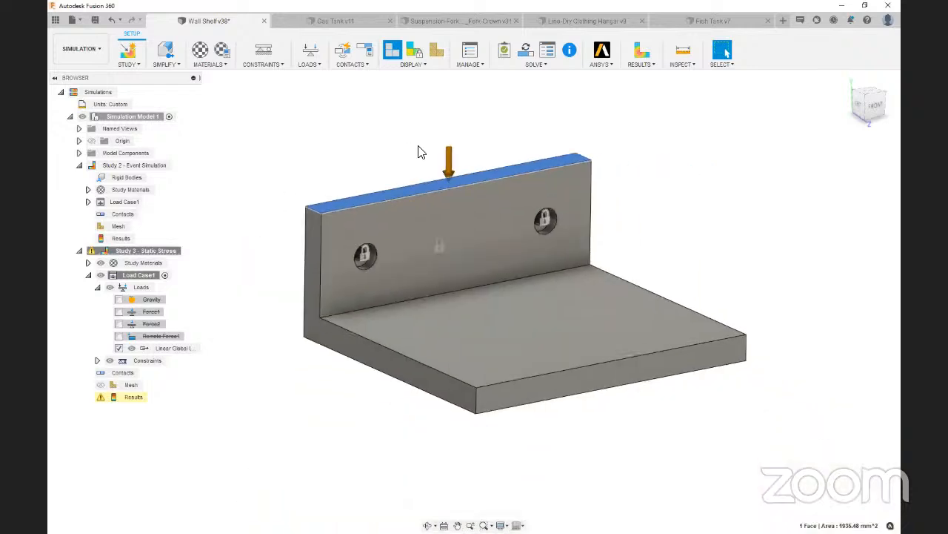
left_click(335, 138)
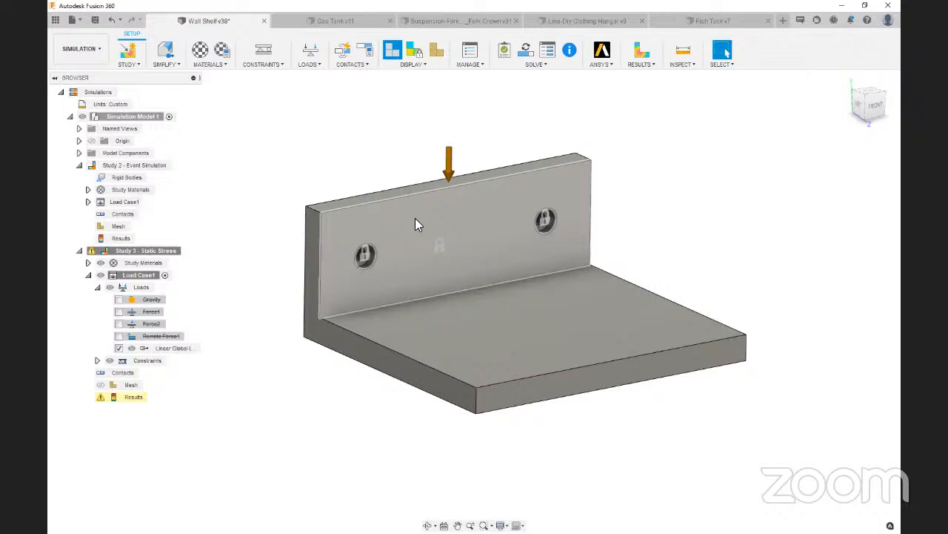
Solve Study 3 with the linear global load and examine the shelf's deformed stress plot, closing the results details
left_click(527, 52)
left_click(624, 393)
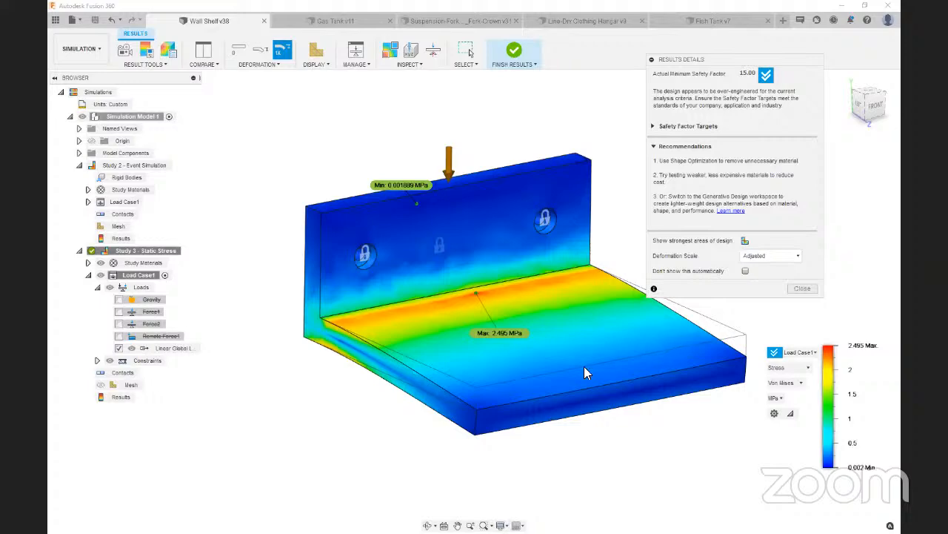
left_click(875, 98)
mouse_move(875, 98)
left_mouse_down()
mouse_move(916, 94)
mouse_move(861, 113)
mouse_move(868, 94)
mouse_move(862, 121)
left_mouse_up()
scroll(413, 276, "down", 2)
scroll(626, 241, "up", 2)
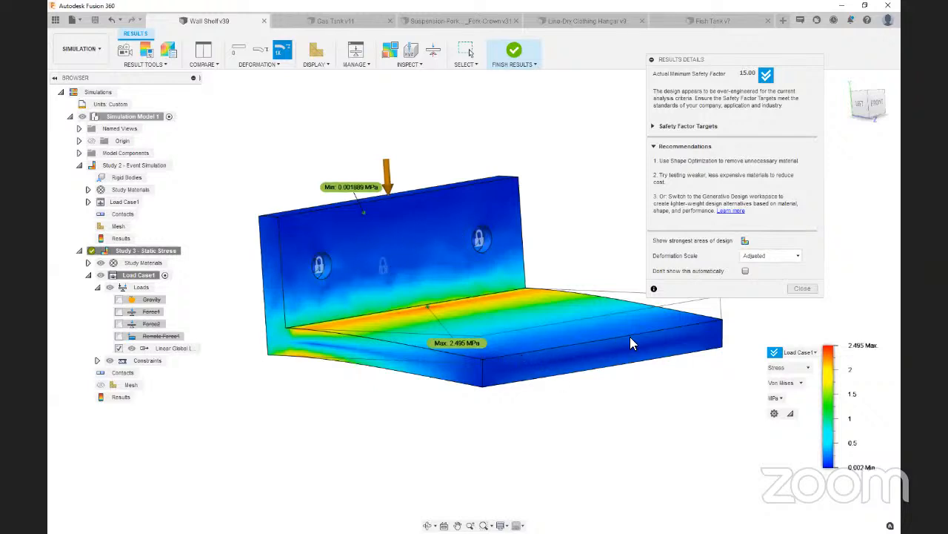
left_click(879, 106)
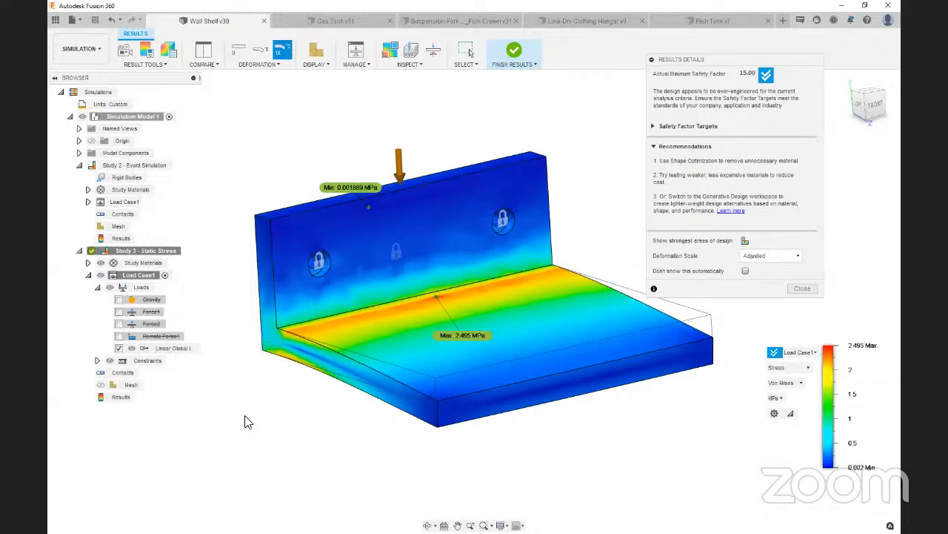
mouse_move(869, 111)
left_mouse_down()
mouse_move(858, 99)
mouse_move(850, 112)
left_mouse_up()
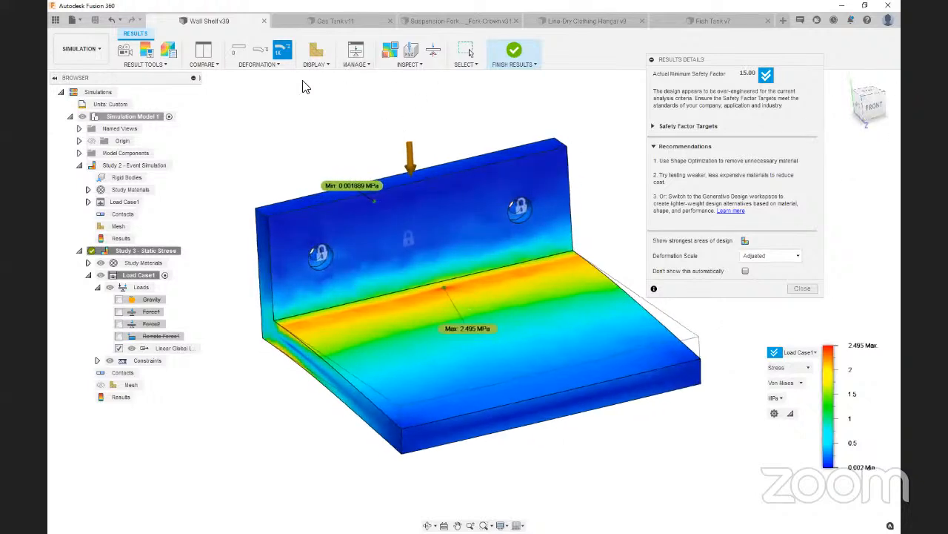
left_click(802, 289)
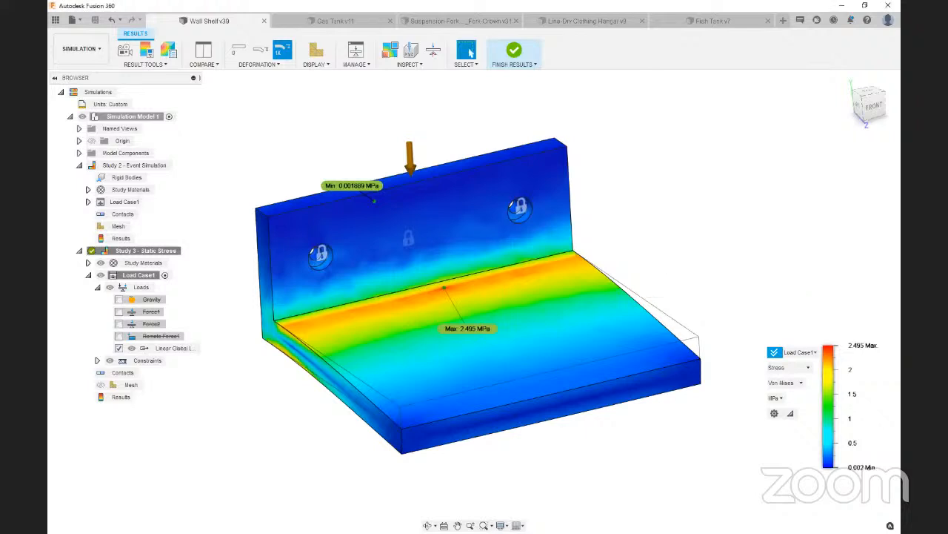
key("alt+Tab")
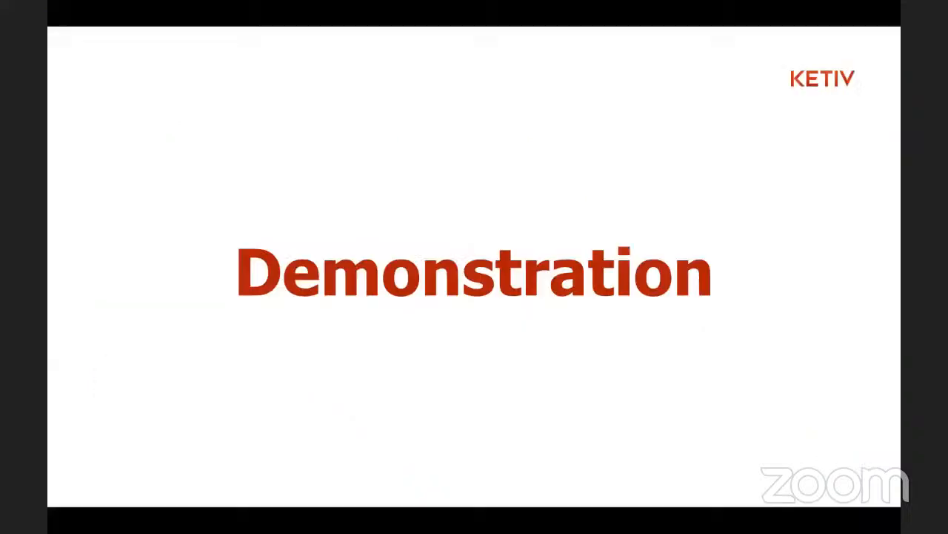
left_click(138, 338)
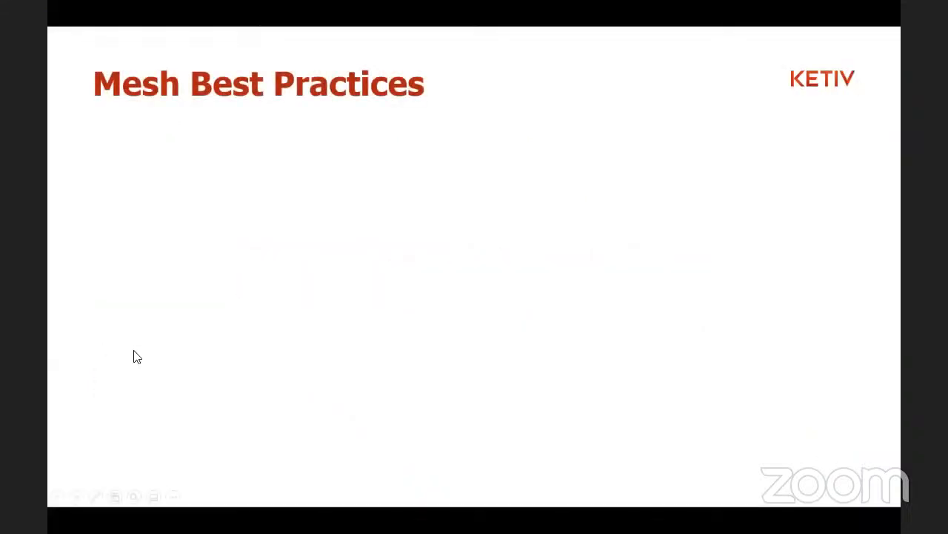
left_click(134, 353)
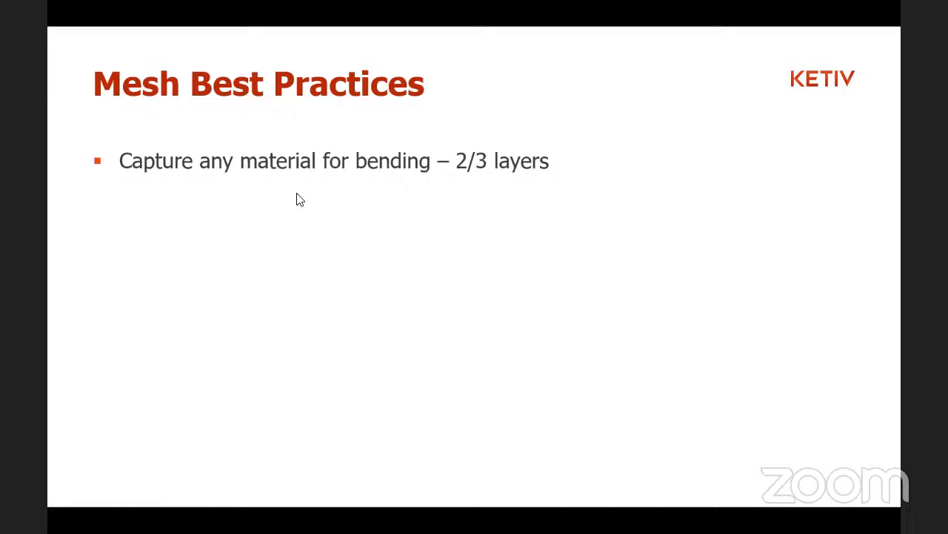
key("alt+Tab")
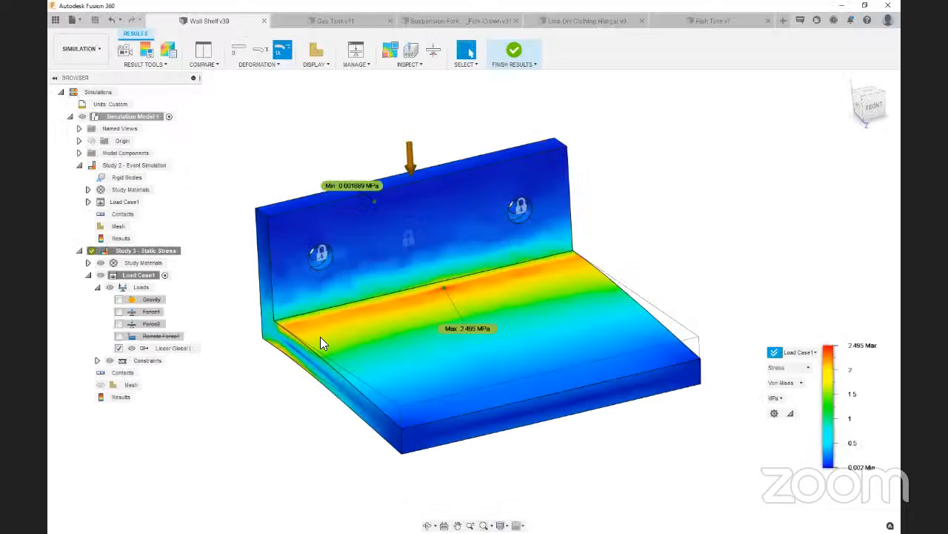
Leave the results, suppress the linear global load and reactivate Force1 in Study 3's load case
left_click(509, 51)
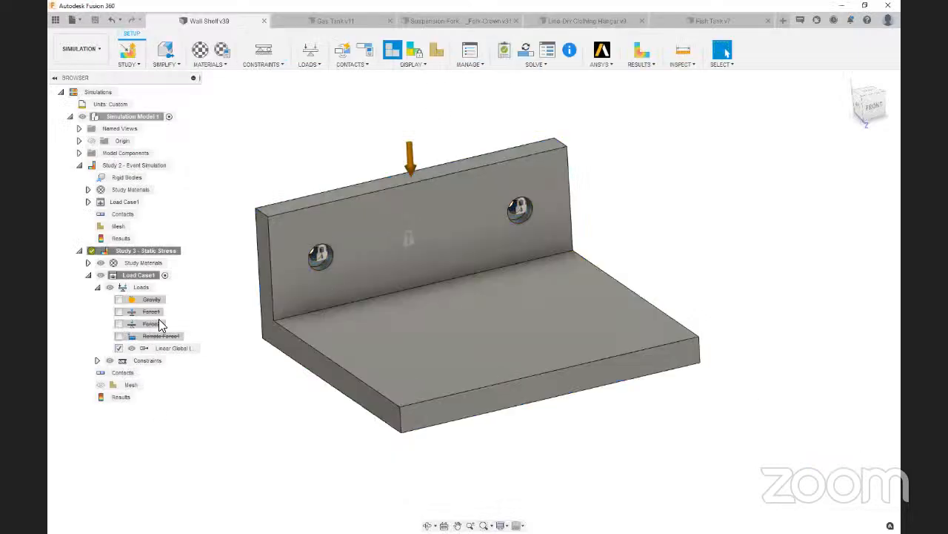
left_click(118, 348)
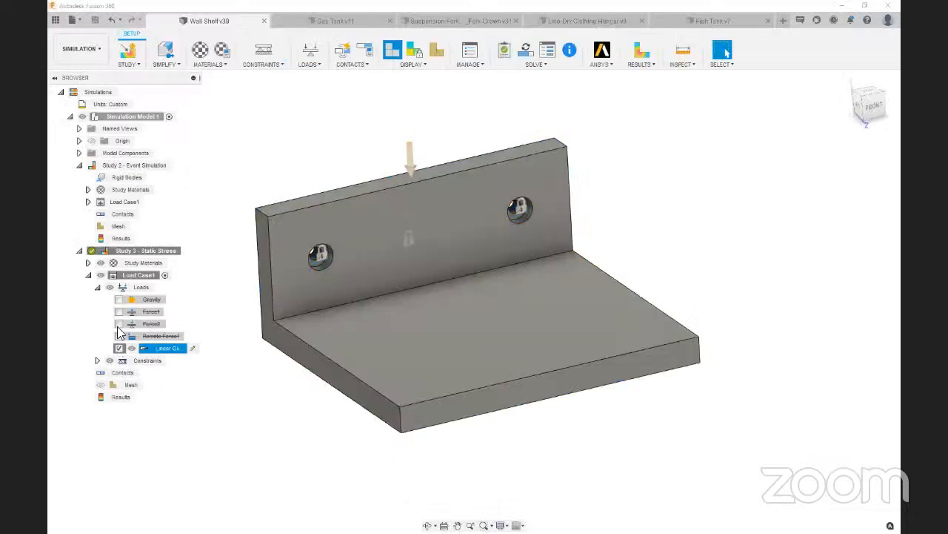
left_click(119, 312)
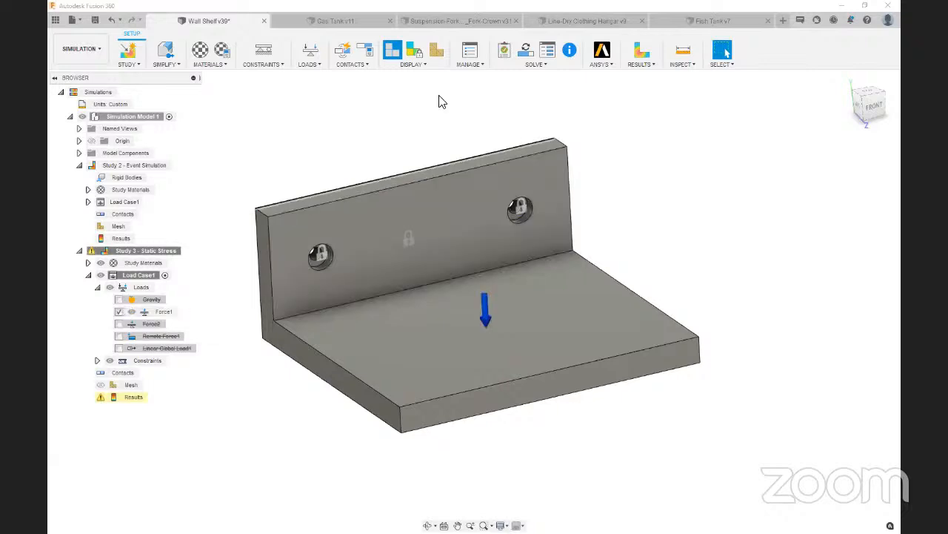
Display the shelf's mesh and examine from the front how many element layers span the shelf plate's thickness
left_click(439, 52)
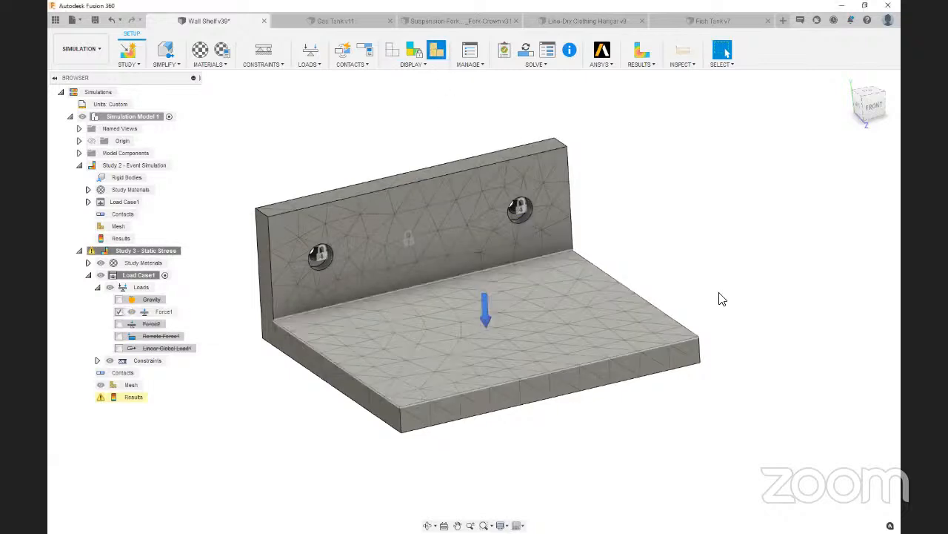
left_click(871, 104)
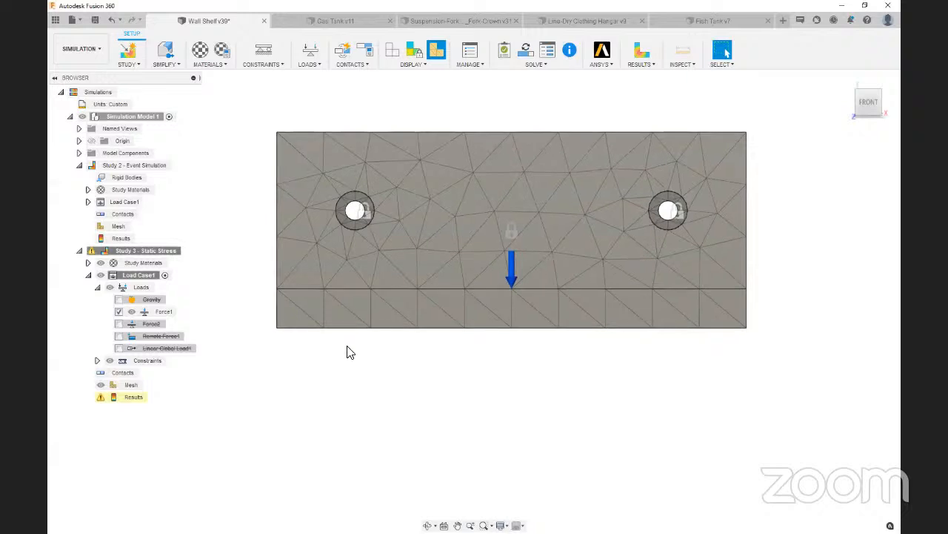
scroll(302, 319, "up", 4)
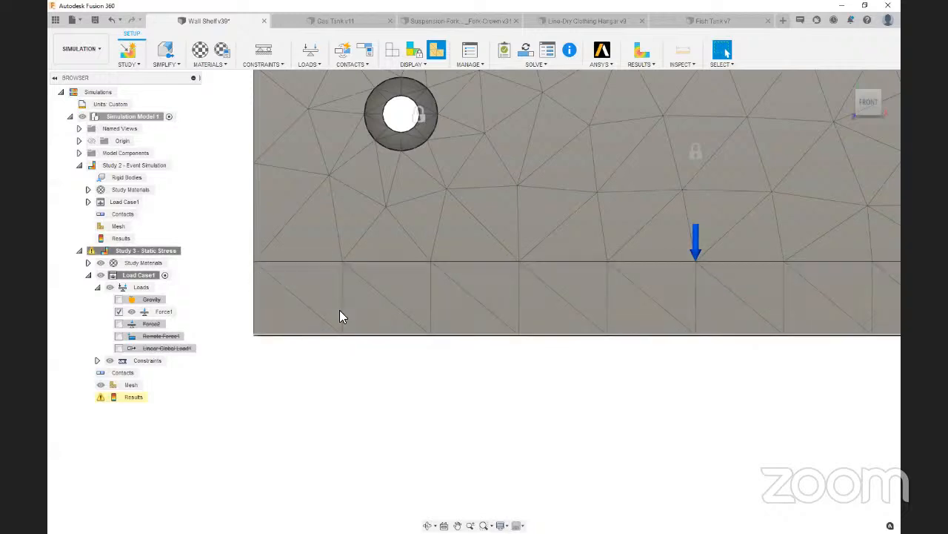
scroll(338, 326, "down", 3)
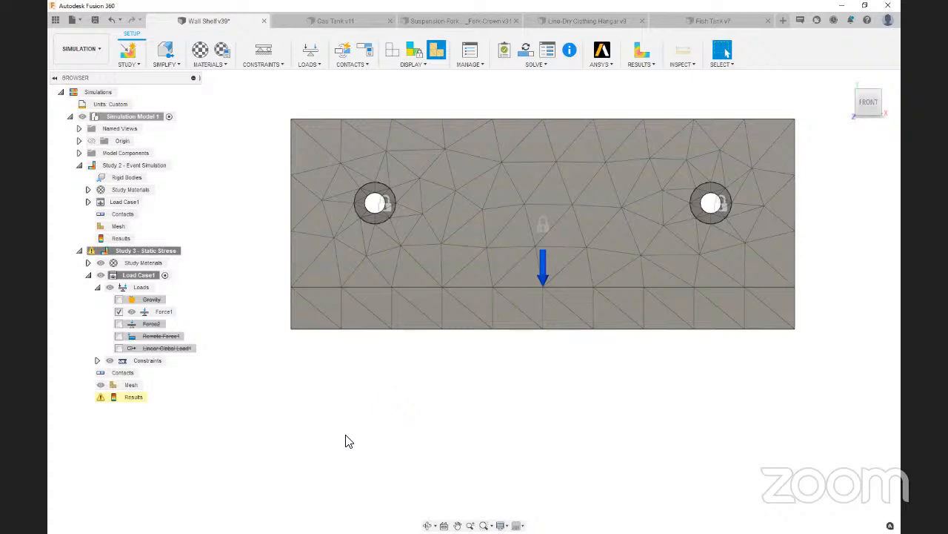
scroll(373, 302, "up", 3)
scroll(370, 375, "down", 2)
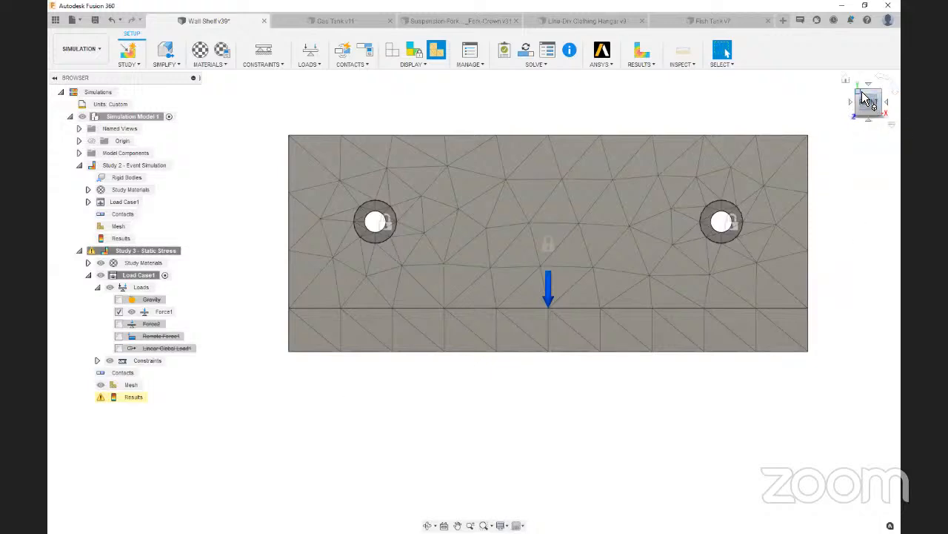
Reduce the model-based average element size in Study 3's mesh settings and regenerate the mesh
left_click(473, 66)
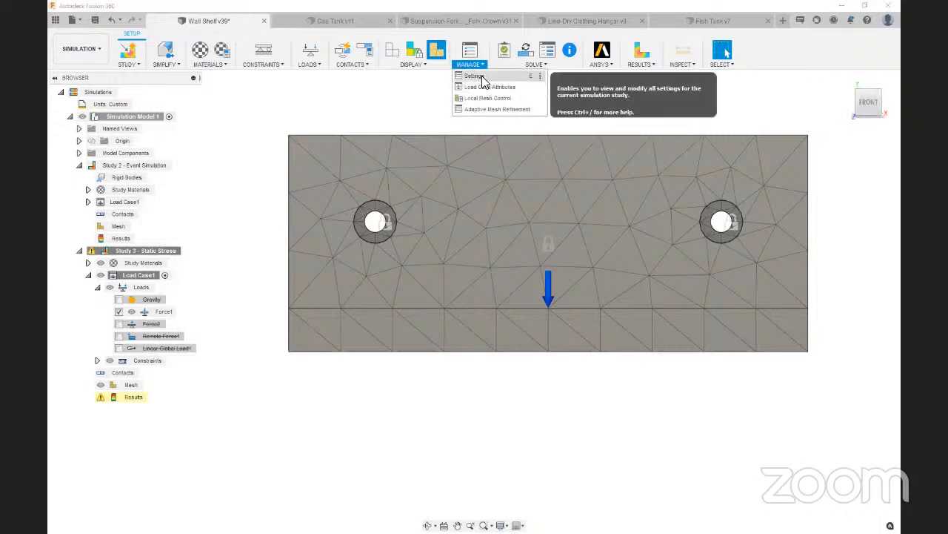
left_click(481, 75)
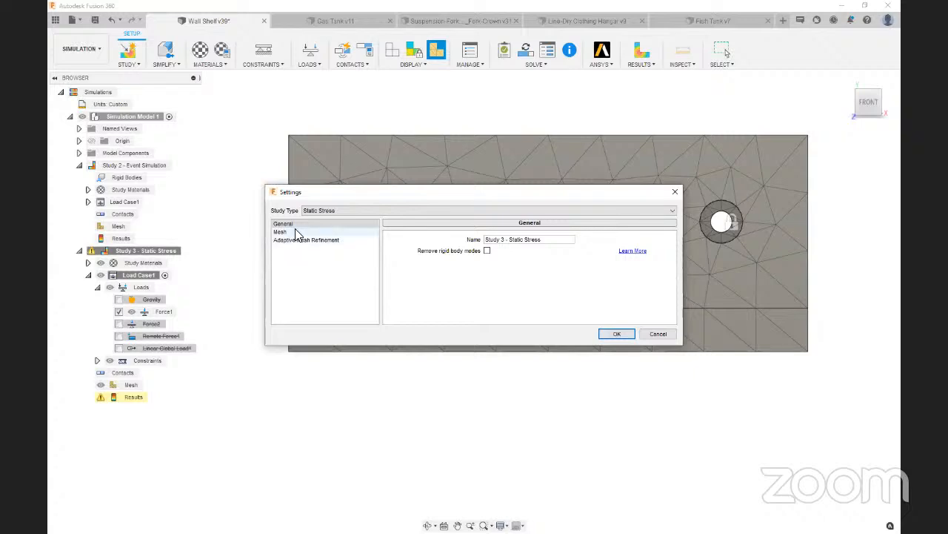
left_click(281, 231)
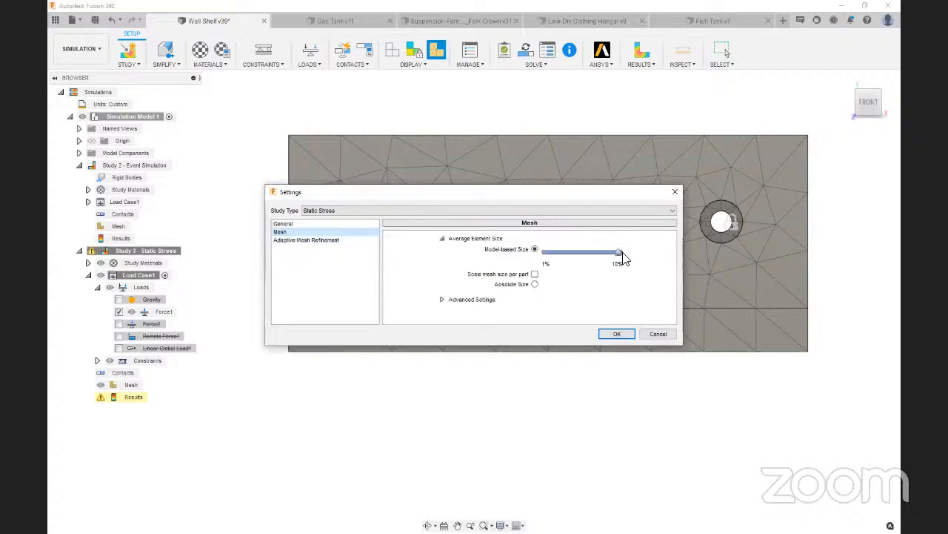
left_click_drag(619, 251, 571, 253)
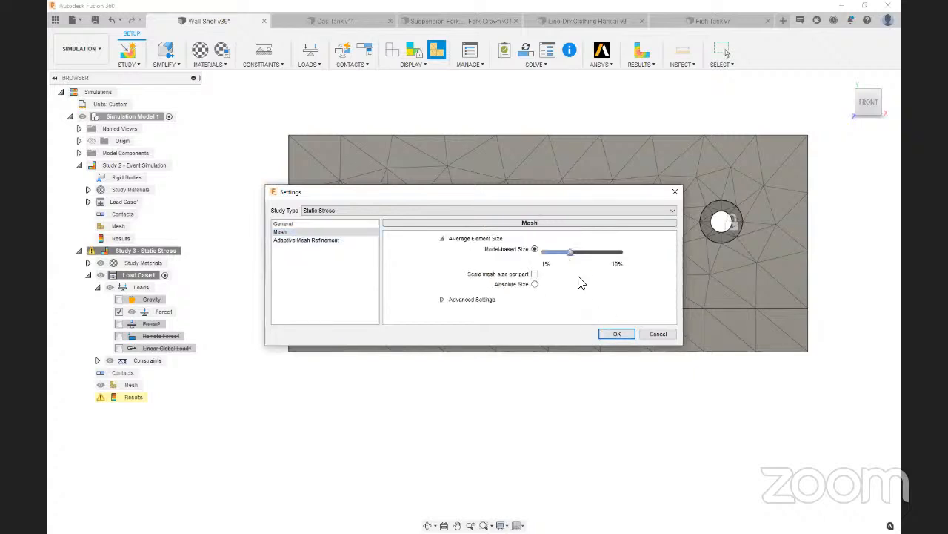
left_click(619, 338)
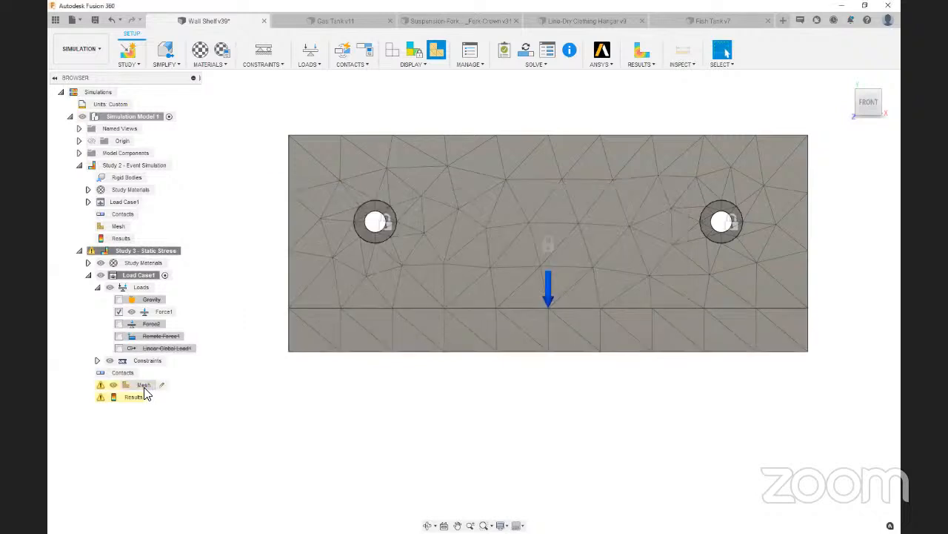
right_click(144, 387)
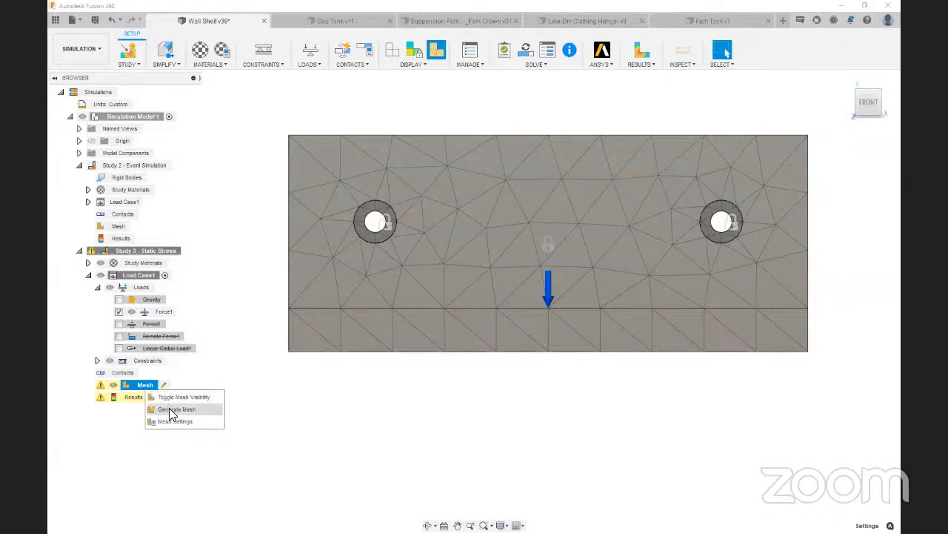
left_click(172, 410)
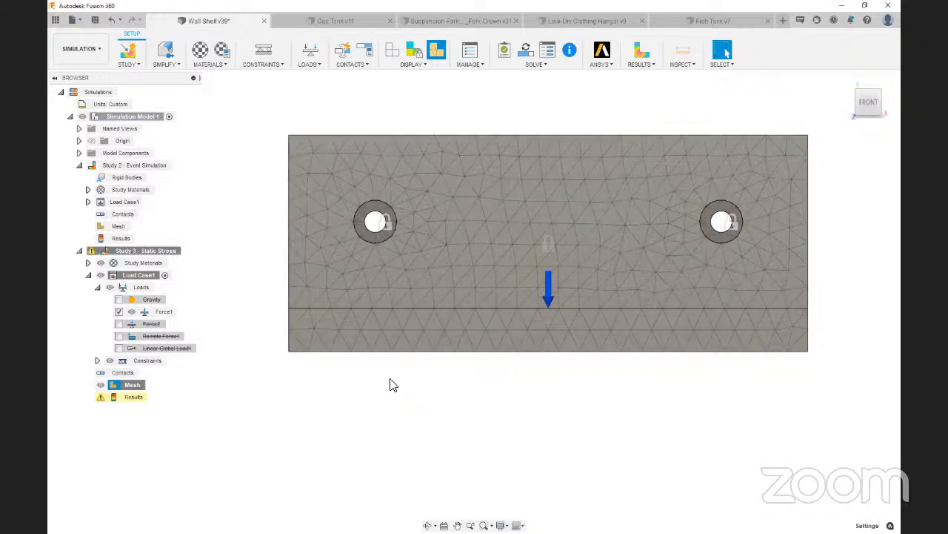
Examine the refined mesh's element layers through the shelf plate's front edge, marking them up, and inspect the overall mesh
scroll(360, 342, "up", 5)
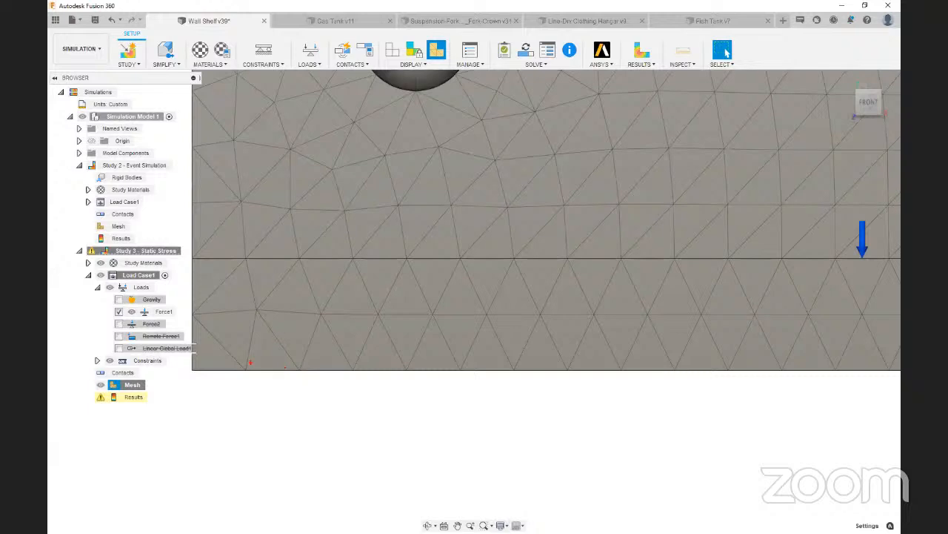
mouse_move(245, 368)
left_mouse_down()
mouse_move(256, 312)
mouse_move(302, 374)
mouse_move(245, 366)
left_mouse_up()
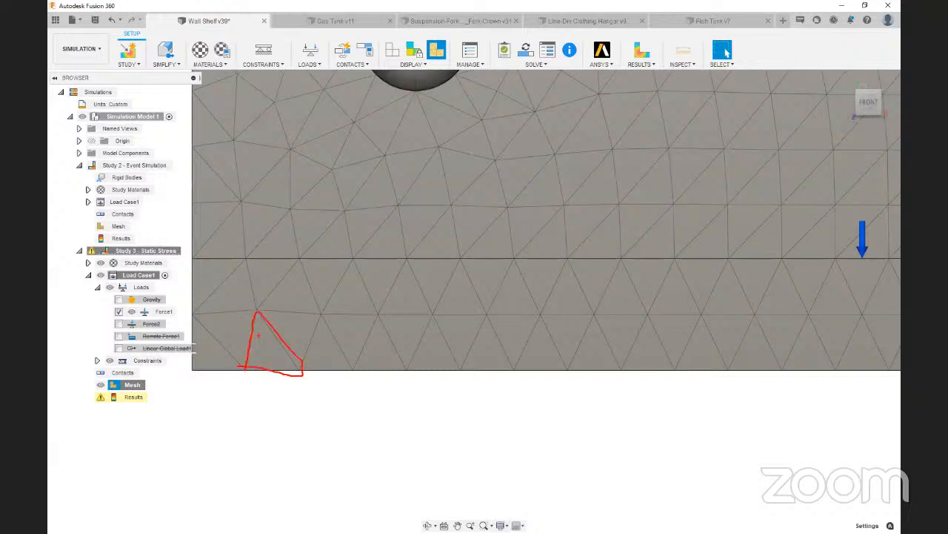
mouse_move(246, 264)
left_mouse_down()
mouse_move(253, 308)
mouse_move(290, 272)
mouse_move(238, 258)
left_mouse_up()
key("Escape")
scroll(443, 337, "down", 6)
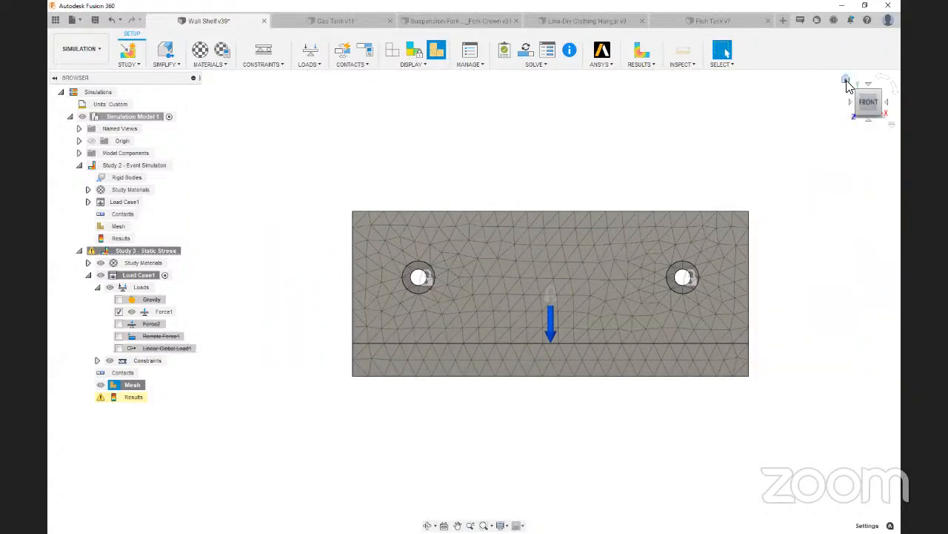
left_click(846, 79)
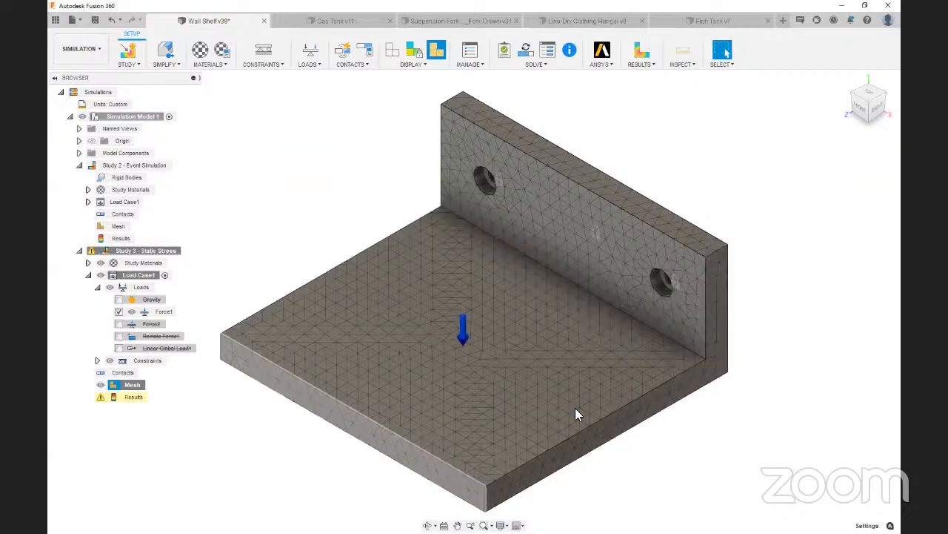
mouse_move(871, 103)
left_mouse_down()
mouse_move(597, 309)
mouse_move(630, 296)
mouse_move(615, 289)
mouse_move(627, 280)
mouse_move(518, 383)
mouse_move(425, 413)
left_mouse_up()
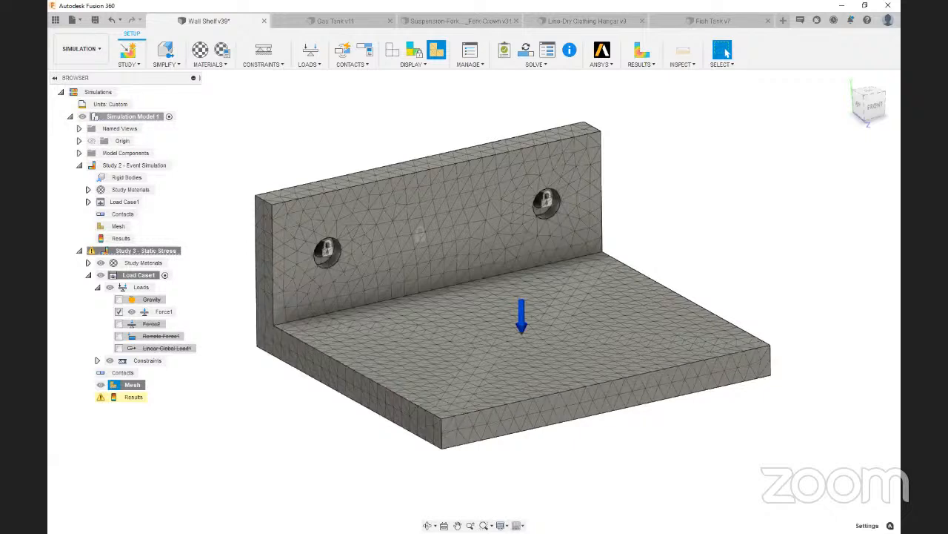
key("alt+Tab")
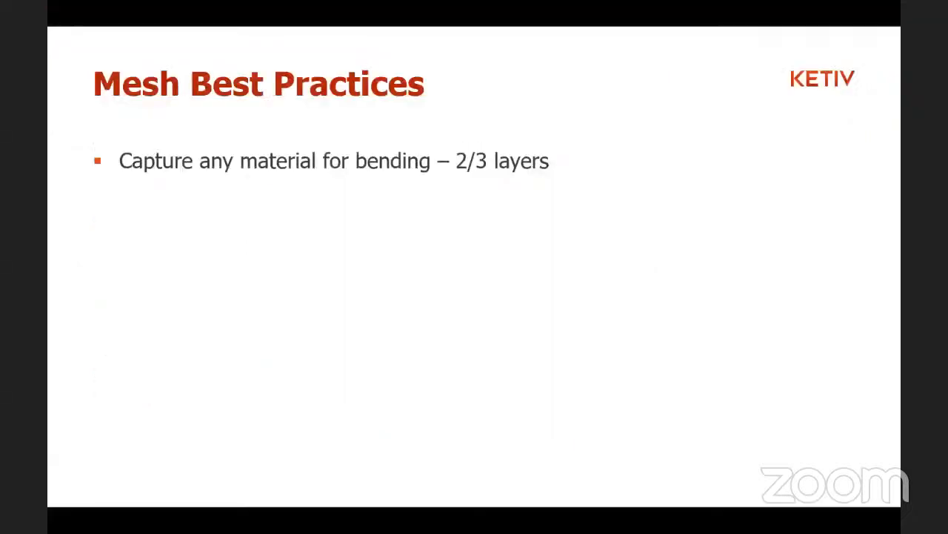
left_click(389, 319)
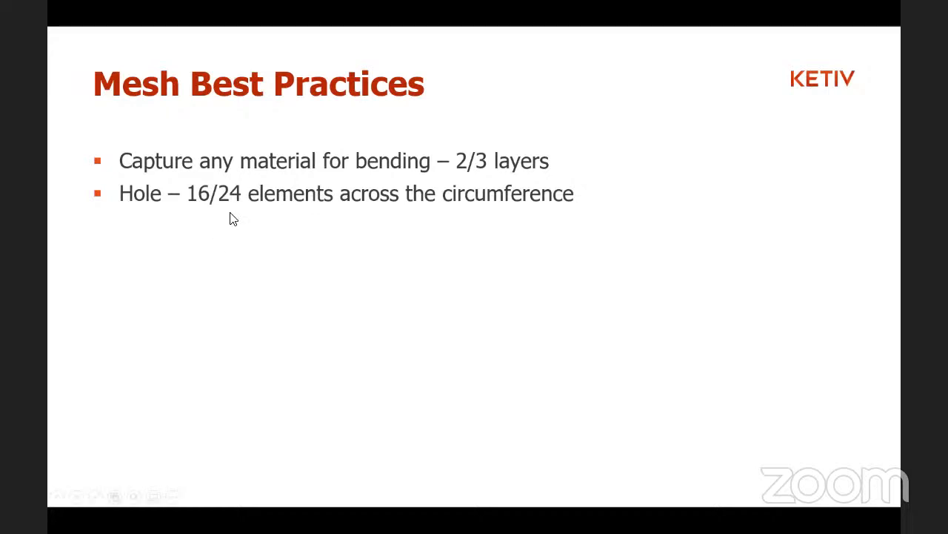
key("alt+Tab")
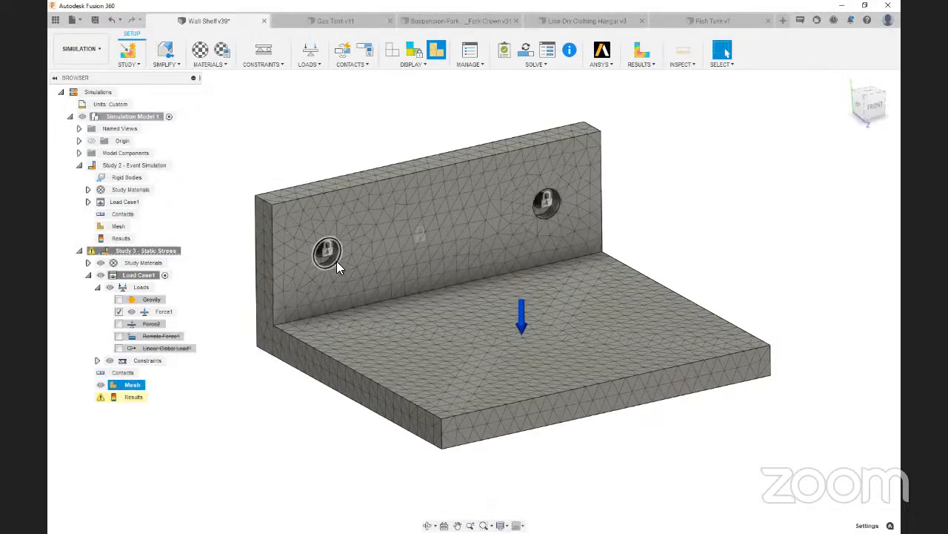
Examine the mesh elements around the circumference of the back plate's mounting hole, marking them up
left_click(874, 111)
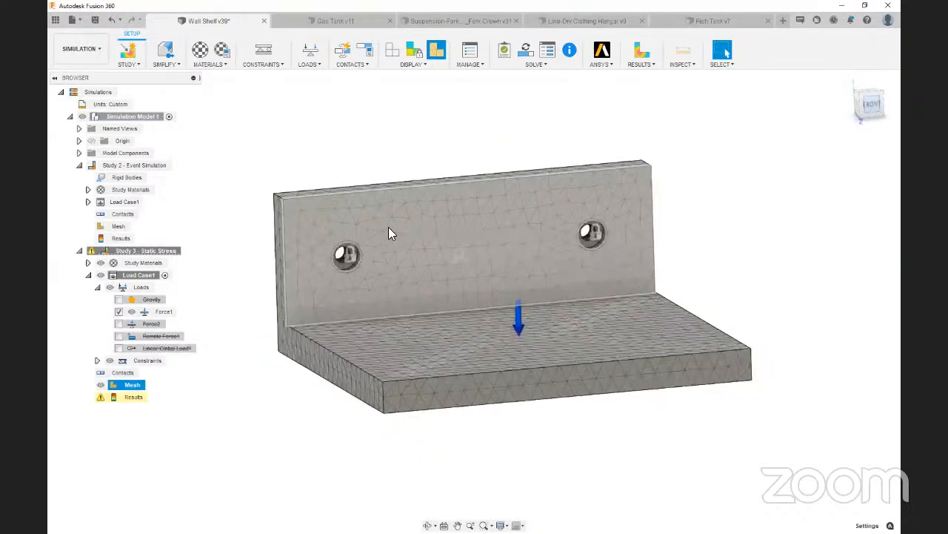
scroll(365, 277, "up", 2)
scroll(433, 293, "down", 1)
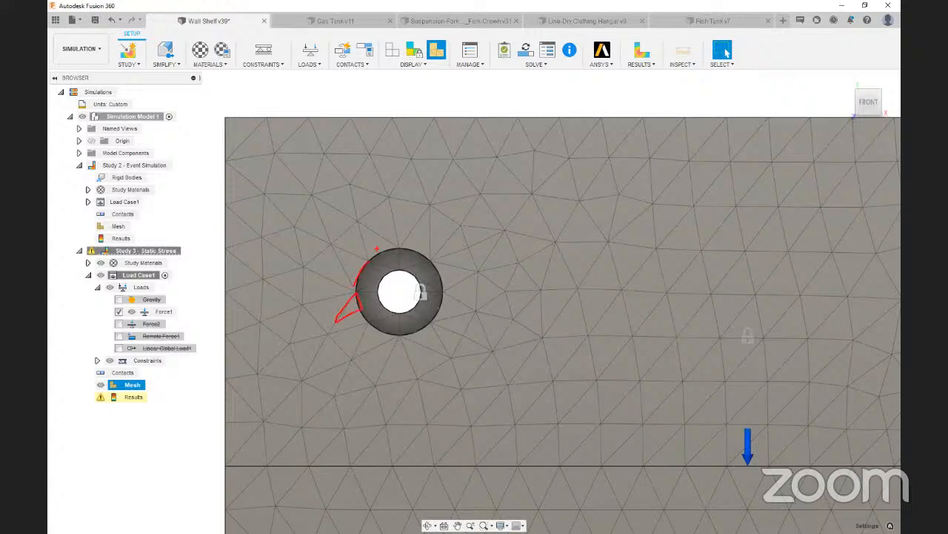
mouse_move(410, 248)
left_mouse_down()
mouse_move(426, 256)
mouse_move(437, 317)
left_mouse_up()
key("Escape")
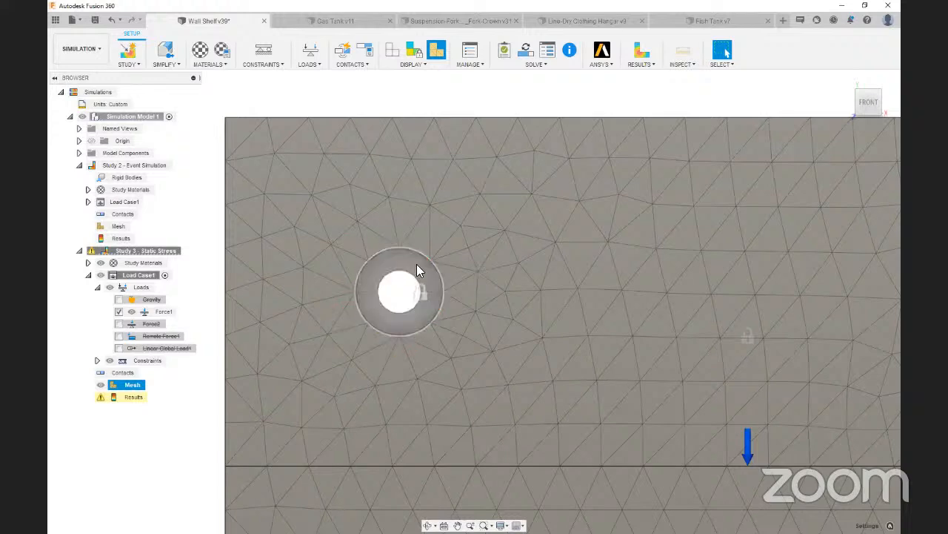
scroll(416, 265, "down", 1)
left_click_drag(863, 101, 882, 123)
scroll(614, 269, "down", 1)
scroll(563, 218, "down", 2)
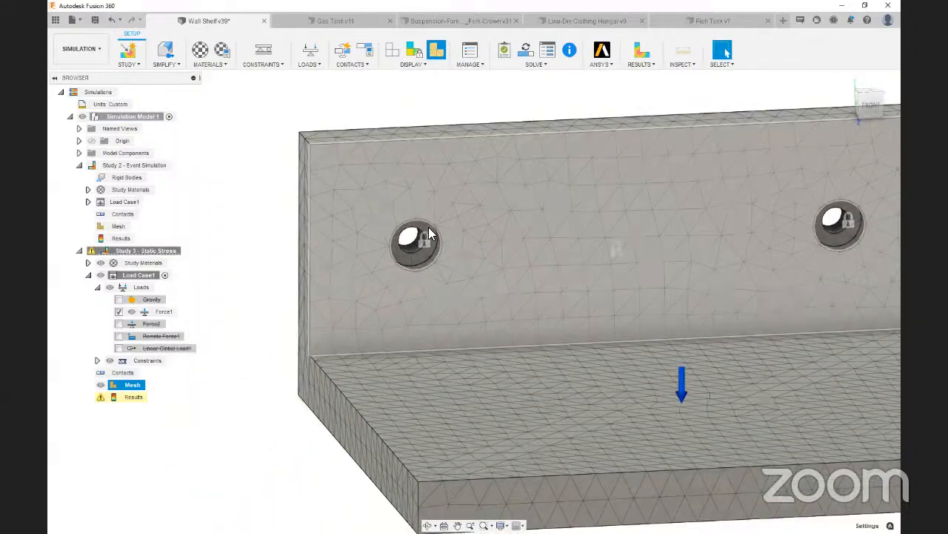
Apply a local mesh control with a 2 mm element length to the outer edge of the back plate's hole nearest the view
scroll(387, 319, "up", 4)
scroll(415, 326, "down", 2)
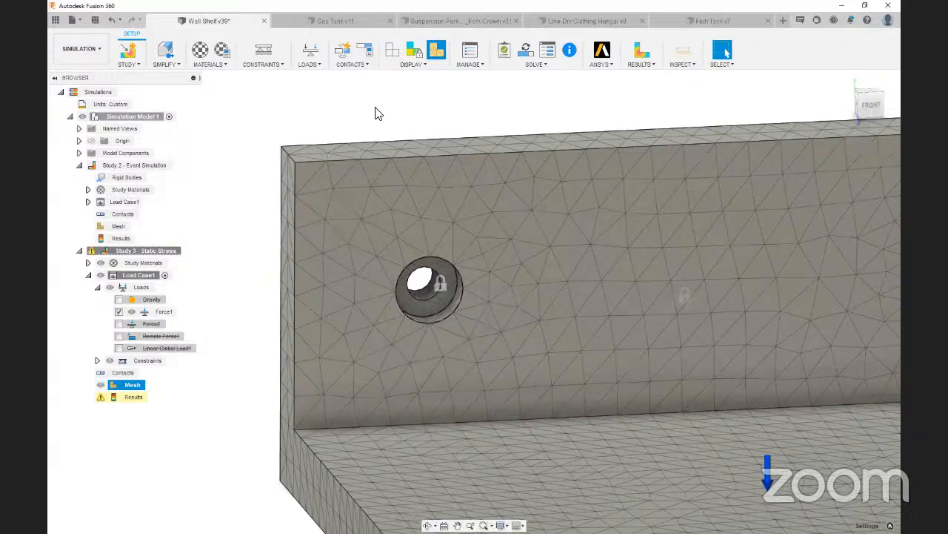
left_click(376, 113)
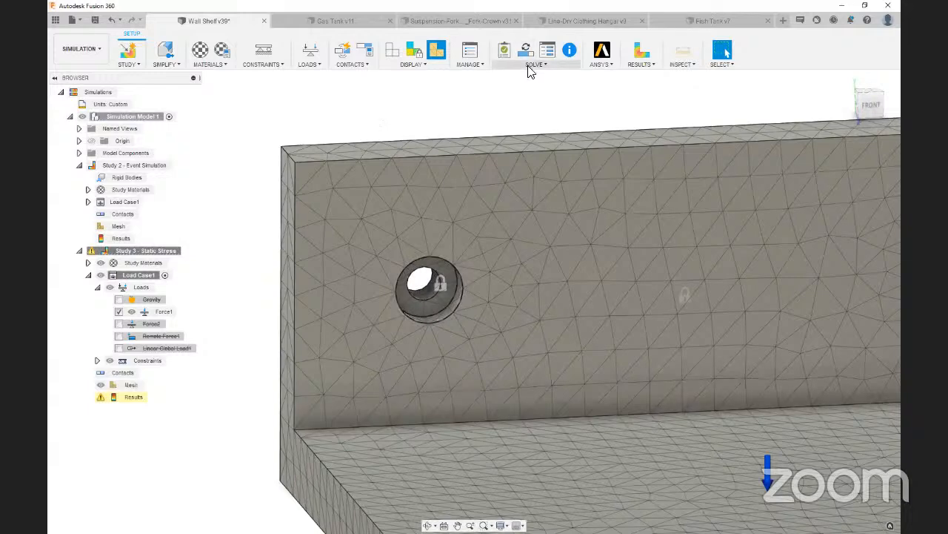
left_click(470, 66)
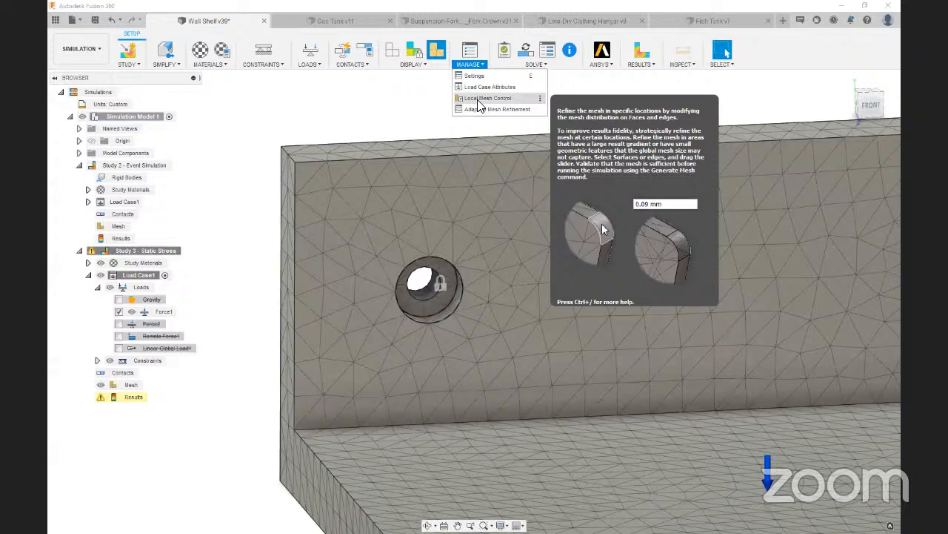
left_click(482, 98)
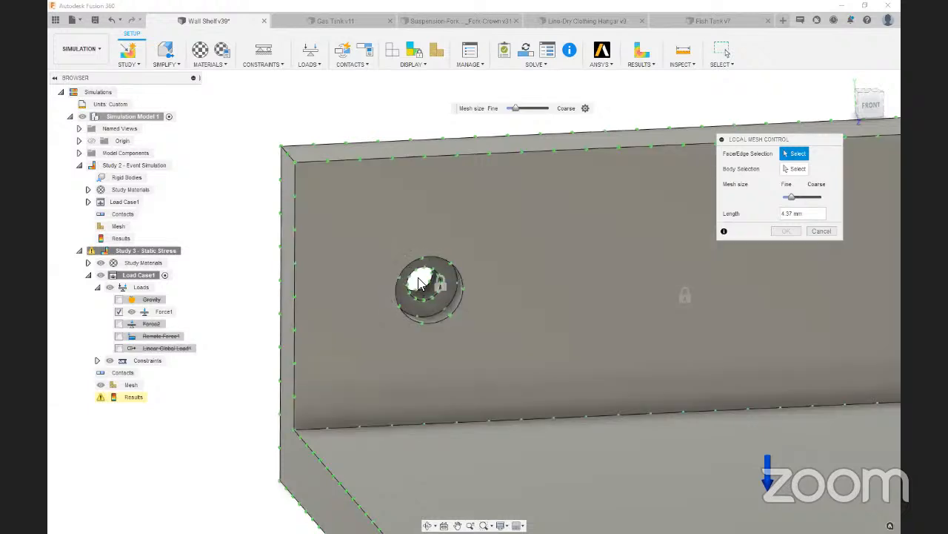
scroll(419, 284, "up", 3)
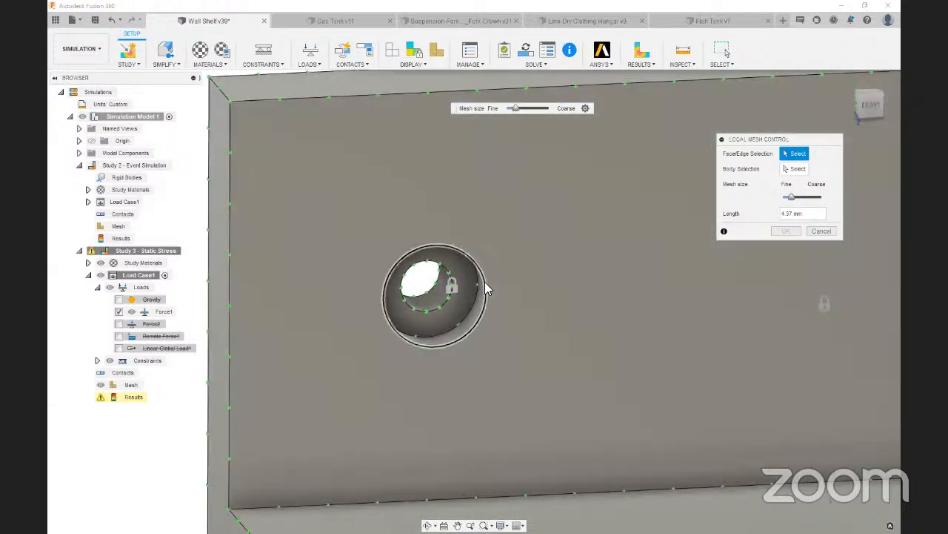
left_click(485, 285)
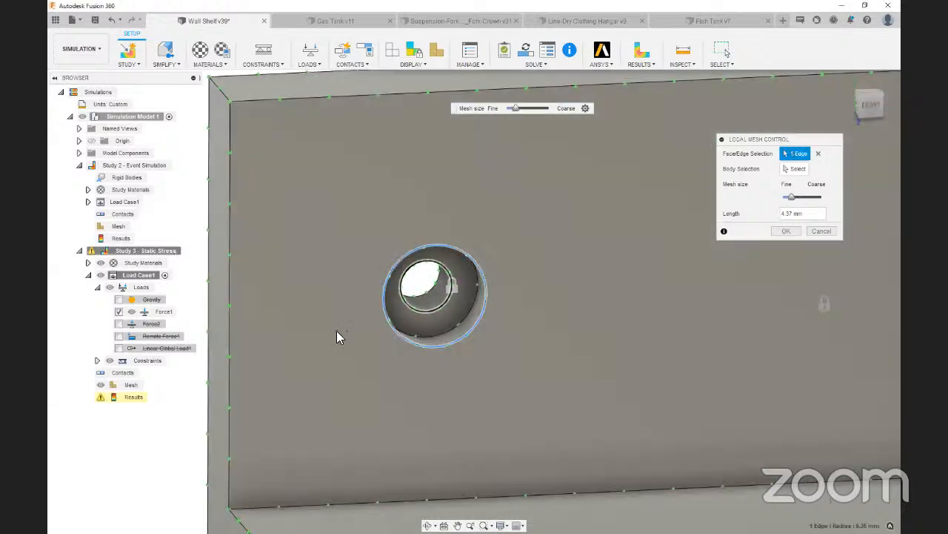
scroll(335, 300, "down", 2)
left_click_drag(807, 215, 764, 219)
type("2")
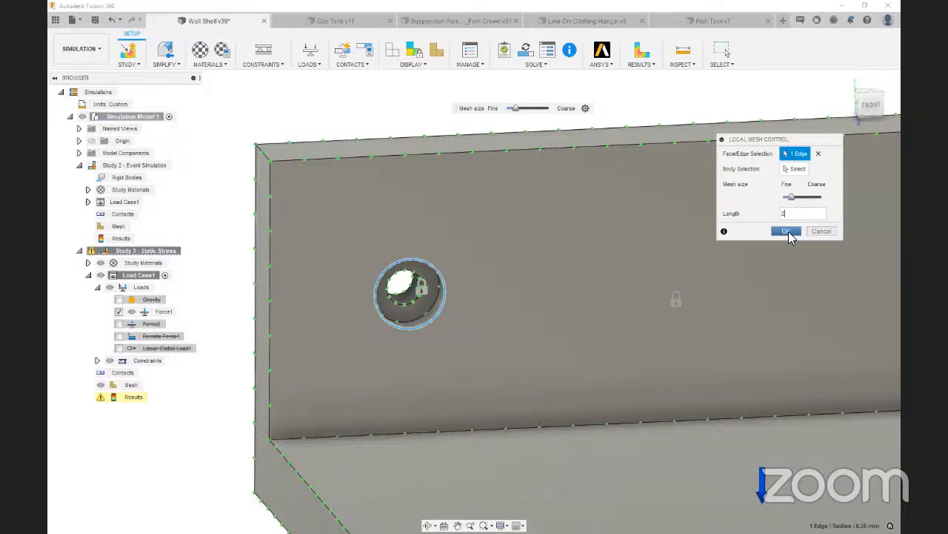
left_click(787, 232)
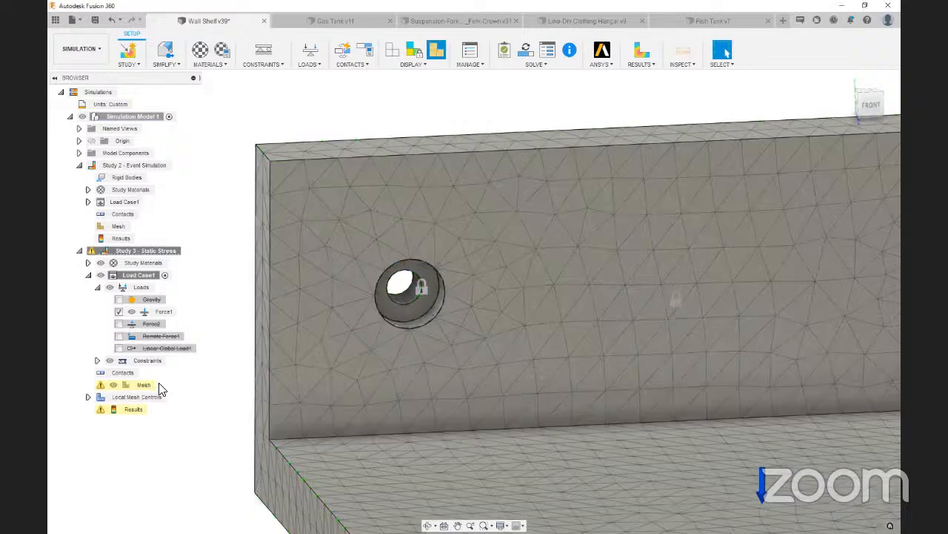
Regenerate Study 3's mesh with the local mesh control applied
right_click(148, 386)
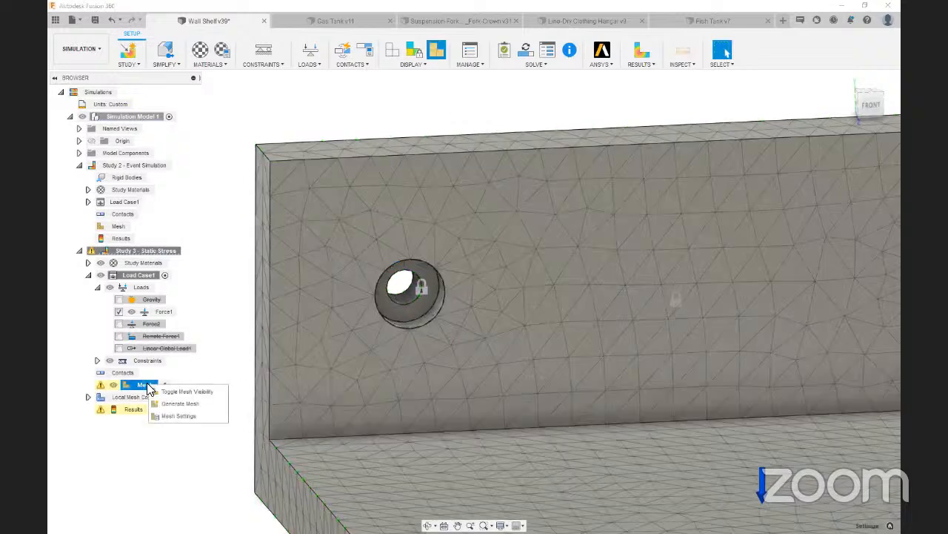
left_click(166, 403)
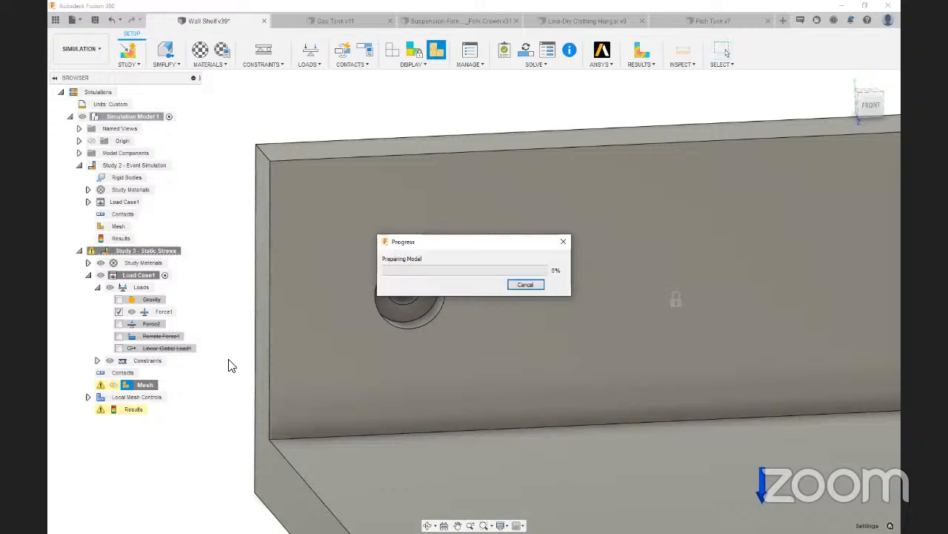
scroll(268, 338, "down", 3)
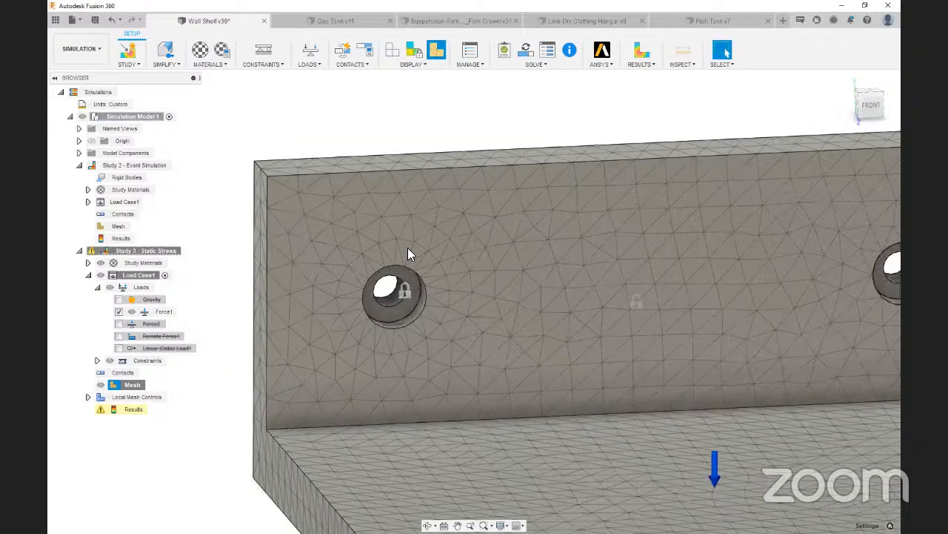
Compare from the front the mesh around the two mounting holes, marking up elements around each circumference, and inspect the overall mesh
left_click(873, 108)
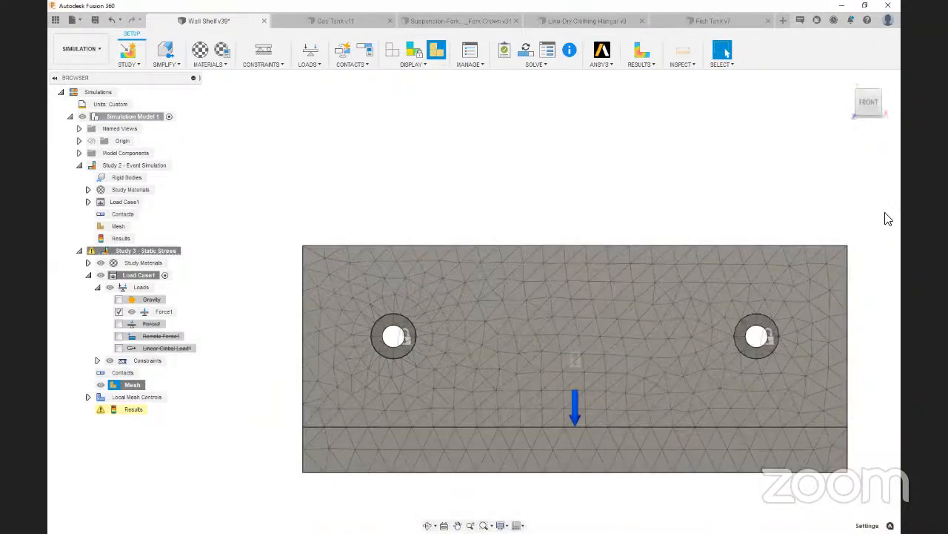
mouse_move(758, 302)
left_mouse_down()
mouse_move(718, 349)
mouse_move(765, 294)
mouse_move(741, 306)
left_mouse_up()
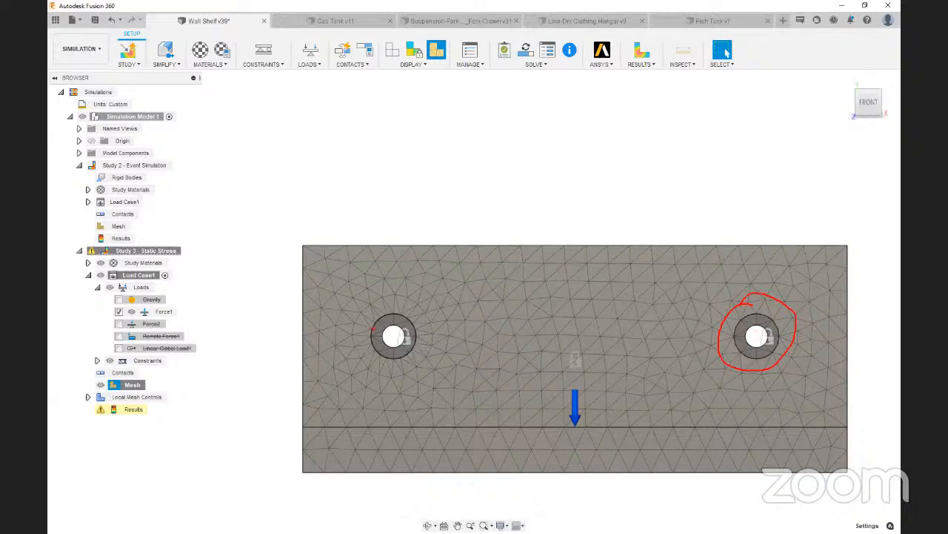
scroll(381, 332, "up", 6)
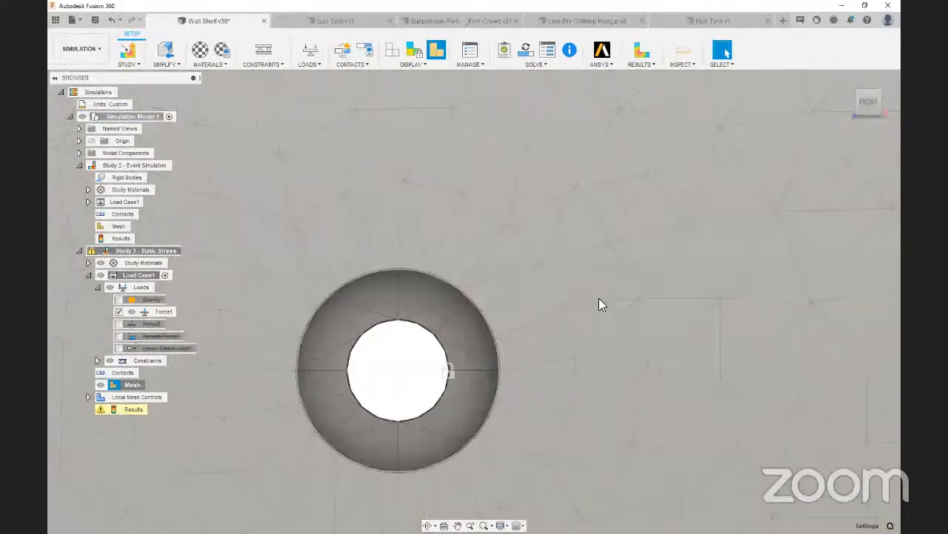
scroll(460, 274, "down", 8)
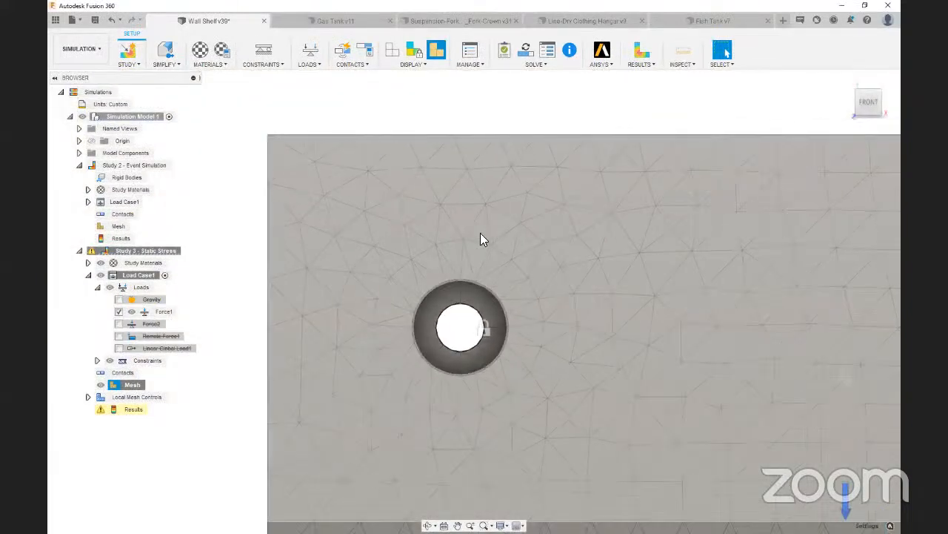
scroll(459, 230, "down", 5)
scroll(578, 264, "up", 3)
scroll(528, 298, "down", 3)
scroll(520, 298, "up", 4)
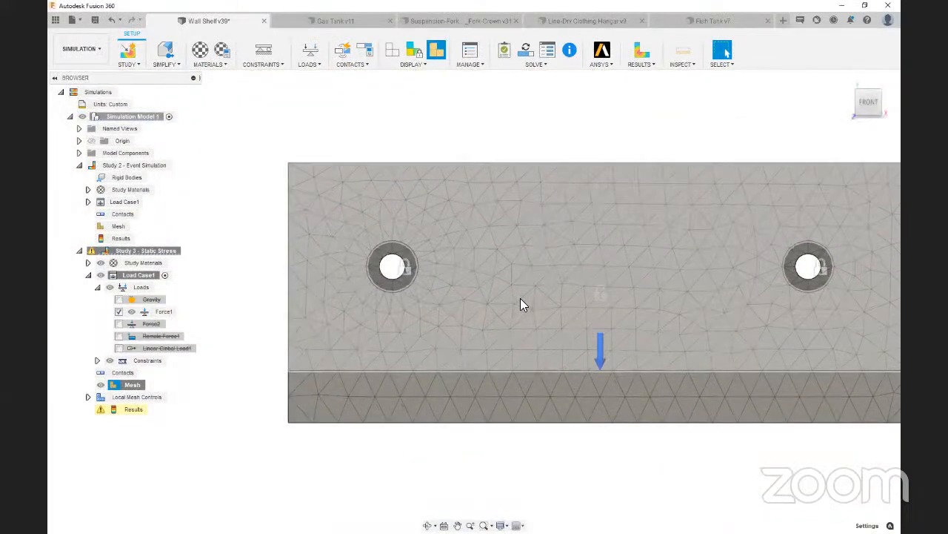
middle_click_drag(877, 113, 332, 265, "shift")
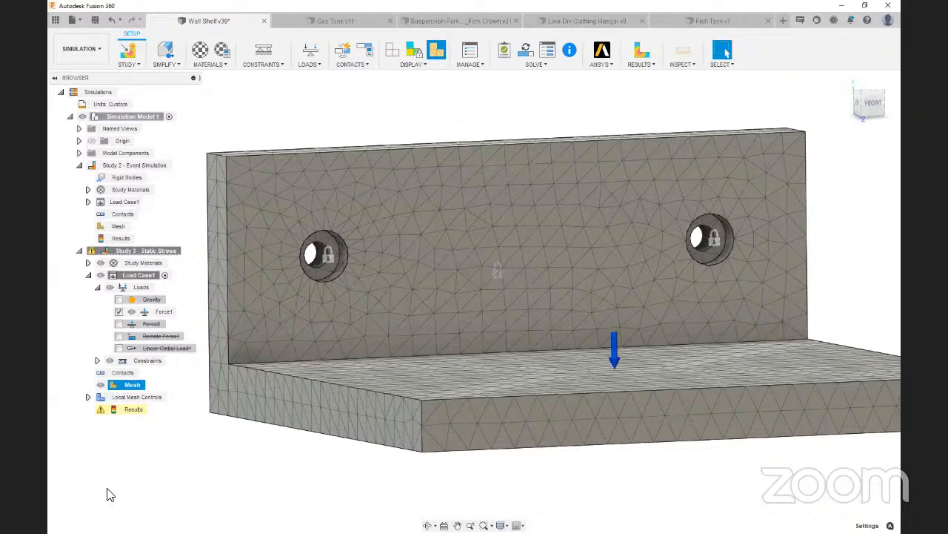
Switch to the Mesh Best Practices slide, reveal the hole mesh example and the fillet guideline, and return to Fusion 360
key("alt+Tab")
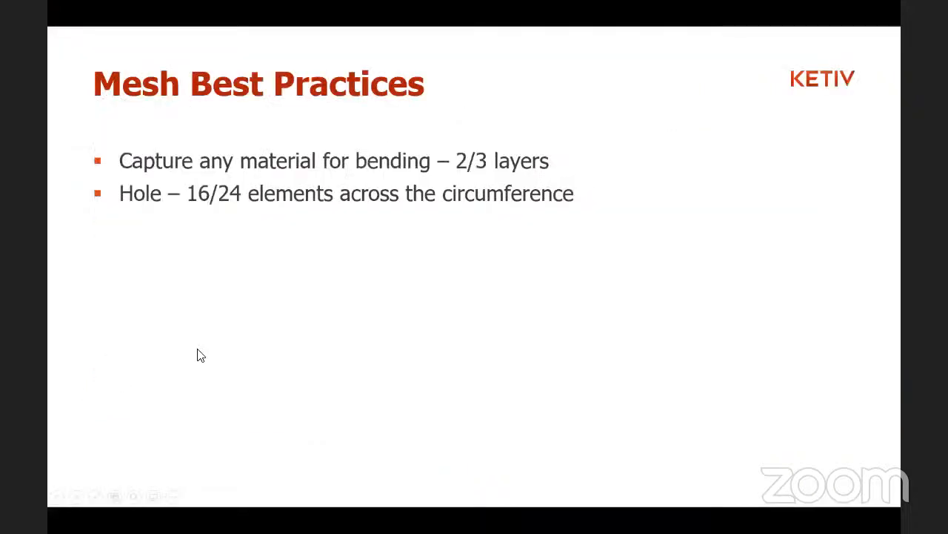
left_click(249, 350)
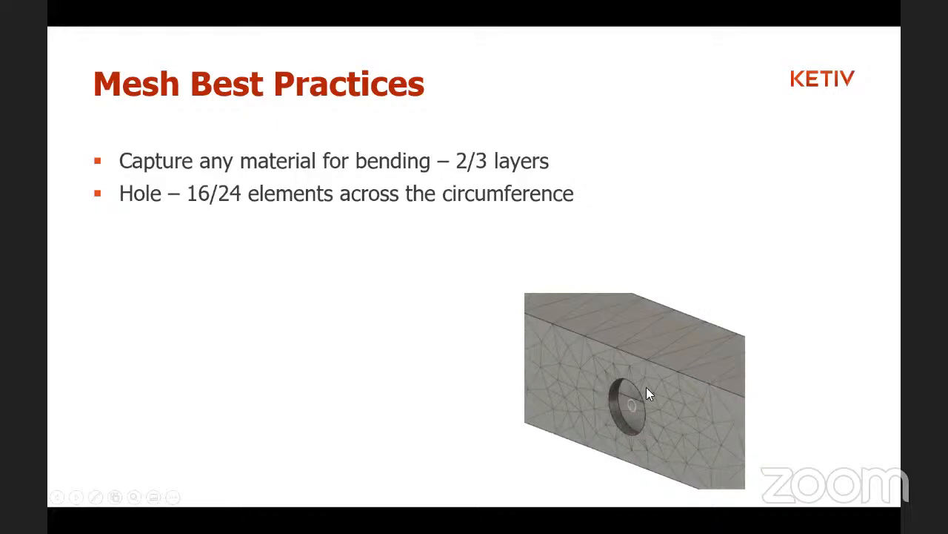
left_click(384, 437)
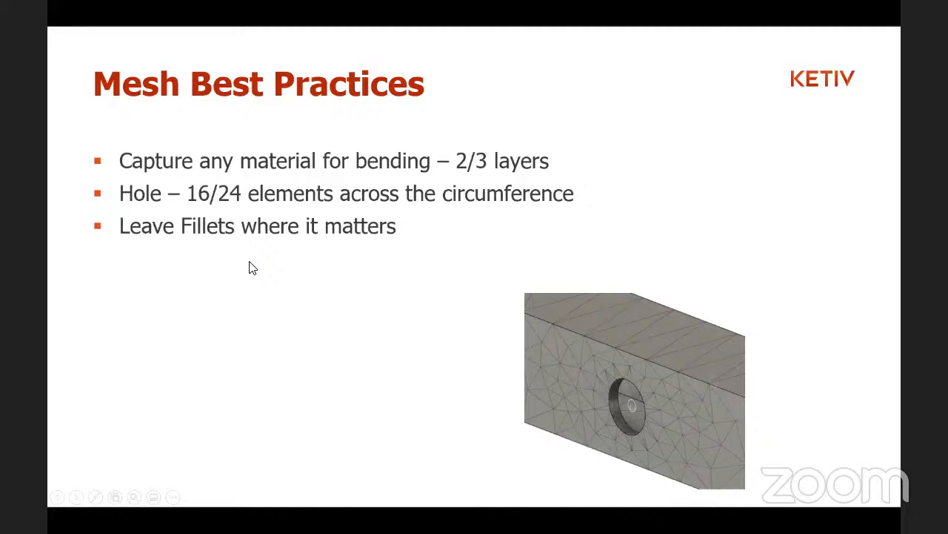
key("alt+Tab")
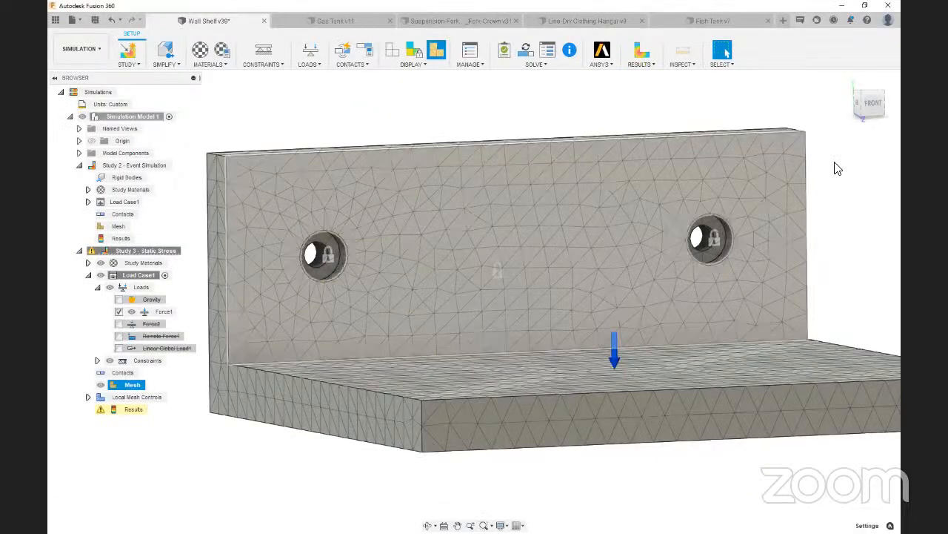
Hide Study 3's mesh to show the plain shelf model and its inner corner
left_click_drag(868, 105, 874, 110)
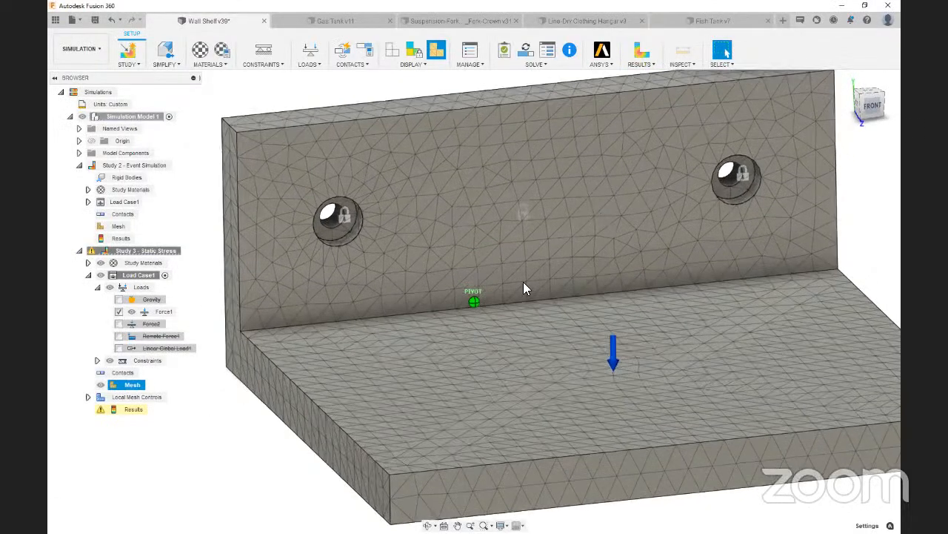
scroll(523, 282, "down", 2)
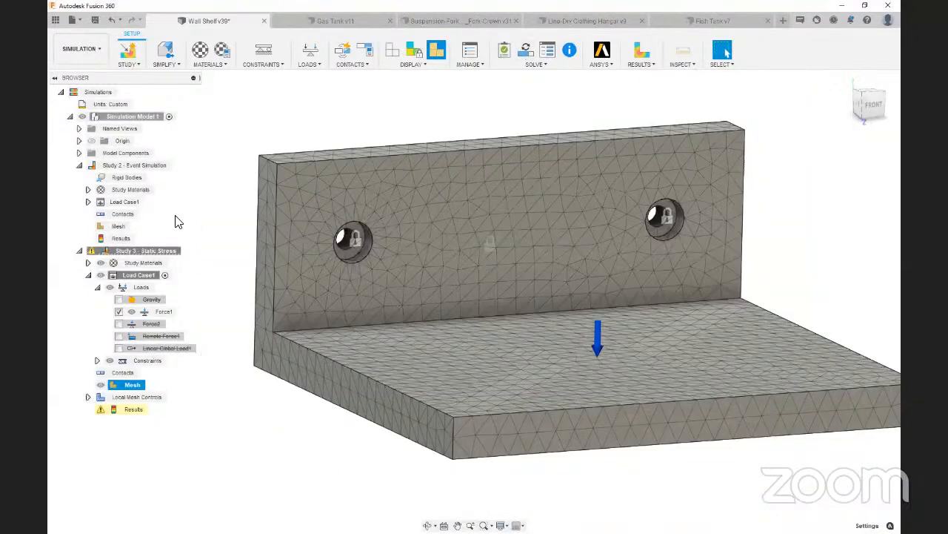
left_click(191, 253)
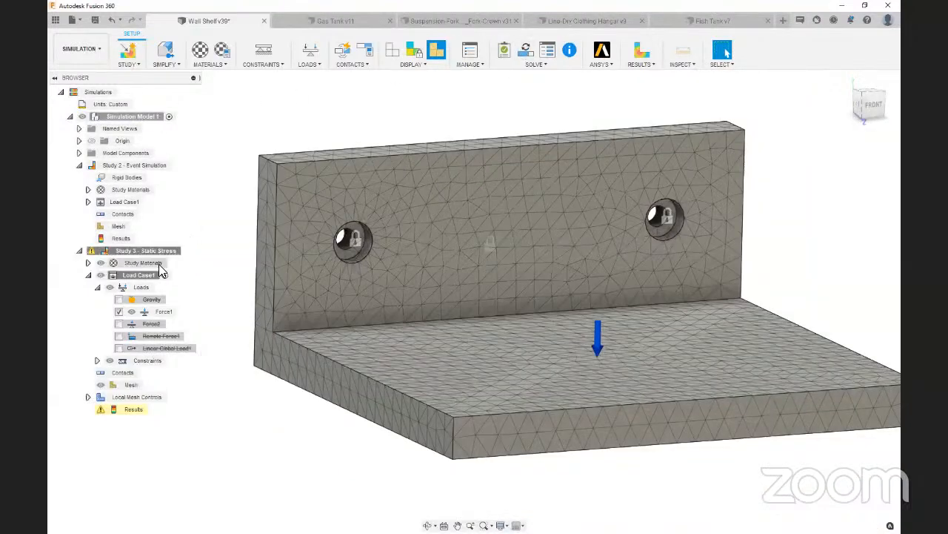
left_click(130, 385)
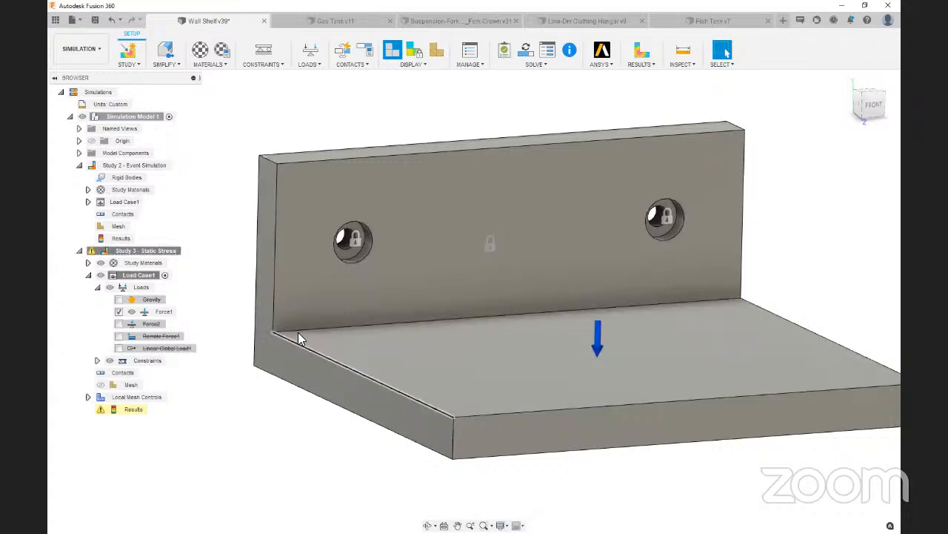
left_click(594, 506)
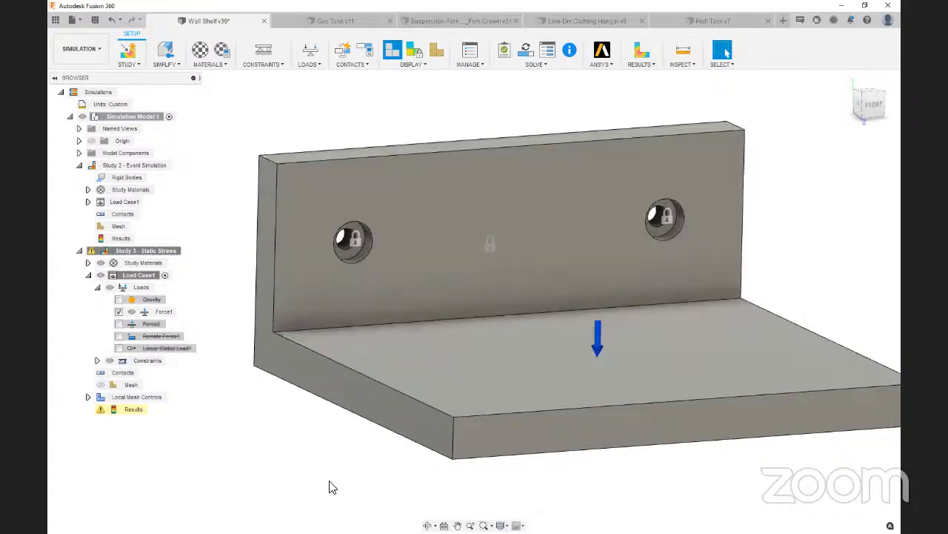
scroll(330, 480, "down", 2)
scroll(677, 466, "up", 2)
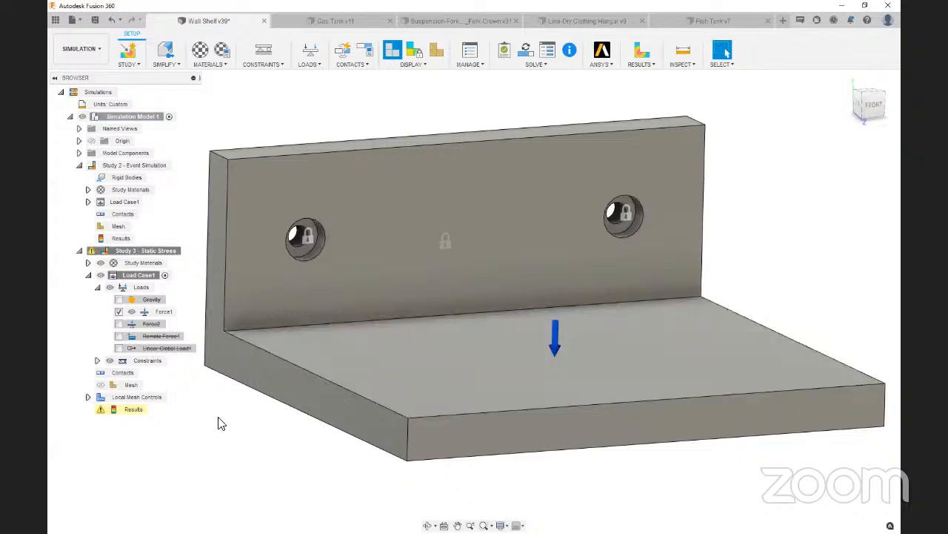
In the Simplify environment, edit the Remove Features operation so that the inner corner fillet and both mounting holes are kept
left_click(166, 50)
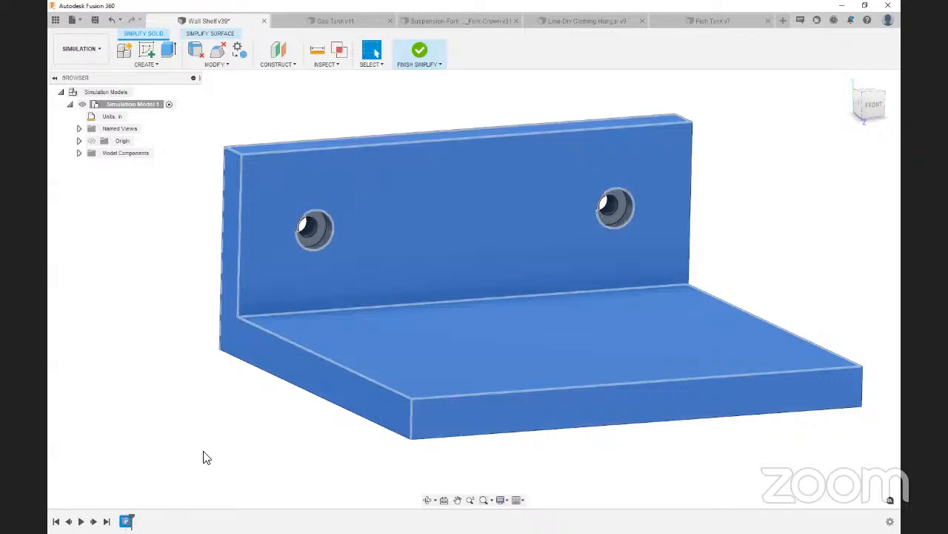
double_click(128, 521)
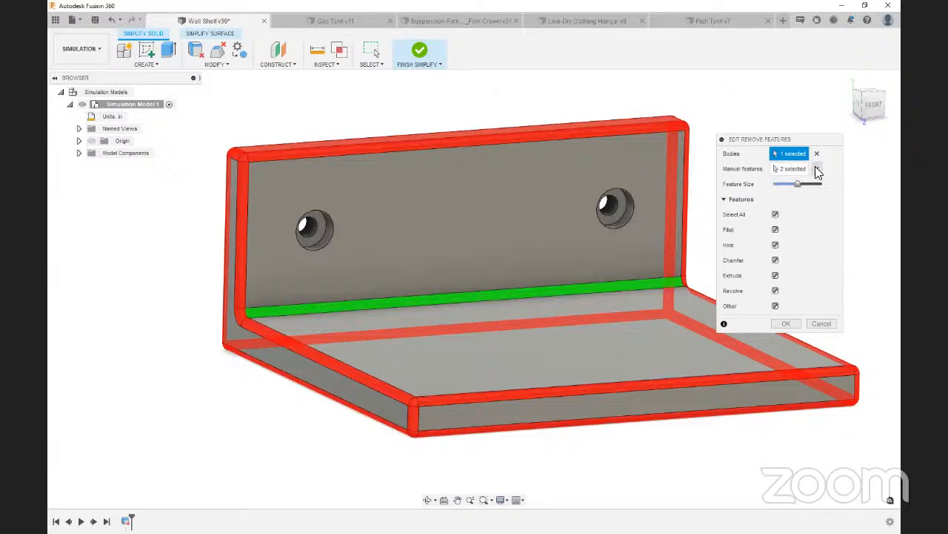
scroll(324, 413, "down", 3)
scroll(483, 324, "up", 3)
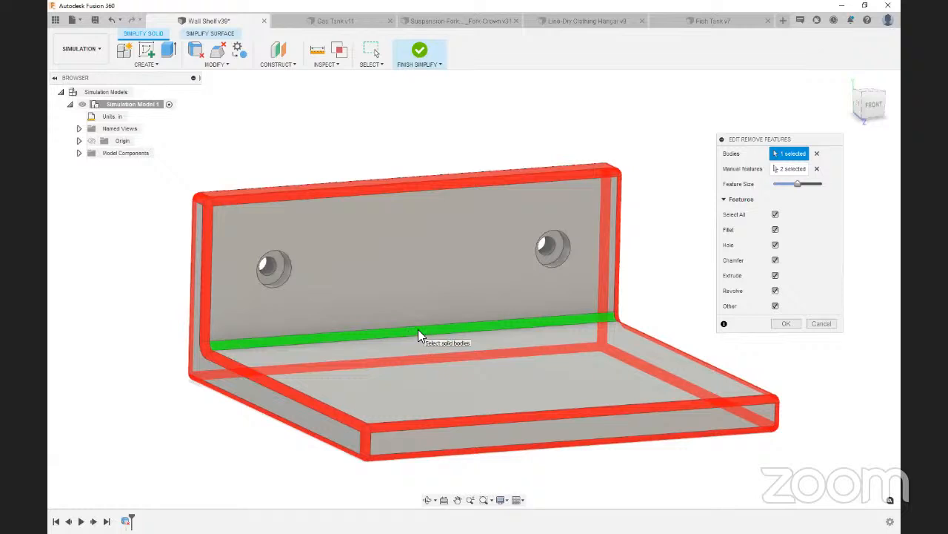
key("Escape")
left_click(532, 326)
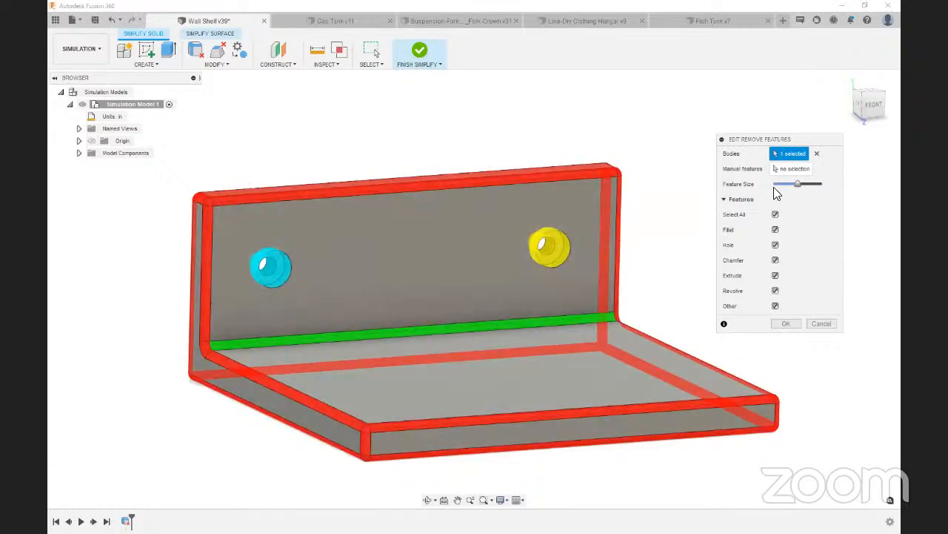
left_click(355, 346)
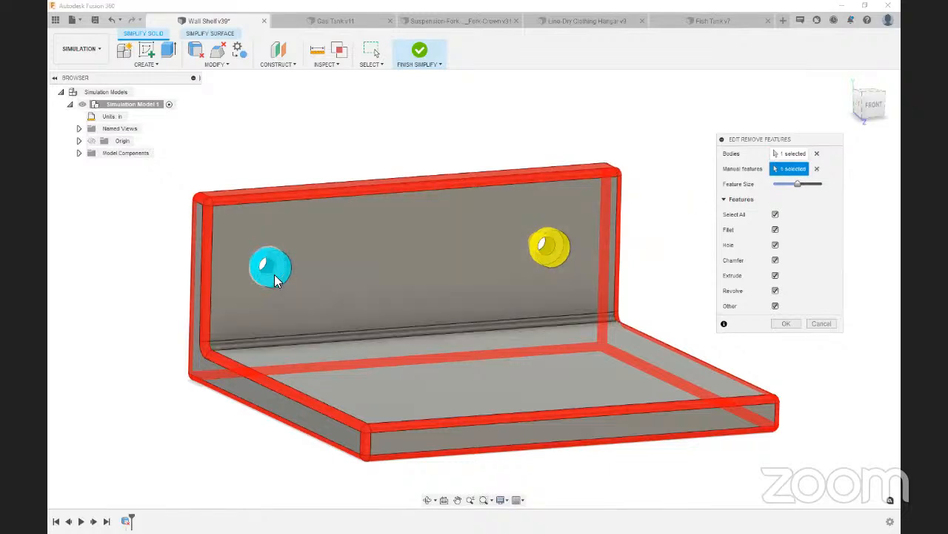
left_click(273, 268)
left_click(546, 253)
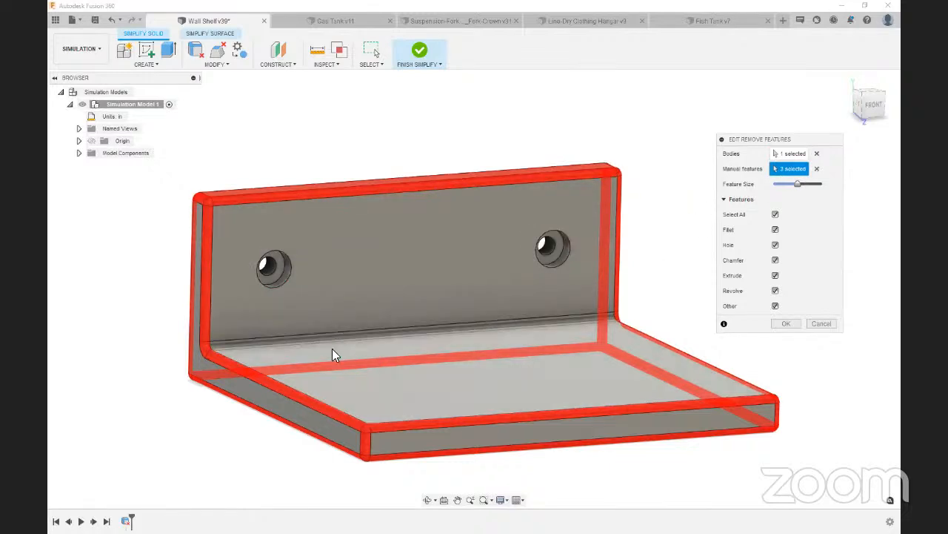
left_click(787, 324)
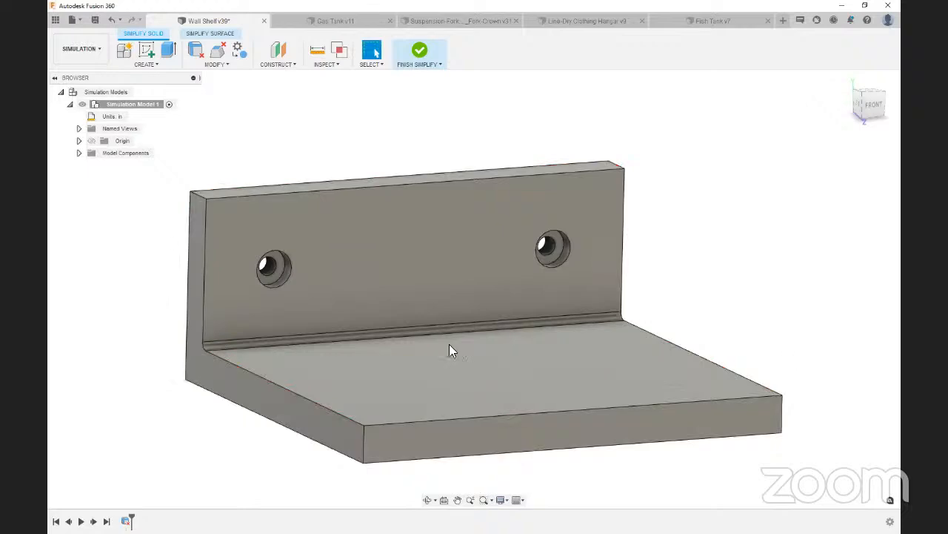
Check the fillet face between the back plate and shelf plate, and finish simplifying to return to the study
scroll(230, 345, "up", 1)
left_click(230, 346)
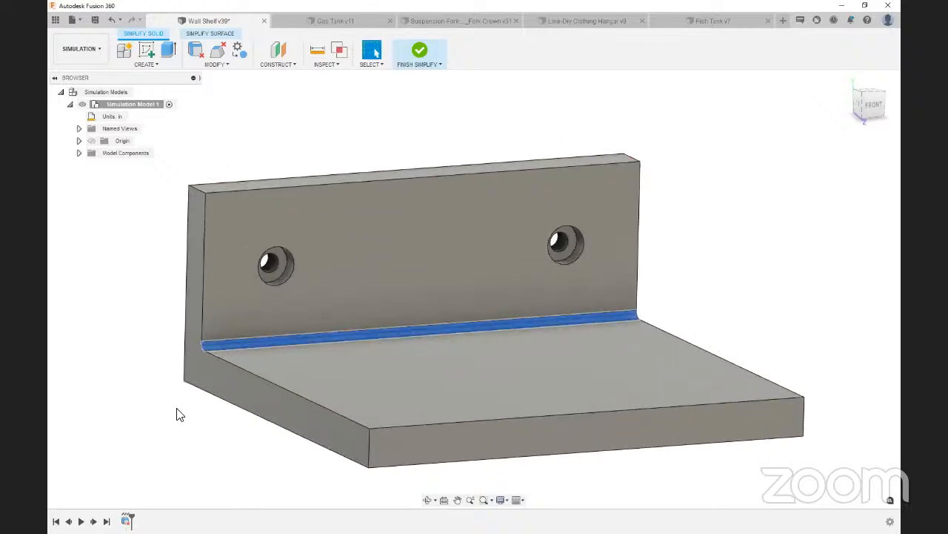
left_click(178, 408)
scroll(177, 409, "down", 2)
left_click(420, 52)
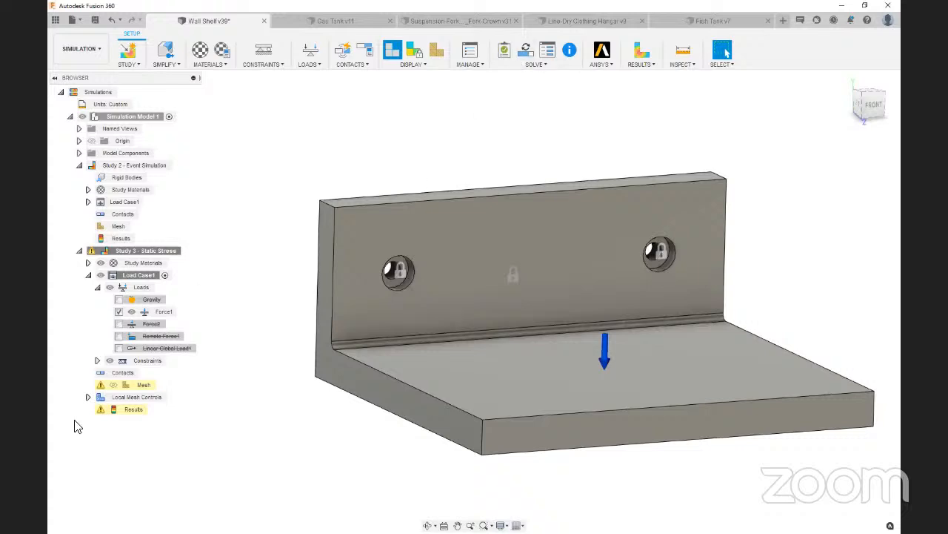
scroll(353, 387, "down", 1)
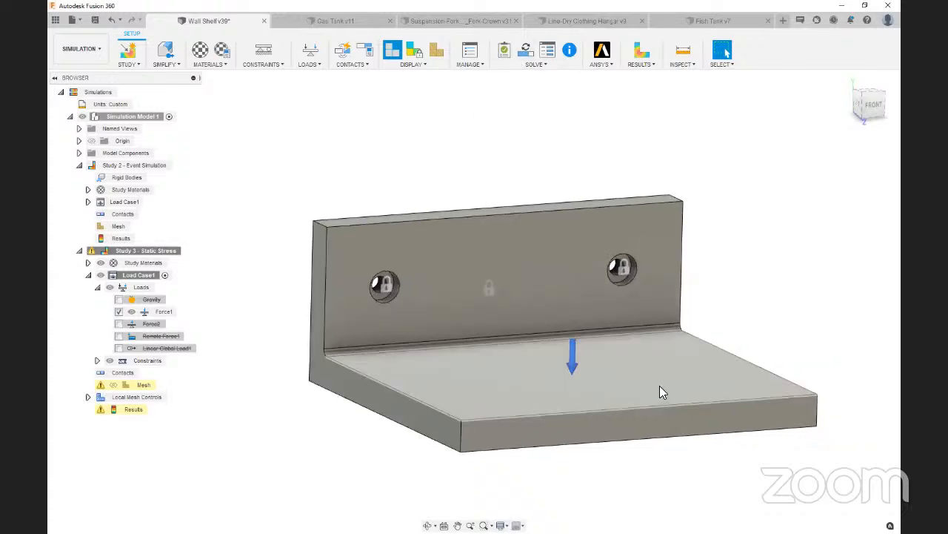
Switch to the Mesh Best Practices slide, reveal the guideline on finer meshes at large stress gradients, and return to Fusion 360
scroll(744, 287, "up", 1)
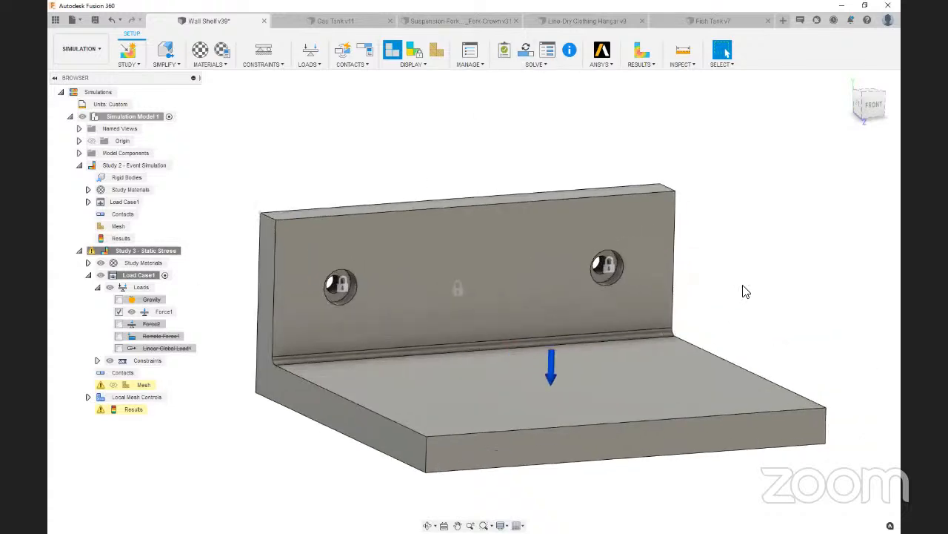
scroll(329, 356, "up", 1)
left_click(329, 356)
left_click(183, 407)
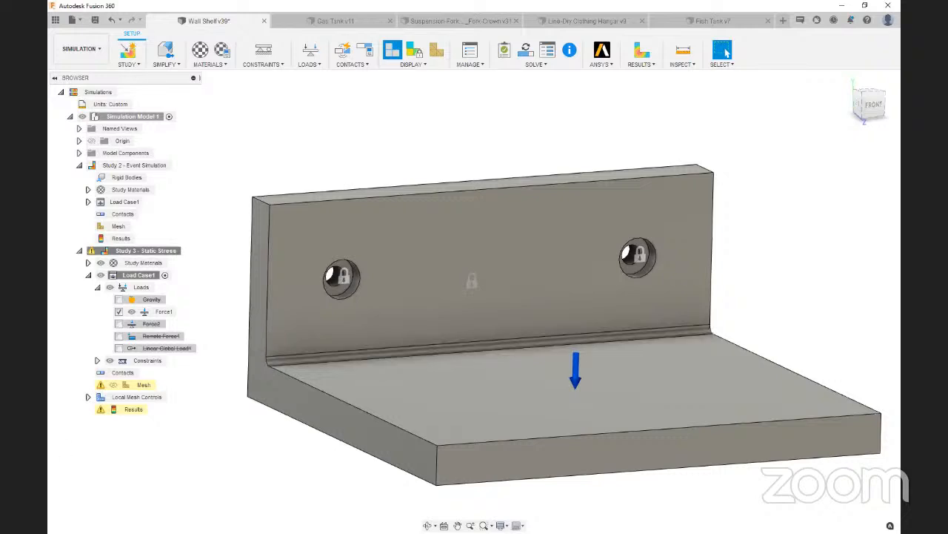
key("alt+Tab")
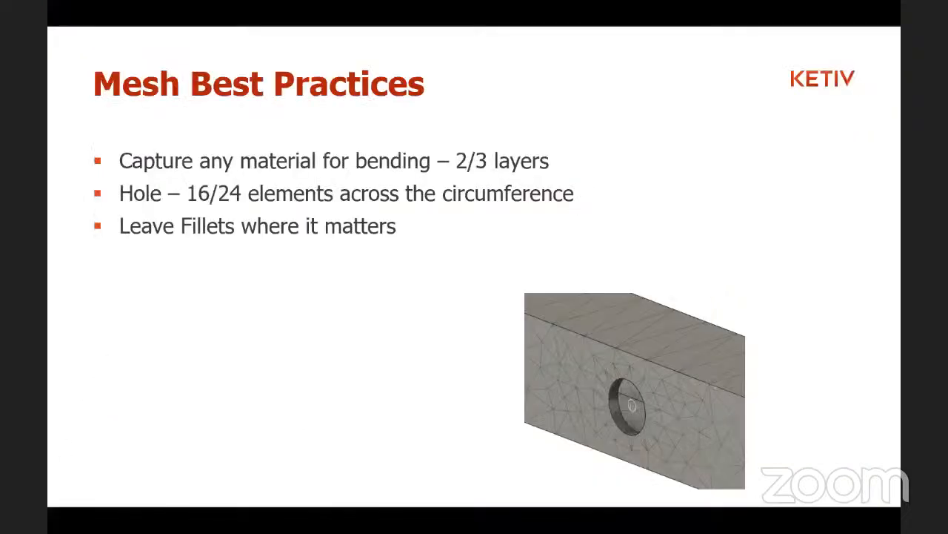
left_click(192, 388)
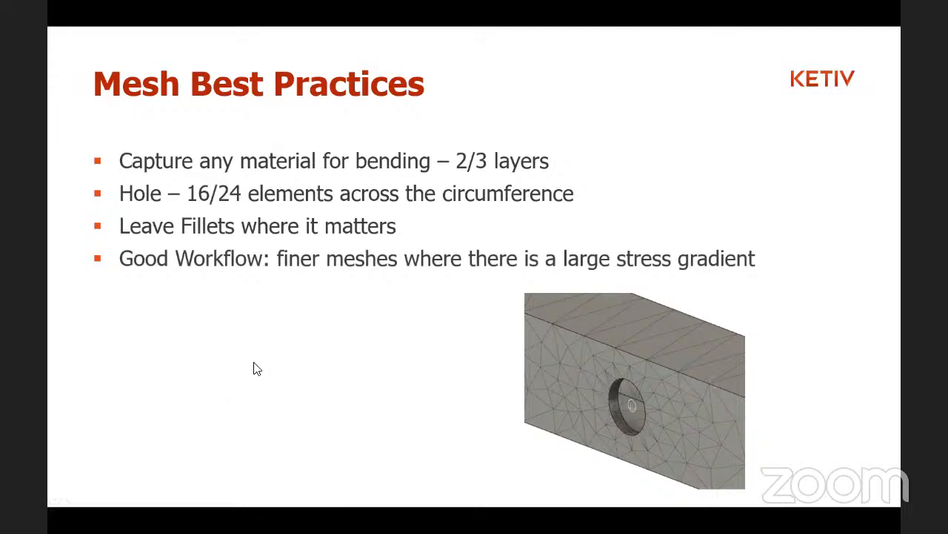
key("alt+Tab")
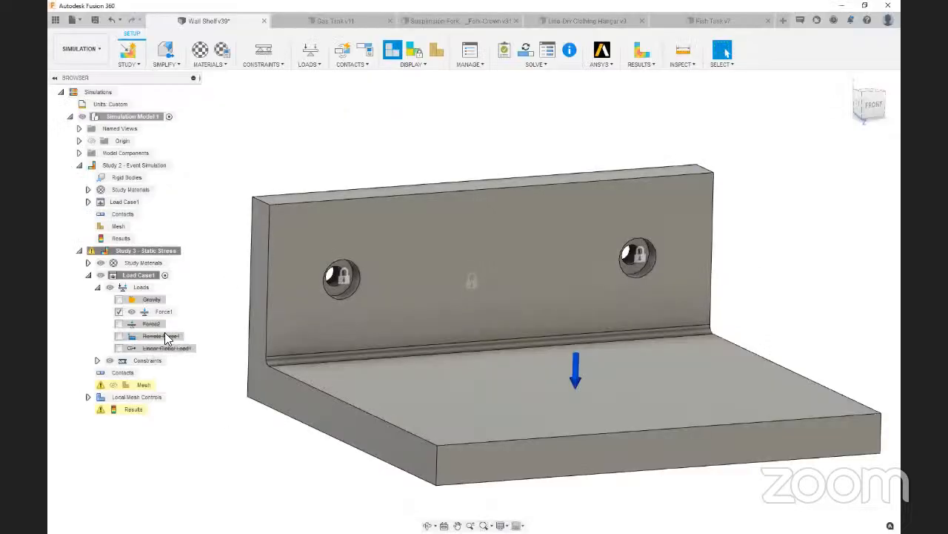
Solve Study 3 locally, dismiss the results details, and leave the stress results to return to the study setup
left_click(527, 58)
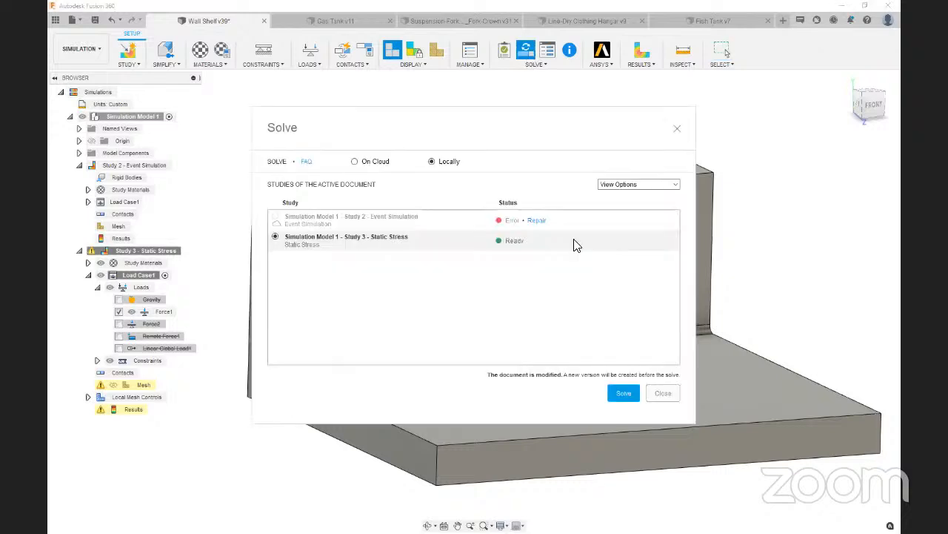
left_click(616, 393)
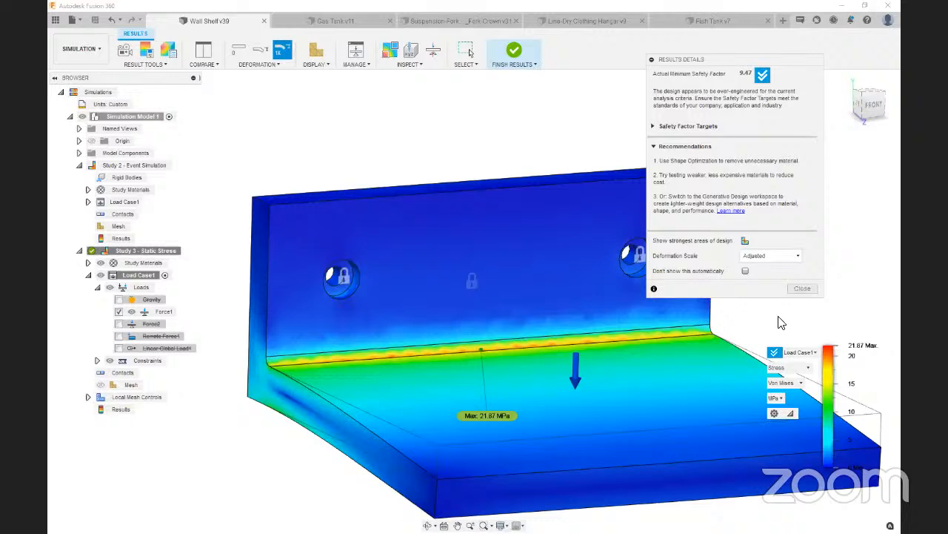
left_click(802, 288)
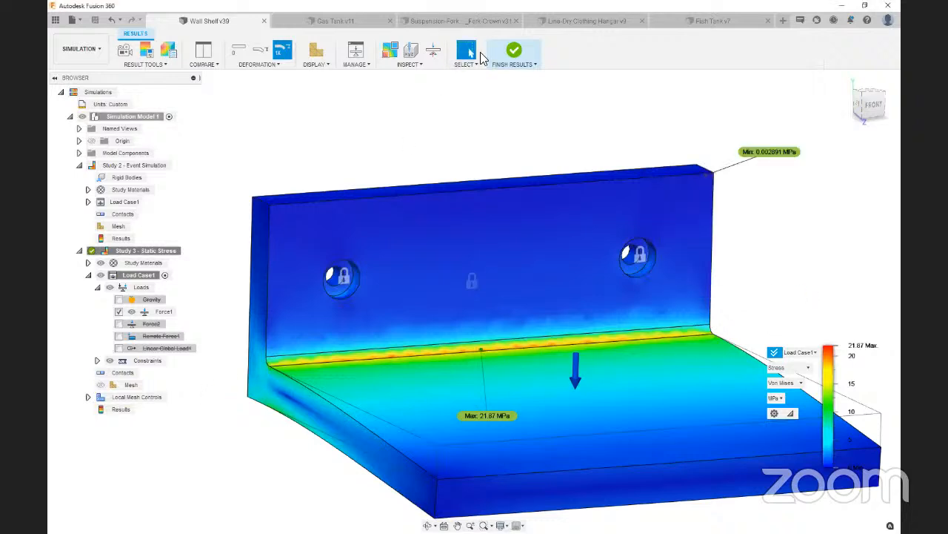
left_click(515, 53)
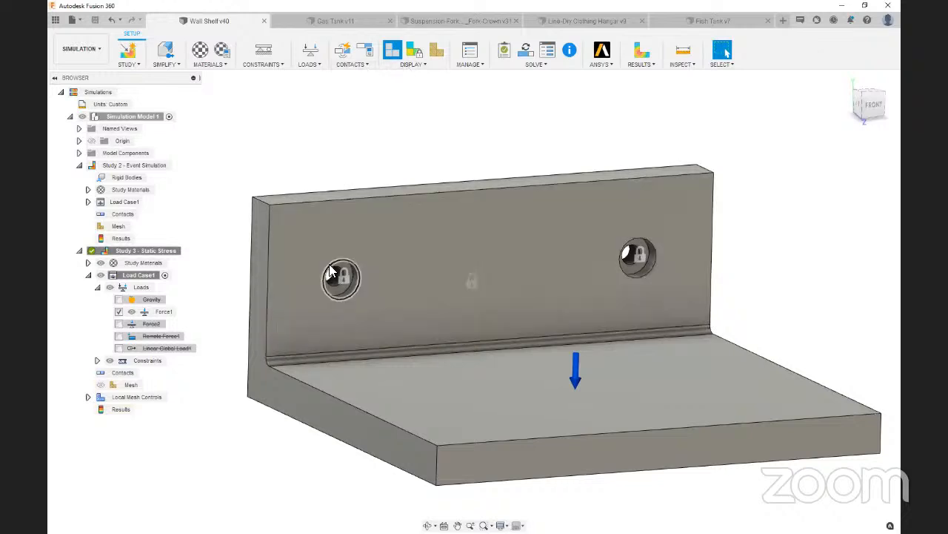
Add a local mesh control to the shelf's inner corner fillet face with an element length of 2 mm
left_click(471, 64)
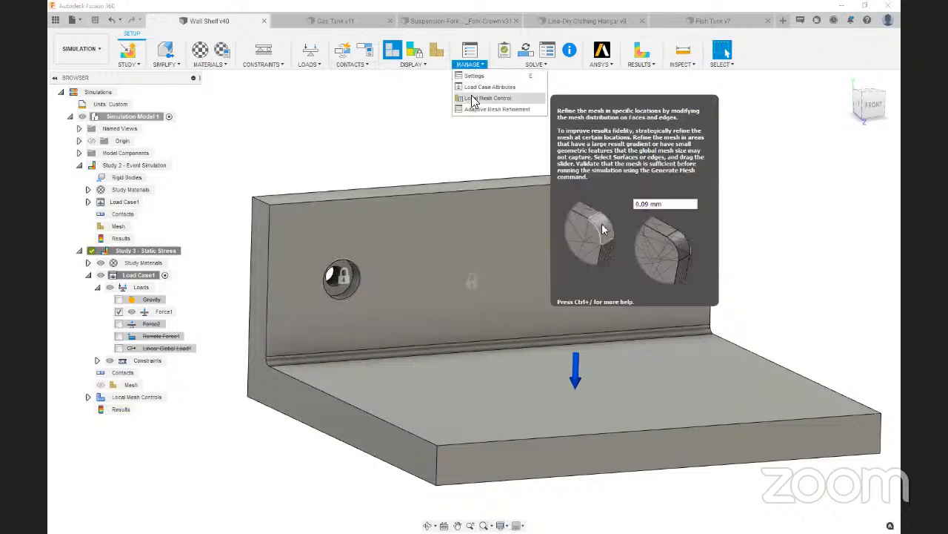
left_click(488, 97)
scroll(478, 348, "up", 3)
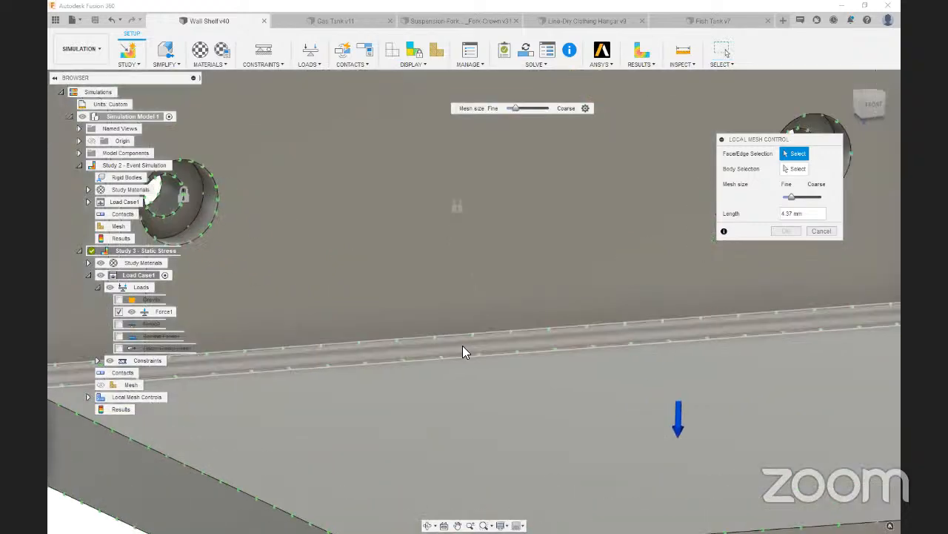
left_click(469, 331)
scroll(466, 332, "down", 5)
double_click(796, 214)
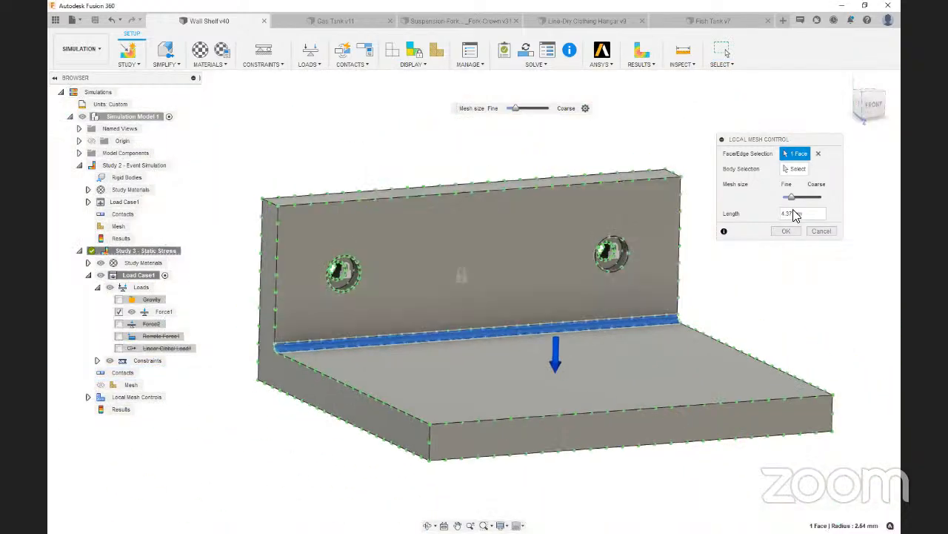
type("2")
left_click(787, 230)
Generate Study 3's mesh with the refined fillet and solve the static stress study locally
left_click(144, 385)
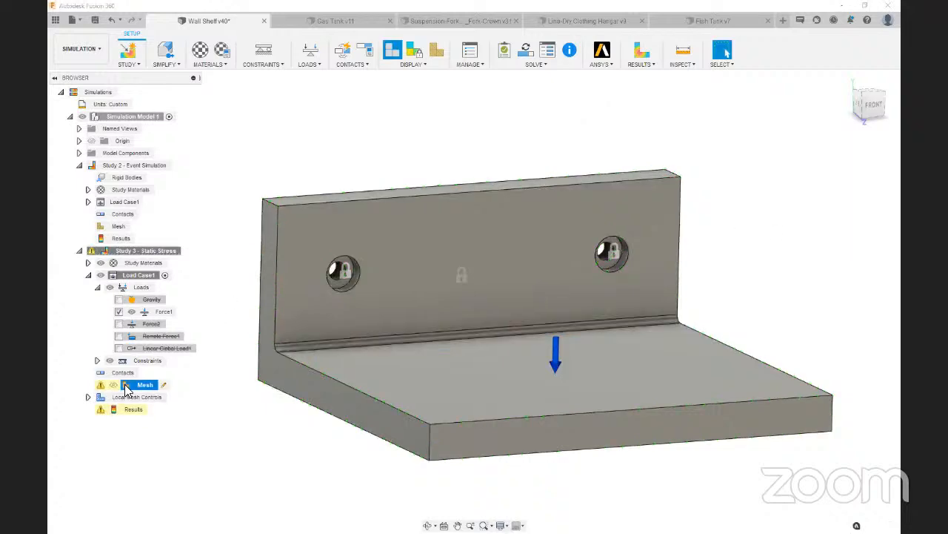
right_click(148, 385)
left_click(159, 407)
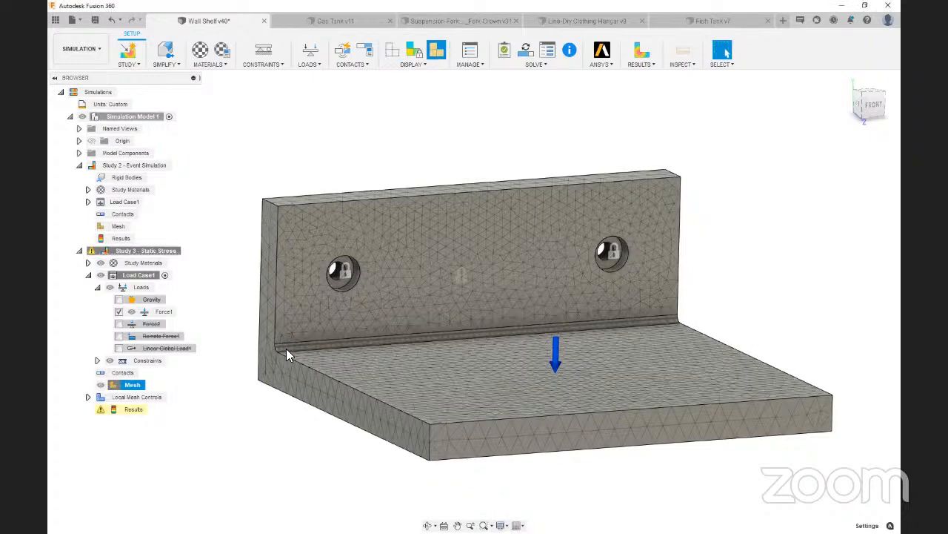
scroll(286, 353, "up", 6)
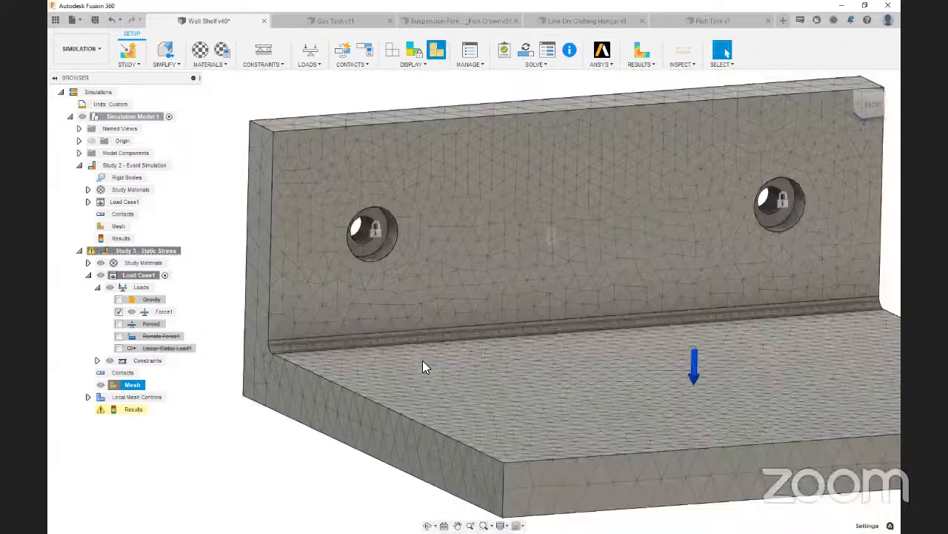
scroll(540, 408, "down", 5)
left_click(526, 50)
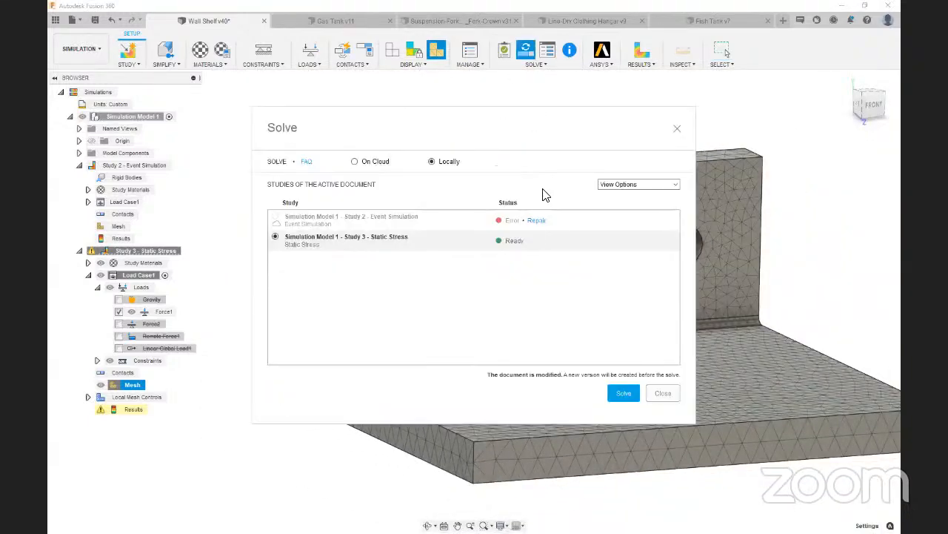
left_click(624, 393)
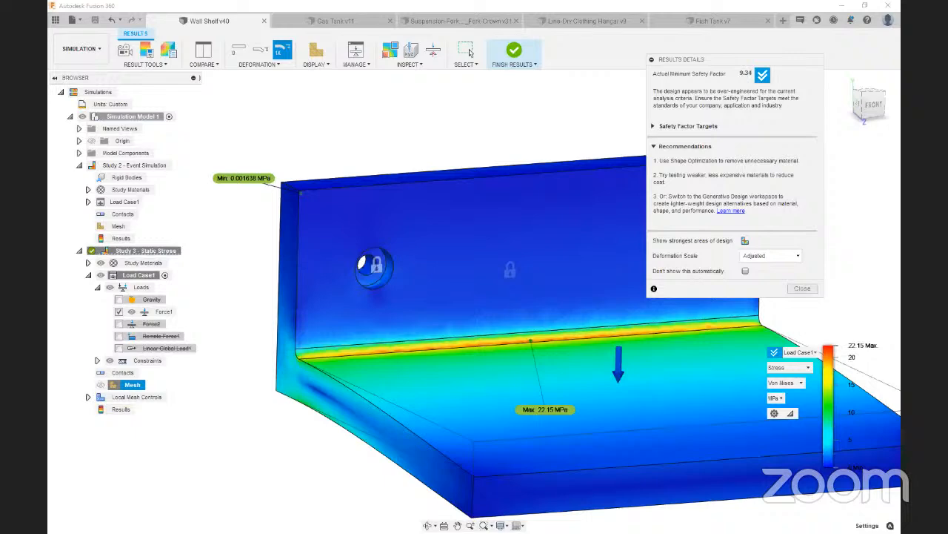
Reveal the "Don't have to calculate EVERYTHING" guideline on the slide, and return to Fusion 360 to review the stress along the shelf's fillet
key("alt+Tab")
left_click(239, 383)
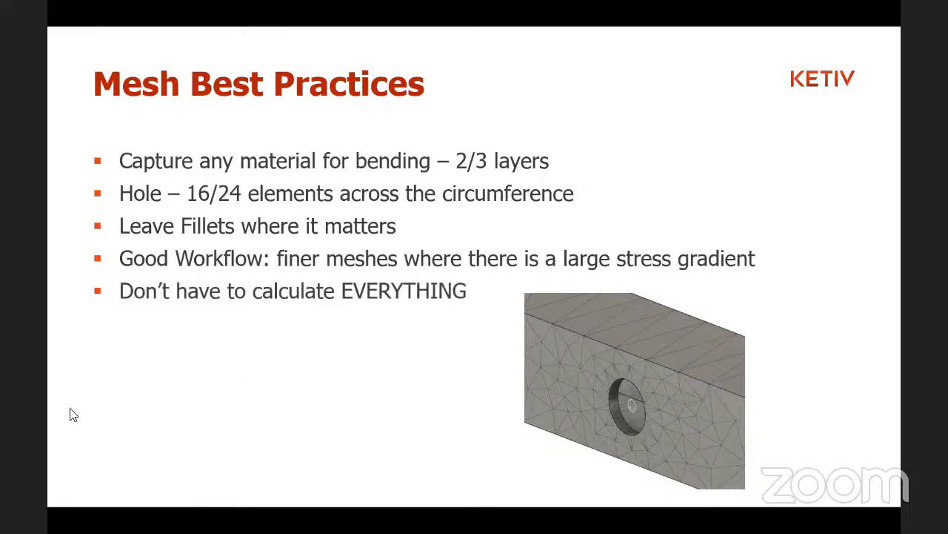
key("alt+Tab")
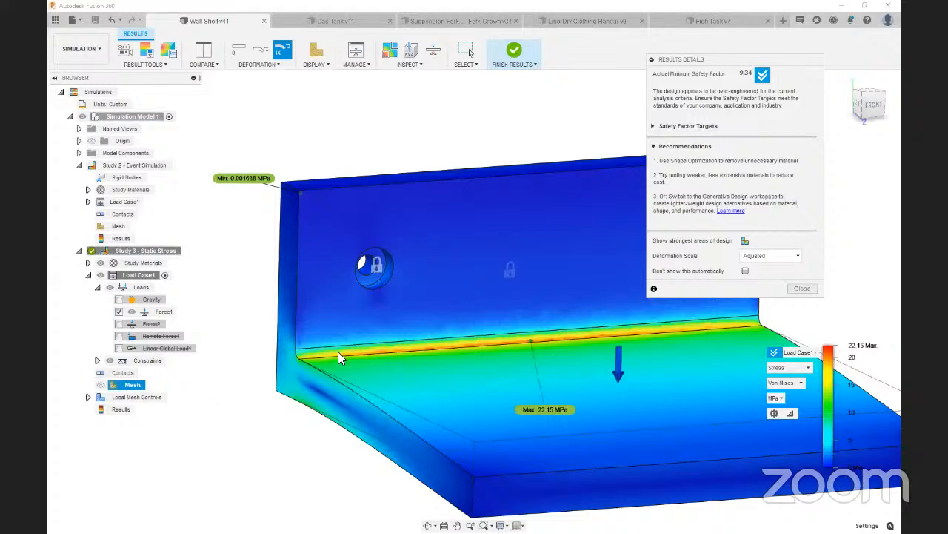
scroll(321, 354, "down", 2)
scroll(562, 360, "up", 2)
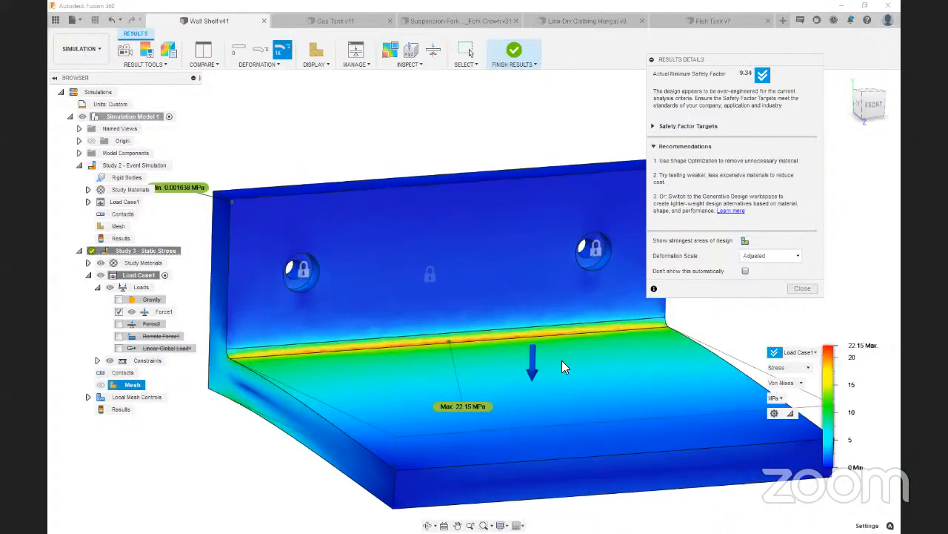
Switch to the Line-Dry Clothing Hangar design, finish its results, and show the T-shaped stand from an isometric angle
left_click(602, 20)
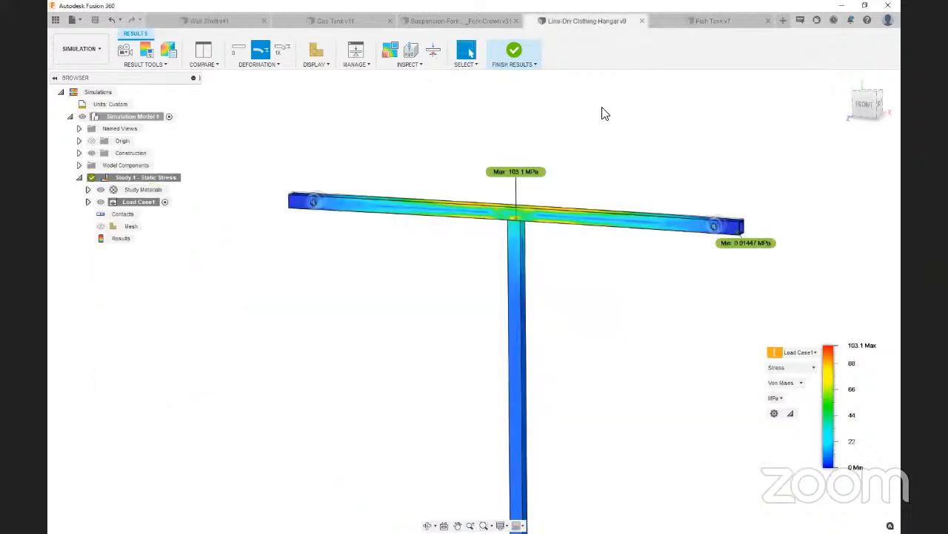
left_click(514, 53)
scroll(519, 134, "down", 5)
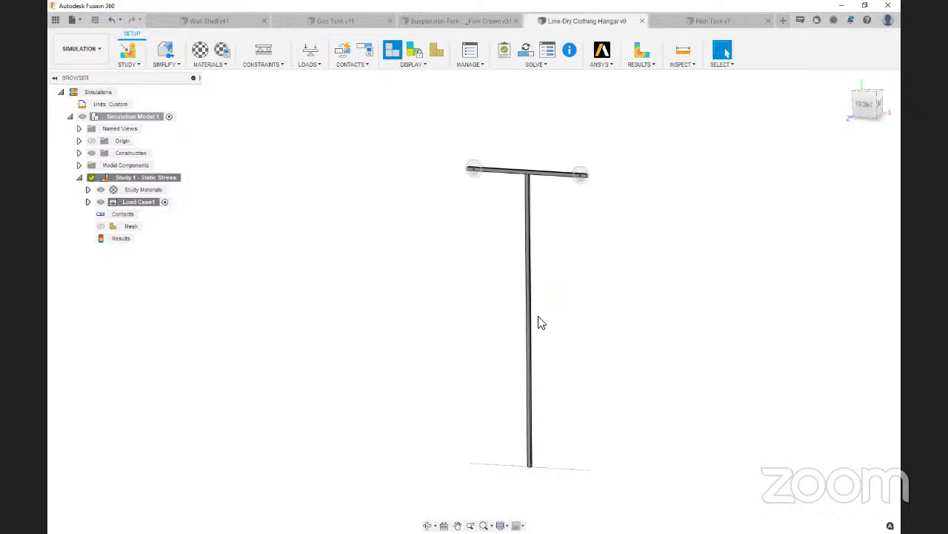
mouse_move(574, 277)
left_mouse_down()
mouse_move(498, 332)
mouse_move(586, 304)
mouse_move(578, 226)
left_mouse_up()
key("Escape")
scroll(560, 187, "up", 5)
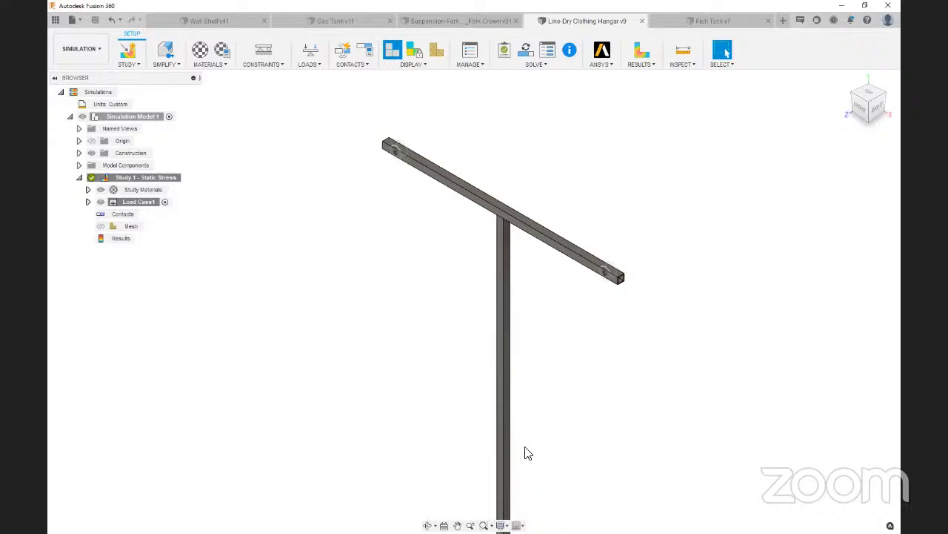
In the Simplify environment, create a construction plane offset -7.00 in from the crossbar's top face
left_click(165, 50)
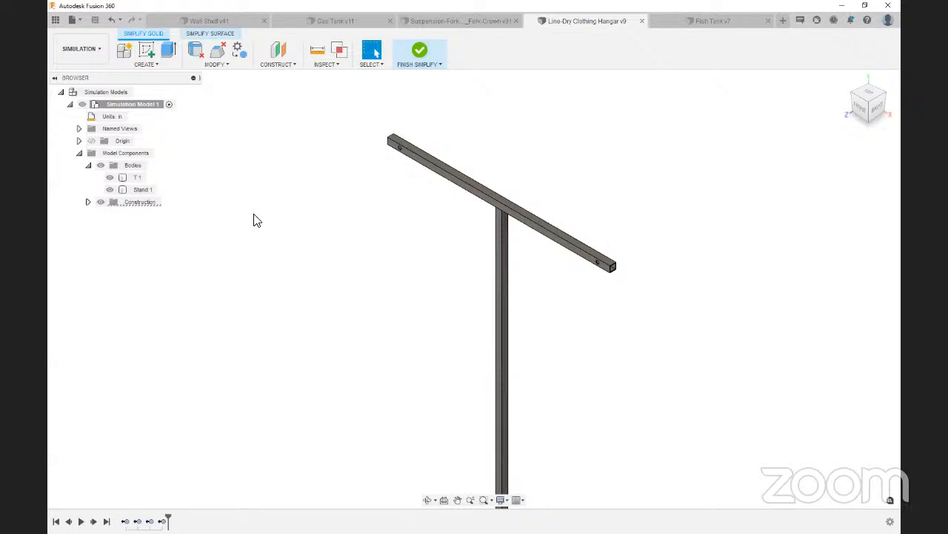
left_click(278, 50)
left_click(500, 200)
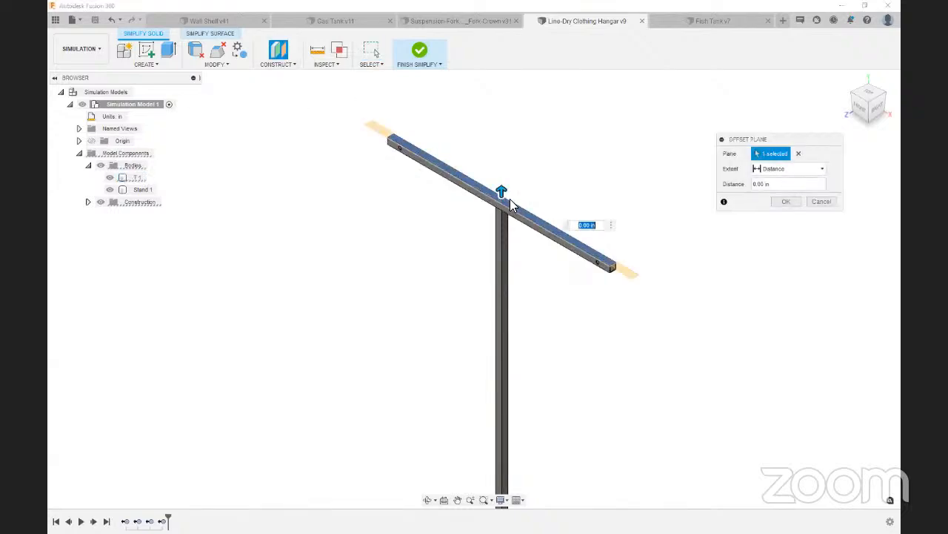
left_click_drag(502, 195, 530, 246)
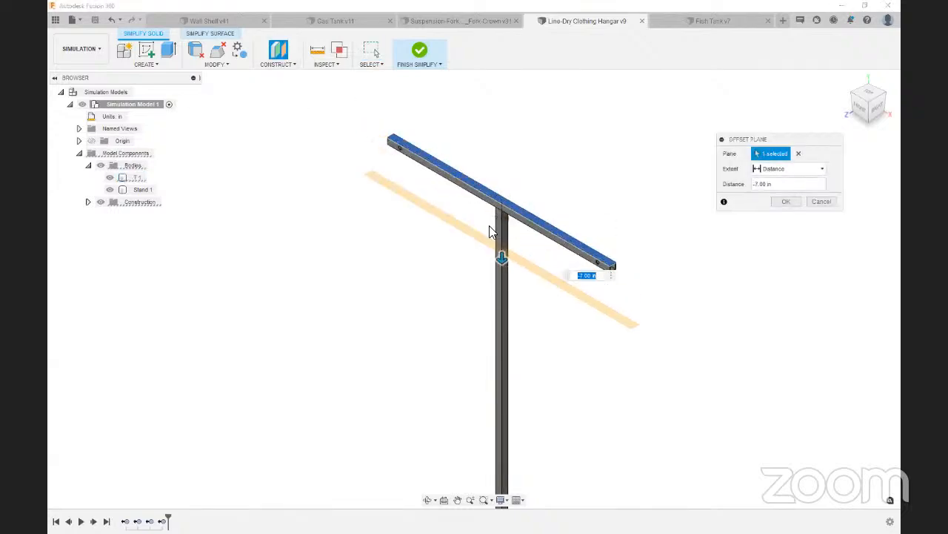
left_click(784, 202)
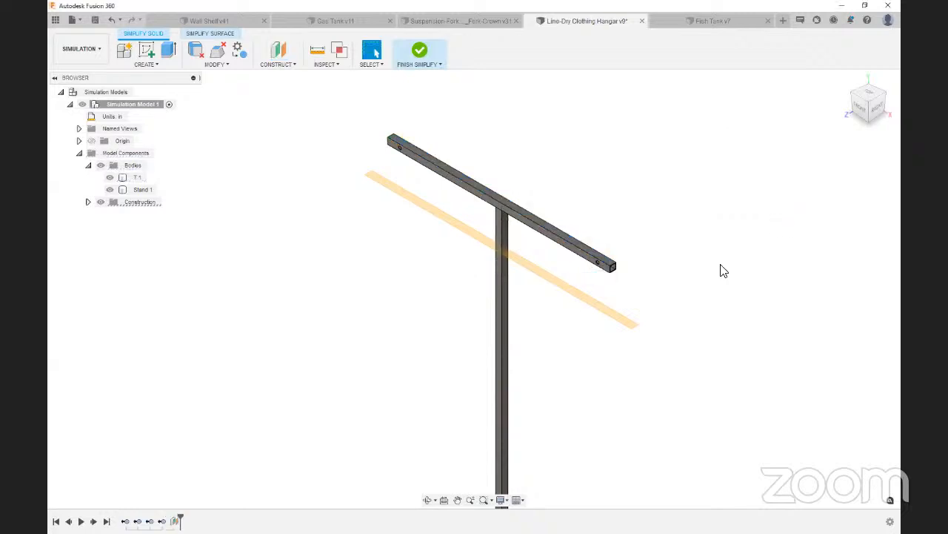
Split the vertical stand body using the offset construction plane below the crossbar as the splitting tool
left_click(213, 65)
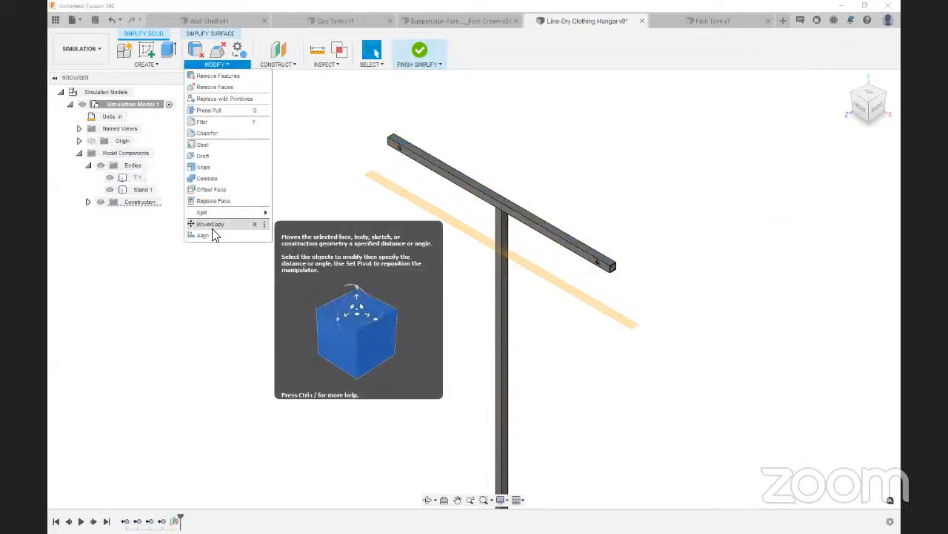
mouse_move(218, 213)
left_click(283, 225)
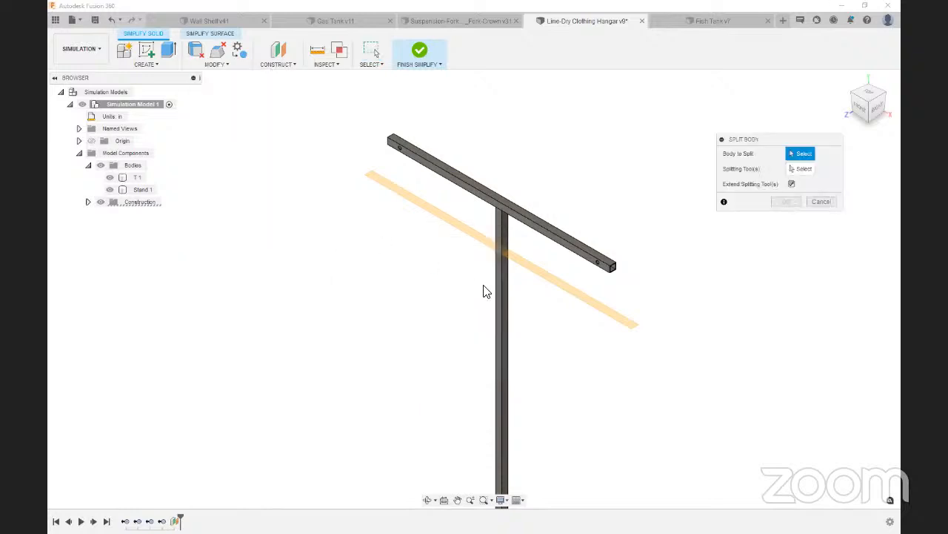
left_click(504, 288)
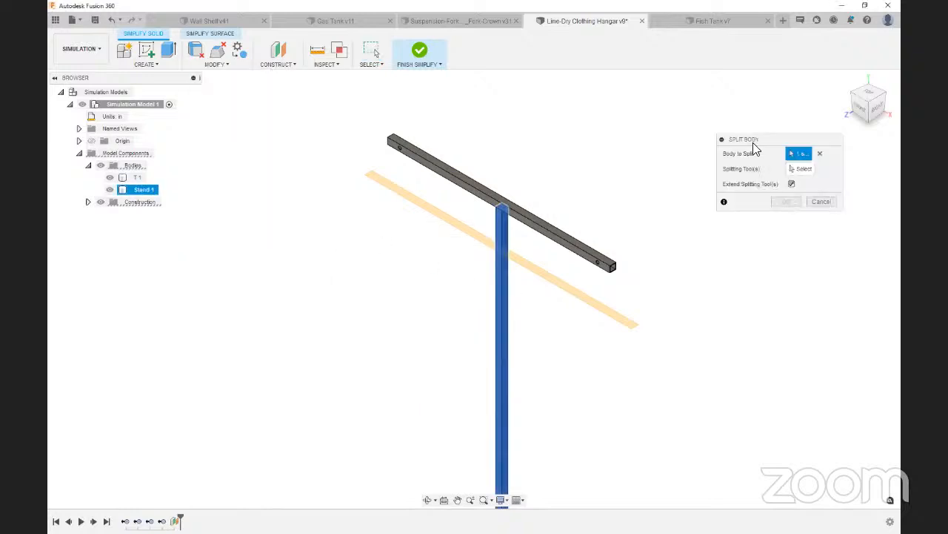
left_click(479, 238)
left_click(788, 201)
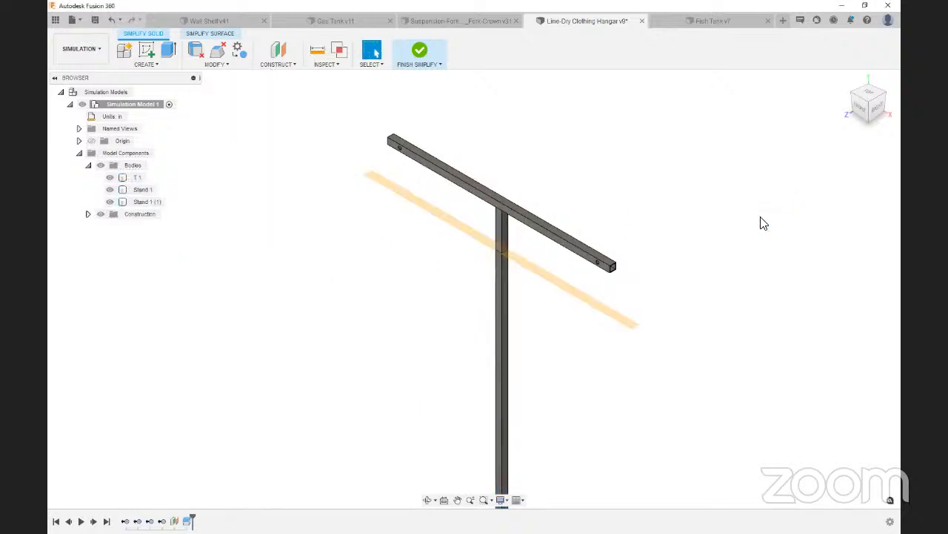
Try removing the short upper stand section, Stand 1 (1), from the simulation model, and undo the removal
left_click(139, 203)
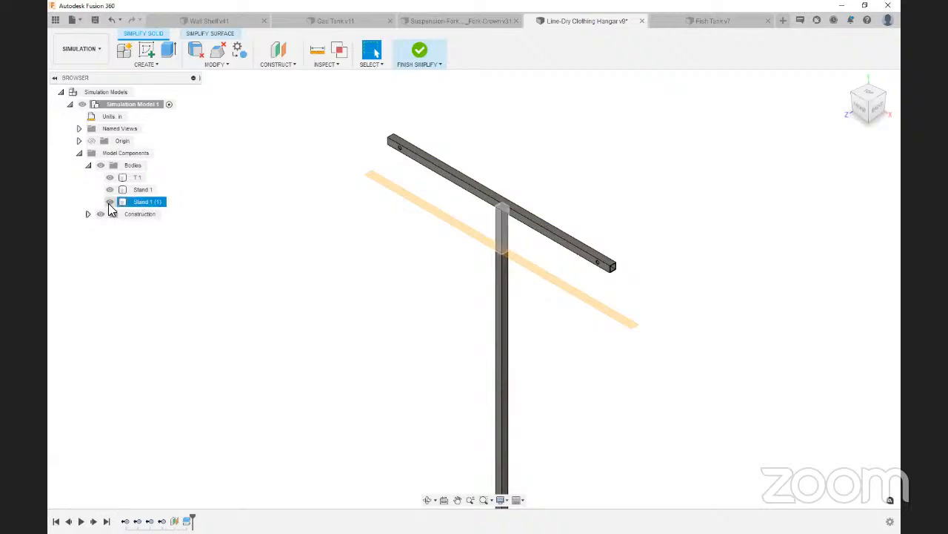
left_click(110, 202)
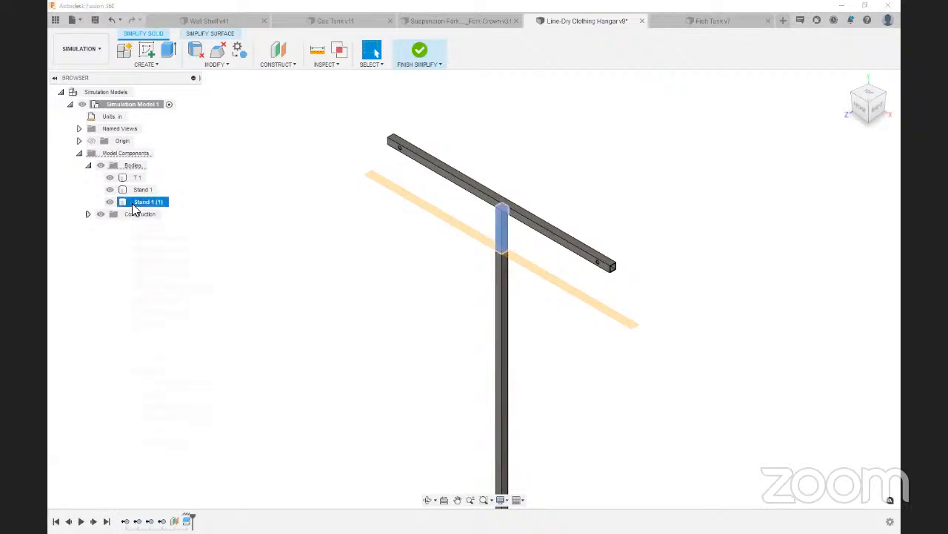
right_click(132, 203)
left_click(148, 369)
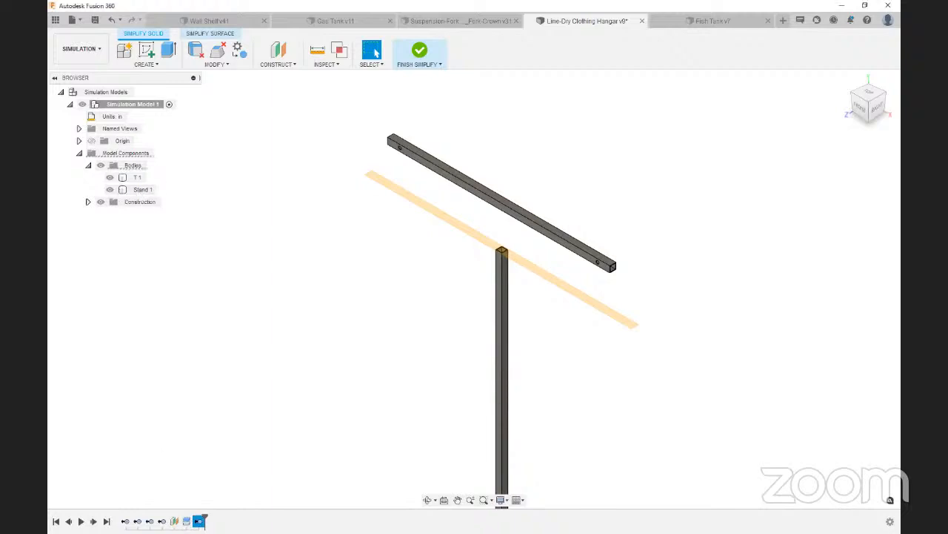
key("ctrl+z")
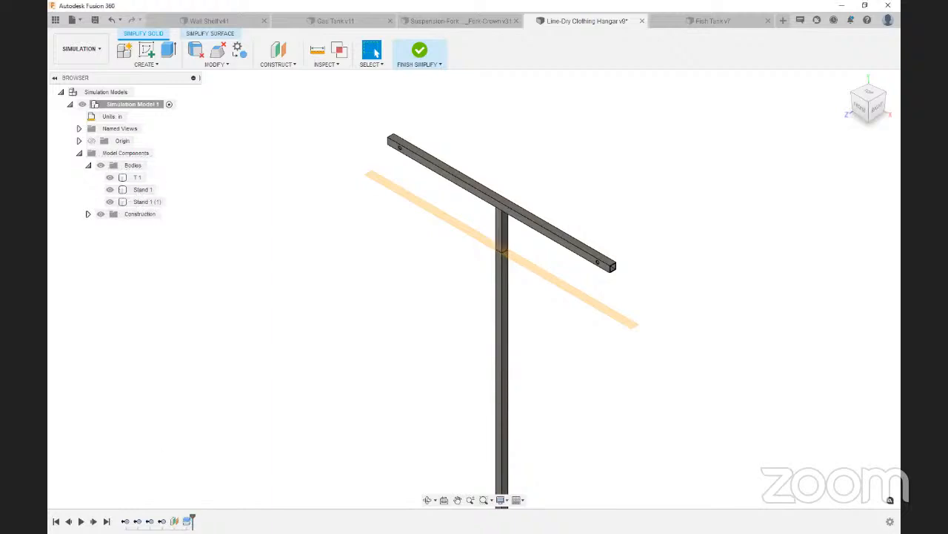
Remove the long lower stand section, Stand 1, from the simulation model and finish simplifying
left_click(143, 191)
right_click(145, 191)
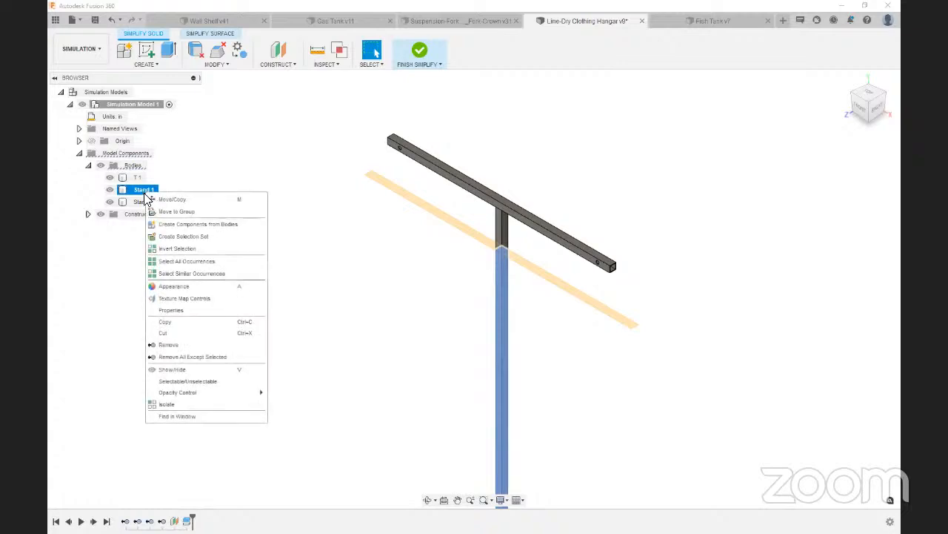
left_click(171, 345)
left_click(420, 53)
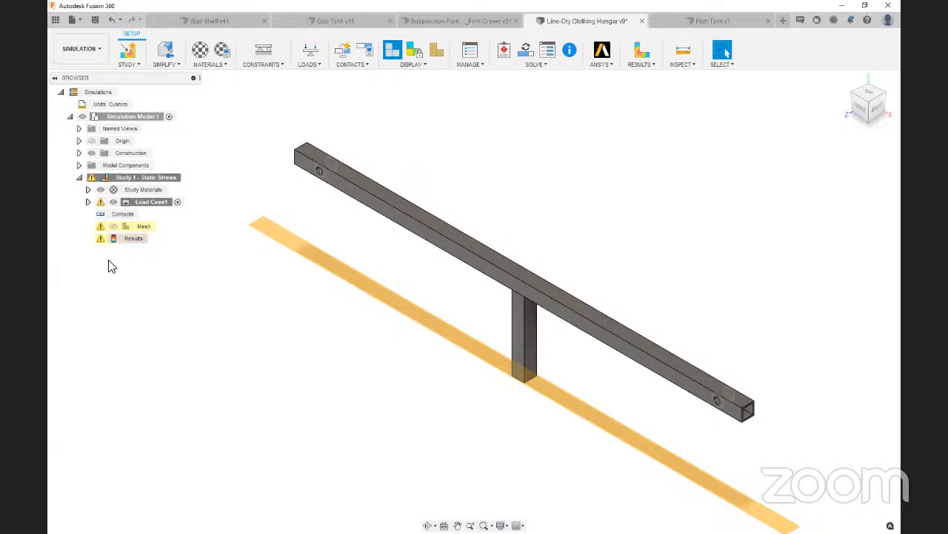
Generate the mesh for the simplified T-shaped stand in Study 1 - Static Stress
right_click(145, 226)
left_click(173, 243)
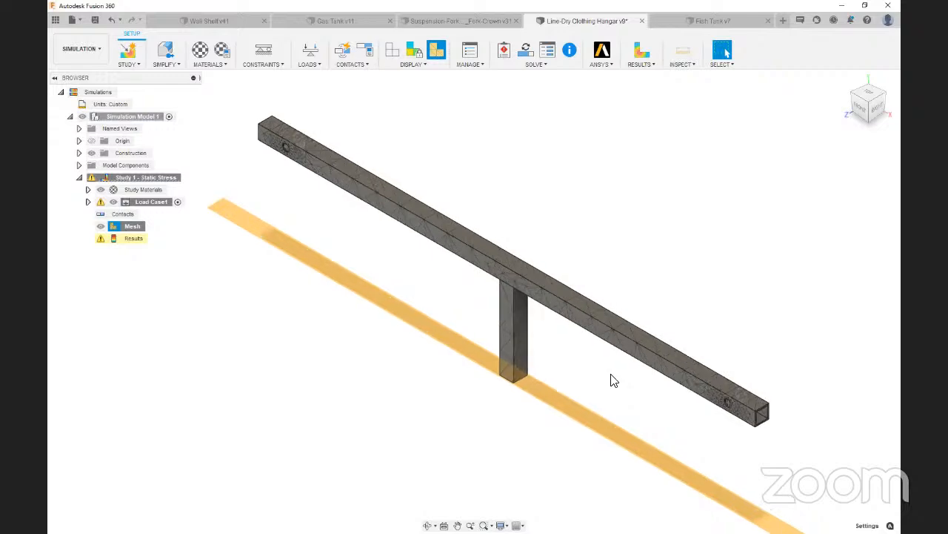
Examine the generated mesh on the short stand section, along the crossbar and around the hole near its end
scroll(610, 381, "up", 5)
scroll(482, 378, "up", 3)
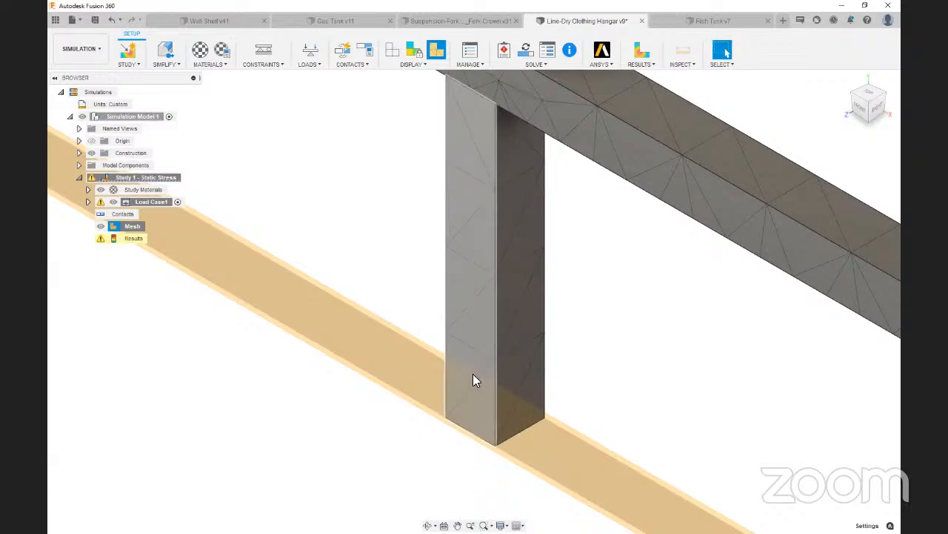
scroll(506, 295, "down", 10)
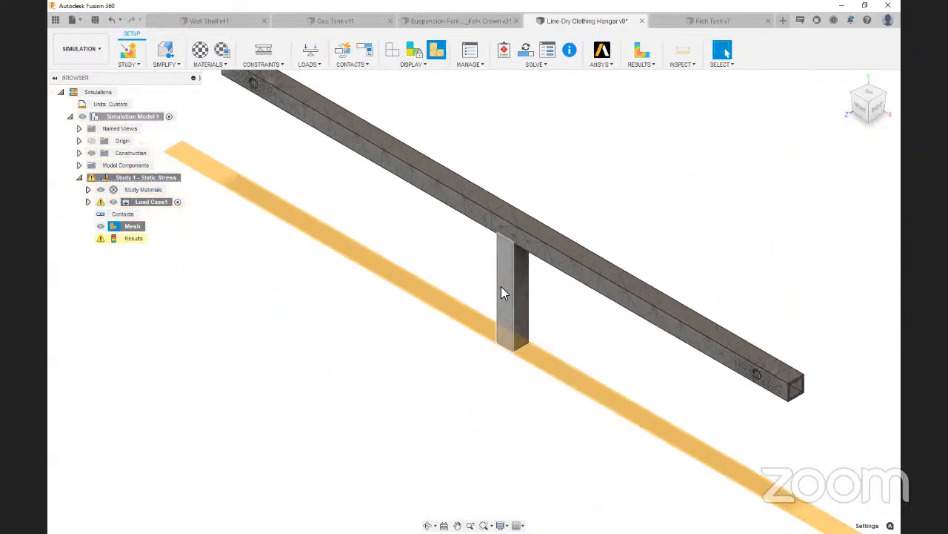
scroll(513, 263, "down", 3)
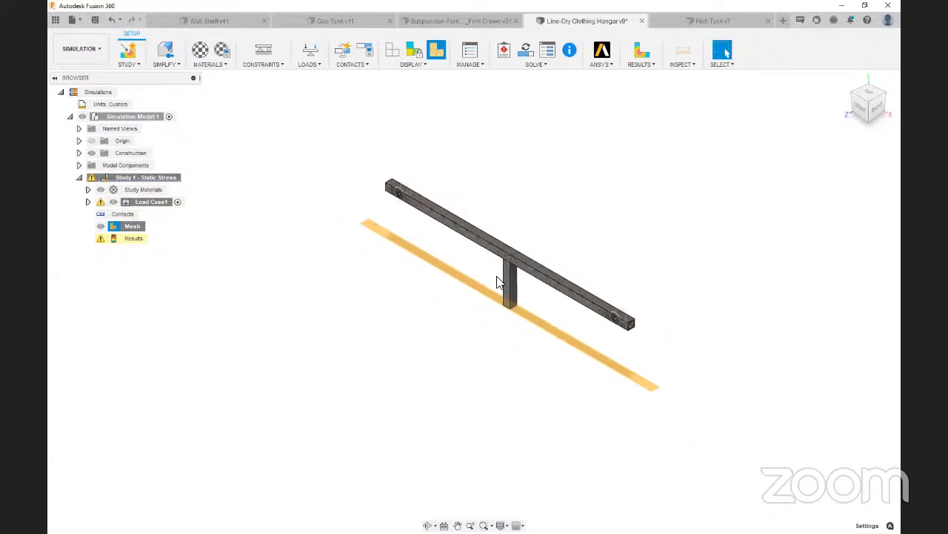
scroll(501, 279, "up", 6)
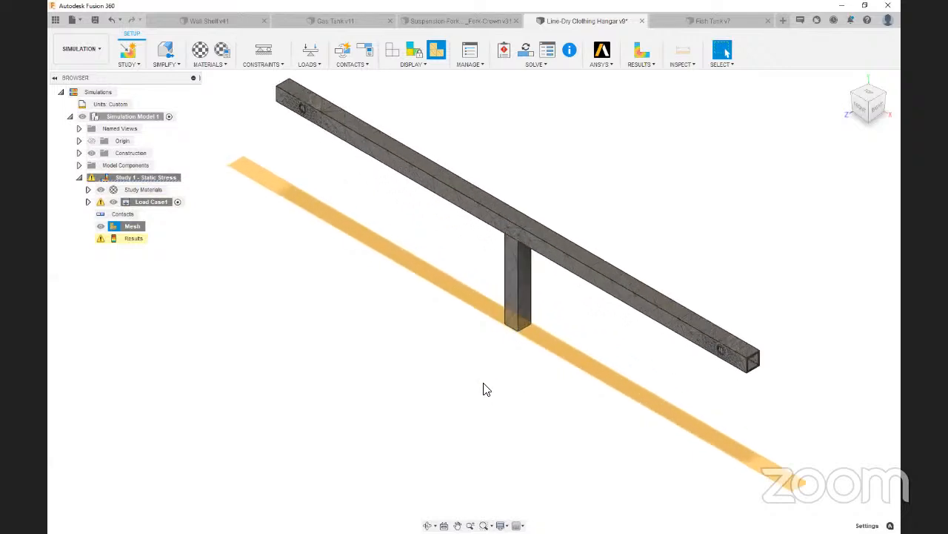
scroll(739, 362, "up", 5)
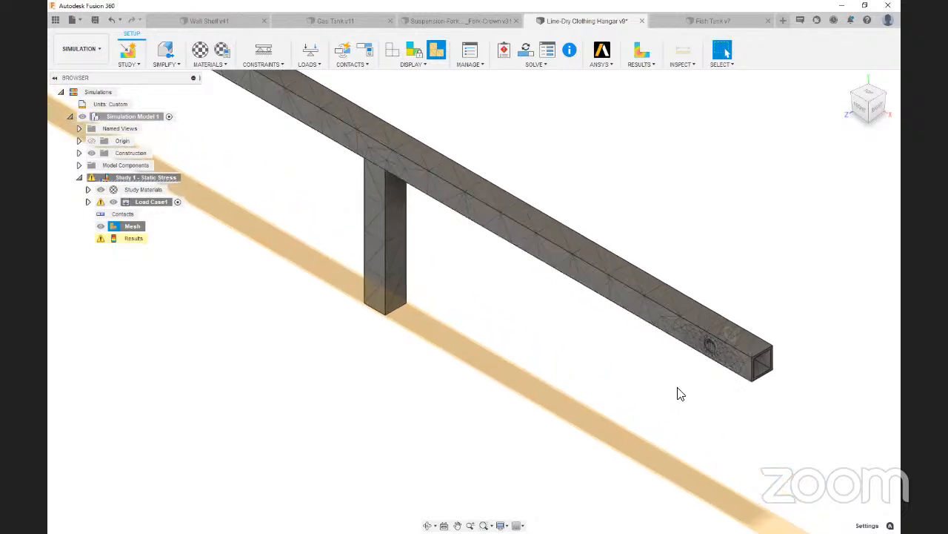
scroll(693, 395, "up", 5)
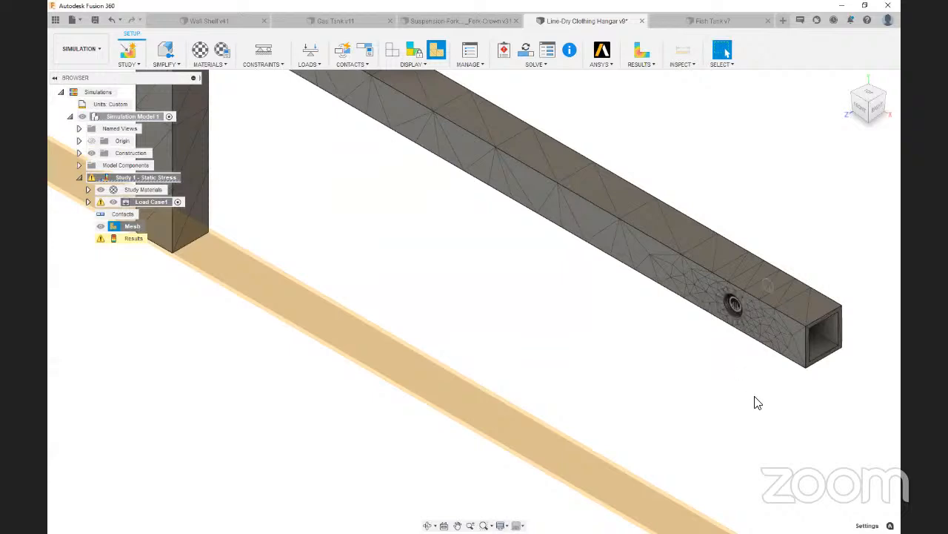
scroll(583, 329, "down", 10)
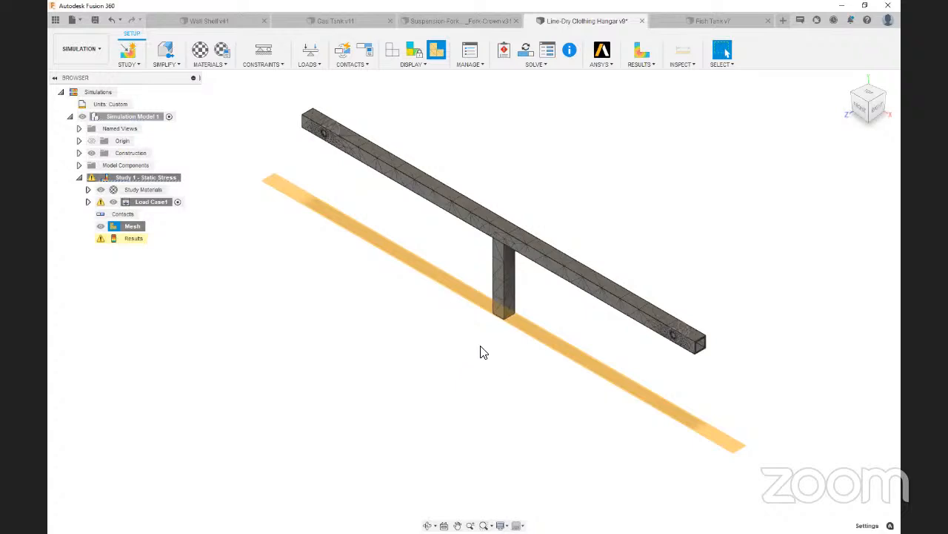
scroll(414, 361, "down", 2)
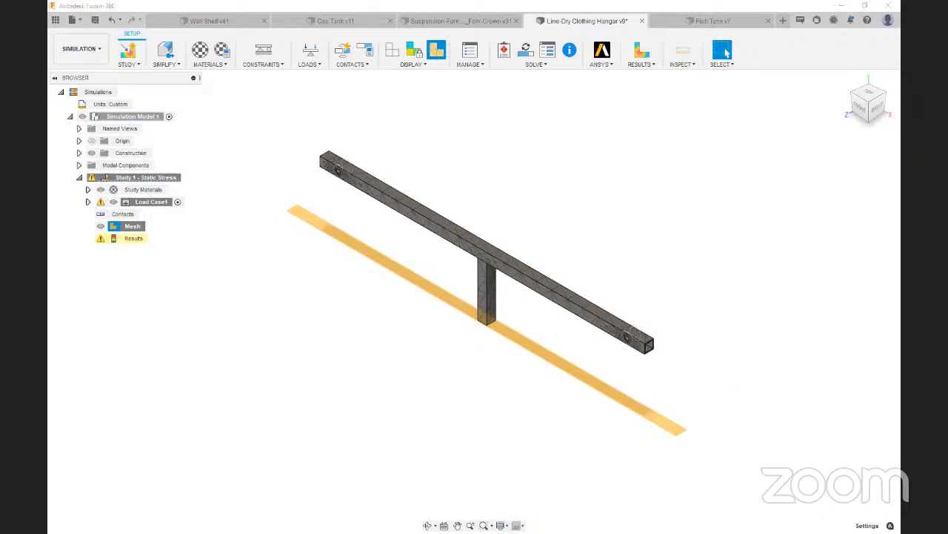
Switch to the presentation and advance from the mesh best practices to the Additional Resources slide
key("alt+Tab")
left_click(286, 407)
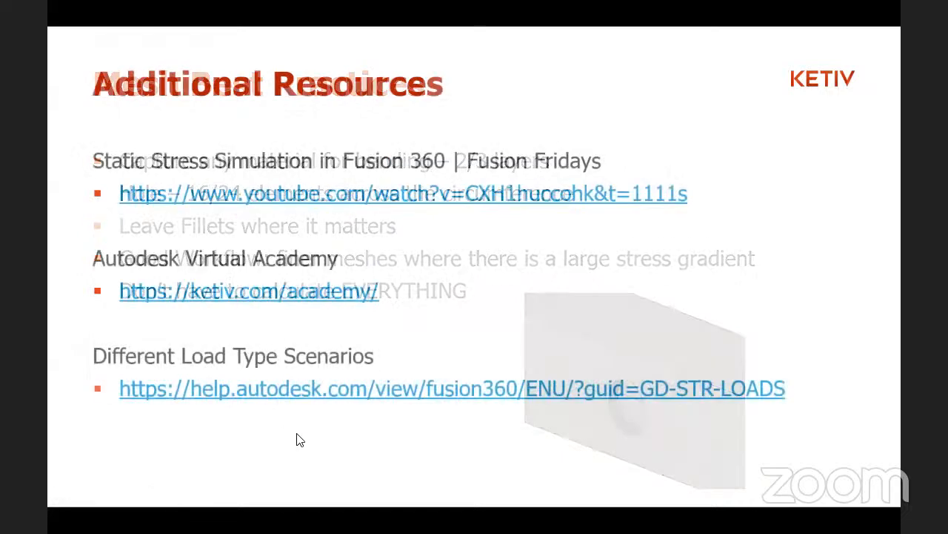